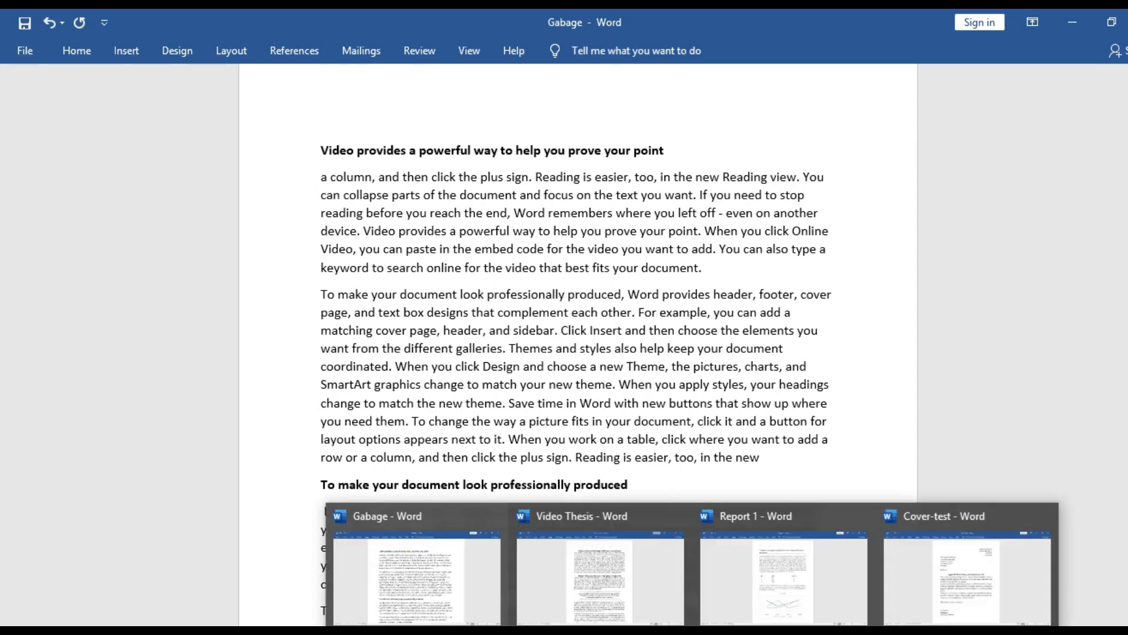
# - Review the formatting of the Video Thesis, Report 1 and Cover-test documents, dismissing the Styles list in Report 1
pyautogui.click(651, 601)
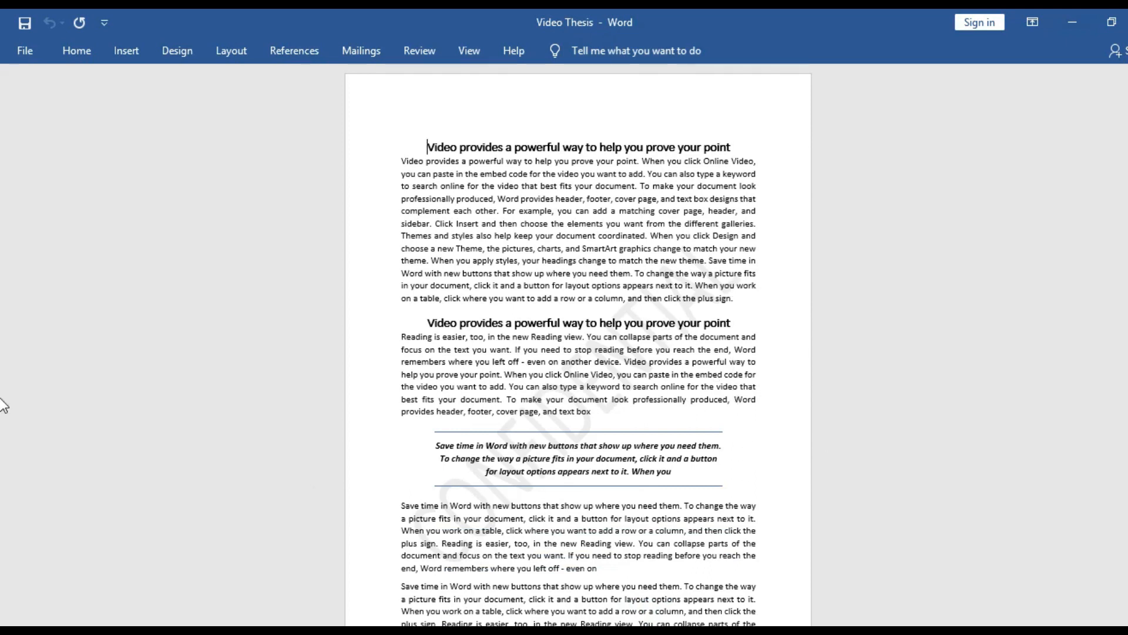
pyautogui.scroll(-3, 3, 501)
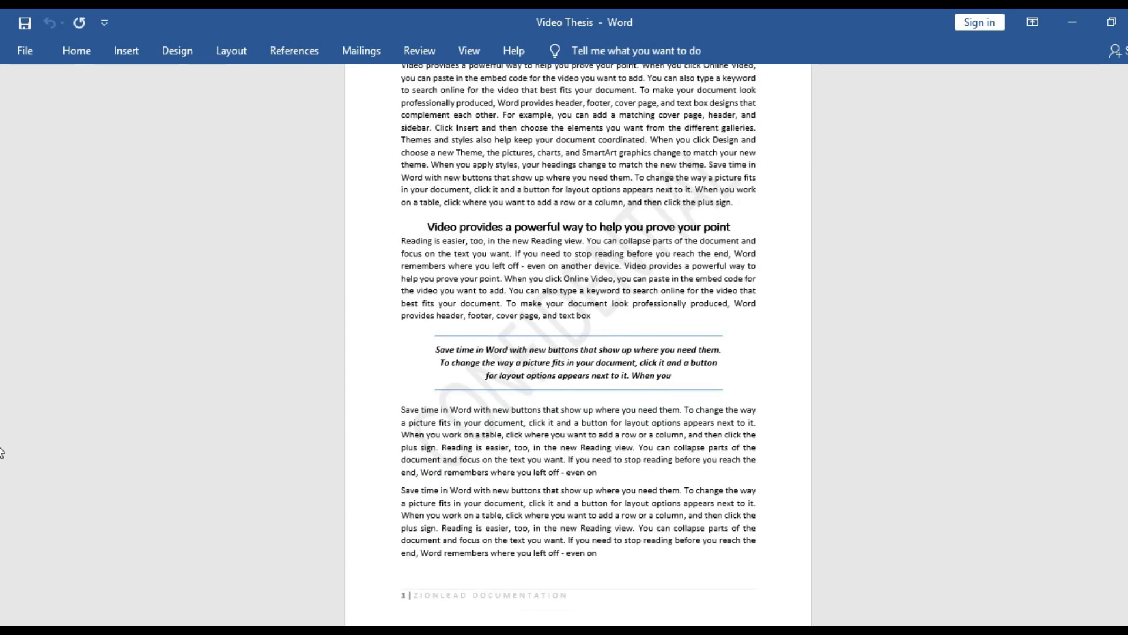
pyautogui.scroll(3, 3, 423)
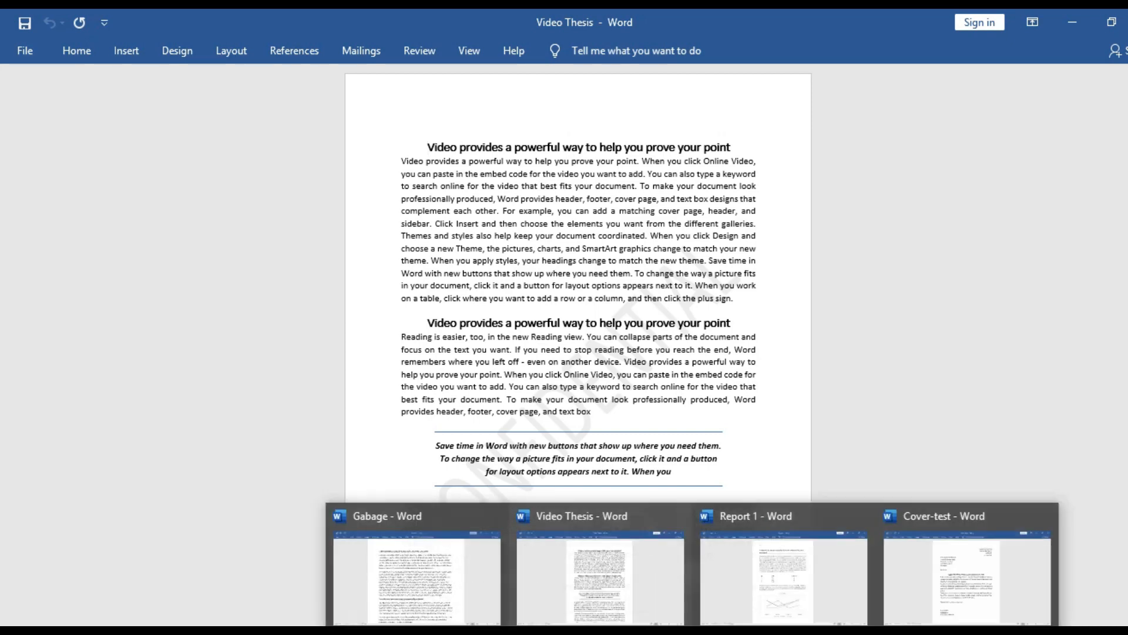
pyautogui.click(730, 609)
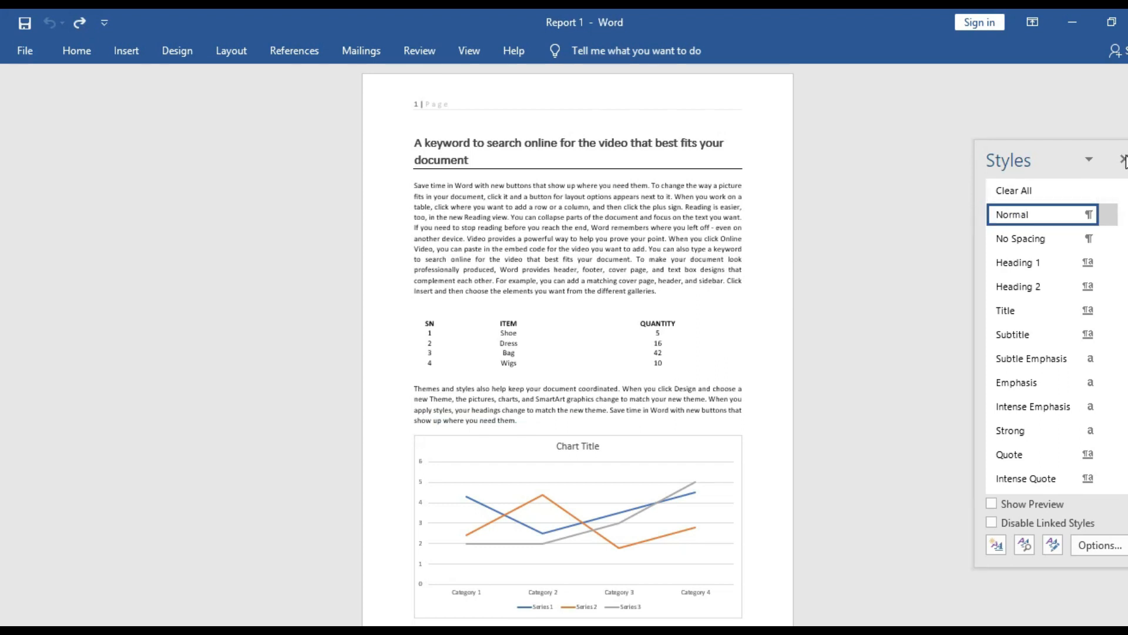
pyautogui.click(1123, 158)
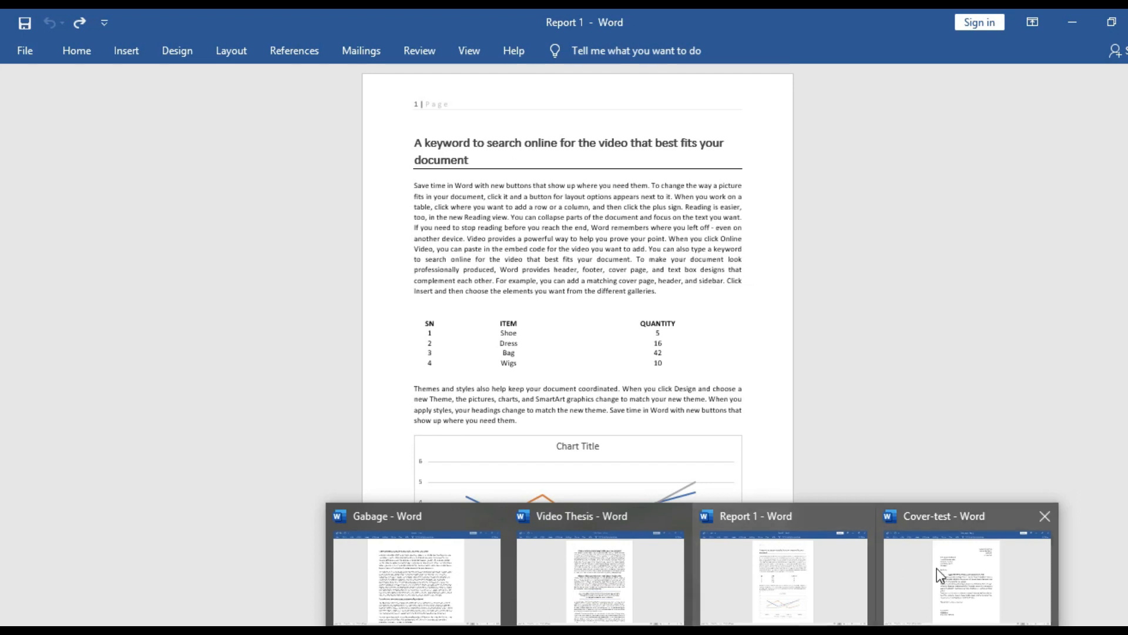
pyautogui.click(942, 569)
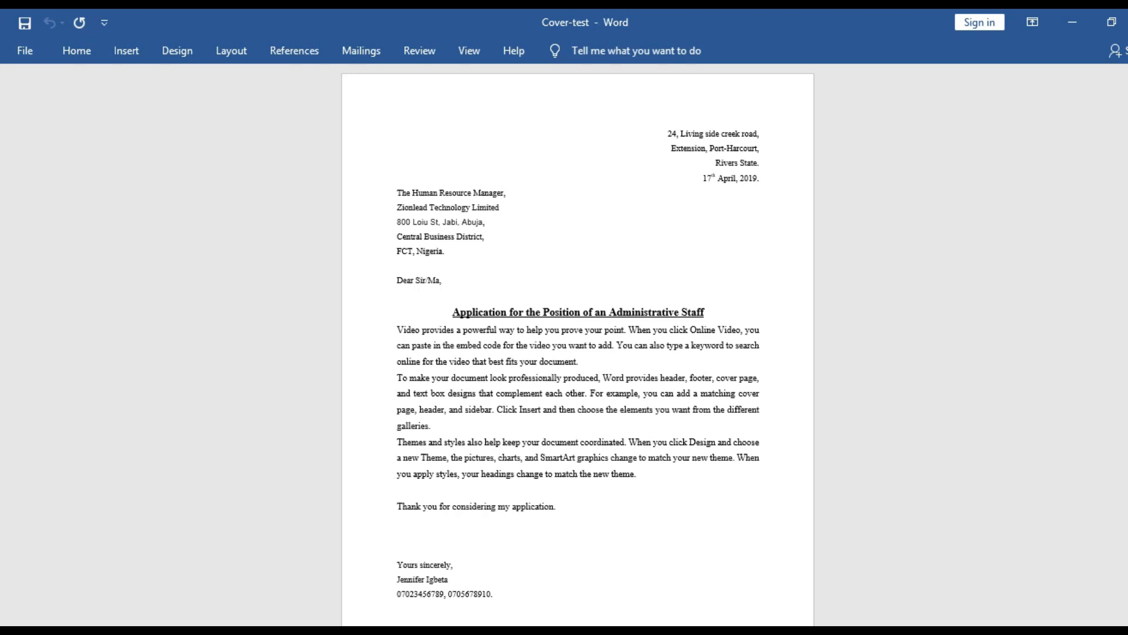
# - Compare the unformatted Gabage document with the Video Thesis document and return to Gabage
pyautogui.moveTo(692, 632)
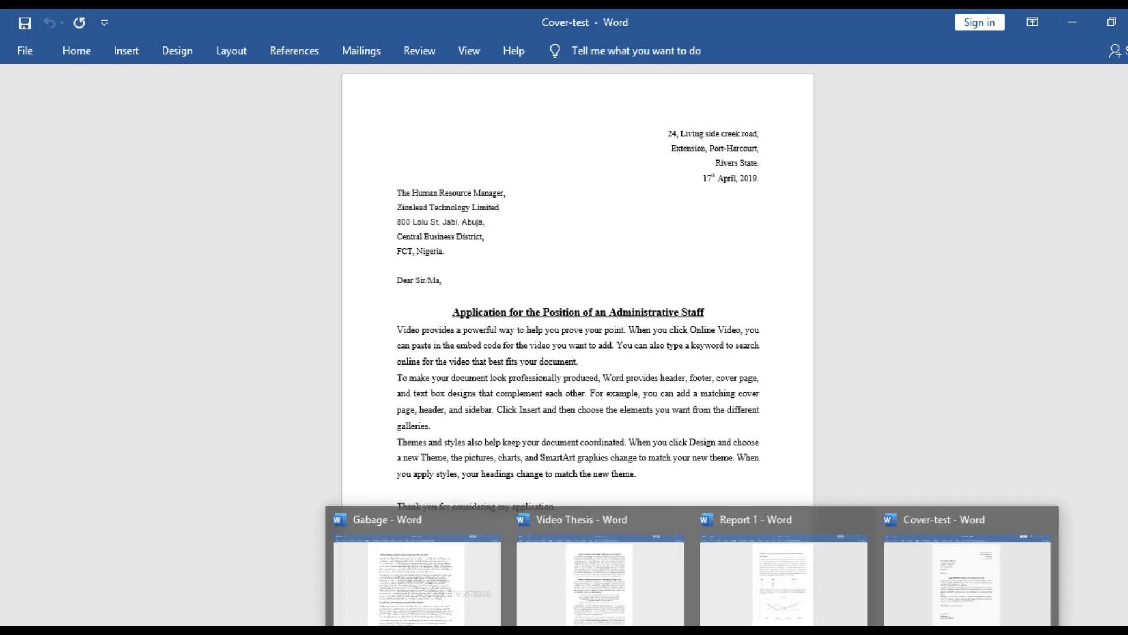
pyautogui.click(442, 577)
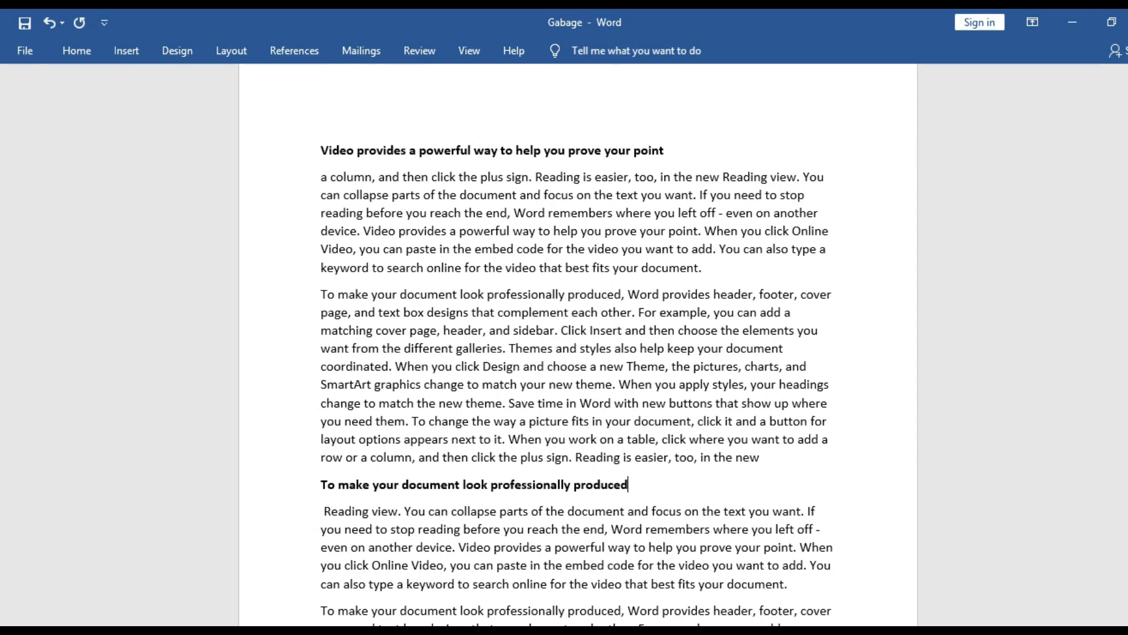
pyautogui.click(647, 576)
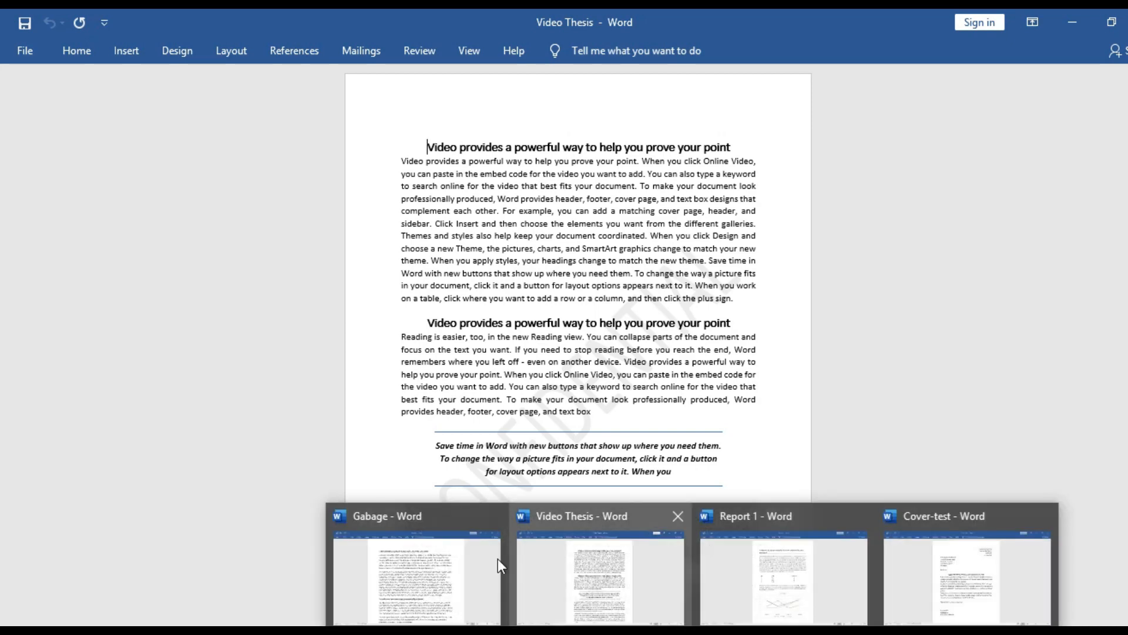
pyautogui.click(474, 555)
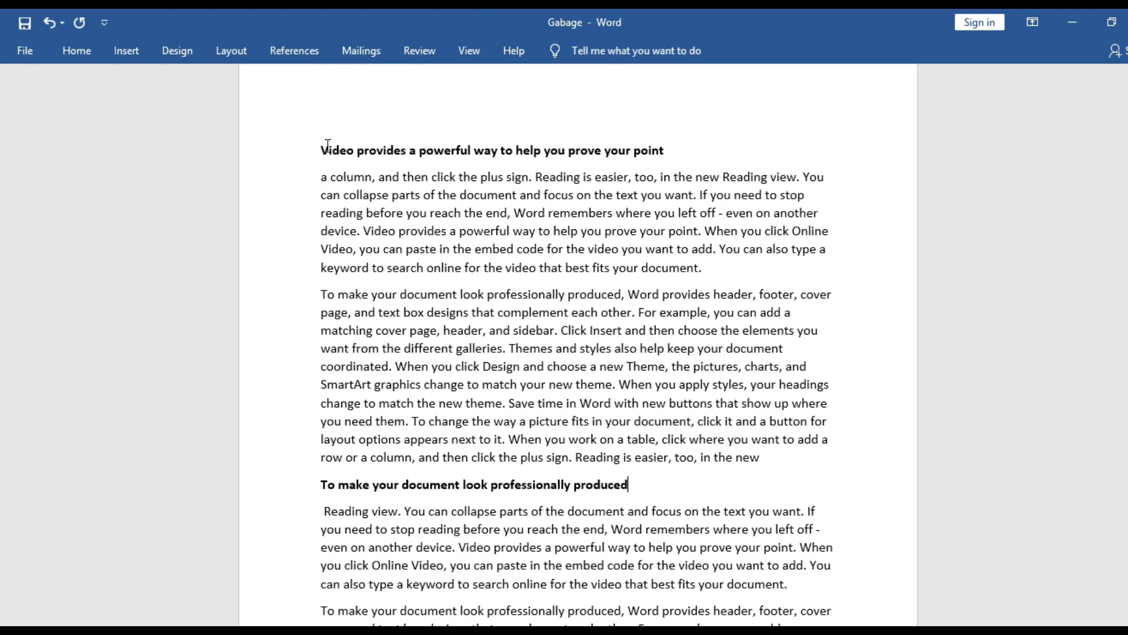
# - Apply the Heading 1 style to the first heading, "Video provides a powerful way to help you prove your point"
pyautogui.moveTo(318, 148); pyautogui.dragTo(682, 160)
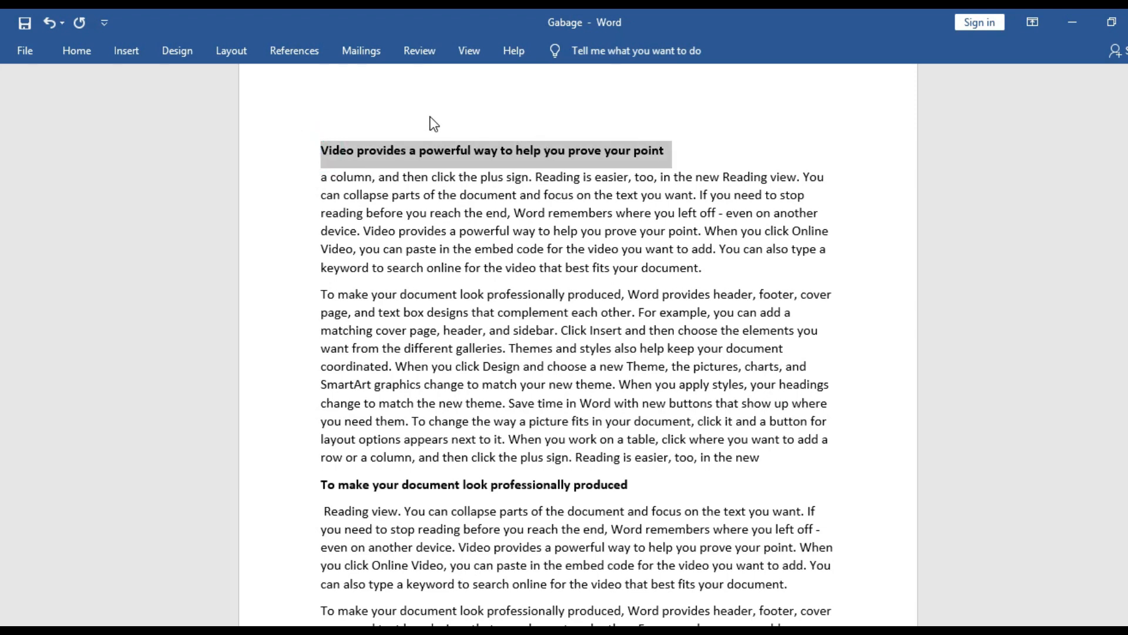
pyautogui.click(88, 49)
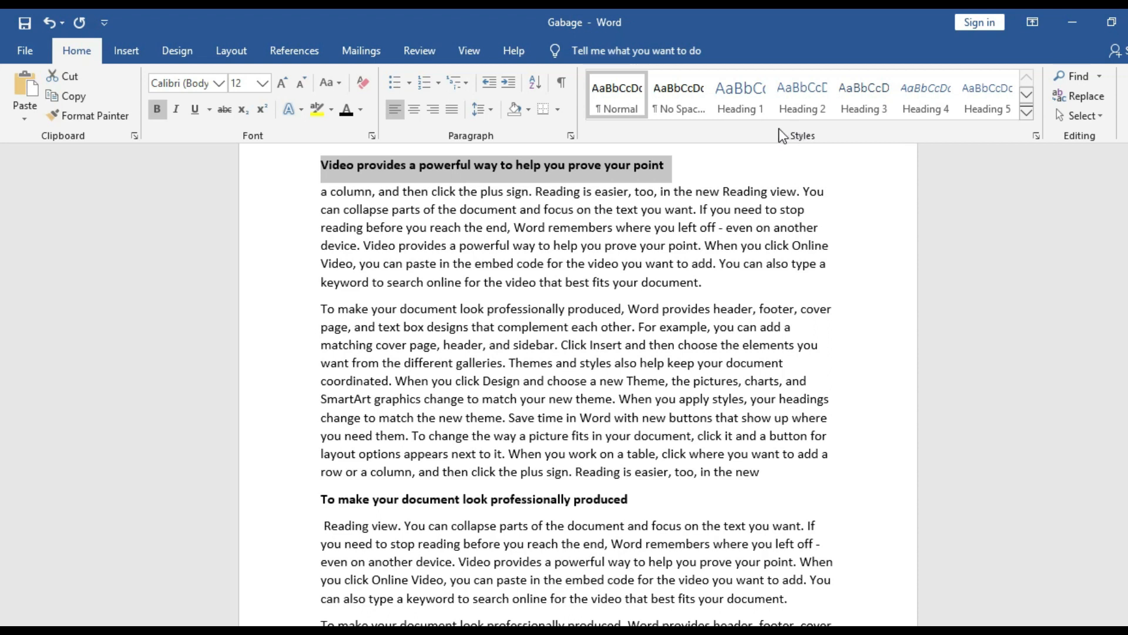
pyautogui.click(1037, 139)
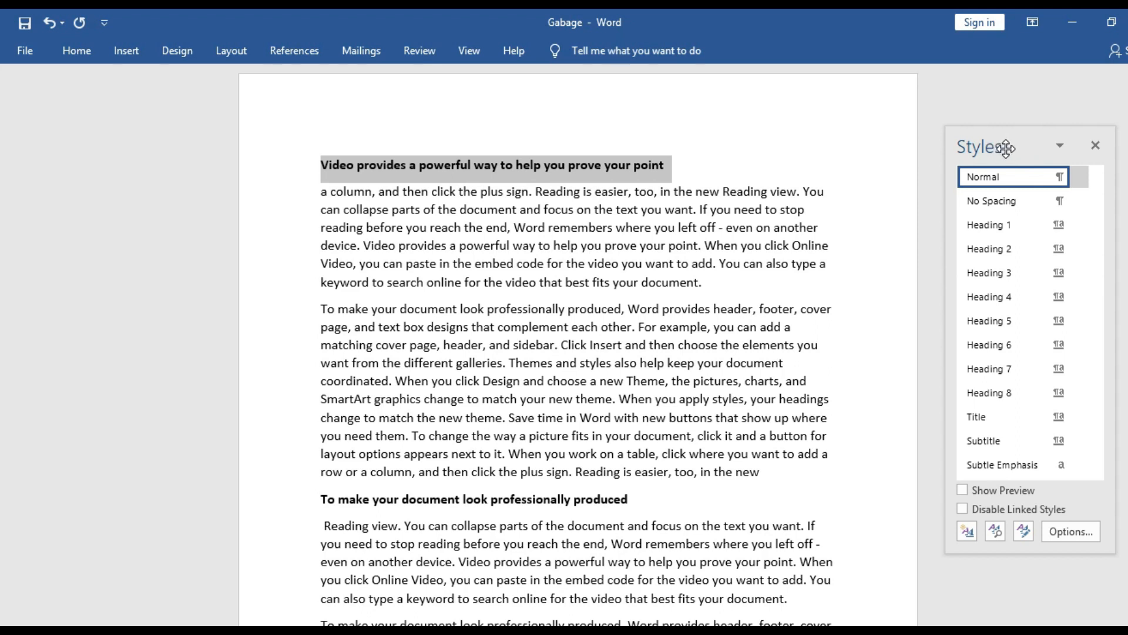
pyautogui.moveTo(1097, 213)
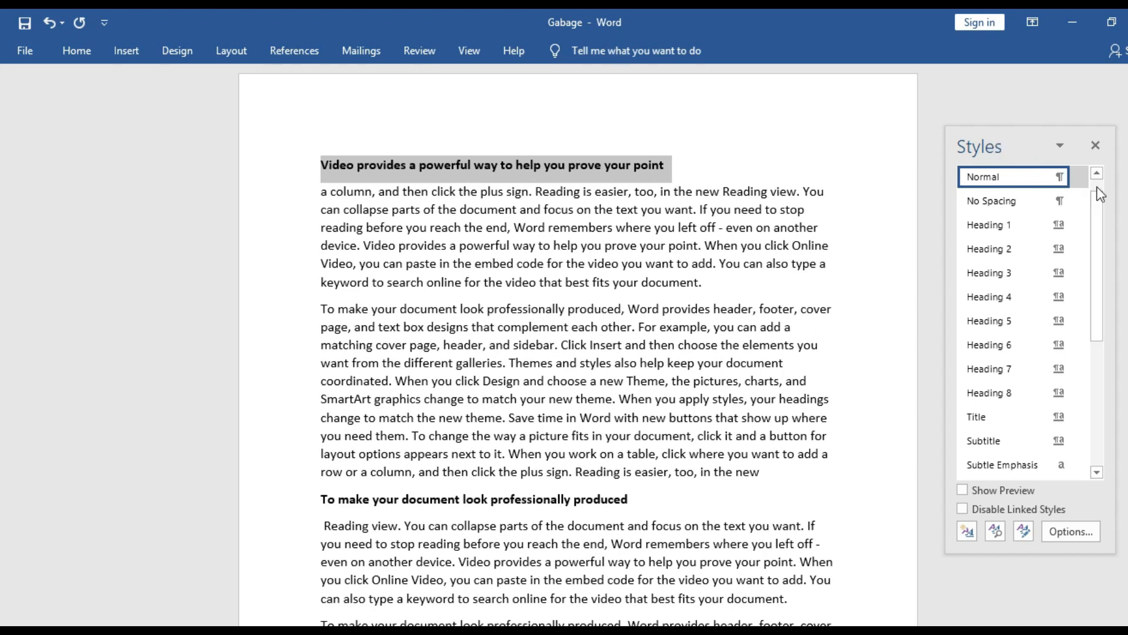
pyautogui.scroll(-3, 1097, 214)
pyautogui.scroll(4, 1094, 181)
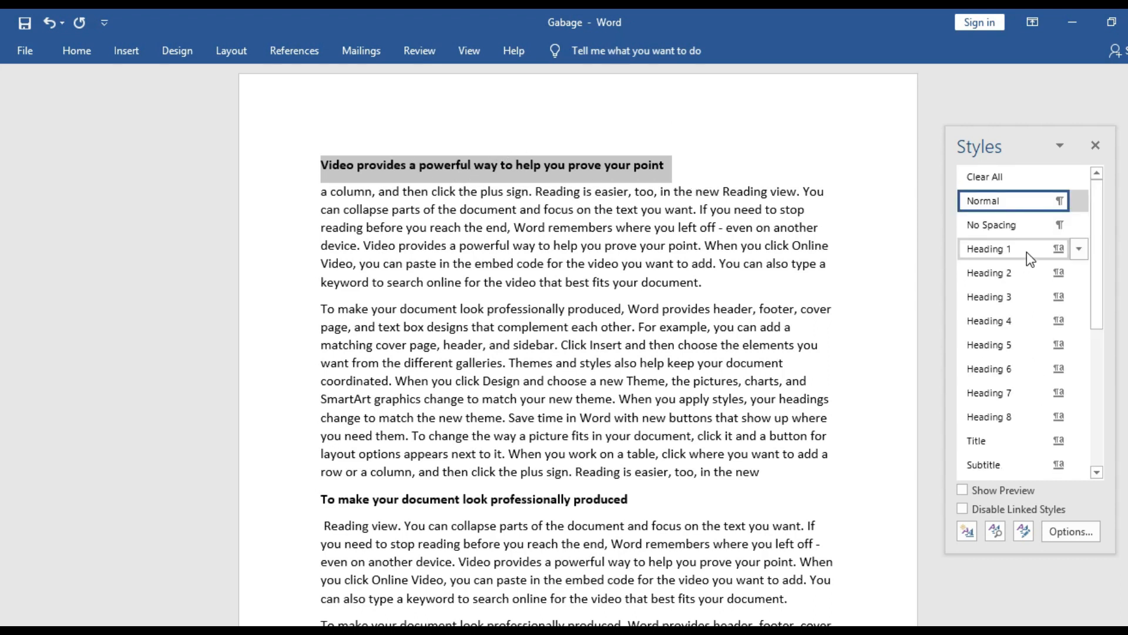
pyautogui.moveTo(998, 252)
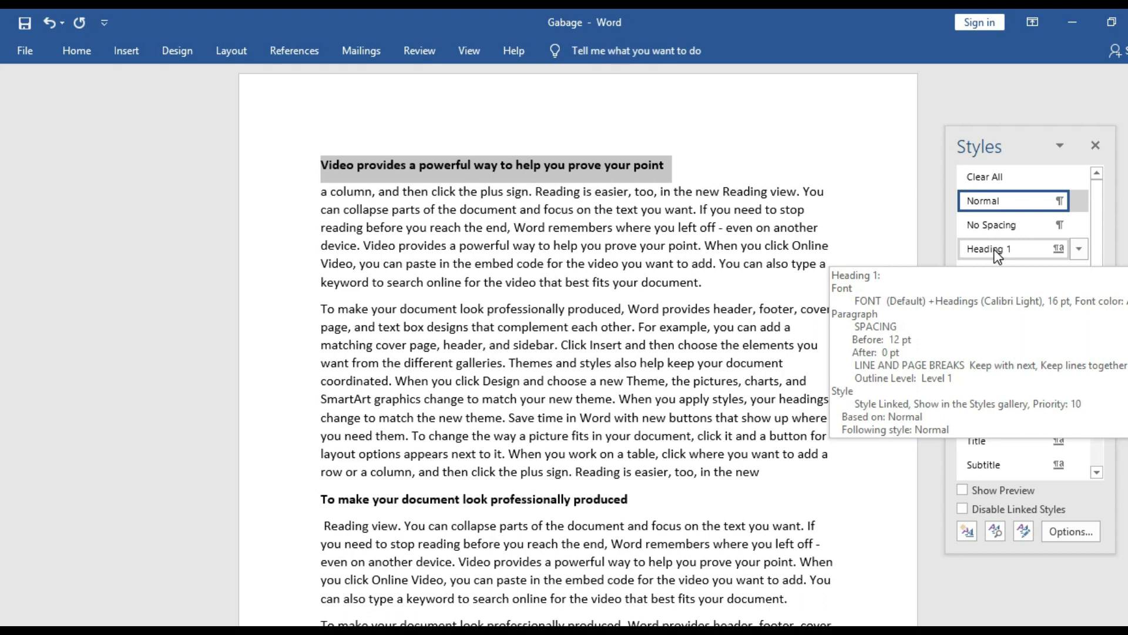
pyautogui.click(997, 252)
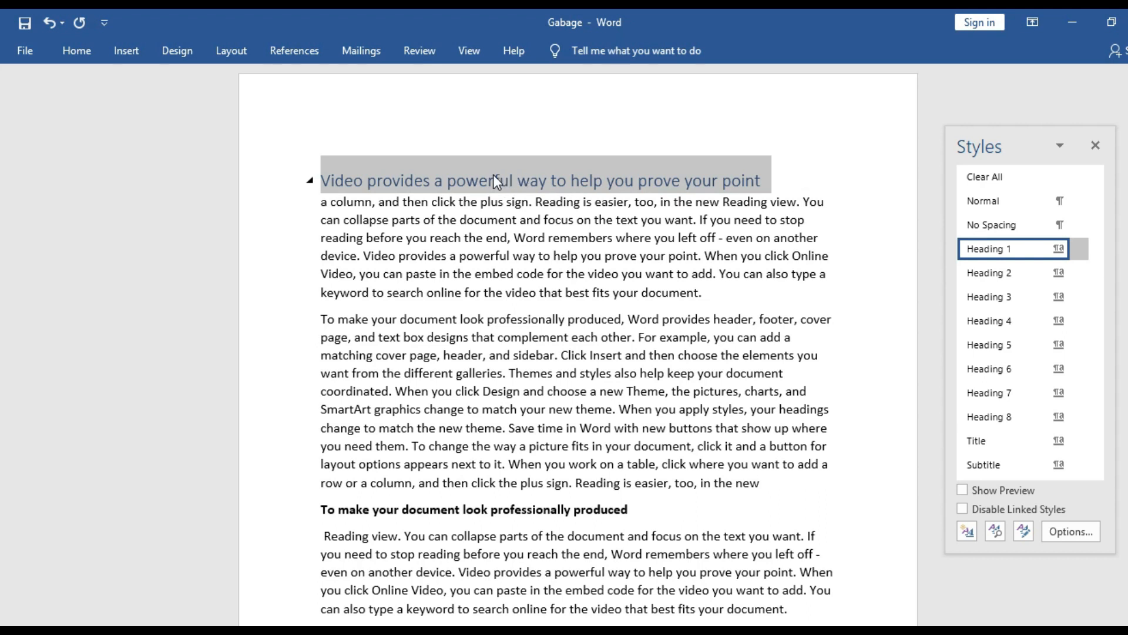
# - Make the first heading bold and centred with the Automatic font colour
pyautogui.click(82, 55)
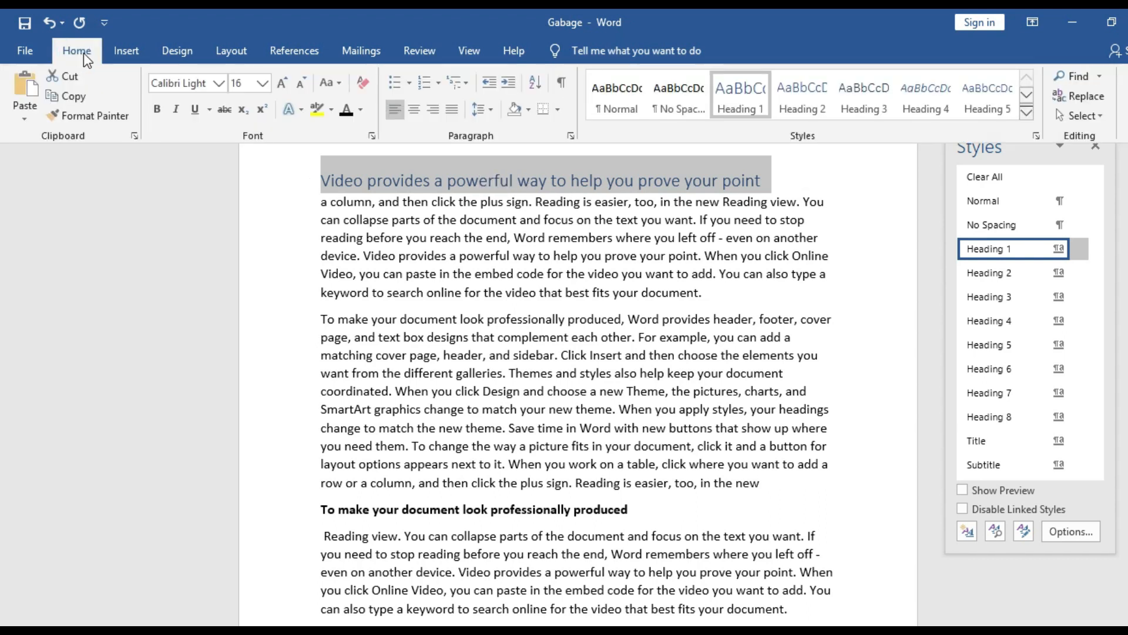
pyautogui.click(158, 109)
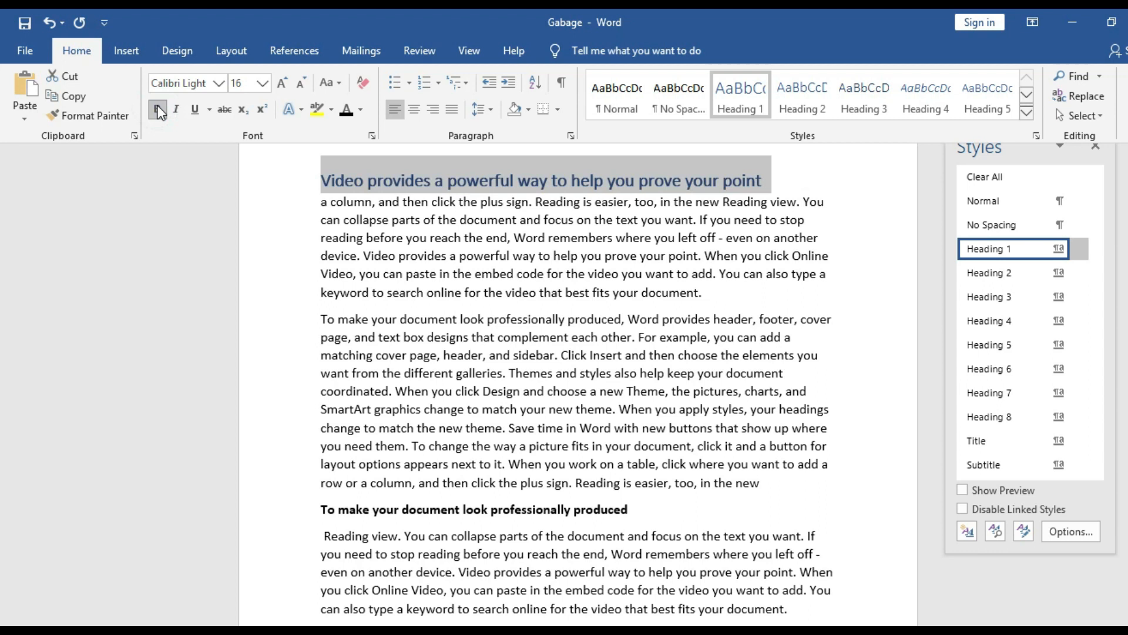
pyautogui.click(362, 111)
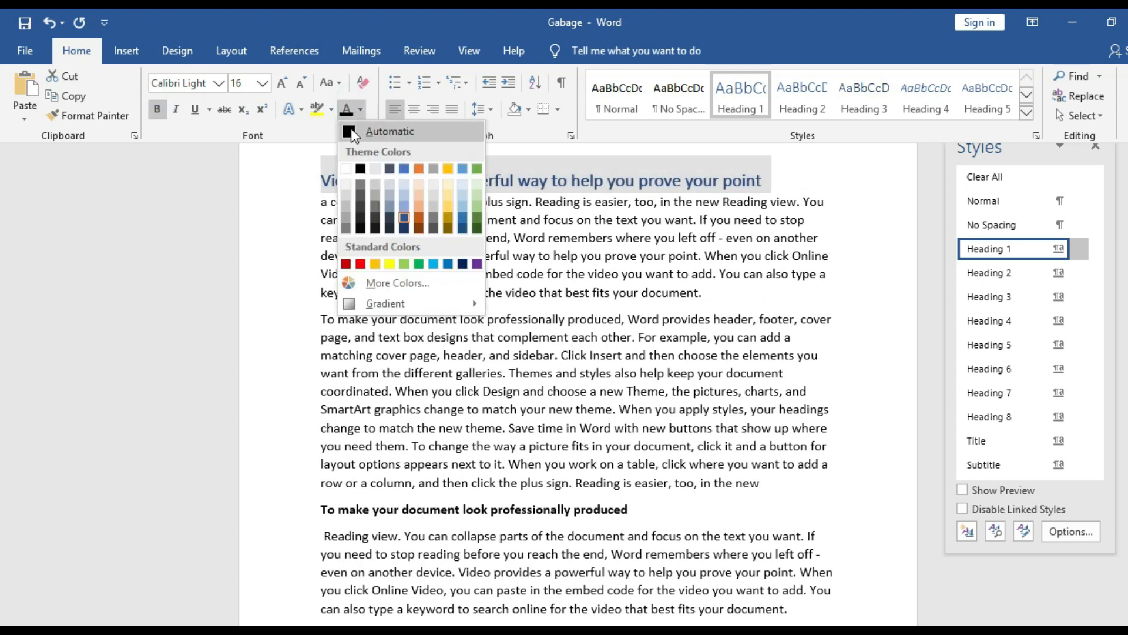
pyautogui.click(352, 133)
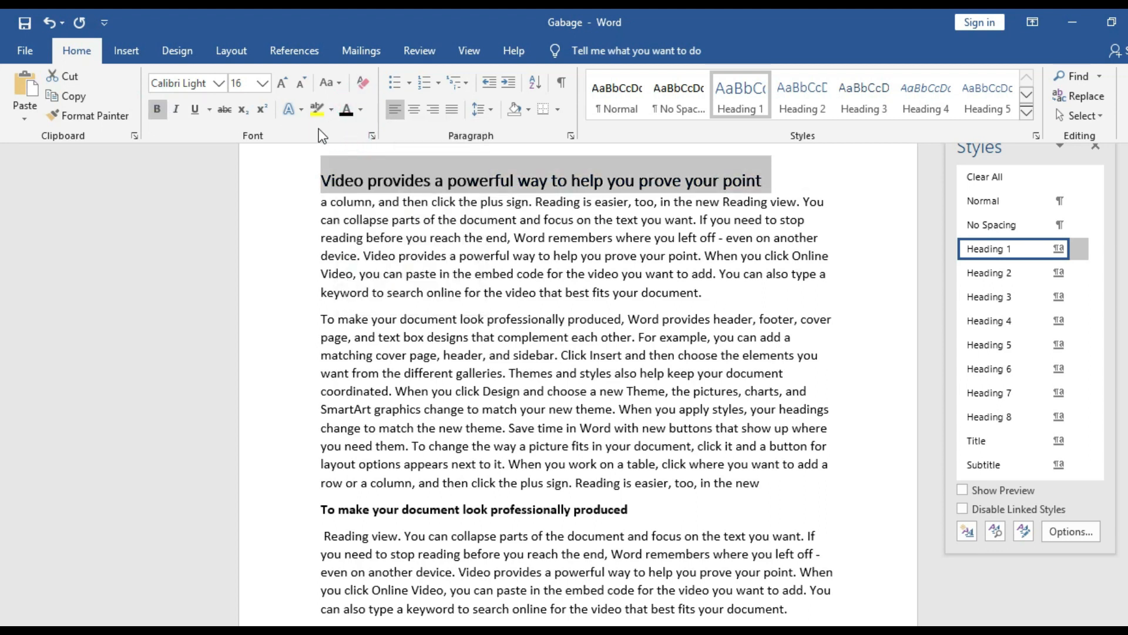
pyautogui.click(413, 112)
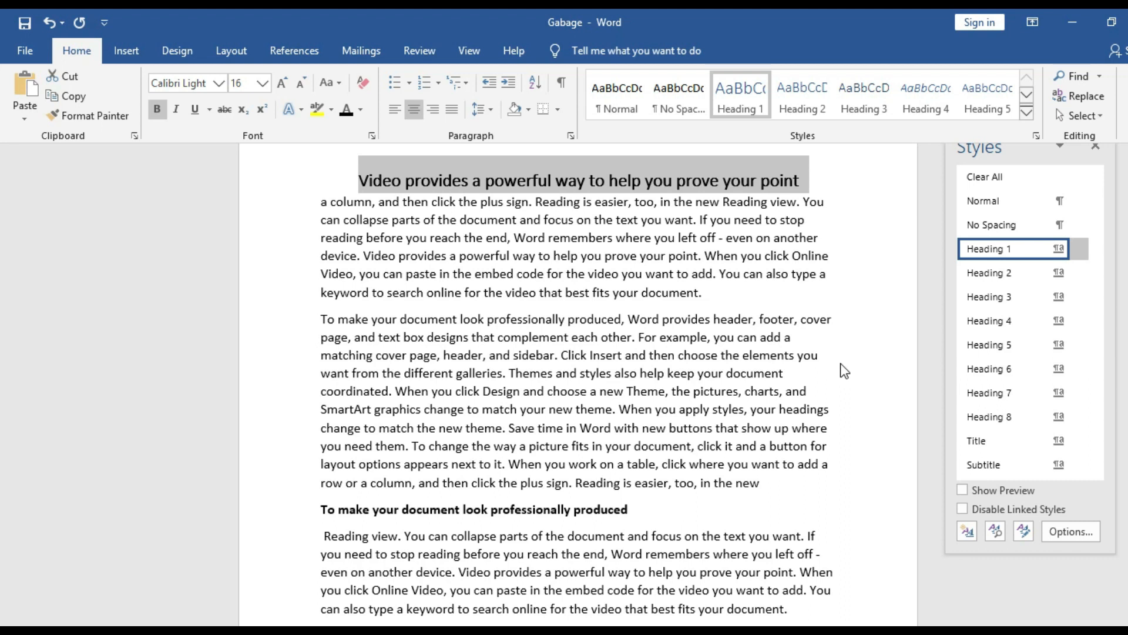
pyautogui.hotkey('ctrl', 'F1')
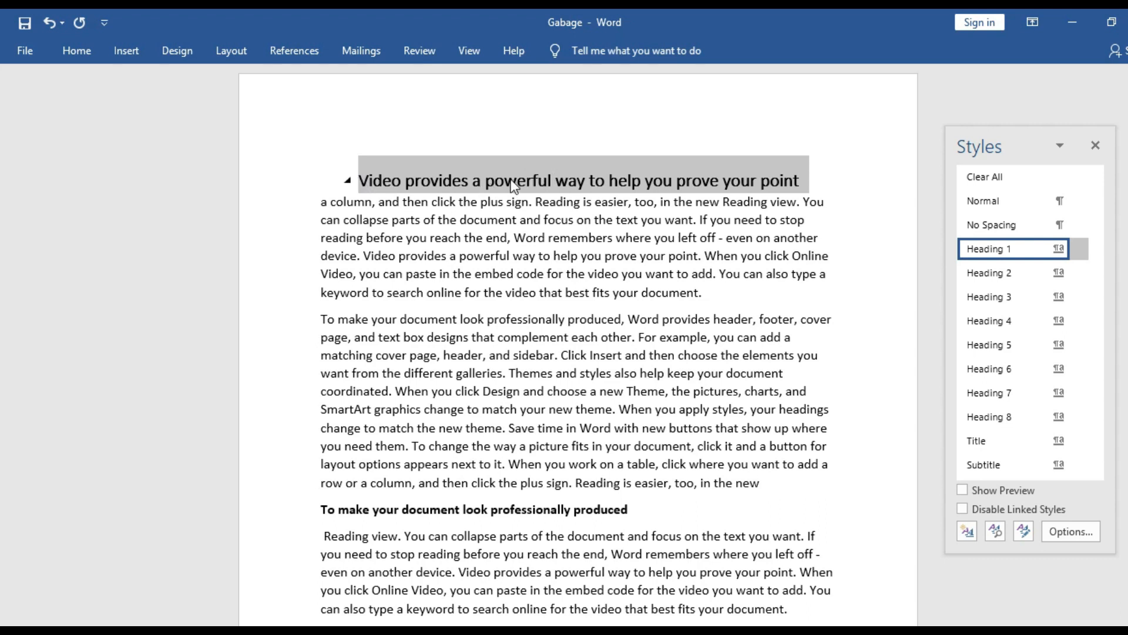
# - Set the first heading's font size to 18, and collapse and re-expand the text beneath it
pyautogui.click(81, 53)
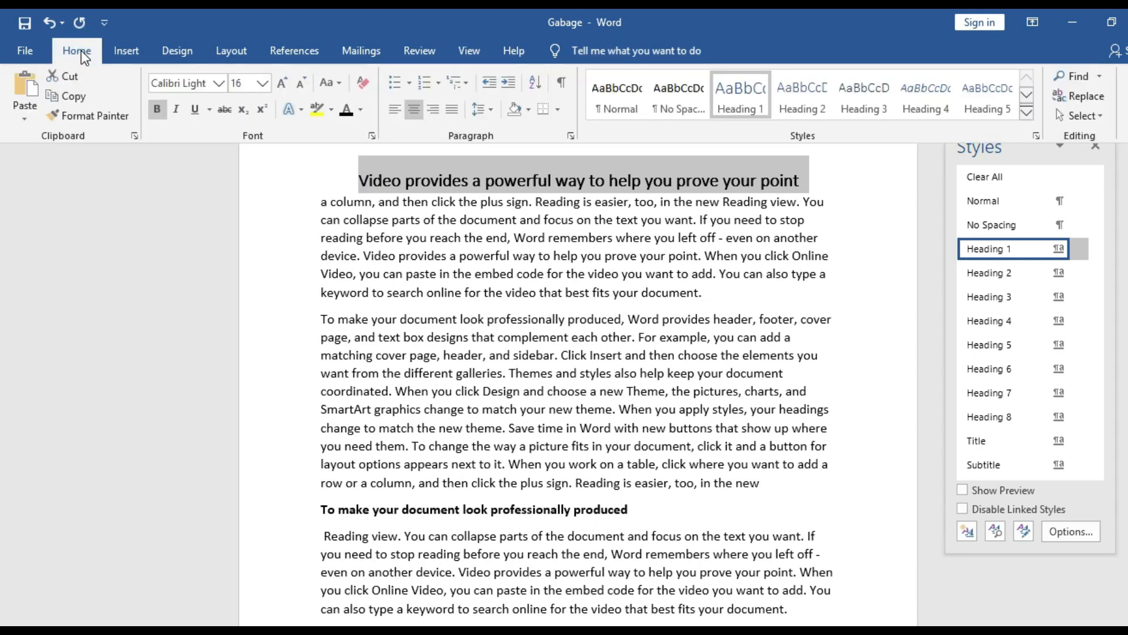
pyautogui.click(262, 83)
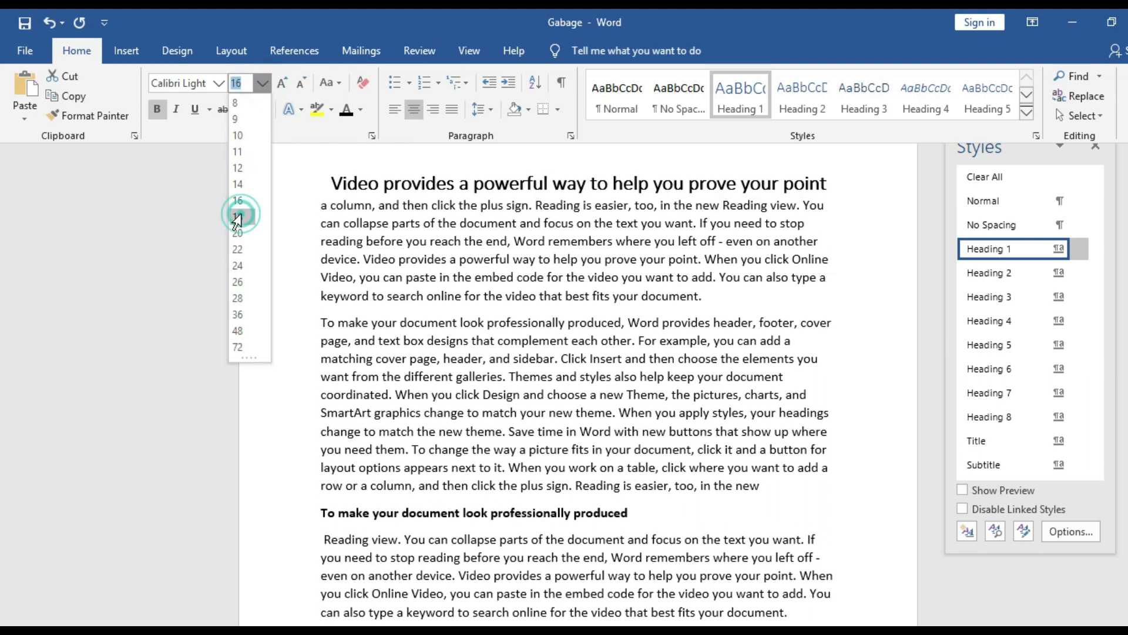
pyautogui.click(239, 216)
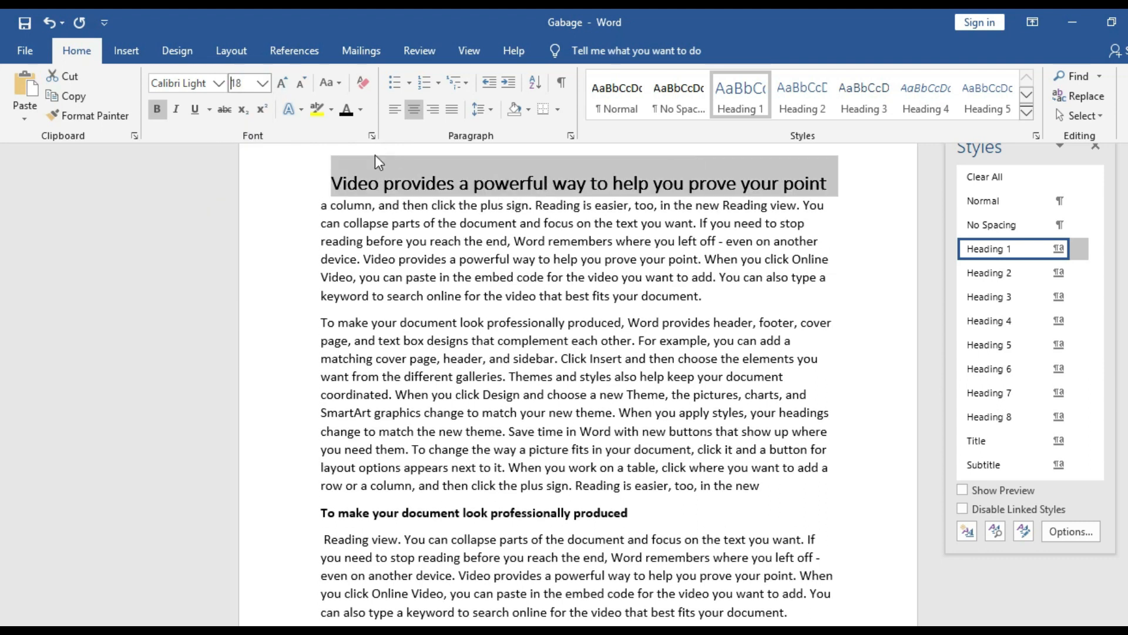
pyautogui.hotkey('ctrl', 'F1')
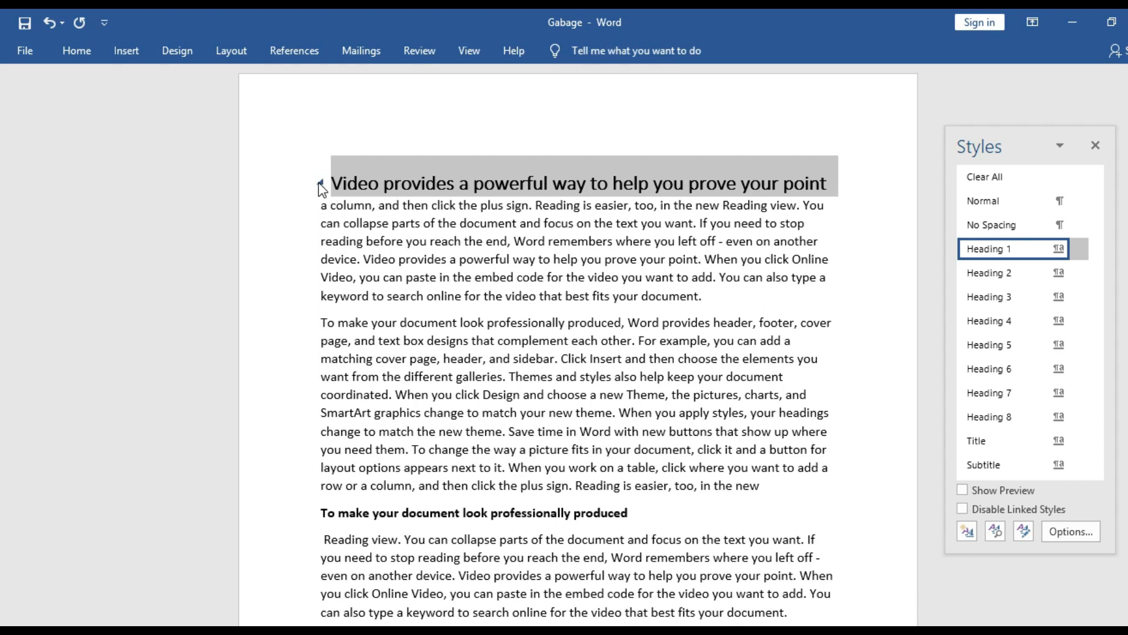
pyautogui.click(320, 183)
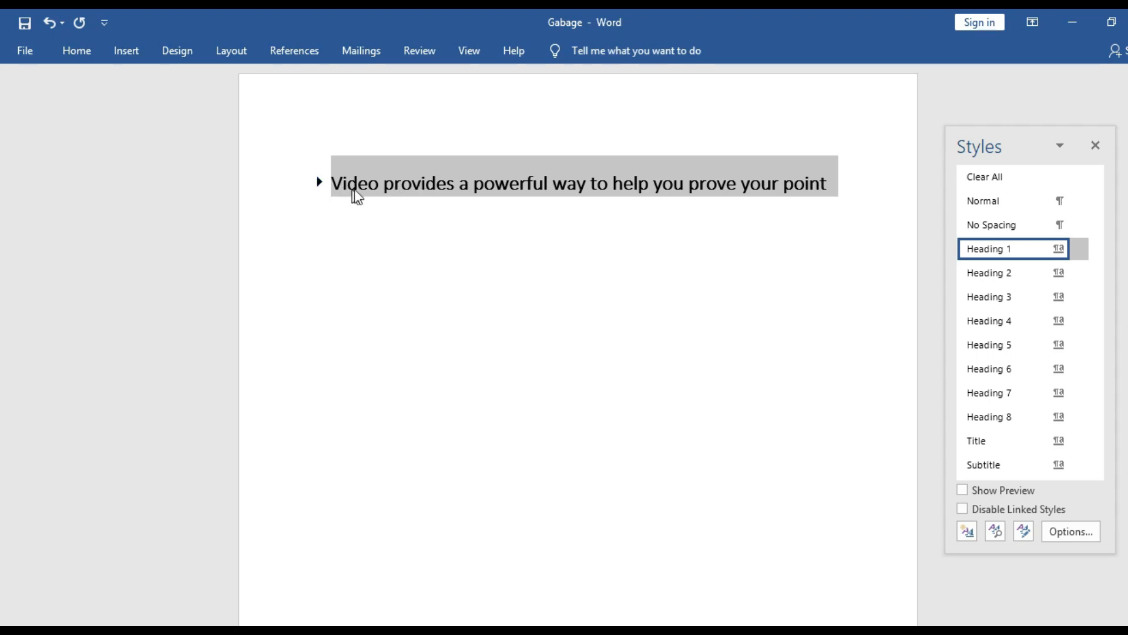
pyautogui.click(320, 182)
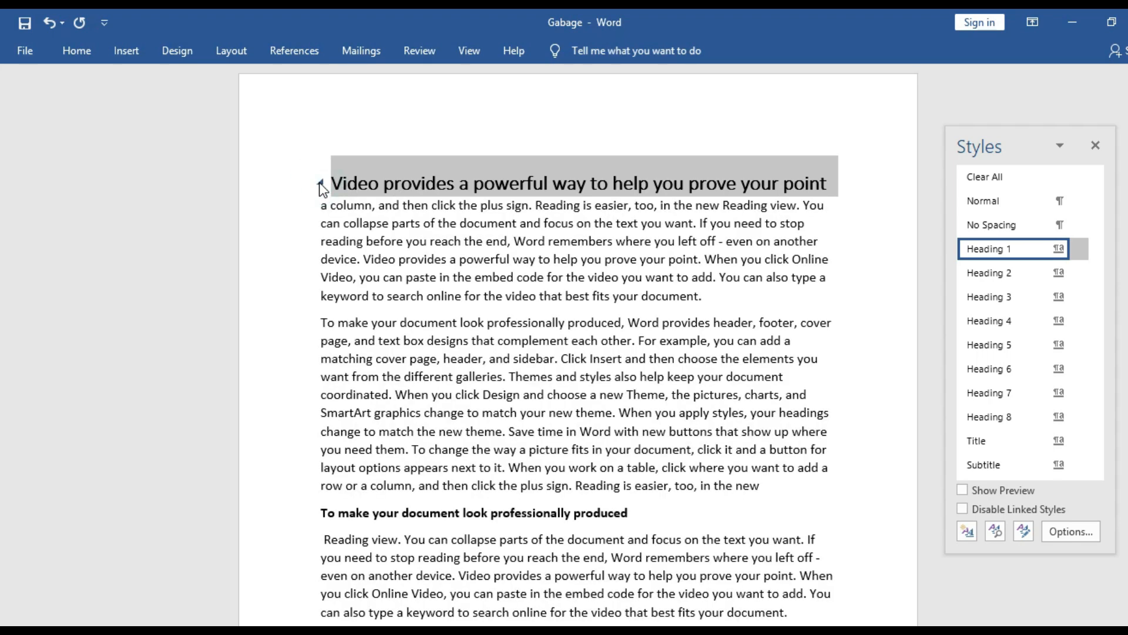
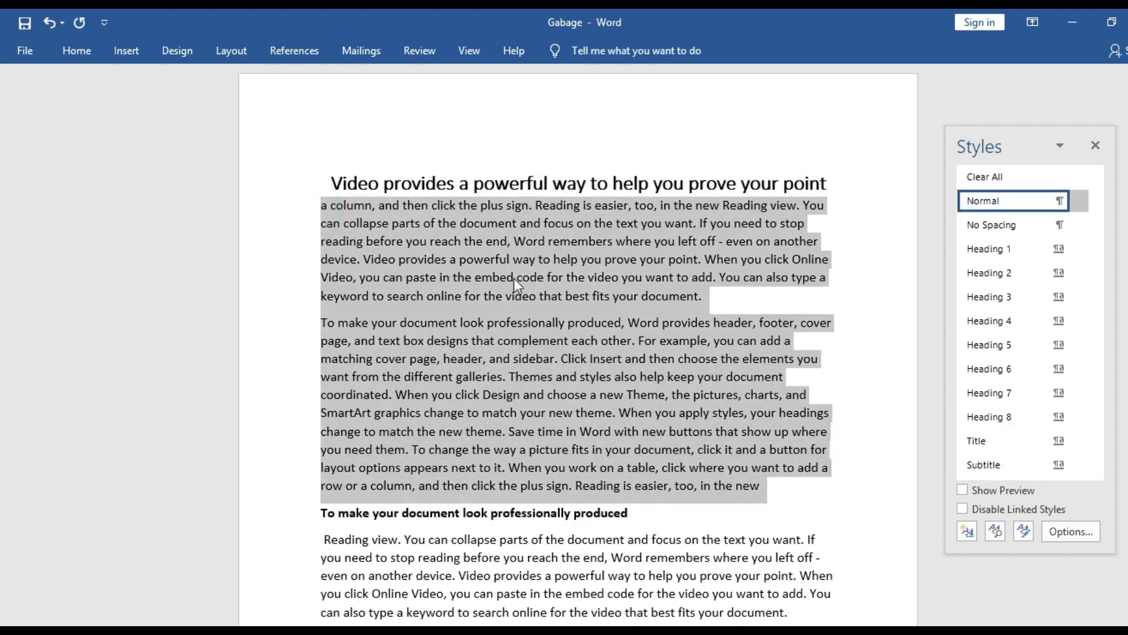
# - Justify the two body paragraphs under the first heading and clear the selection
pyautogui.click(78, 51)
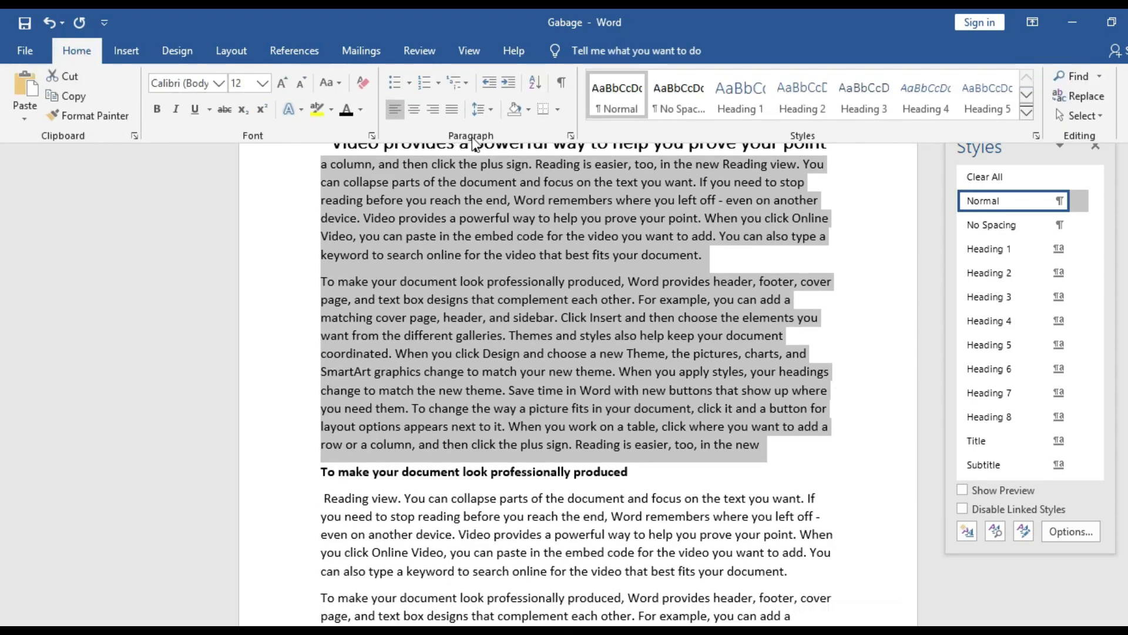
pyautogui.click(451, 110)
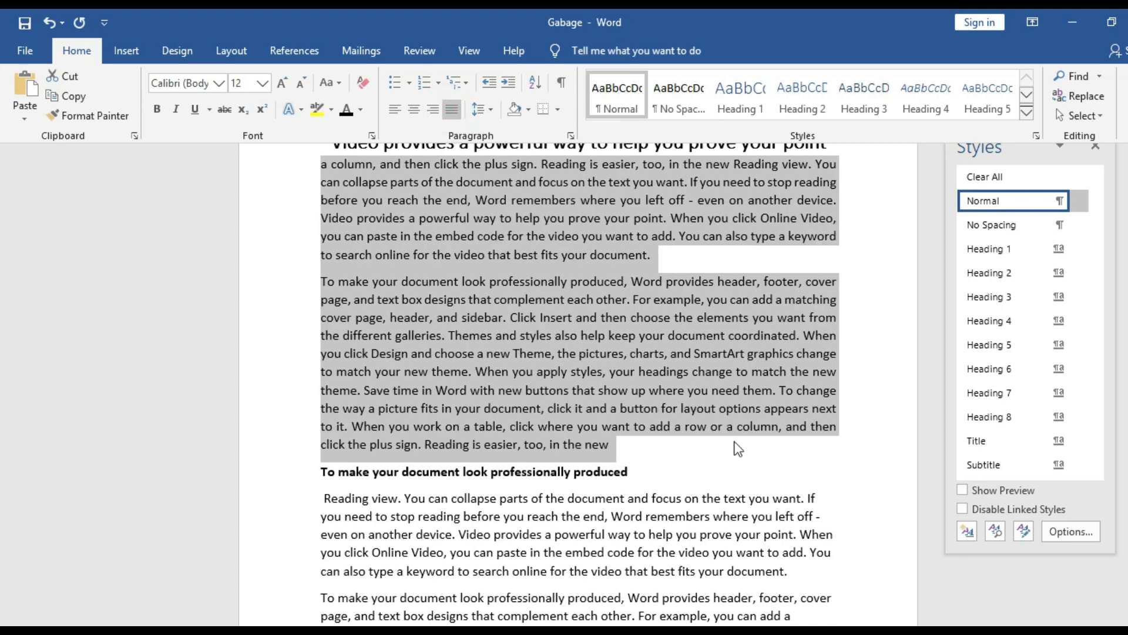
pyautogui.hotkey('ctrl', 'F1')
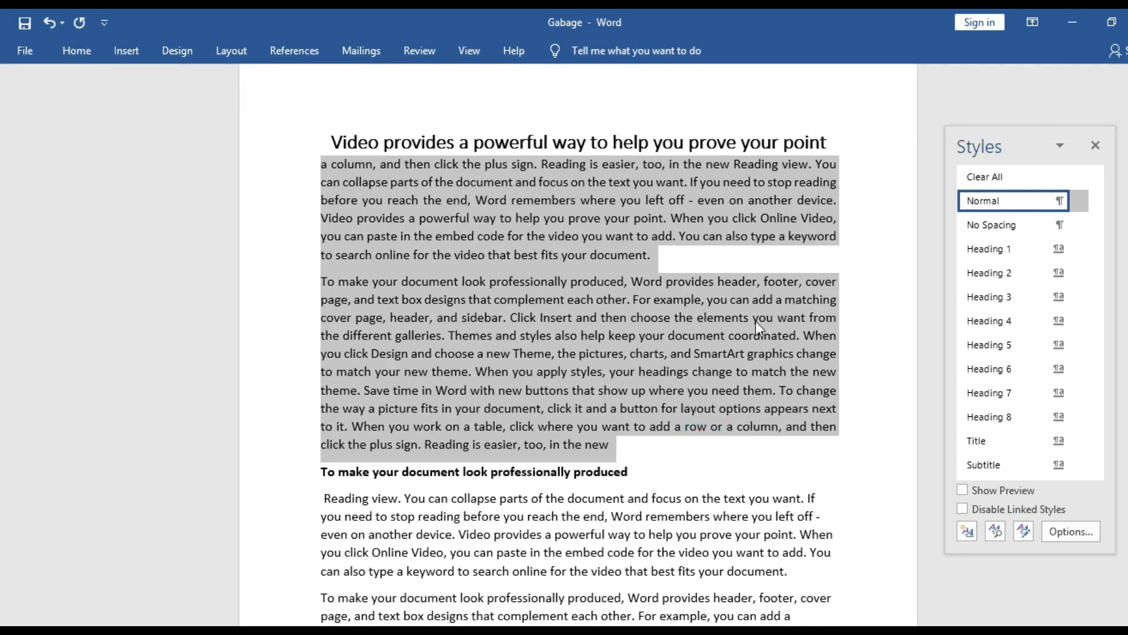
pyautogui.click(858, 350)
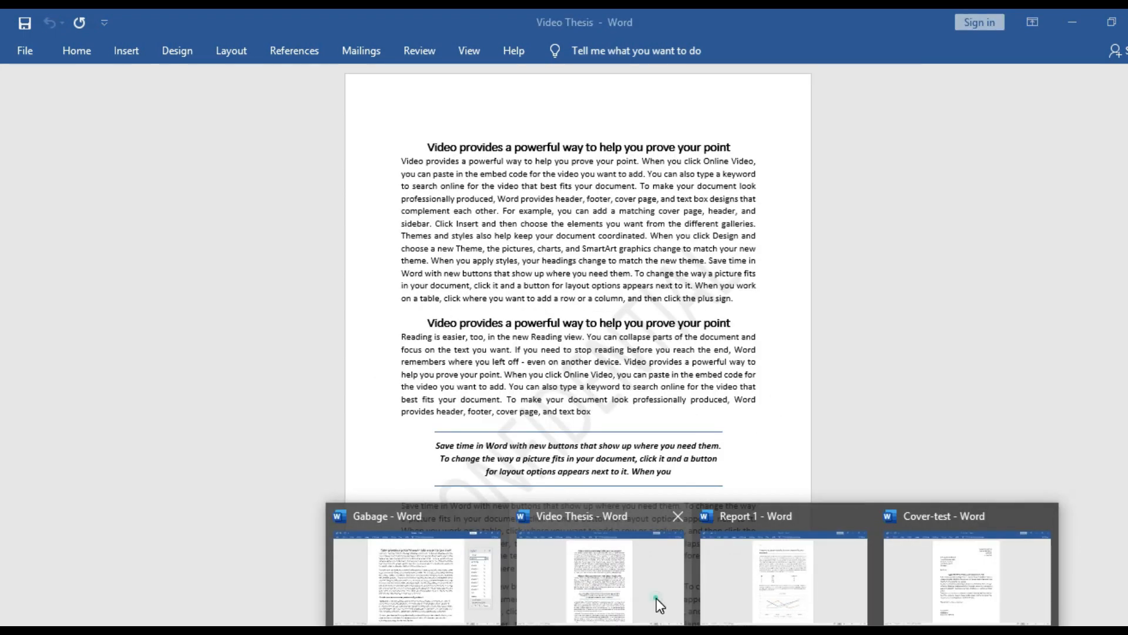
# - Switch to the Video Thesis document to check its second heading, and return to the Gabage document
pyautogui.click(657, 604)
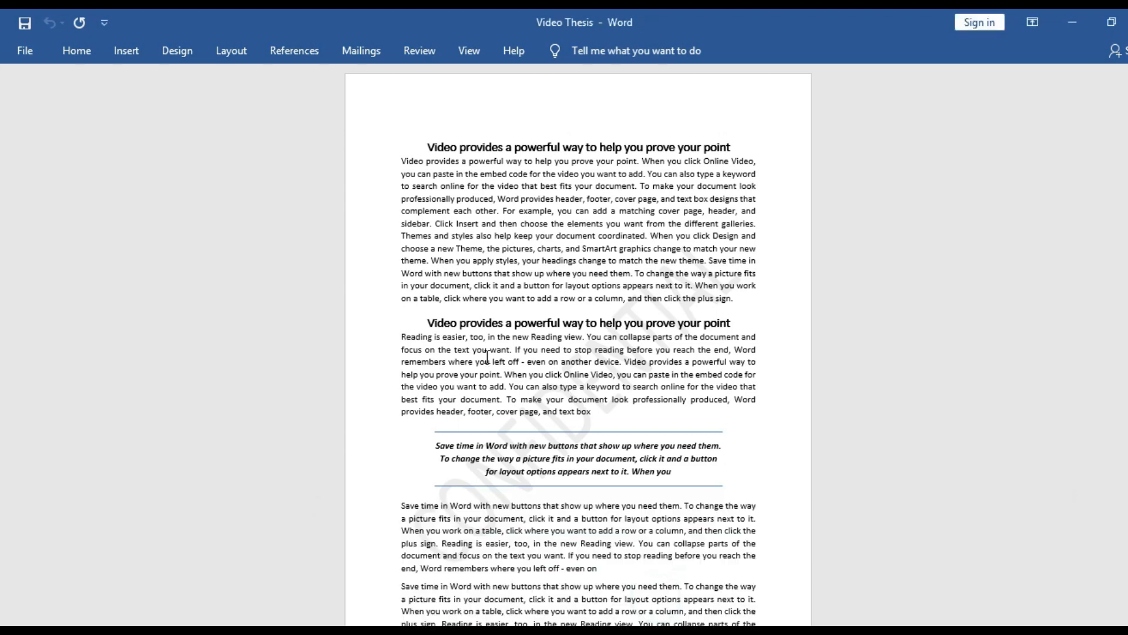
pyautogui.moveTo(437, 330)
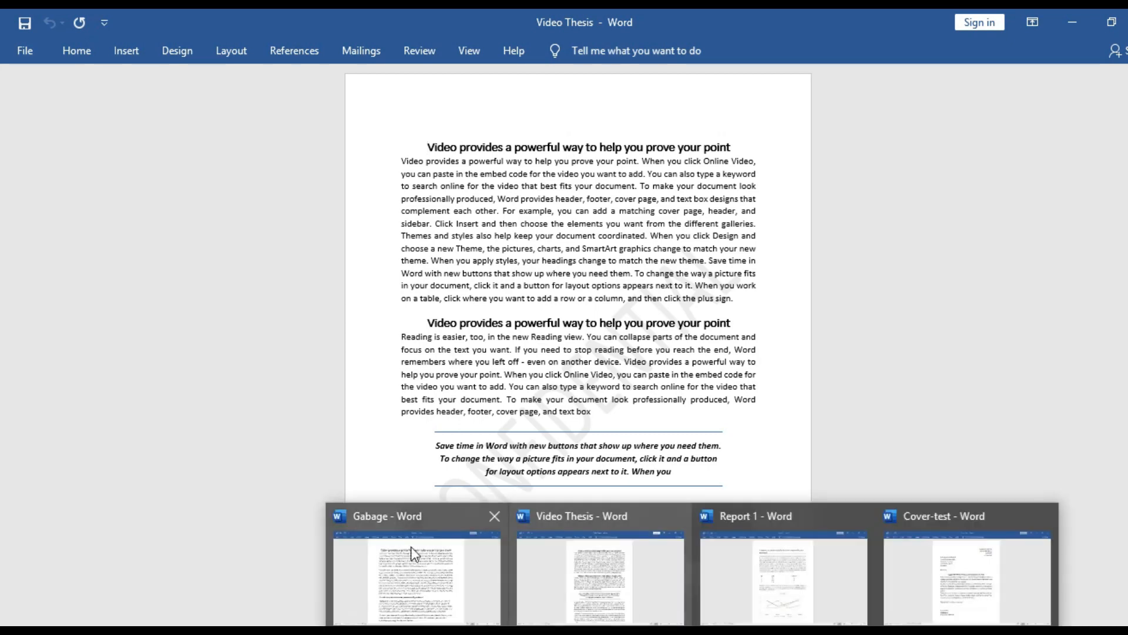
pyautogui.click(415, 556)
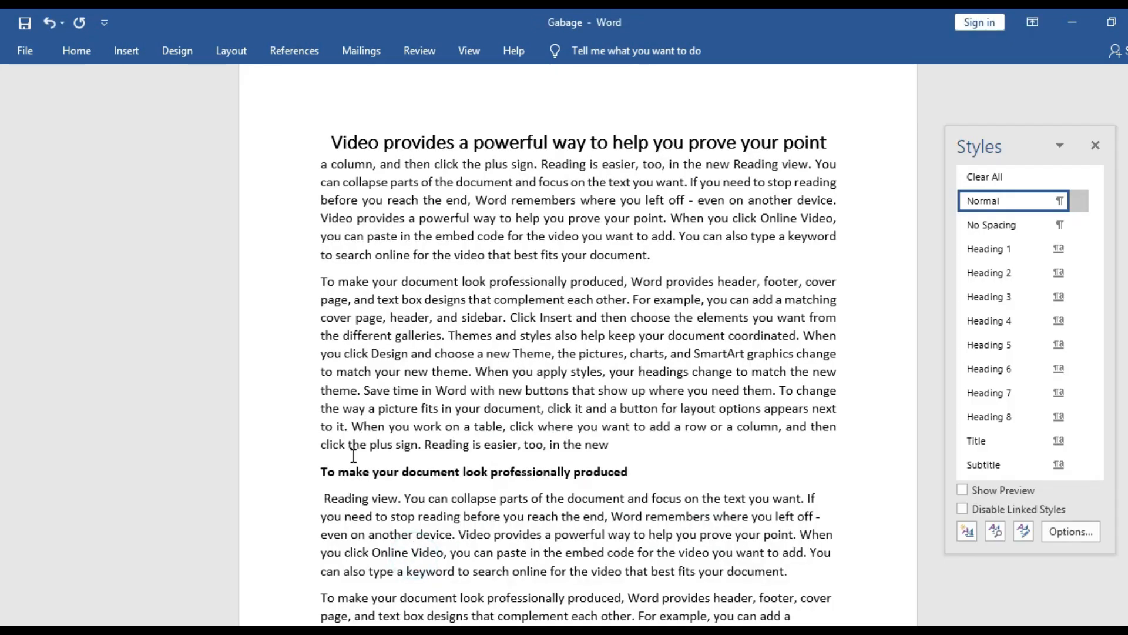
# - Apply the Heading 2 style to the heading "To make your document look professionally produced" and make it bold and black
pyautogui.moveTo(320, 471); pyautogui.dragTo(628, 474)
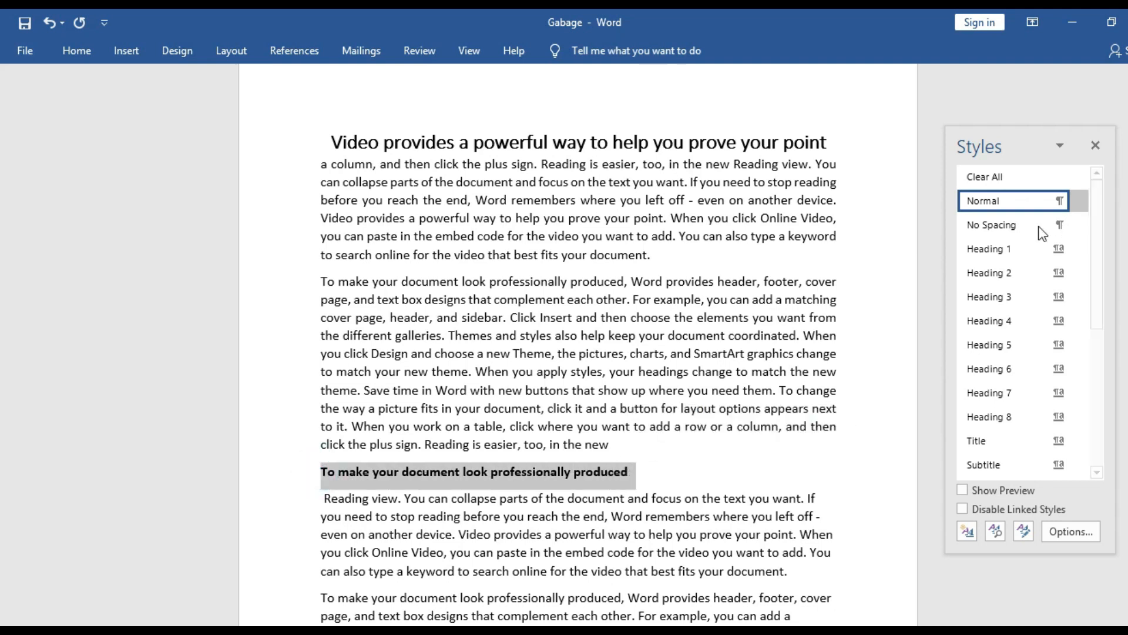
pyautogui.click(1009, 276)
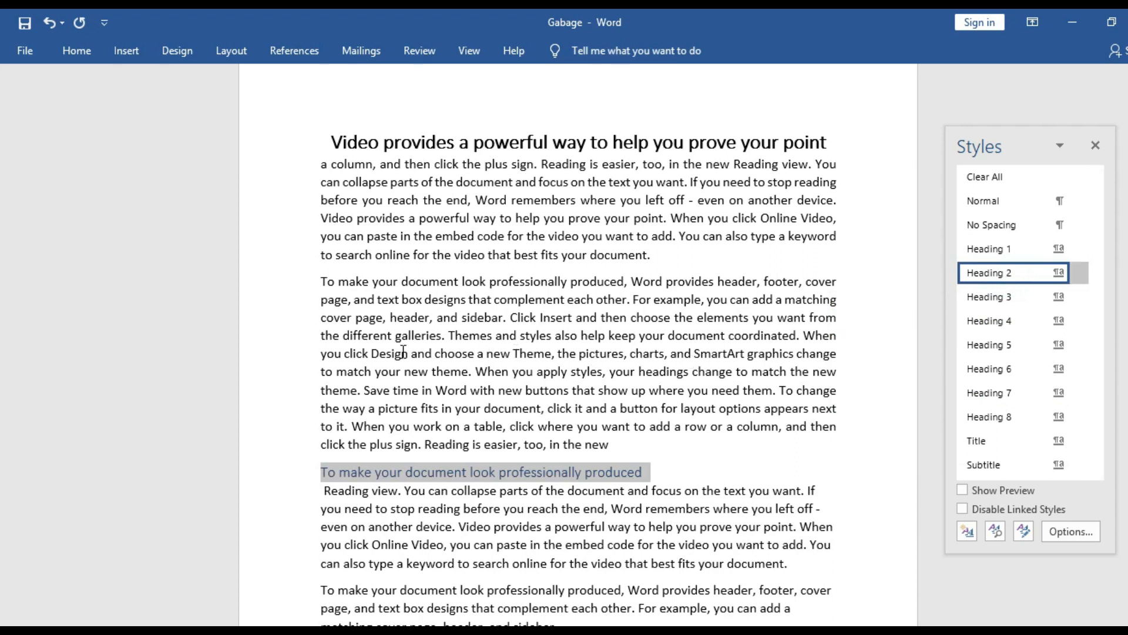
pyautogui.click(87, 47)
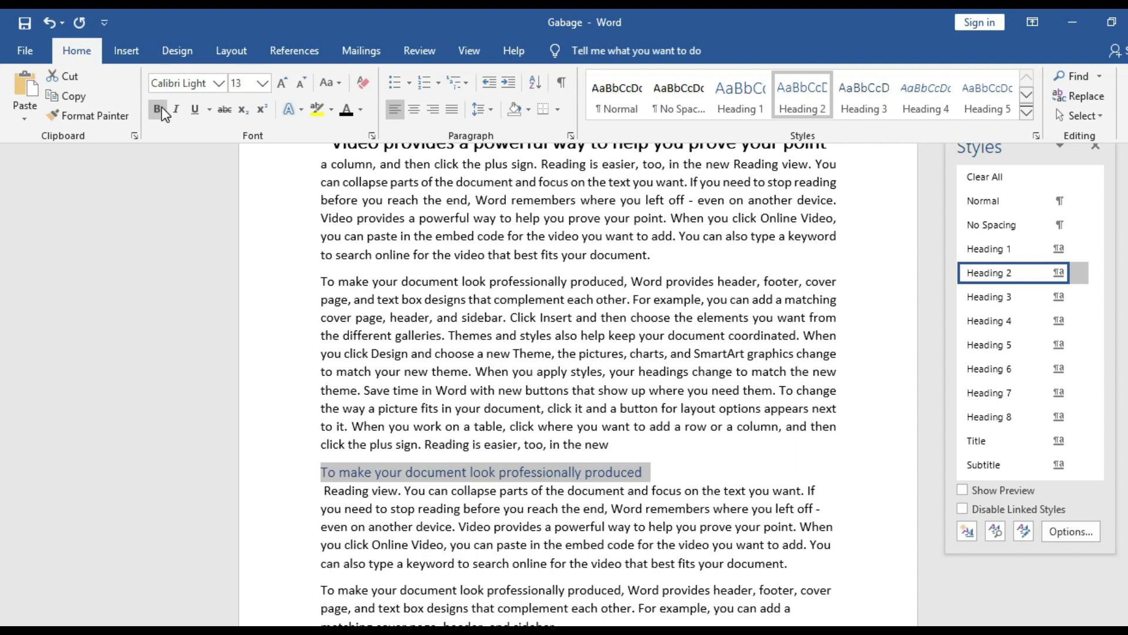
pyautogui.click(159, 110)
pyautogui.click(346, 109)
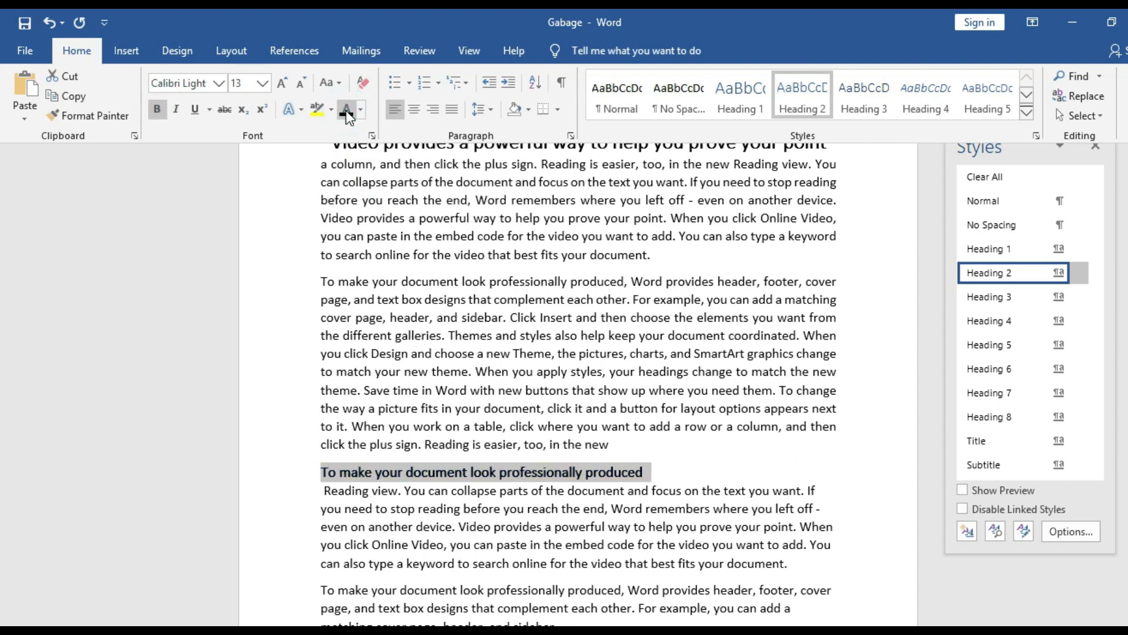
# - Centre the second heading, set its font size to 16, and hide the ribbon
pyautogui.click(415, 111)
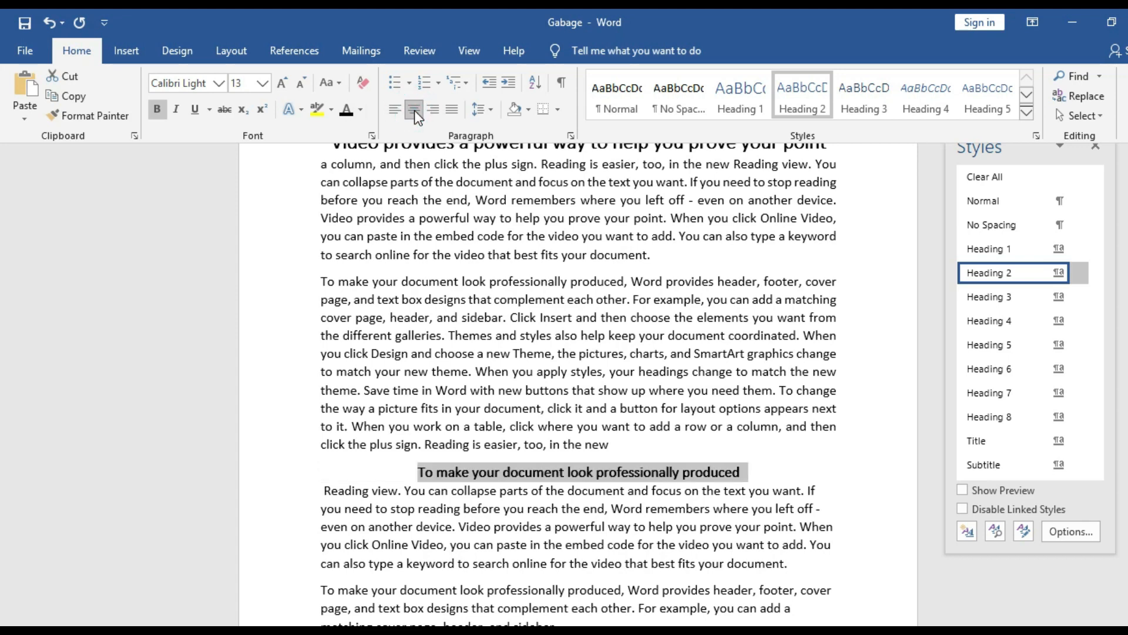
pyautogui.click(263, 84)
pyautogui.click(241, 197)
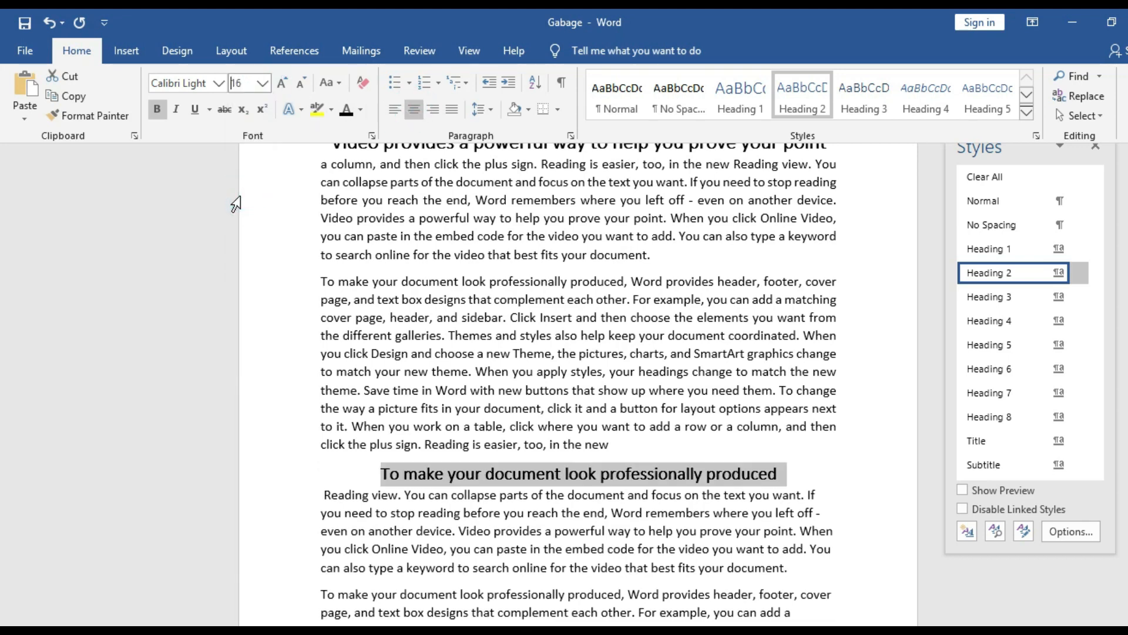
pyautogui.hotkey('ctrl', 'F1')
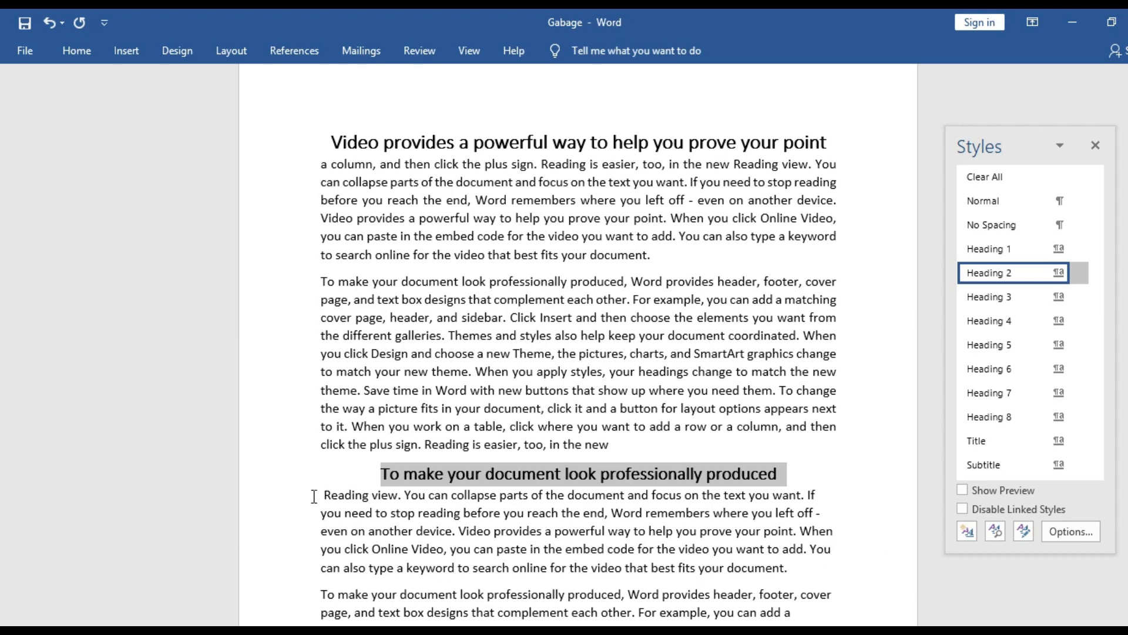
# - Justify the two body paragraphs under the second heading and clear the selection
pyautogui.moveTo(324, 497); pyautogui.dragTo(710, 558)
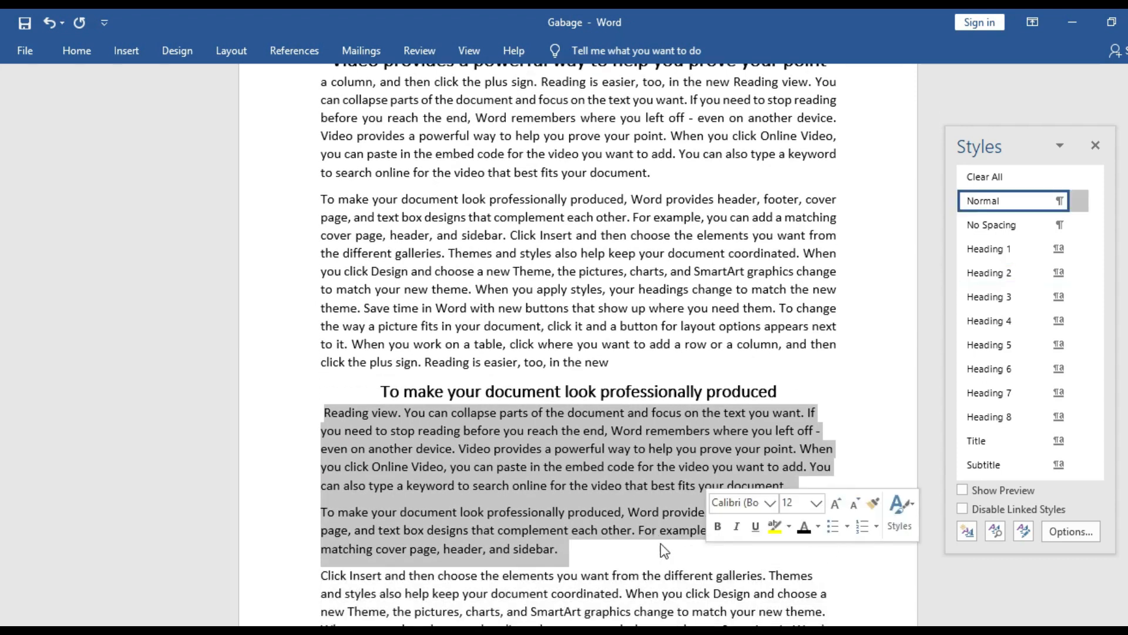
pyautogui.click(66, 50)
pyautogui.click(446, 107)
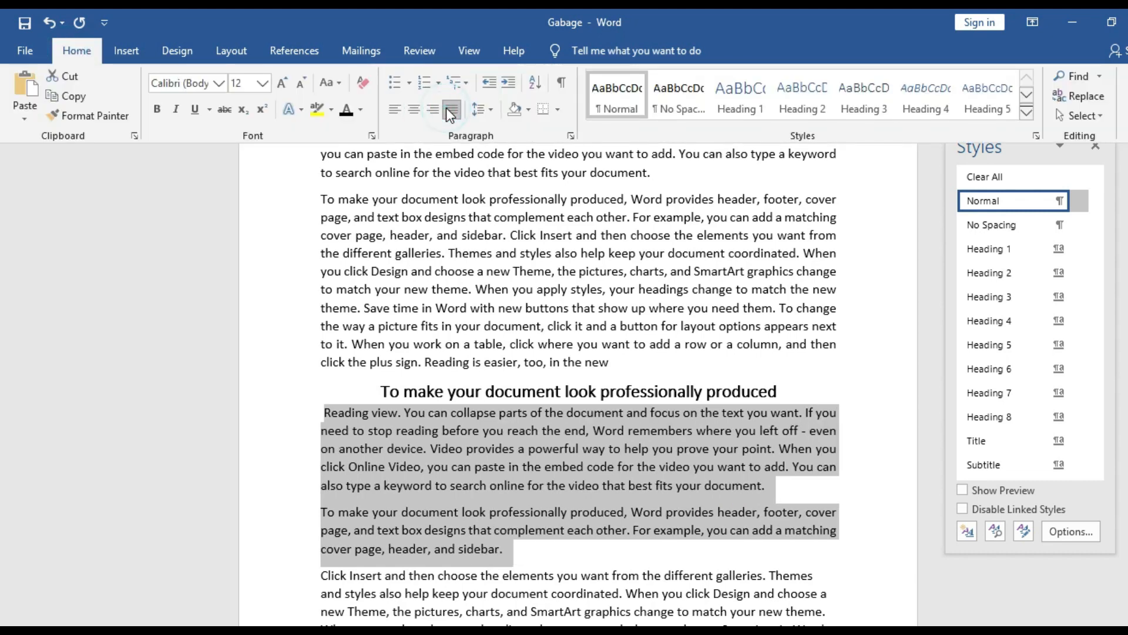
pyautogui.click(537, 556)
pyautogui.click(537, 550)
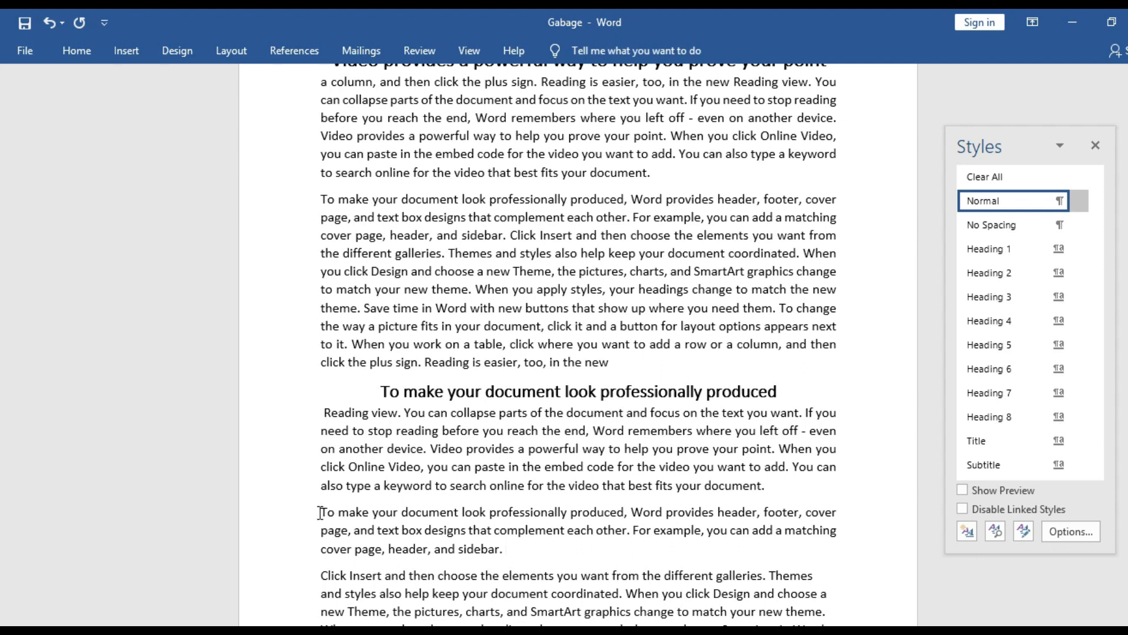
# - Try the Intense Quote style on the short paragraph ending "header, and sidebar", after checking the Video Thesis document for reference
pyautogui.moveTo(321, 512); pyautogui.dragTo(498, 550)
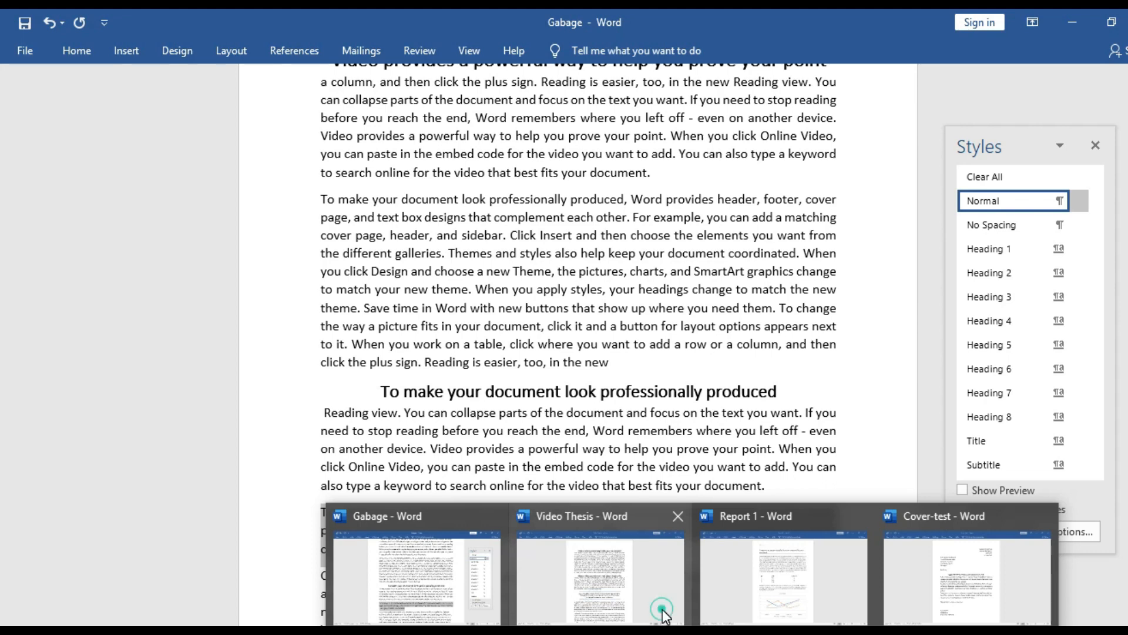
pyautogui.click(660, 608)
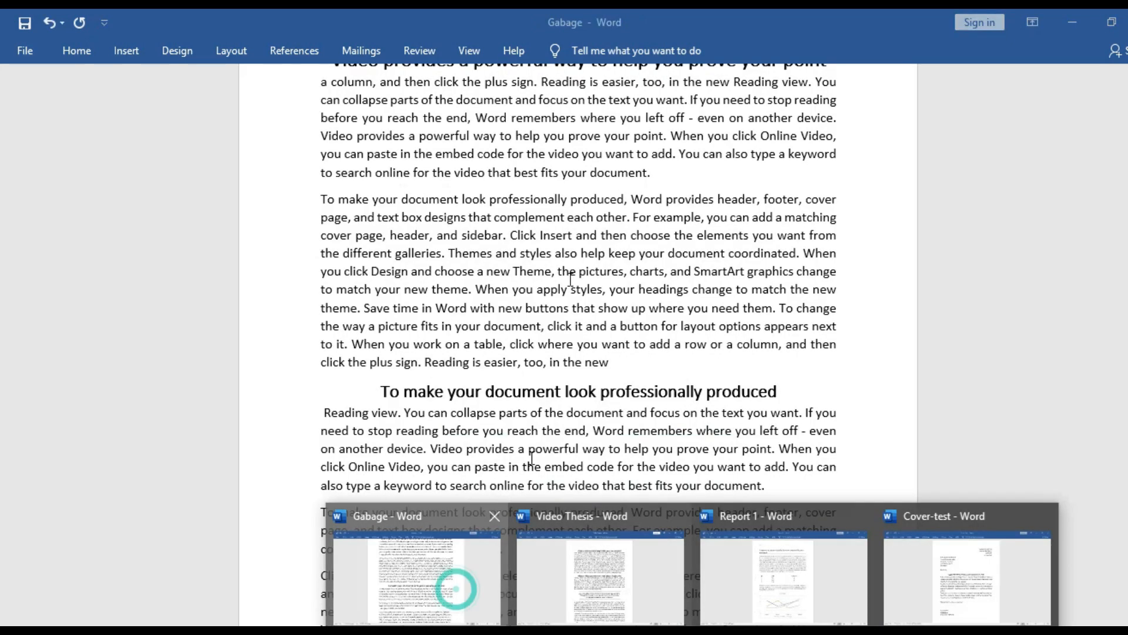
pyautogui.click(456, 590)
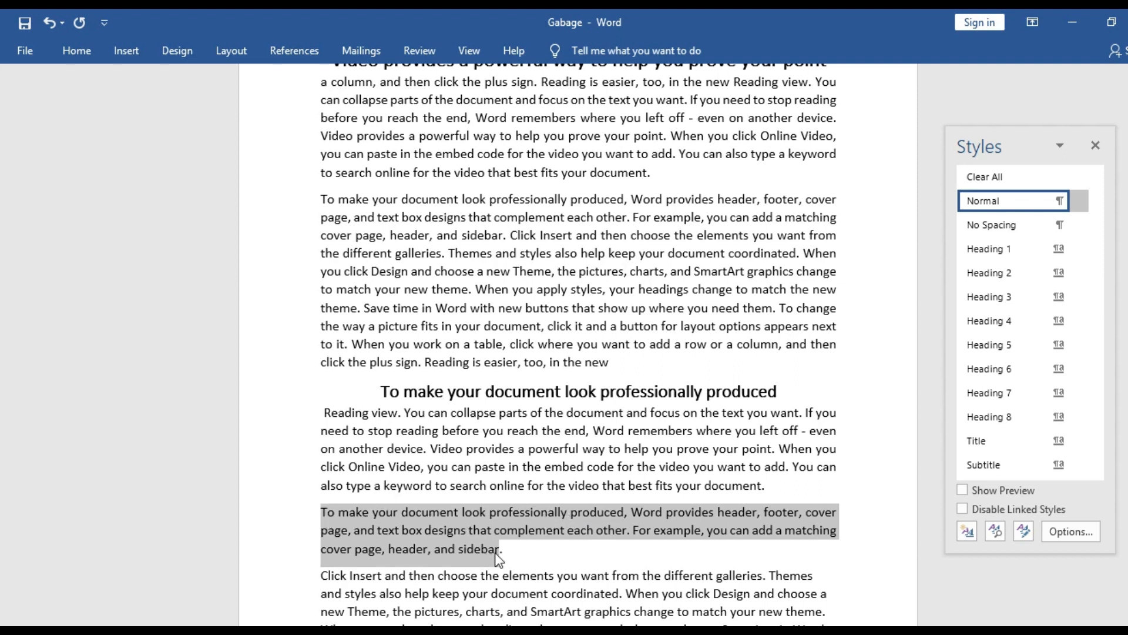
pyautogui.click(1098, 262)
pyautogui.moveTo(1098, 262); pyautogui.dragTo(1102, 371)
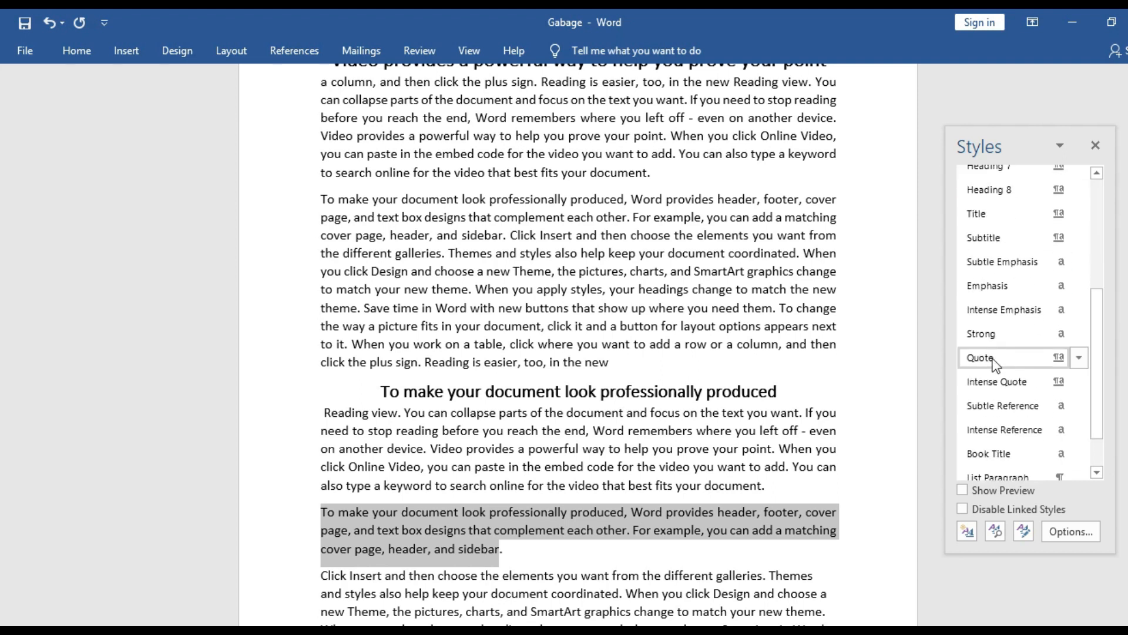
pyautogui.moveTo(993, 364)
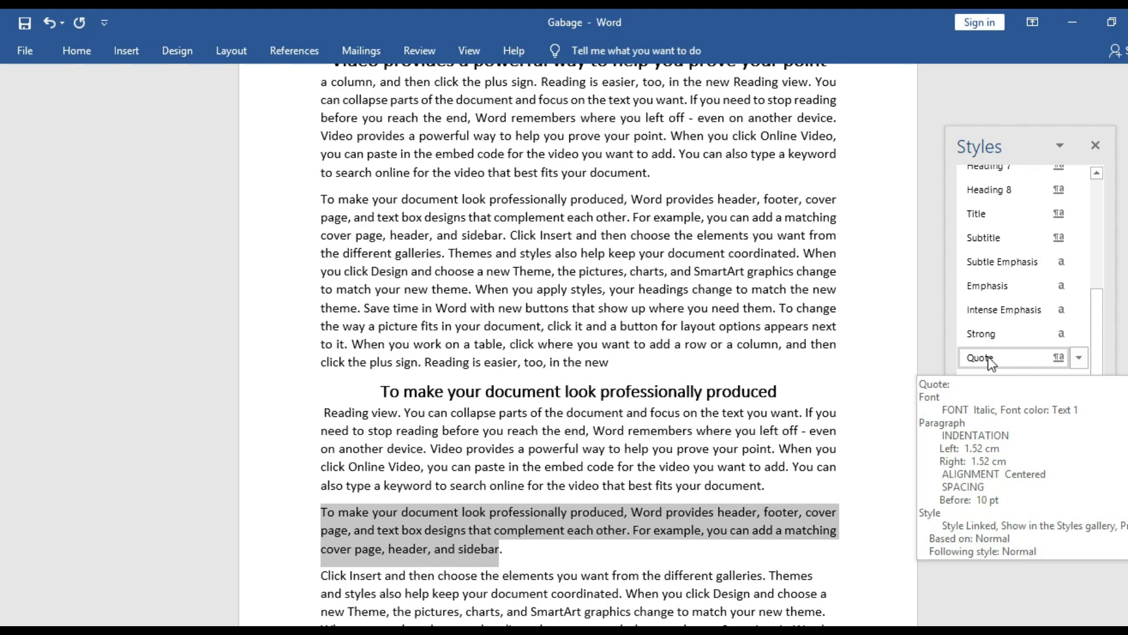
pyautogui.moveTo(985, 383)
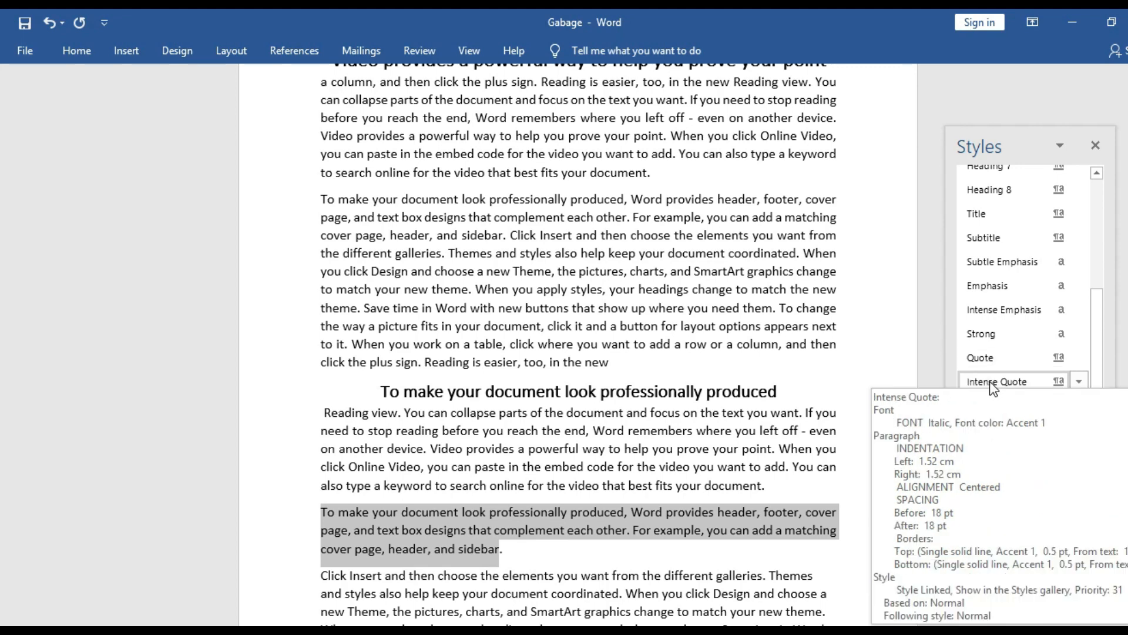
pyautogui.click(990, 381)
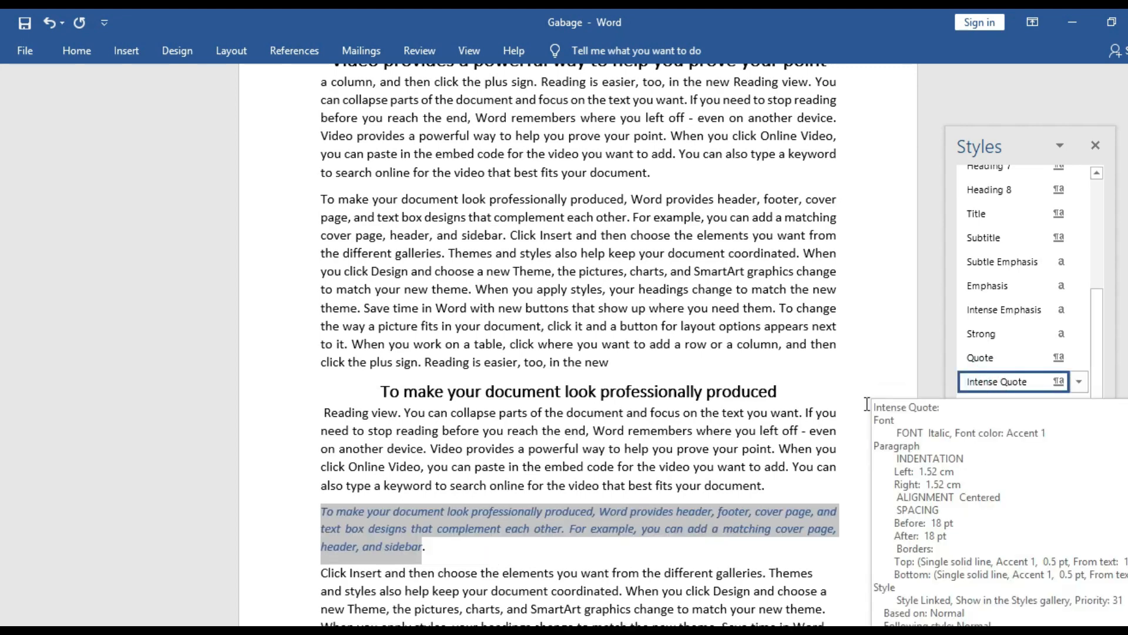
# - Try to set the blue italic paragraph apart with a blank line above and below it
pyautogui.click(317, 510)
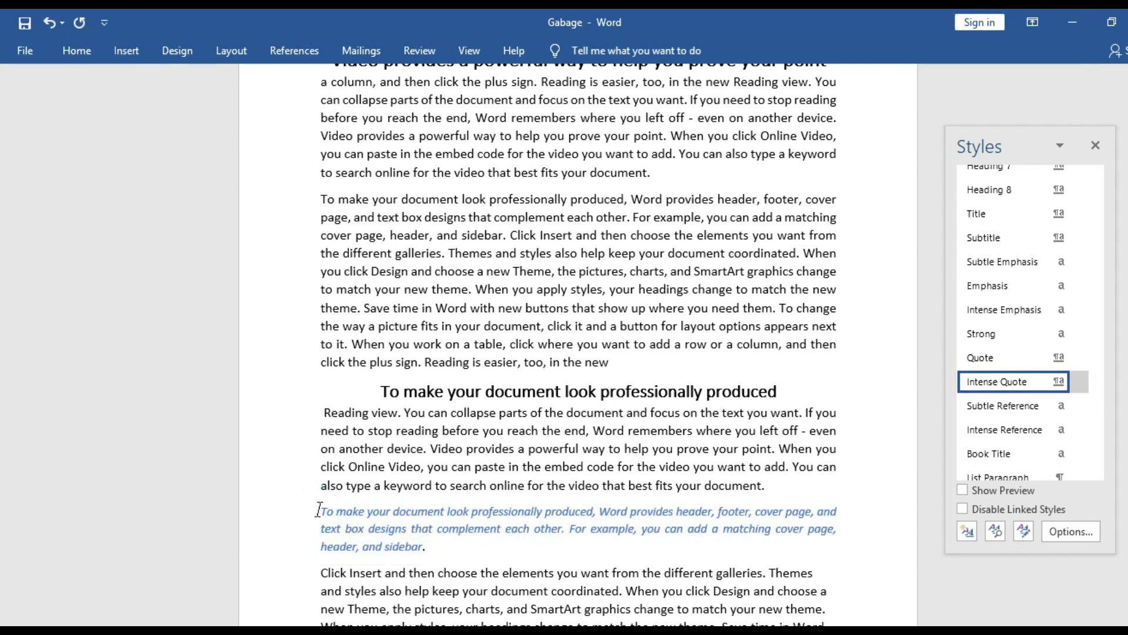
pyautogui.press('BackSpace')
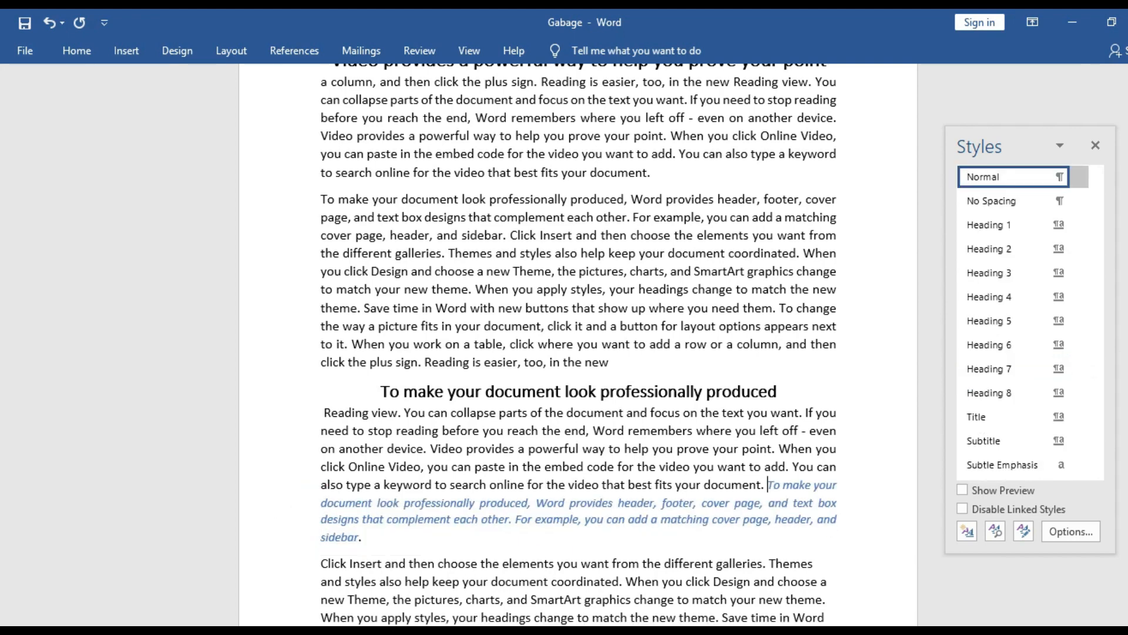
pyautogui.press('Return')
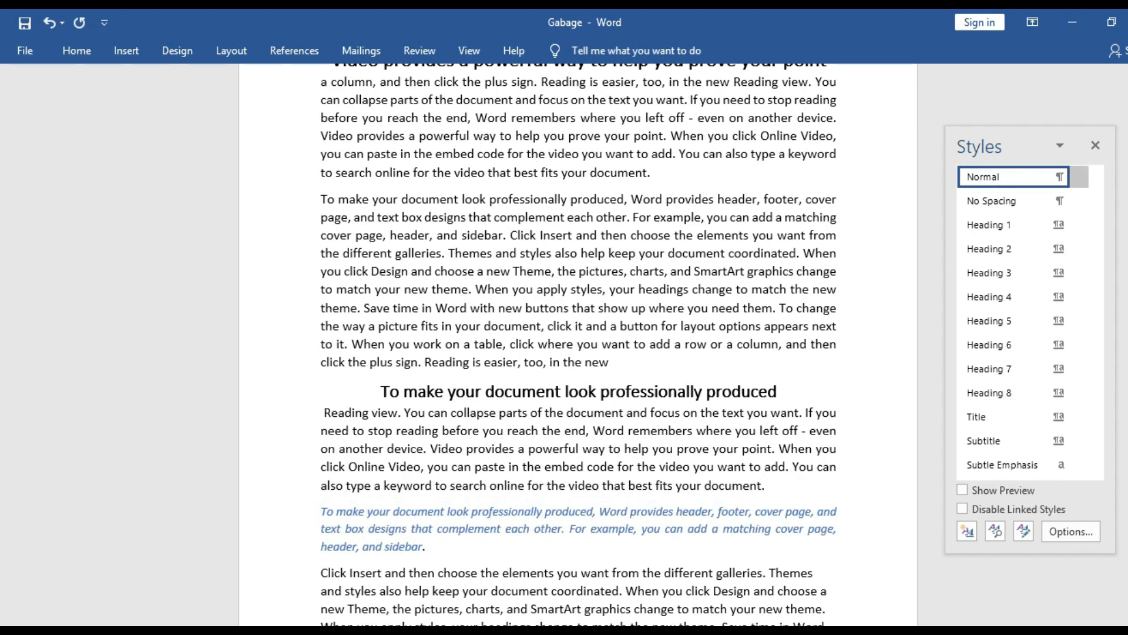
pyautogui.press('Return')
pyautogui.click(452, 571)
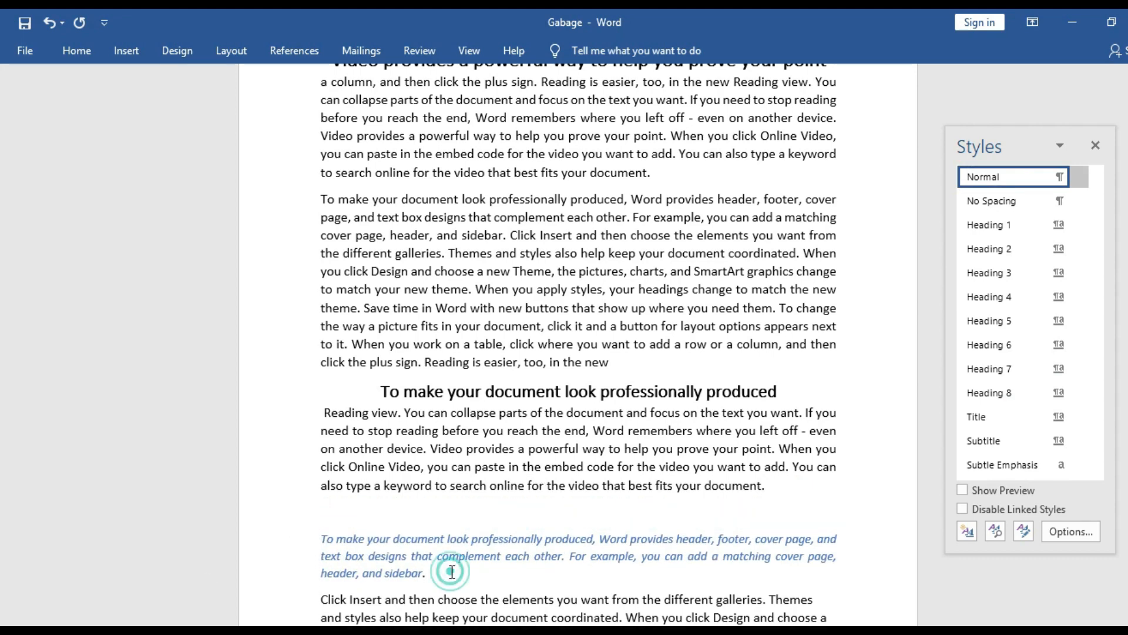
pyautogui.press('Return')
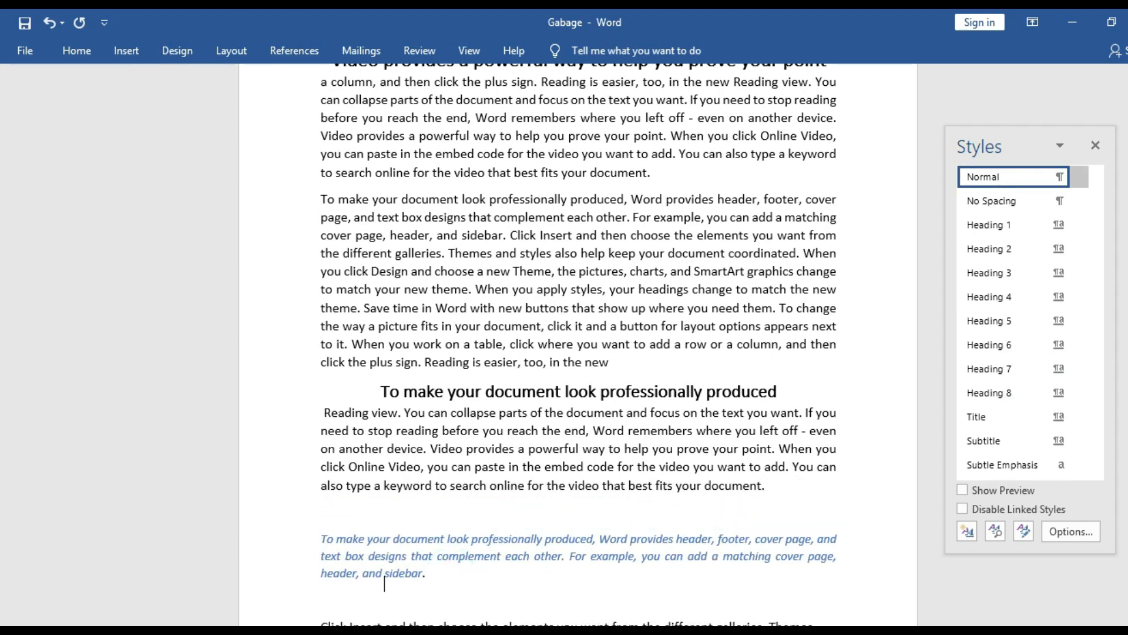
# - Try to reset the blue italic paragraph and the blank line beneath it to the Normal style
pyautogui.click(320, 539)
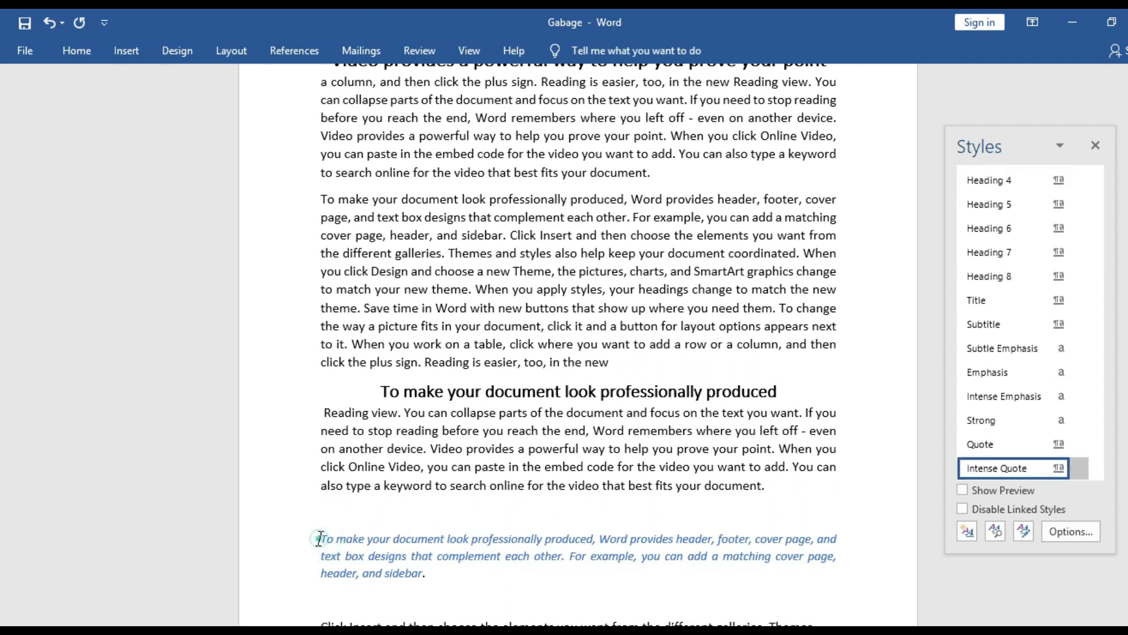
pyautogui.moveTo(319, 538); pyautogui.dragTo(487, 592)
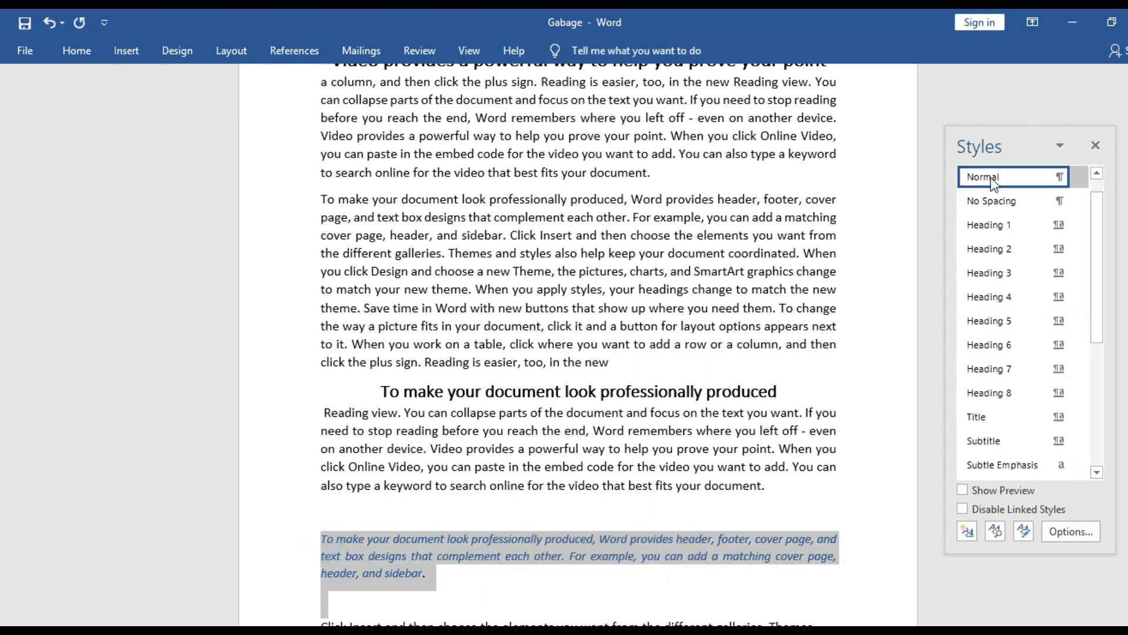
pyautogui.click(992, 178)
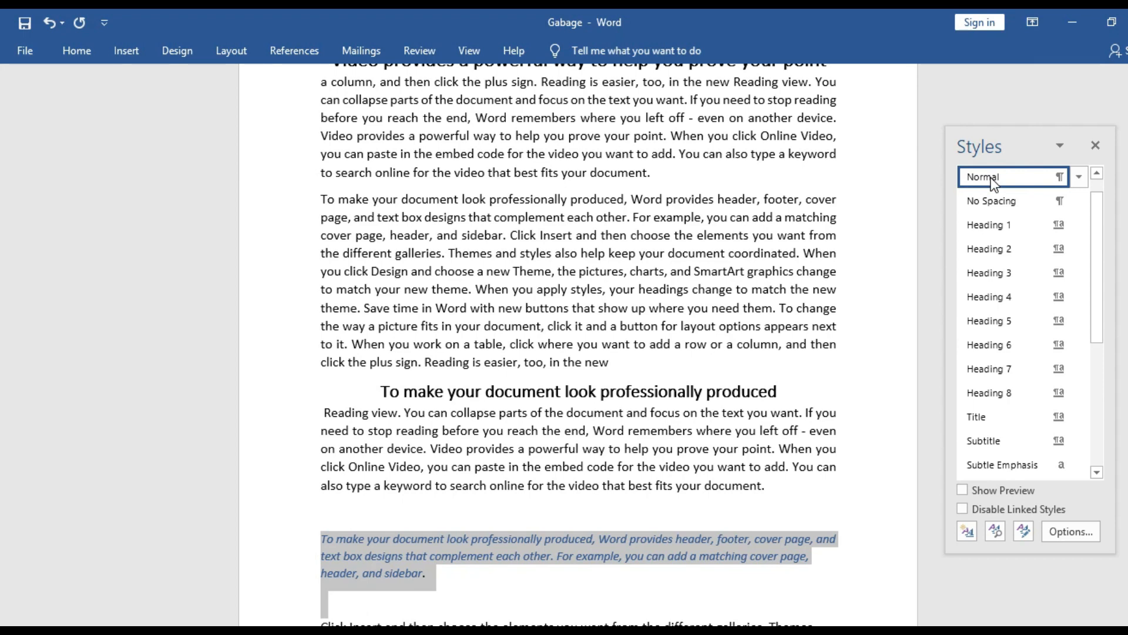
# - Undo the Normal style, the added blank lines and the Intense Quote style on the short paragraph
pyautogui.click(52, 23)
pyautogui.click(52, 23)
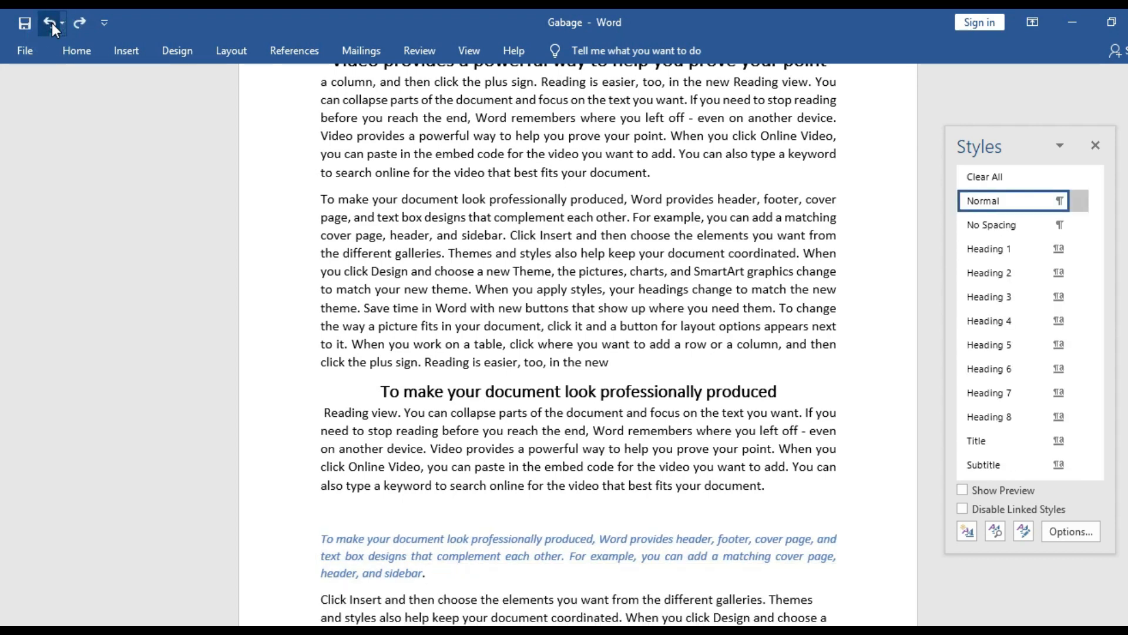
pyautogui.click(52, 23)
pyautogui.click(52, 23)
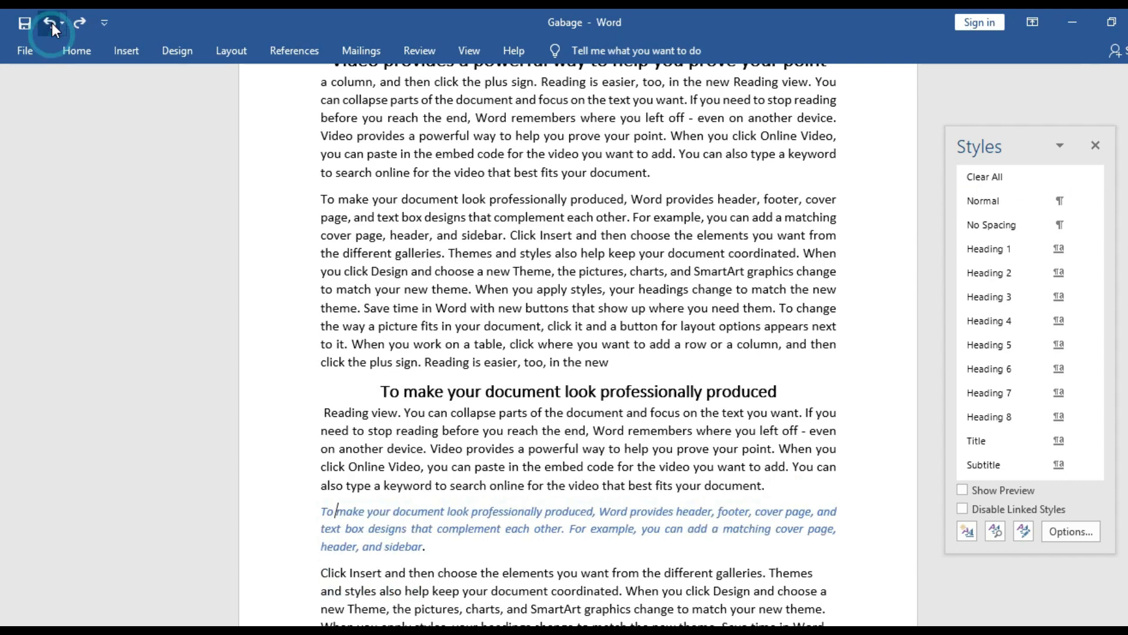
pyautogui.click(51, 23)
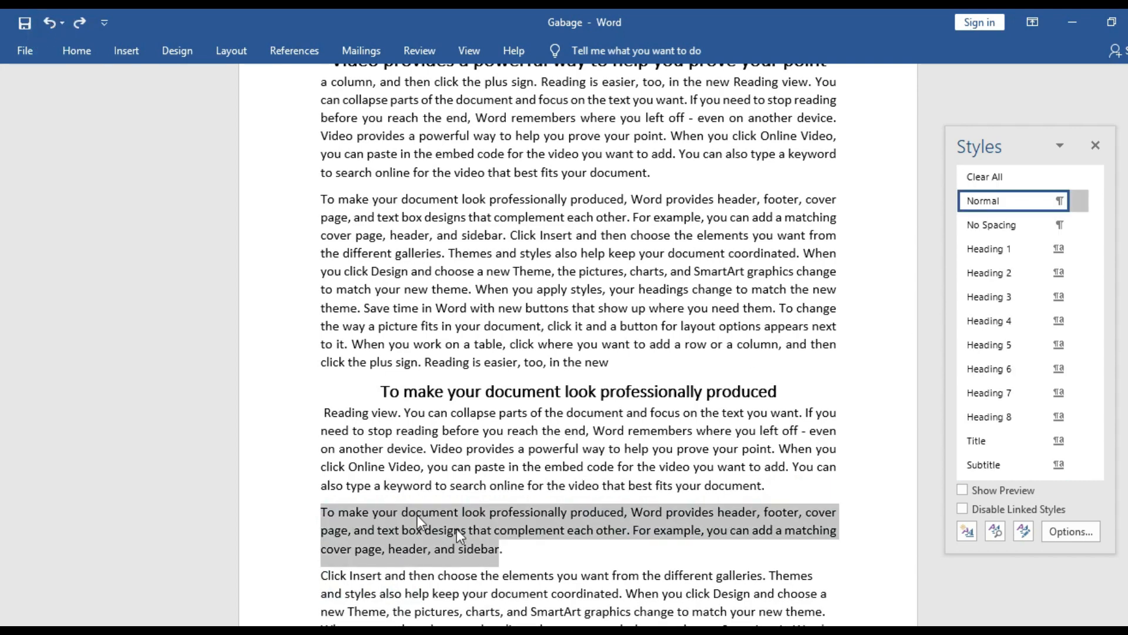
# - Insert a blank line below and above the short paragraph ending "header, and sidebar"
pyautogui.click(511, 552)
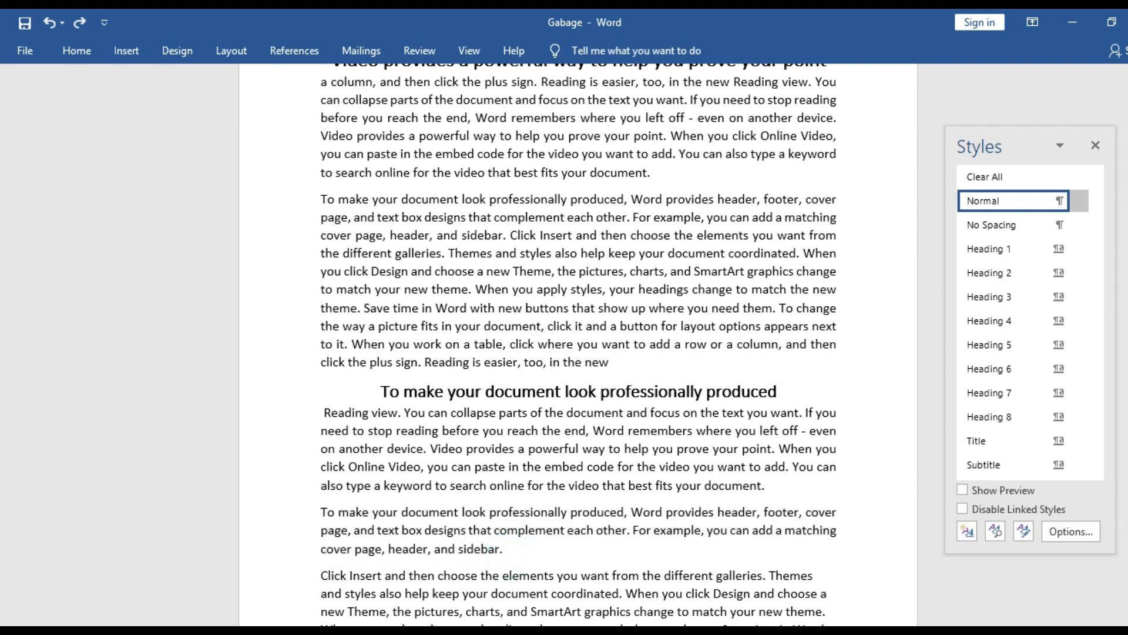
pyautogui.press('Return')
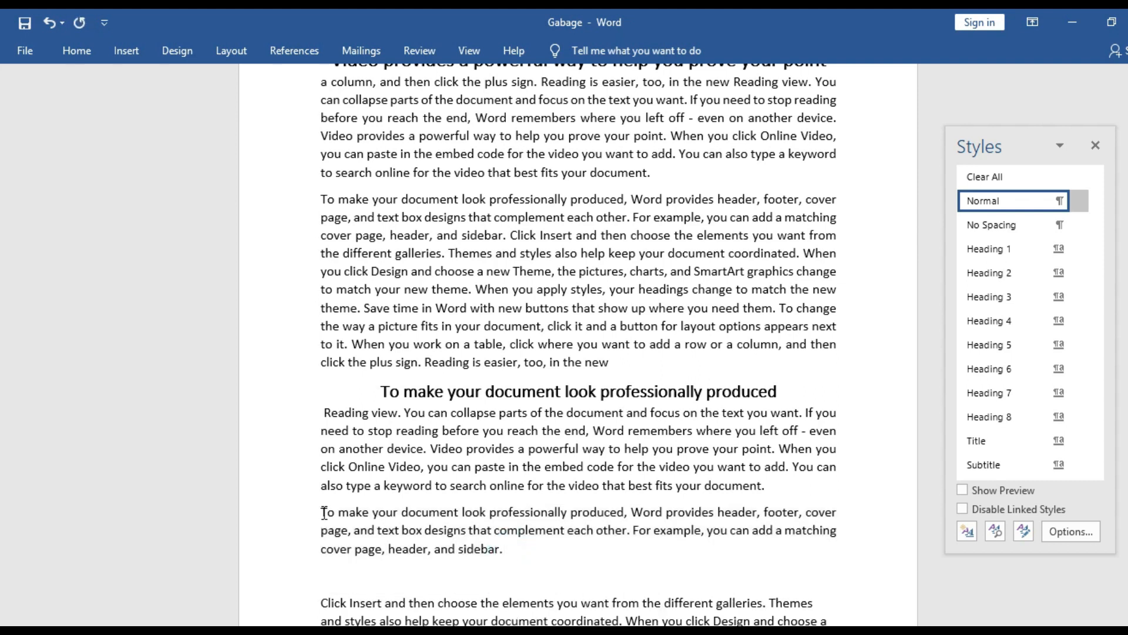
pyautogui.press('Return')
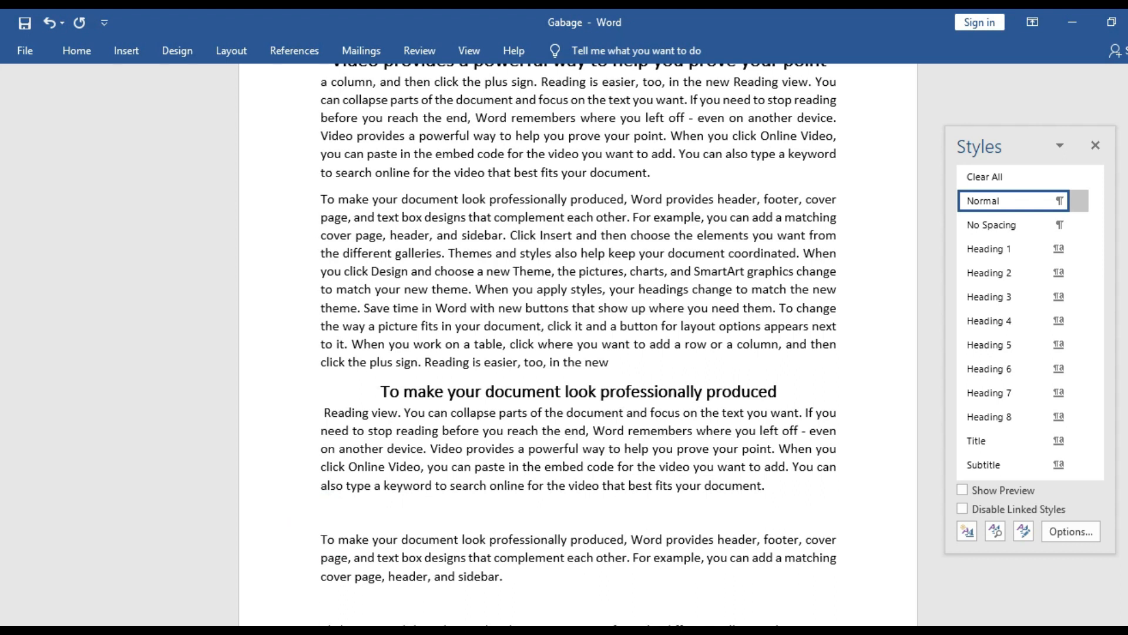
# - Apply the Intense Quote style to the short paragraph ending "header, and sidebar" and remove the blank line above it
pyautogui.click(322, 537)
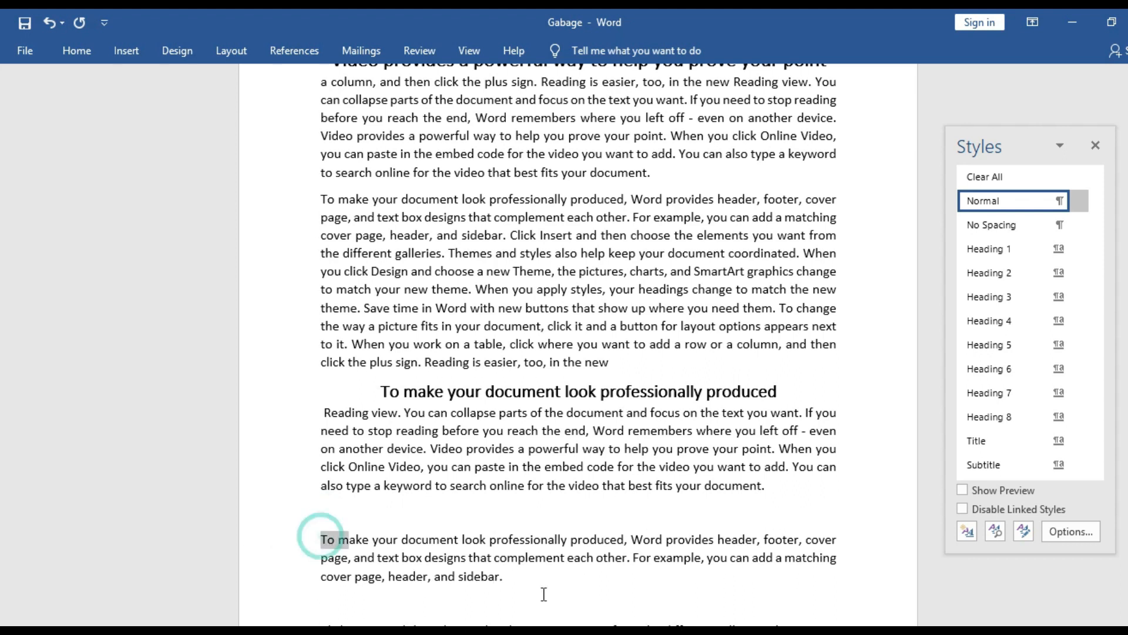
pyautogui.keyDown('shift'); pyautogui.click(541, 596); pyautogui.keyUp('shift')
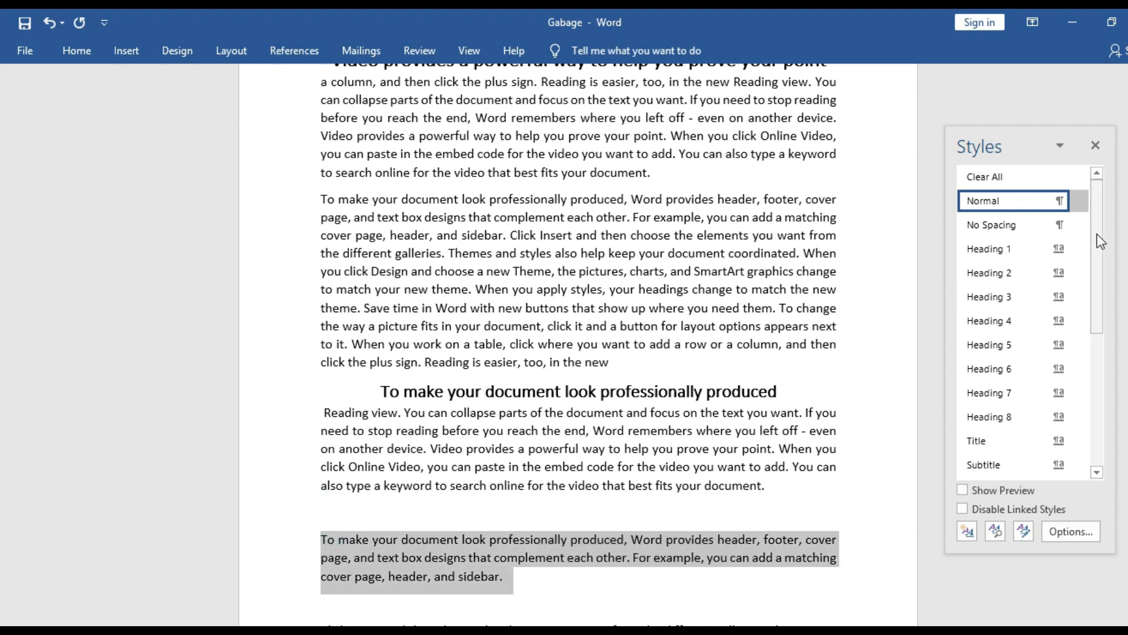
pyautogui.moveTo(1097, 219); pyautogui.dragTo(1104, 336)
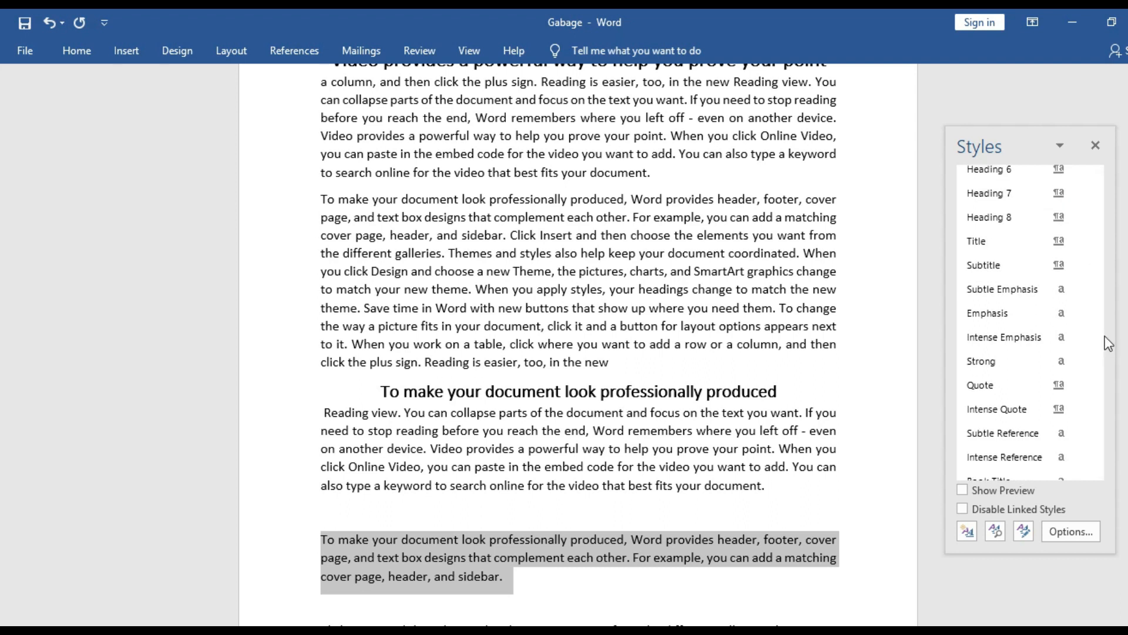
pyautogui.click(1014, 411)
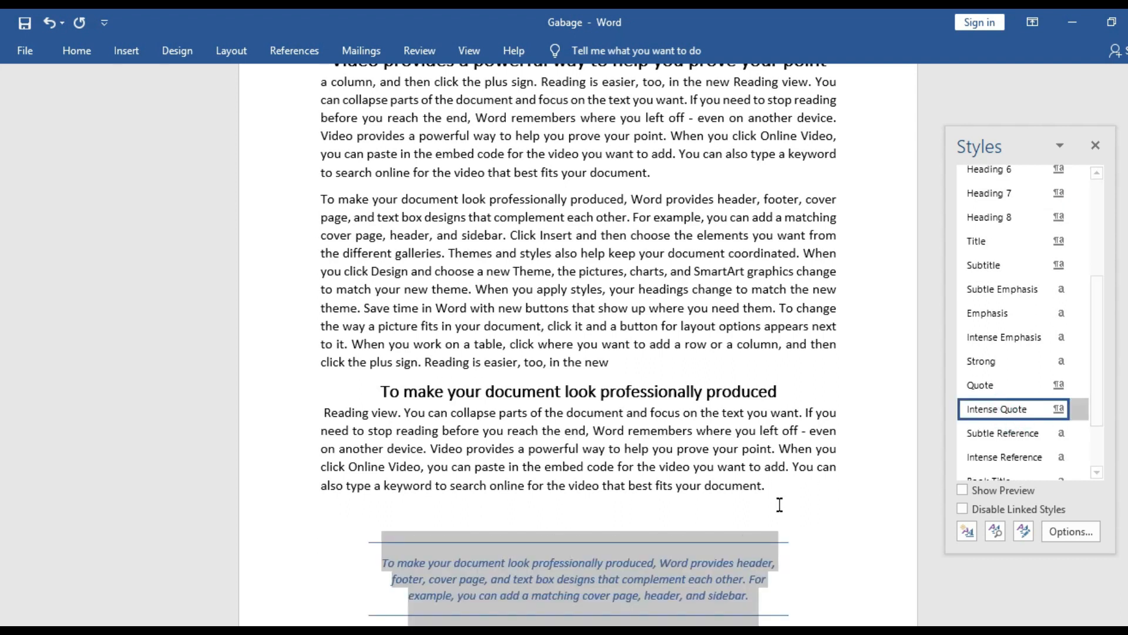
pyautogui.click(797, 574)
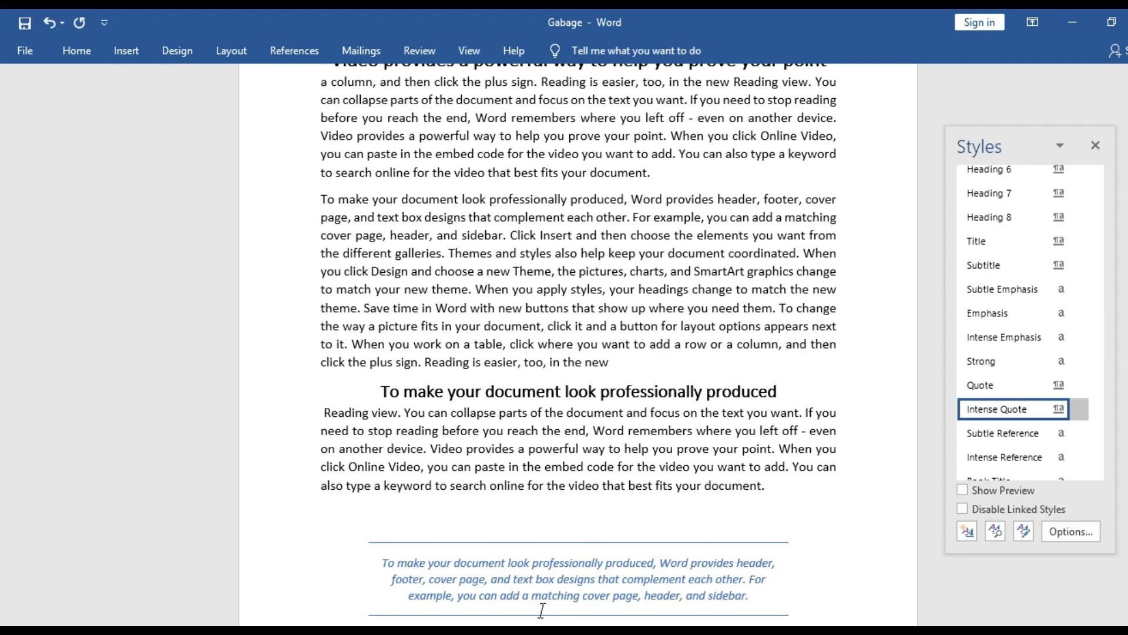
pyautogui.click(394, 519)
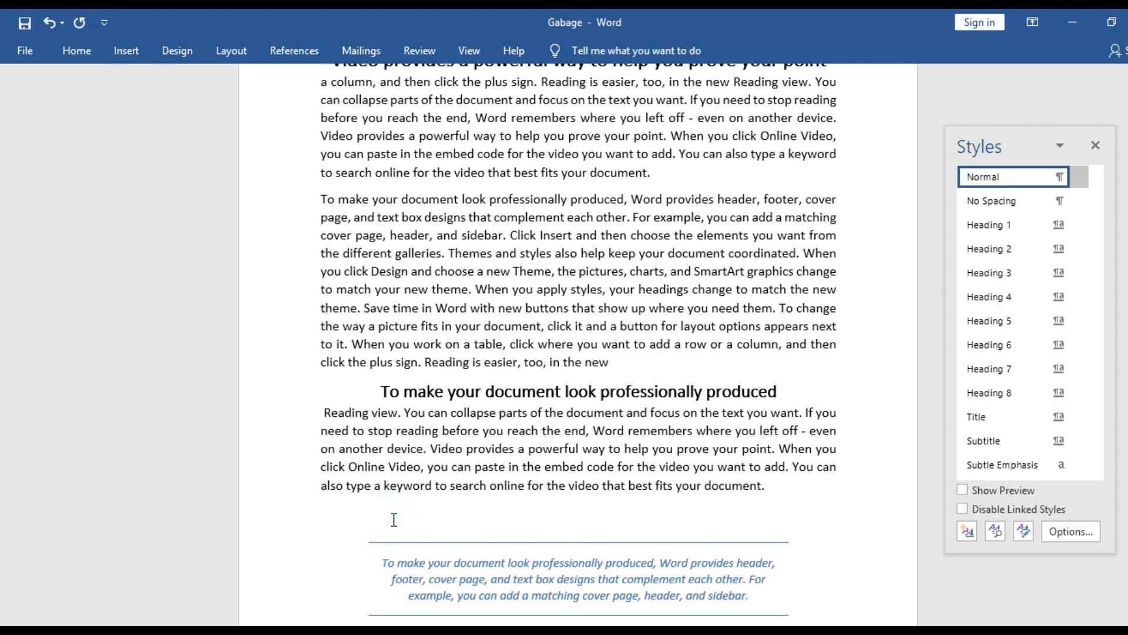
pyautogui.press('BackSpace')
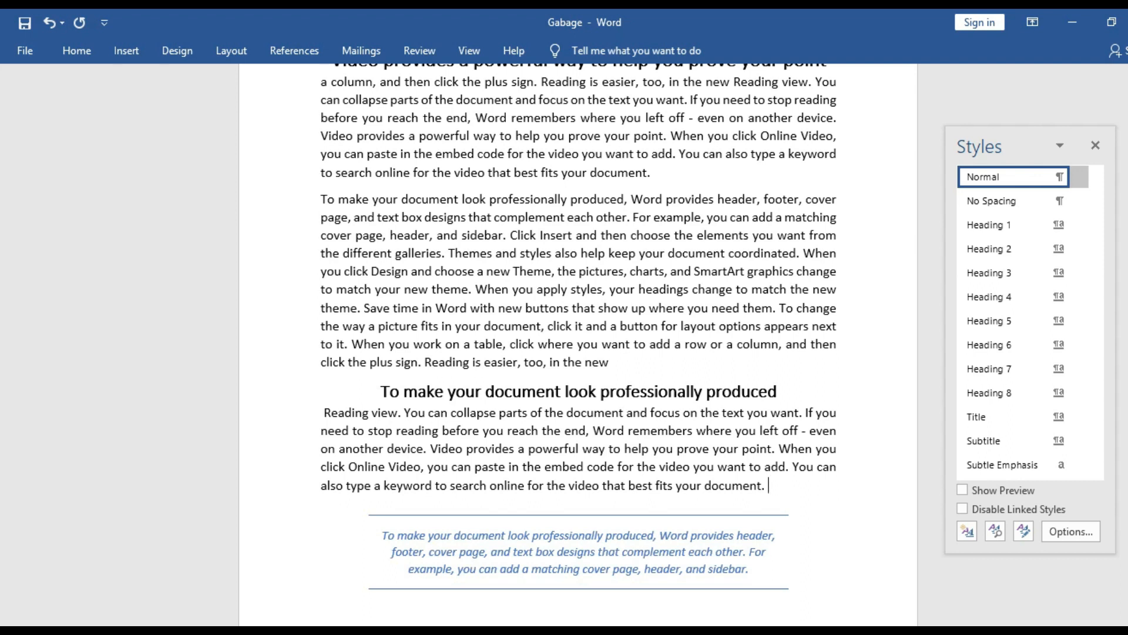
# - Set the font color of the Intense Quote paragraph's text to black
pyautogui.click(384, 536)
pyautogui.moveTo(624, 576); pyautogui.dragTo(747, 566)
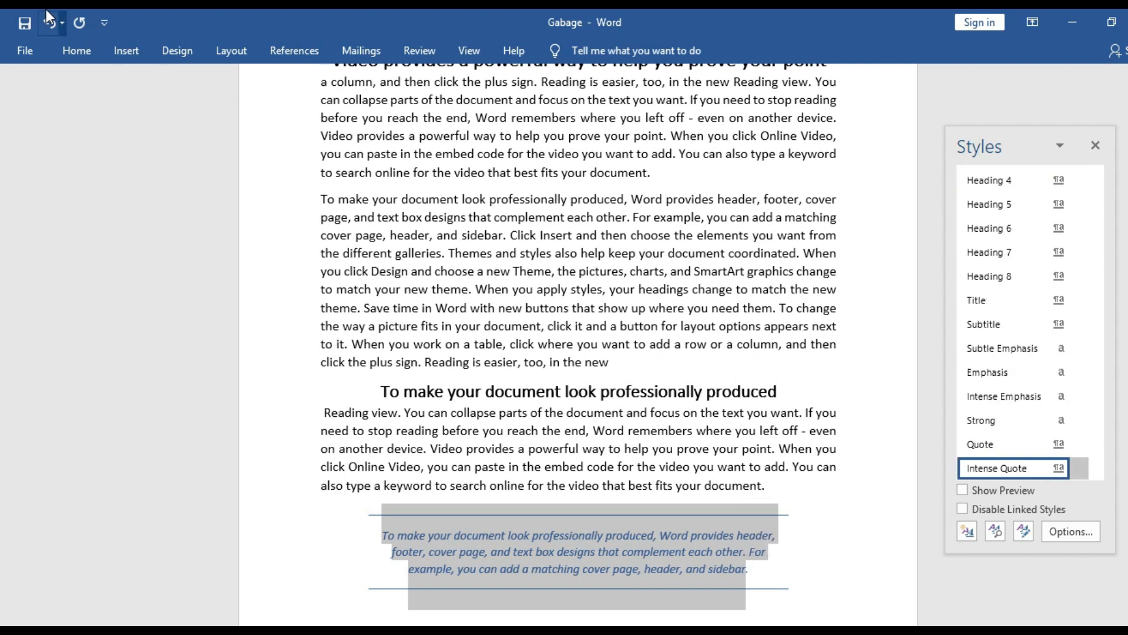
pyautogui.click(75, 52)
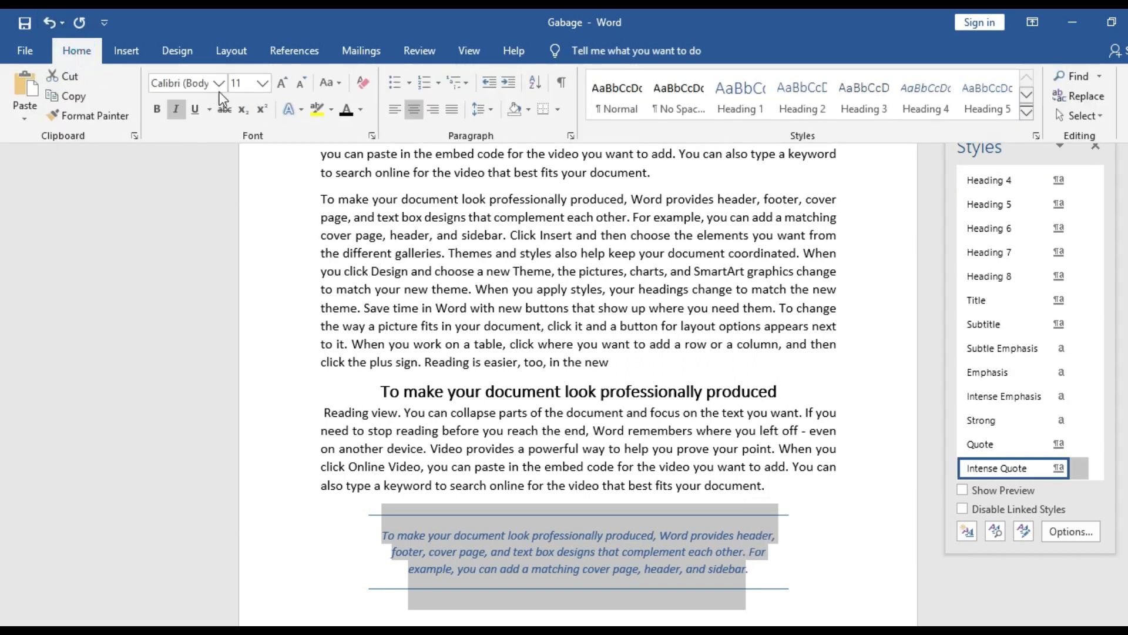
pyautogui.click(348, 110)
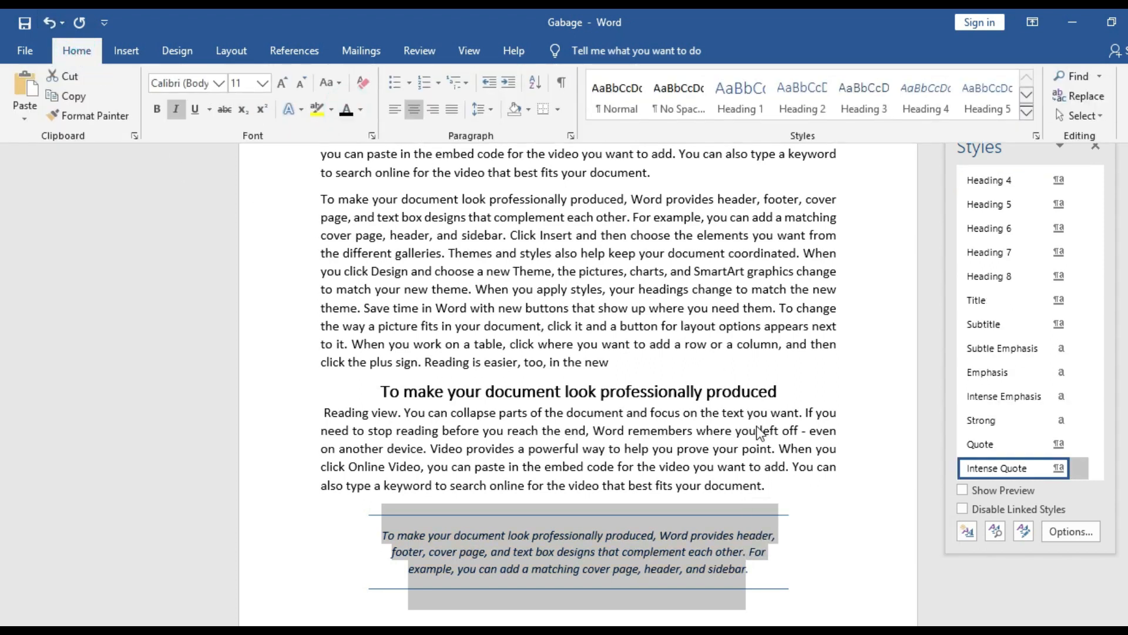
pyautogui.click(837, 590)
pyautogui.click(837, 590)
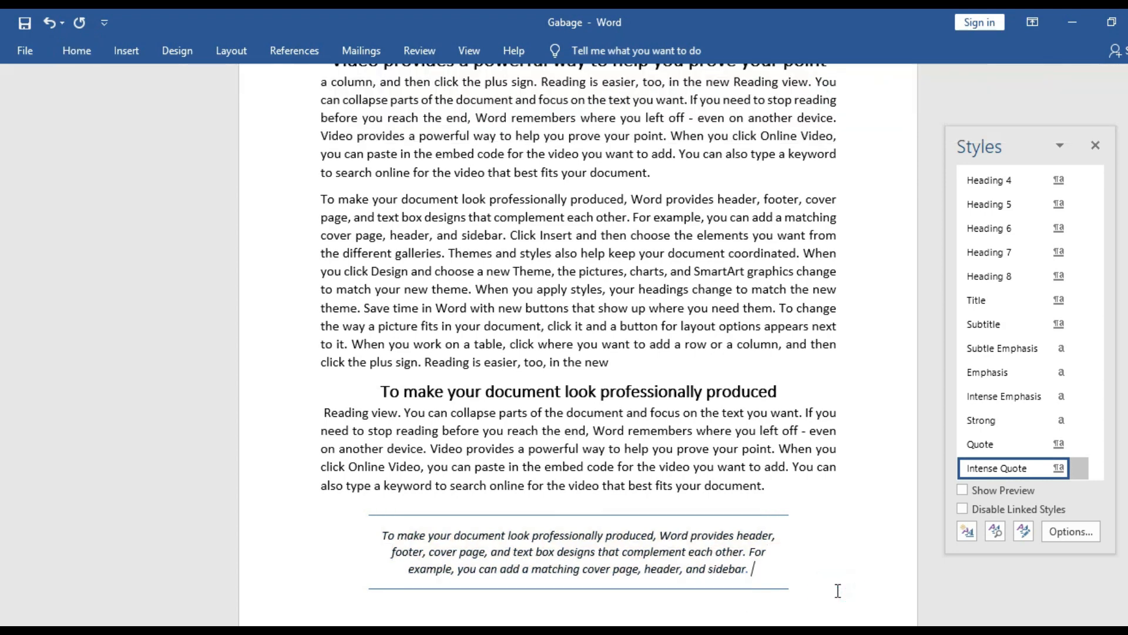
# - Justify the two paragraphs below the quote, from "Click Insert and then choose" to "a button for"
pyautogui.moveTo(1, 226); pyautogui.dragTo(3, 293)
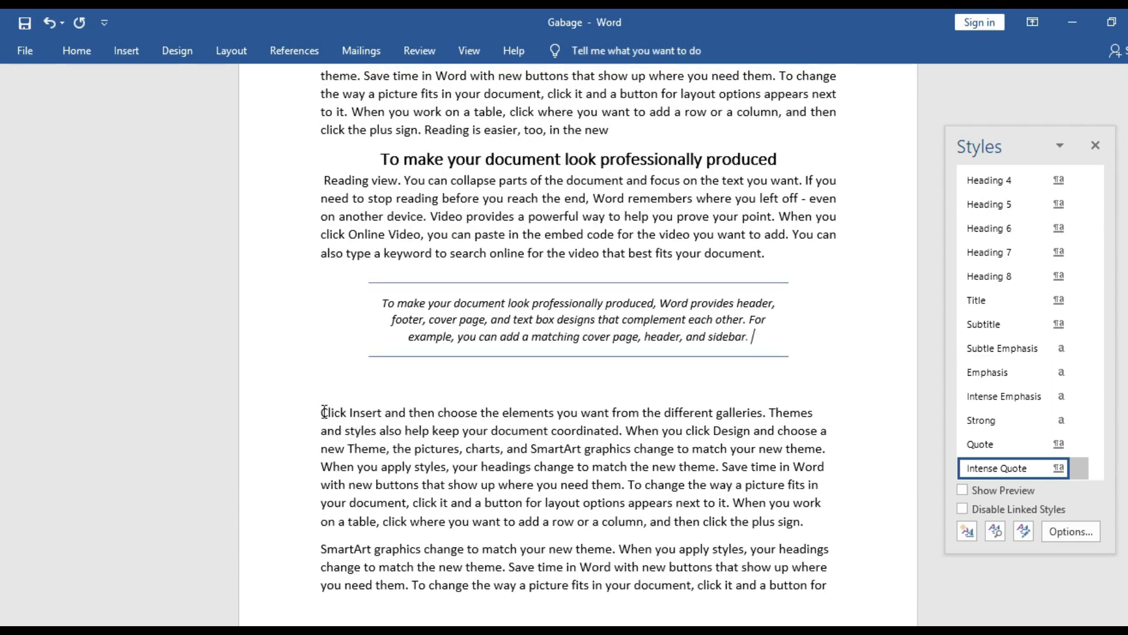
pyautogui.moveTo(322, 411); pyautogui.dragTo(831, 585)
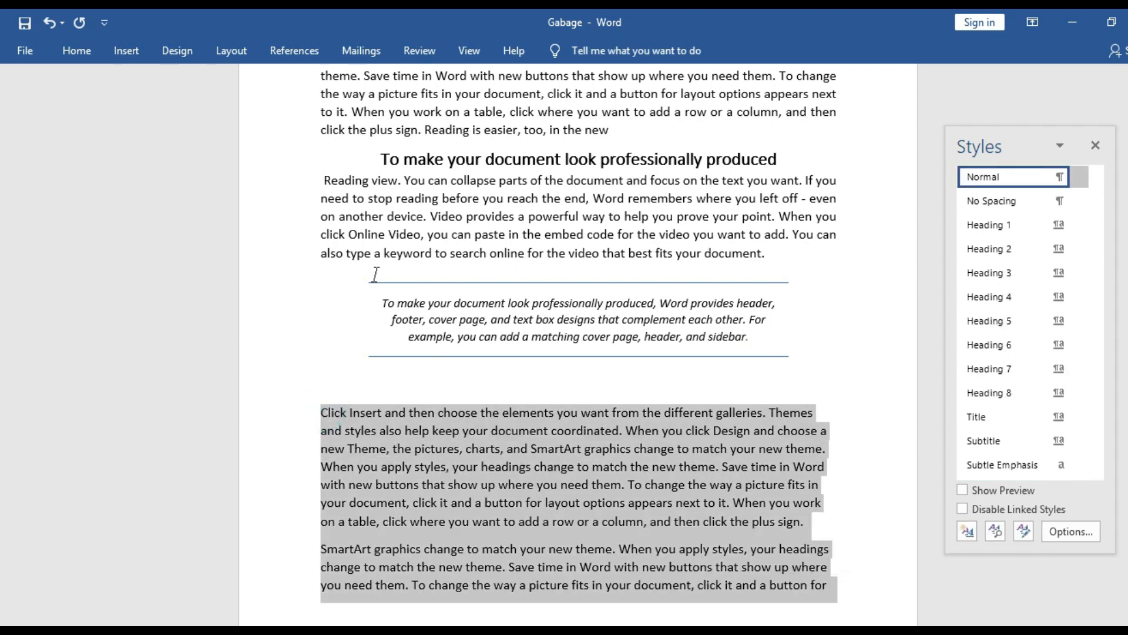
pyautogui.click(80, 54)
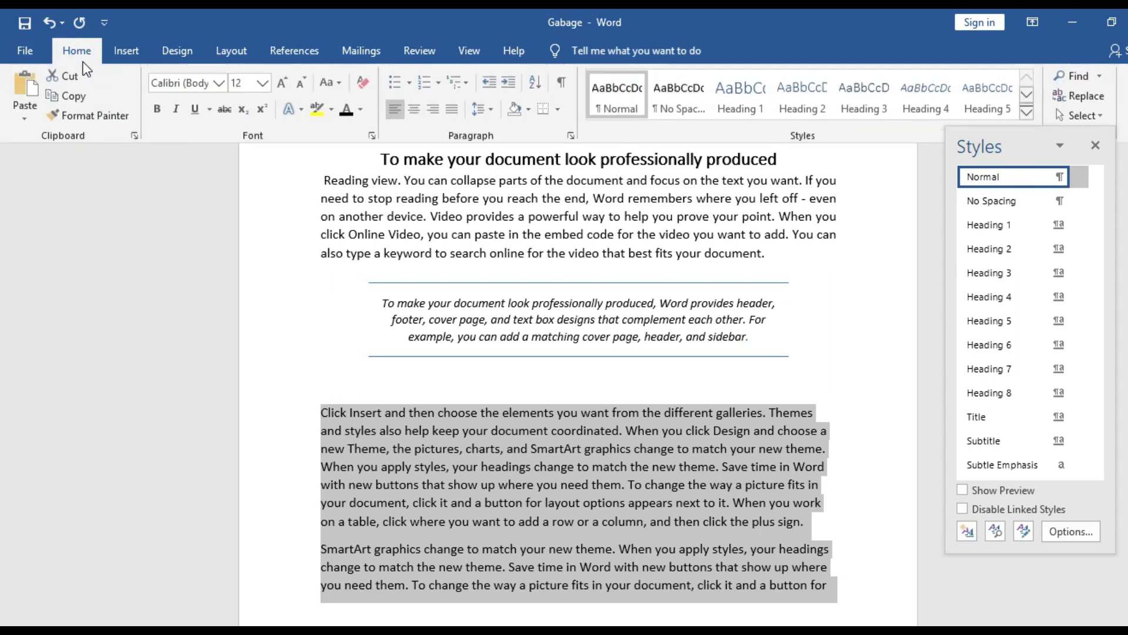
pyautogui.click(457, 112)
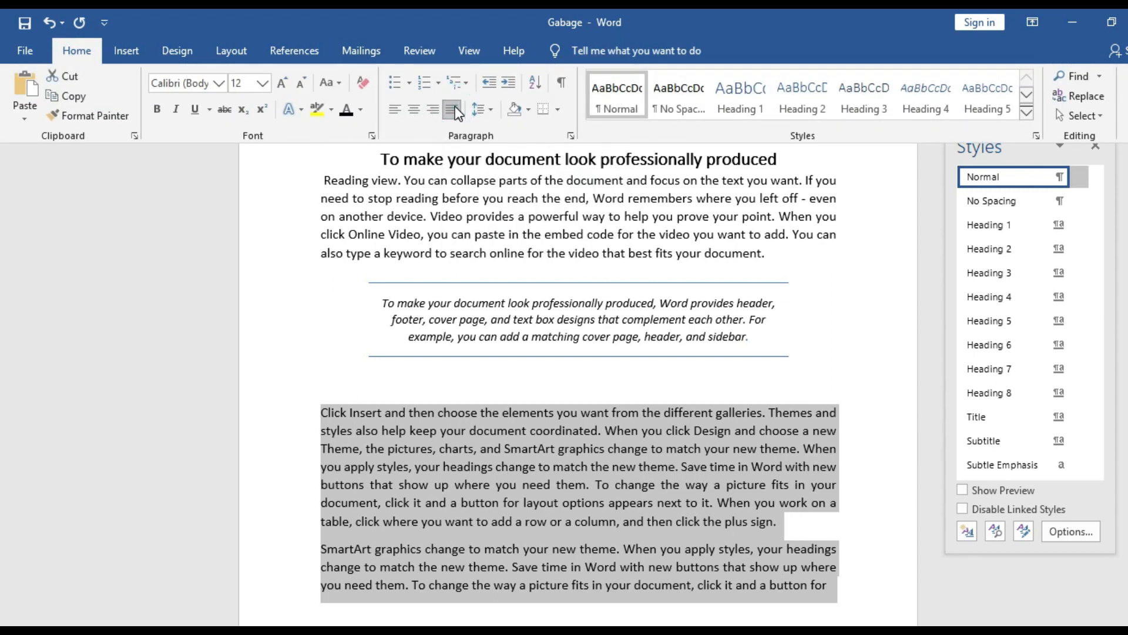
pyautogui.click(840, 330)
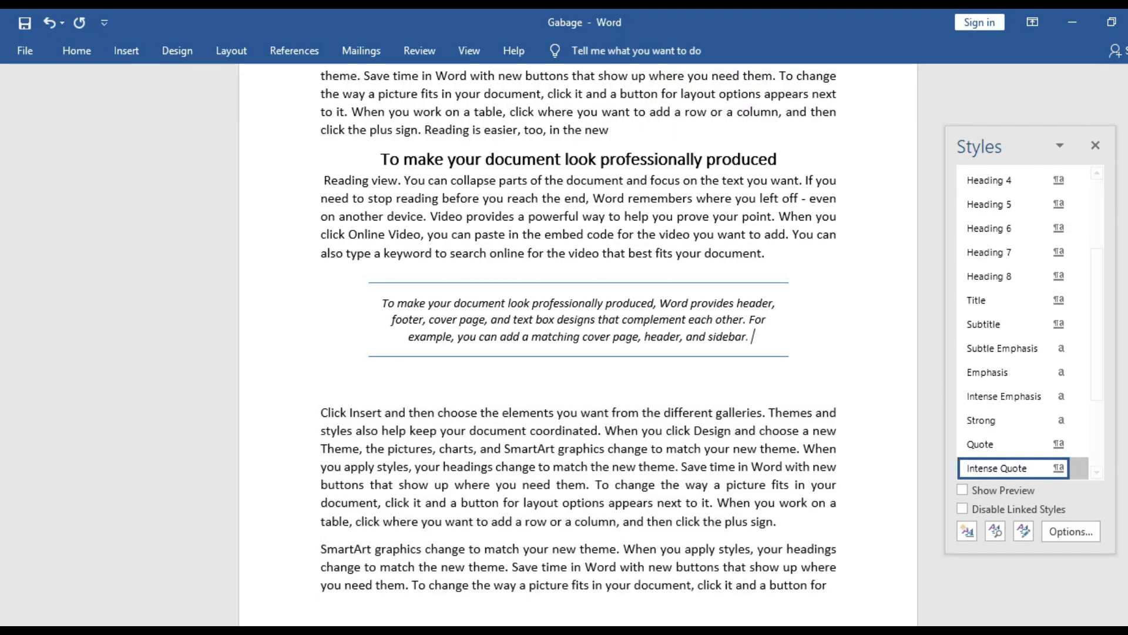
# - Delete the empty lines after the last paragraph to remove the blank page at the end of the document
pyautogui.moveTo(1125, 338); pyautogui.dragTo(1125, 399)
pyautogui.click(769, 498)
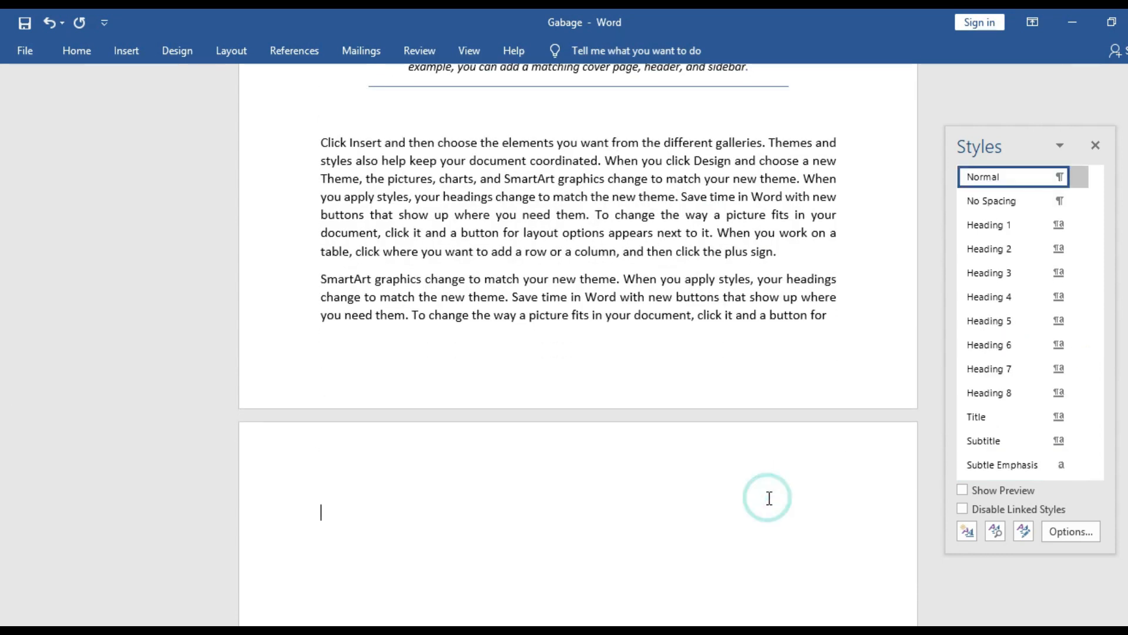
pyautogui.press('BackSpace')
pyautogui.press('BackSpace')
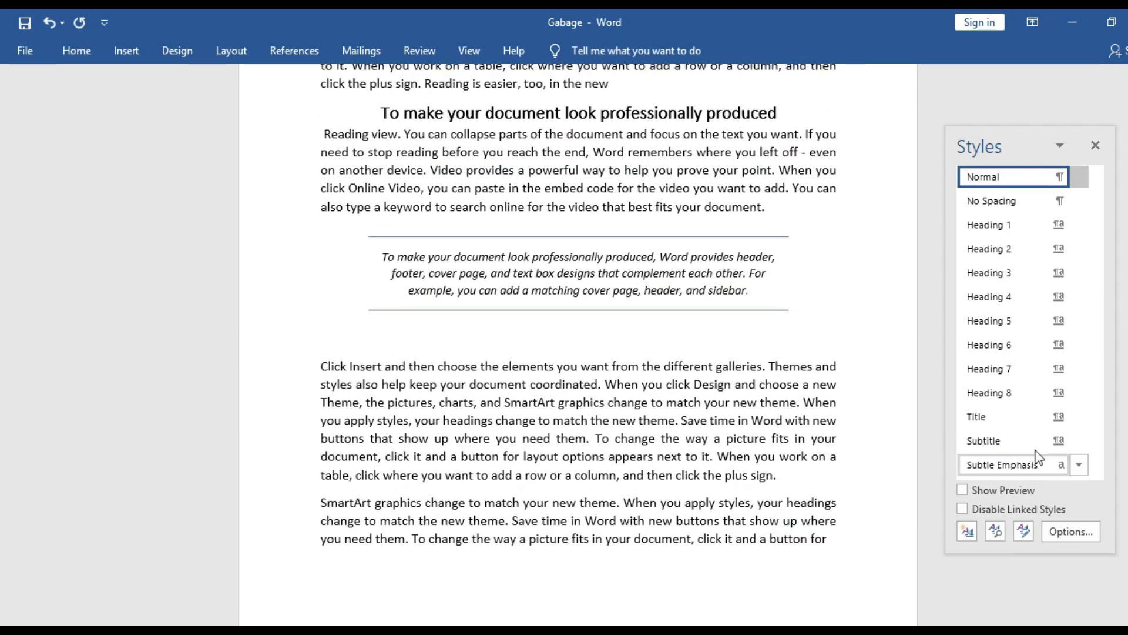
# - Review the formatted Gabage page and compare its headings, justified text and quote with the Video Thesis document
pyautogui.scroll(4, 1, 363)
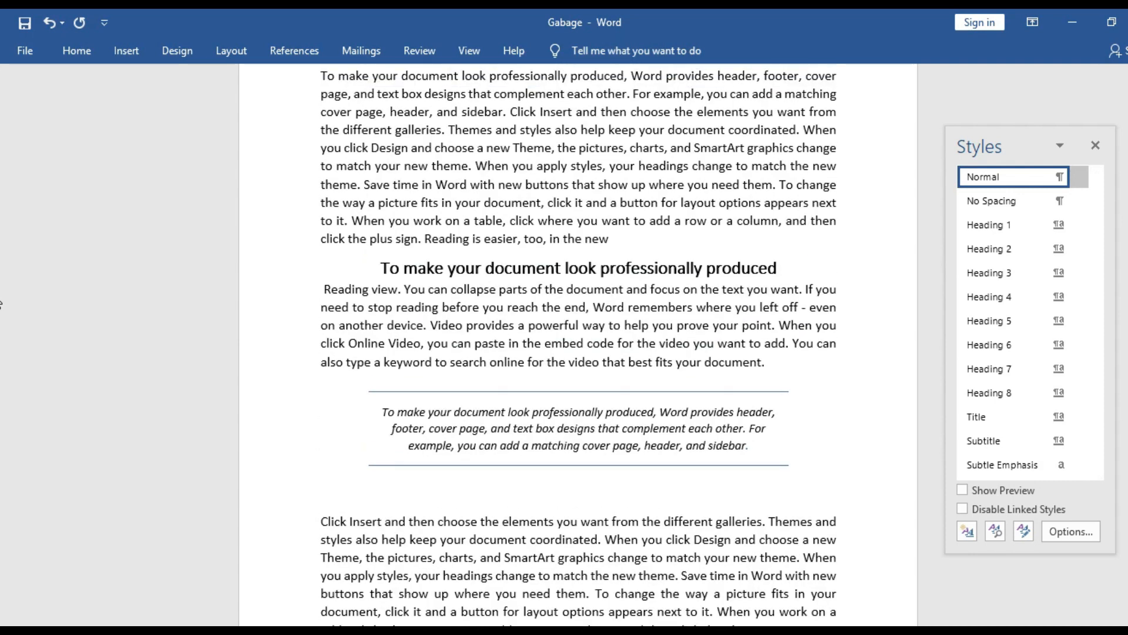
pyautogui.scroll(4, 1, 260)
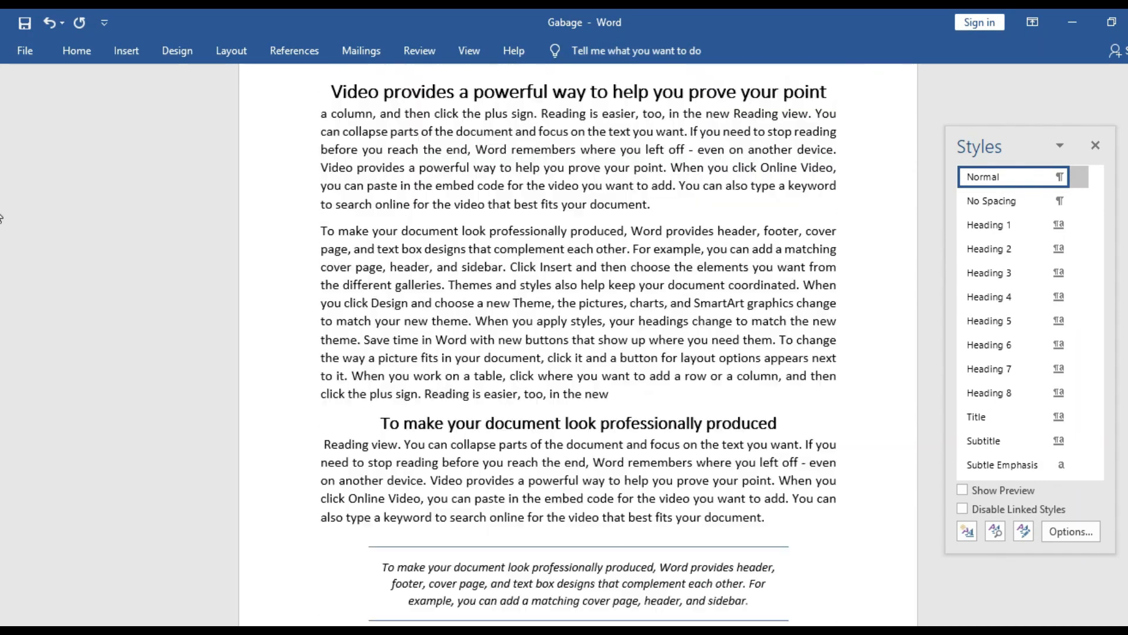
pyautogui.scroll(-3, 1, 235)
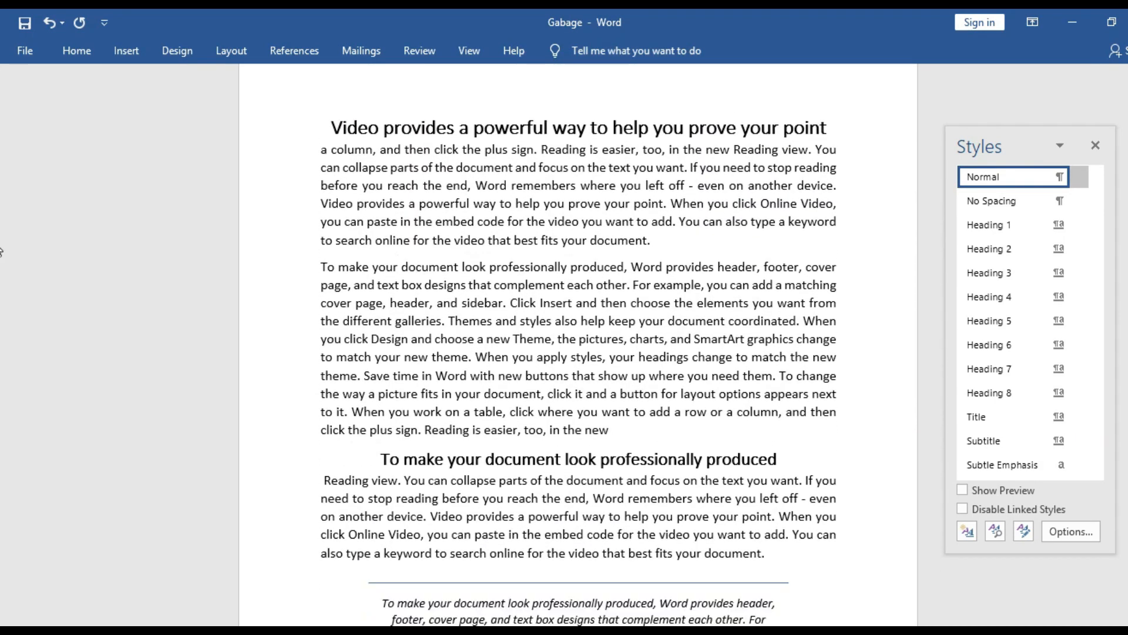
pyautogui.scroll(3, 1, 203)
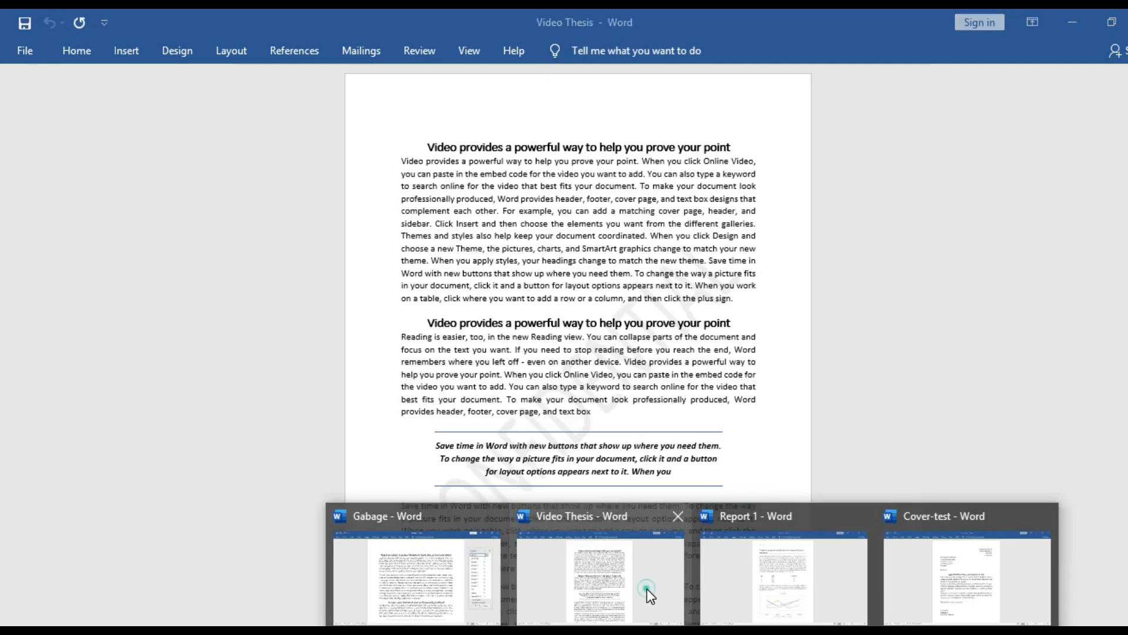
pyautogui.click(647, 592)
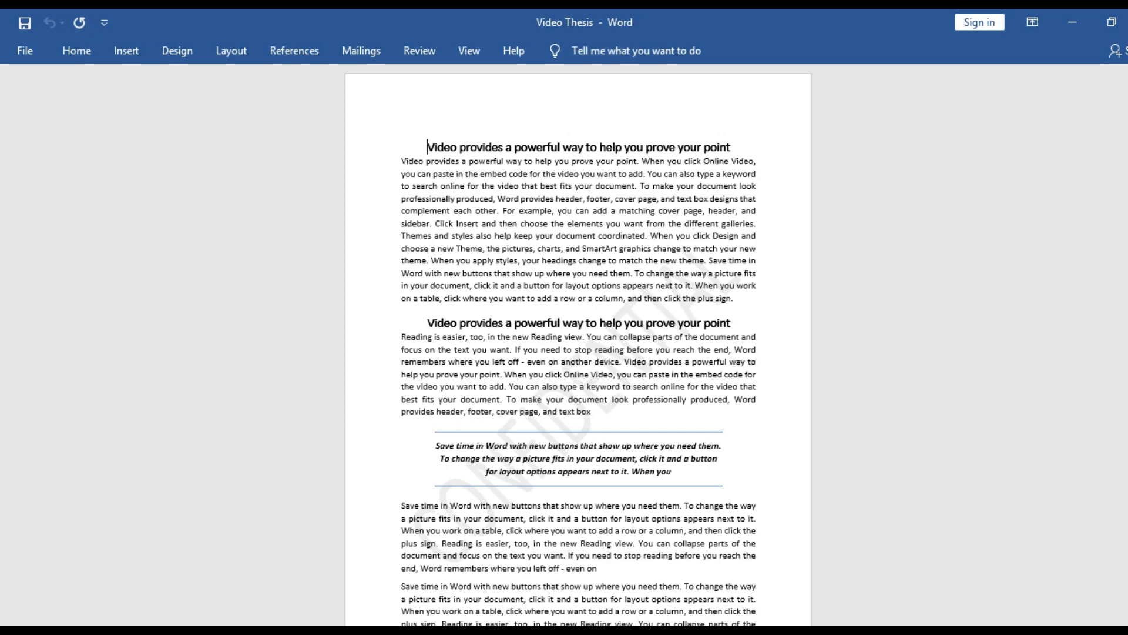
pyautogui.click(436, 562)
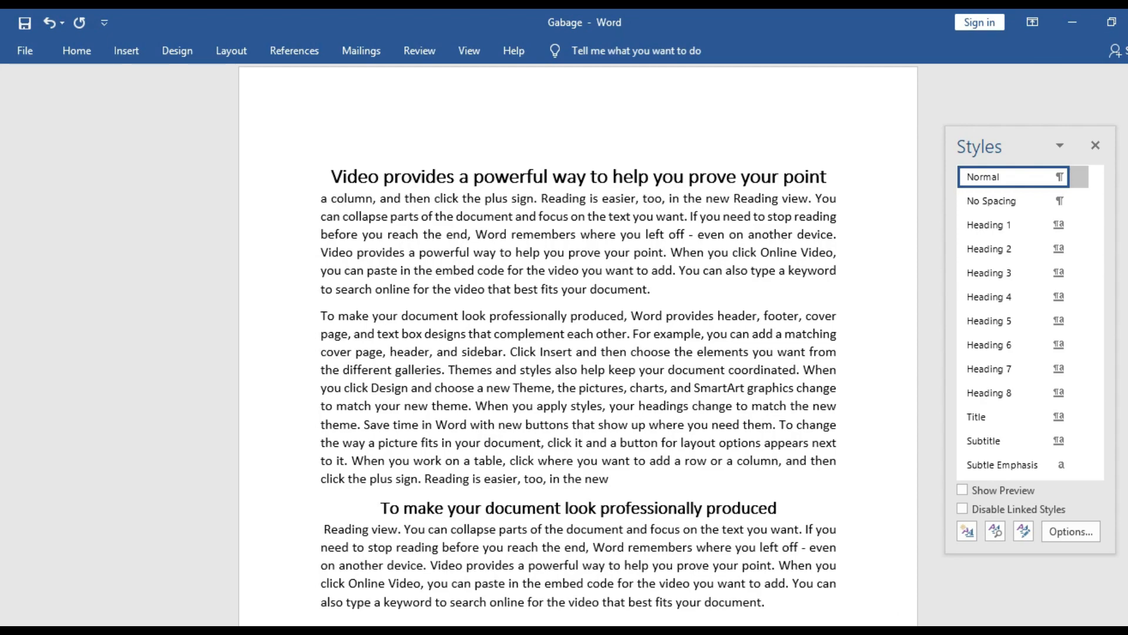
pyautogui.scroll(-5, 579, 347)
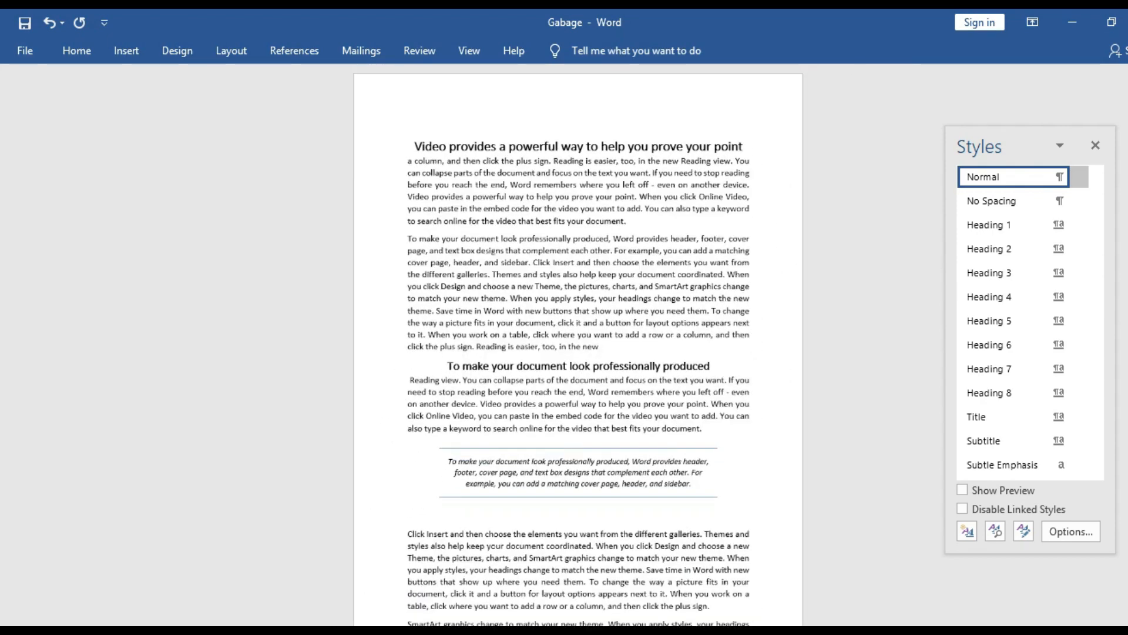
pyautogui.scroll(-3, 578, 347)
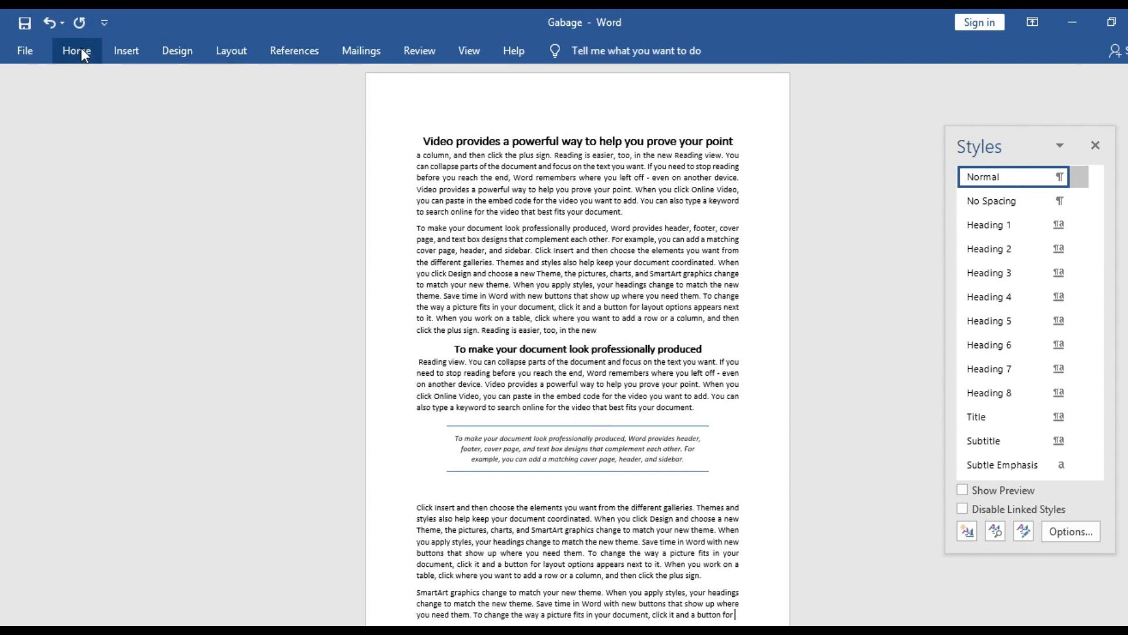
# - Add the built-in CONFIDENTIAL 1 diagonal watermark to the Gabage document
pyautogui.click(168, 47)
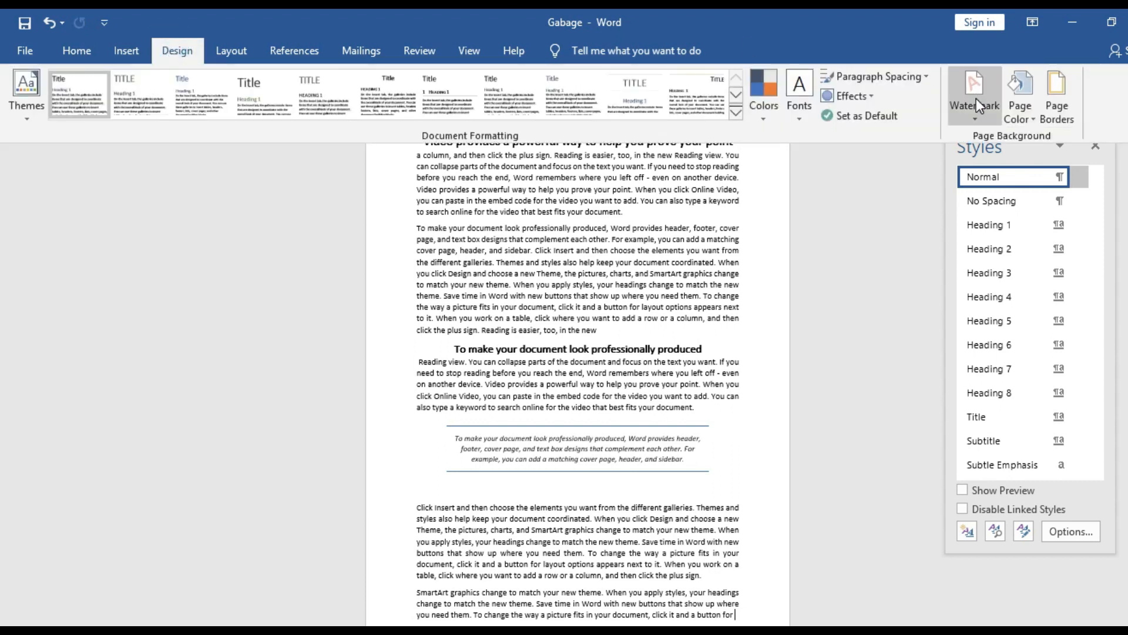
pyautogui.click(976, 103)
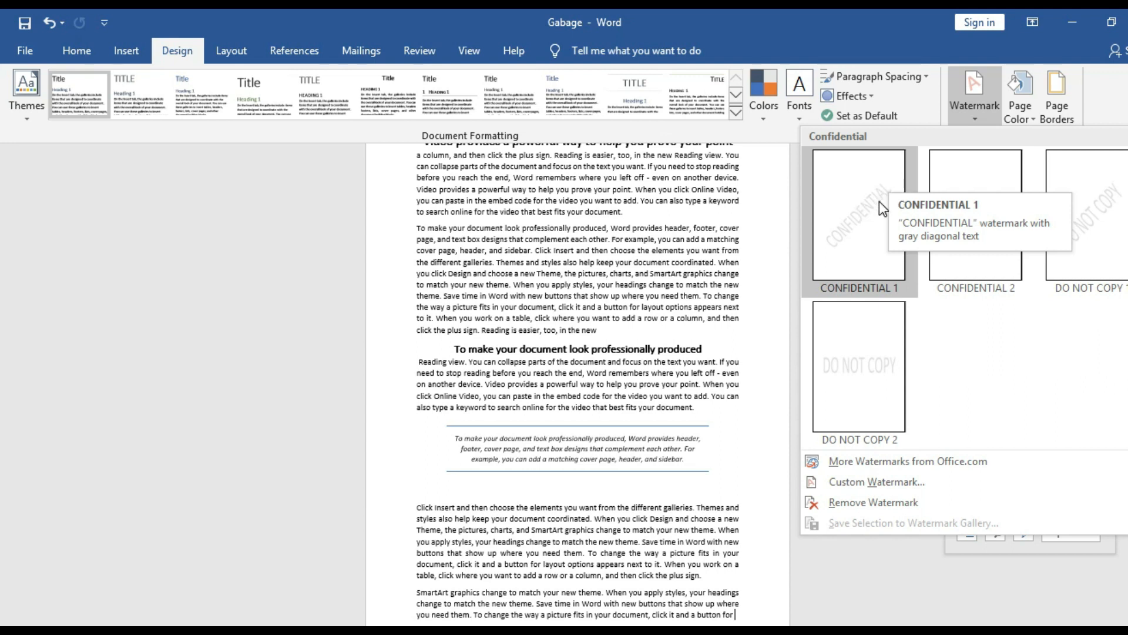
pyautogui.click(862, 224)
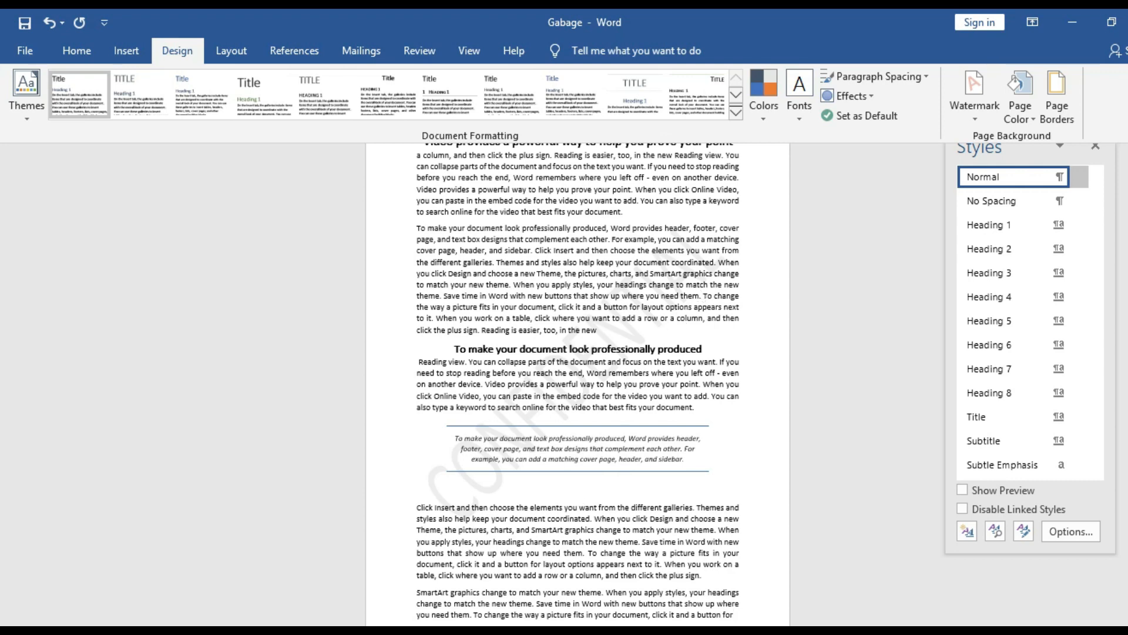
# - Compare the watermarked Gabage page with the Video Thesis document, checking the quote paragraph and the spacing below it
pyautogui.click(602, 544)
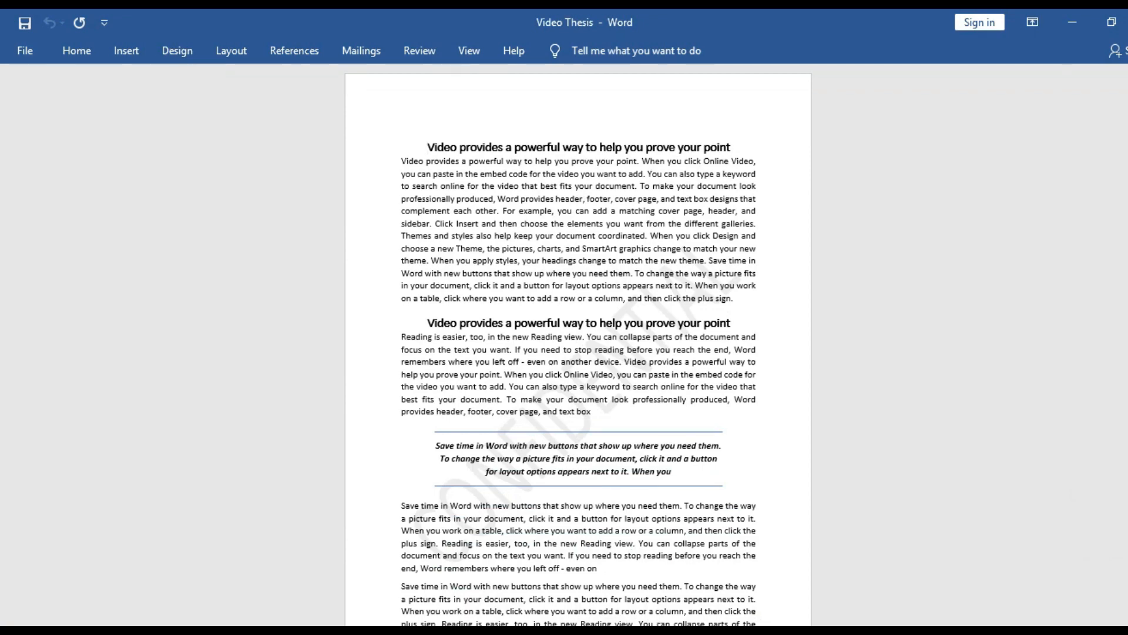
pyautogui.moveTo(597, 612)
pyautogui.click(465, 593)
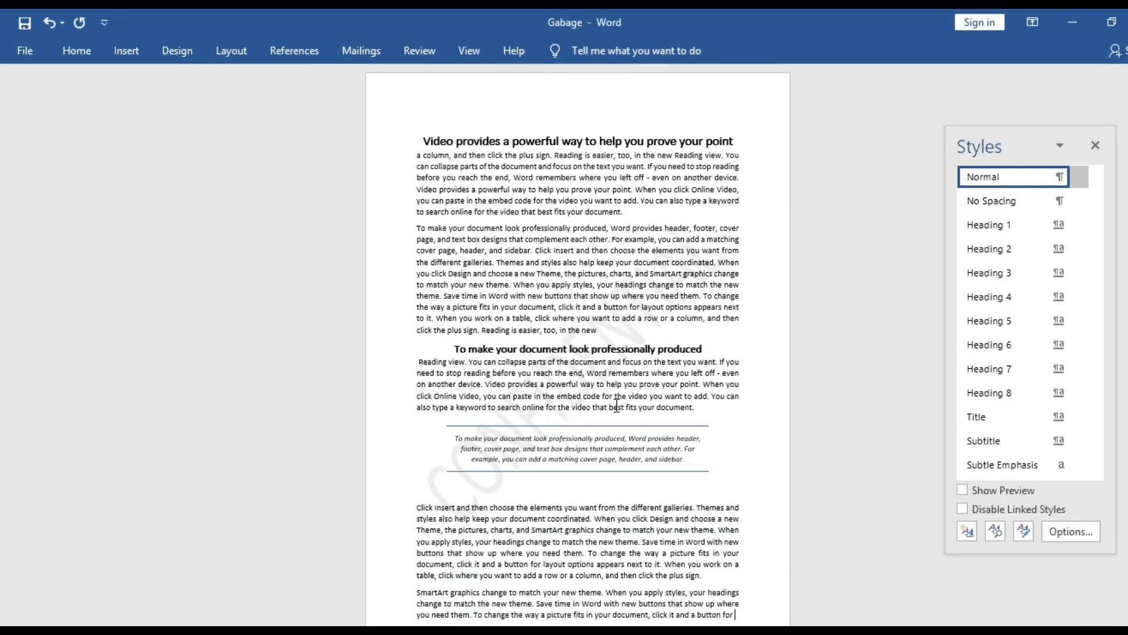
pyautogui.click(722, 445)
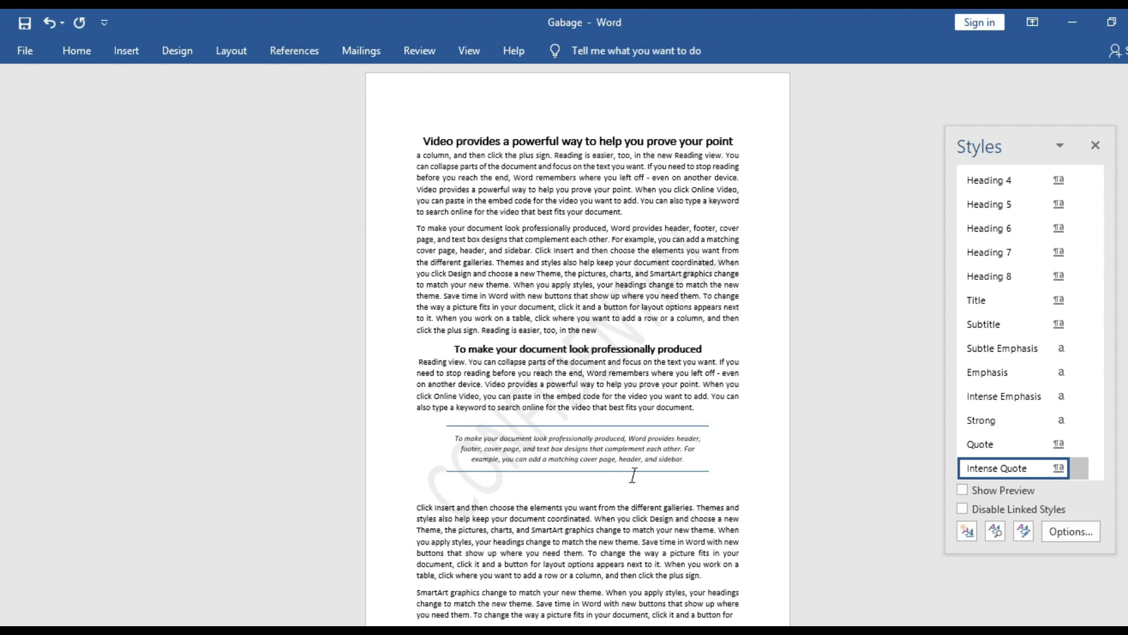
pyautogui.click(429, 492)
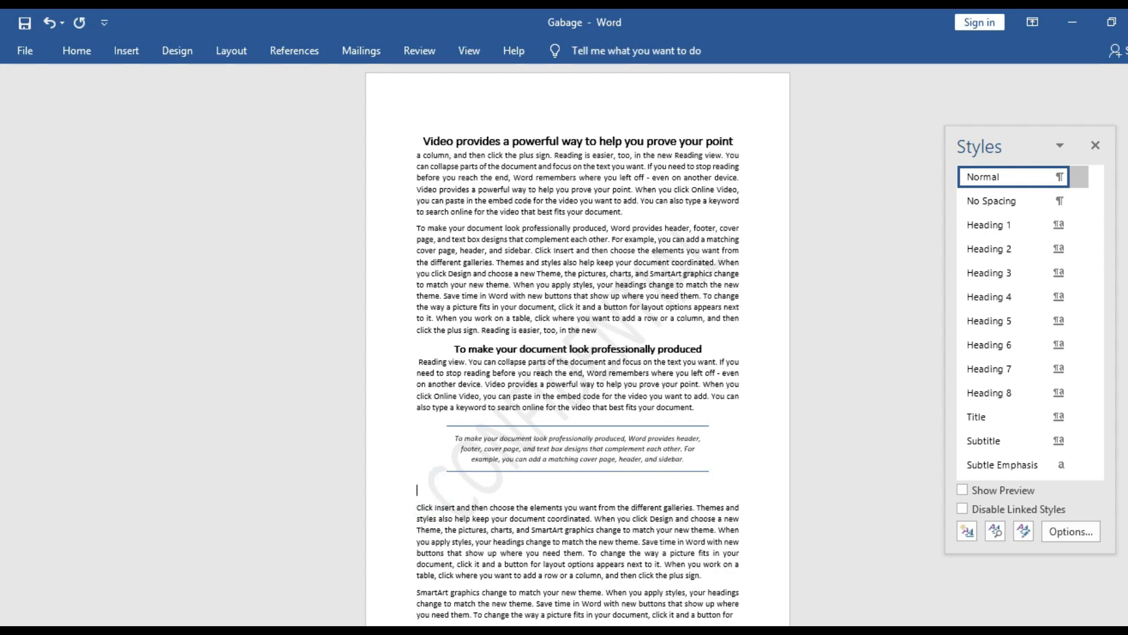
# - Examine the Report 1 document from header to footer, including its underlined heading, justified paragraphs, item table and line chart
pyautogui.click(767, 588)
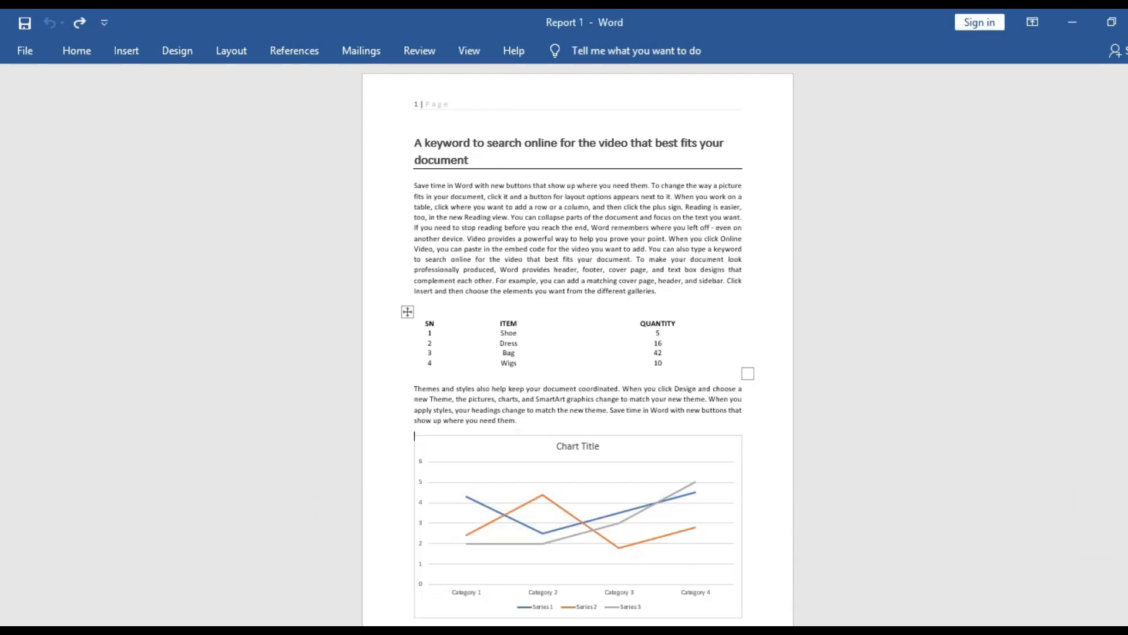
pyautogui.scroll(4, 2, 452)
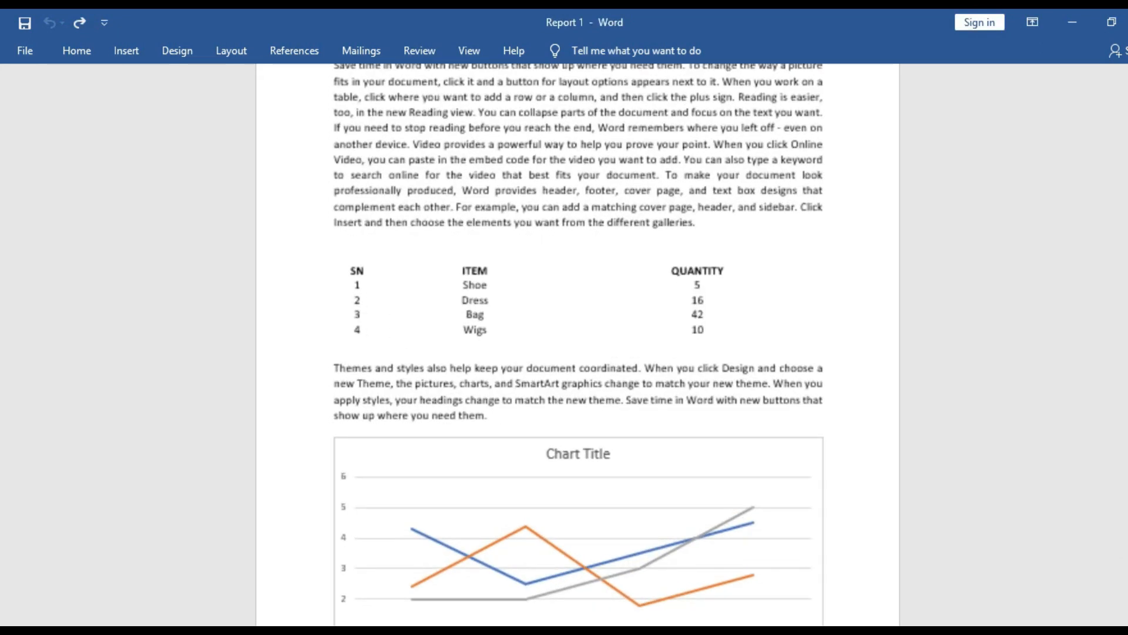
pyautogui.scroll(4, 2, 398)
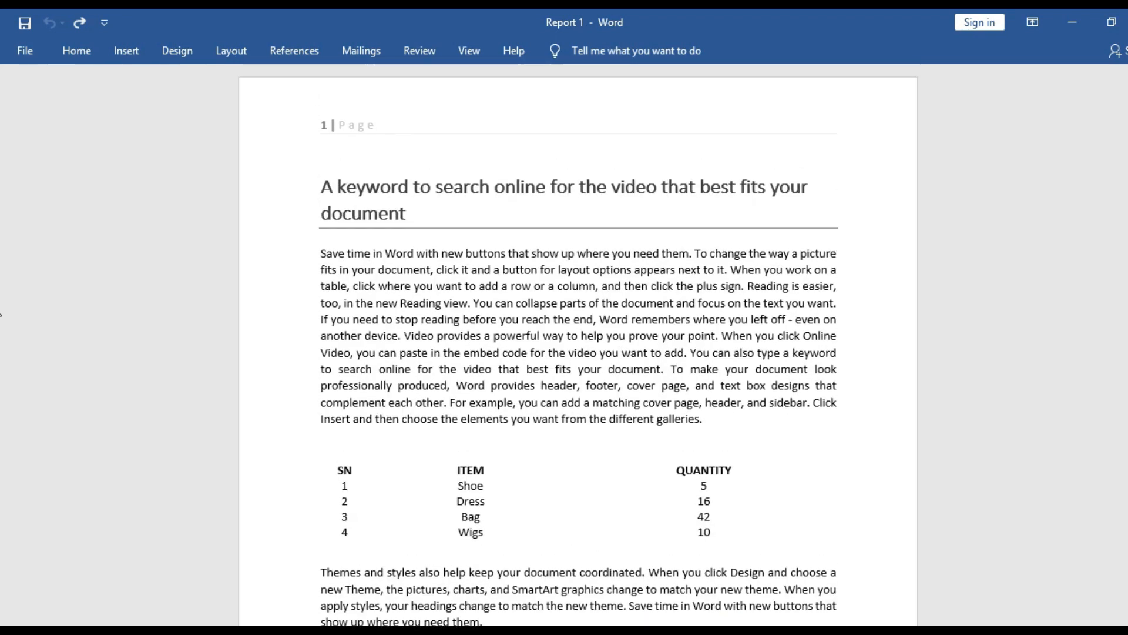
pyautogui.scroll(-7, 2, 574)
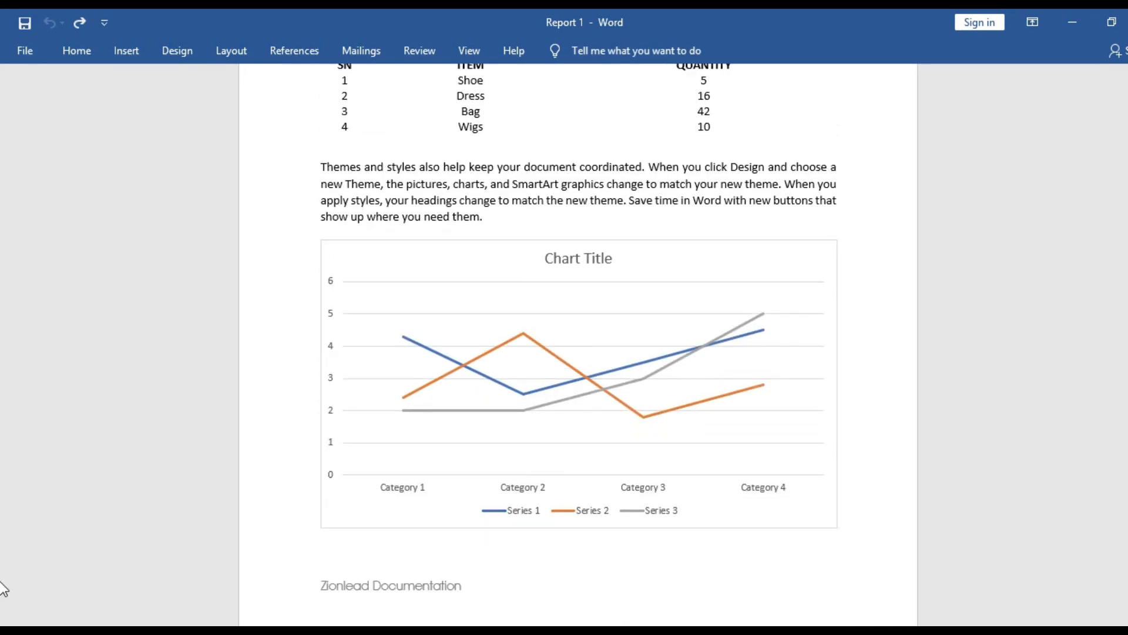
pyautogui.scroll(7, 2, 584)
pyautogui.scroll(1, 1121, 195)
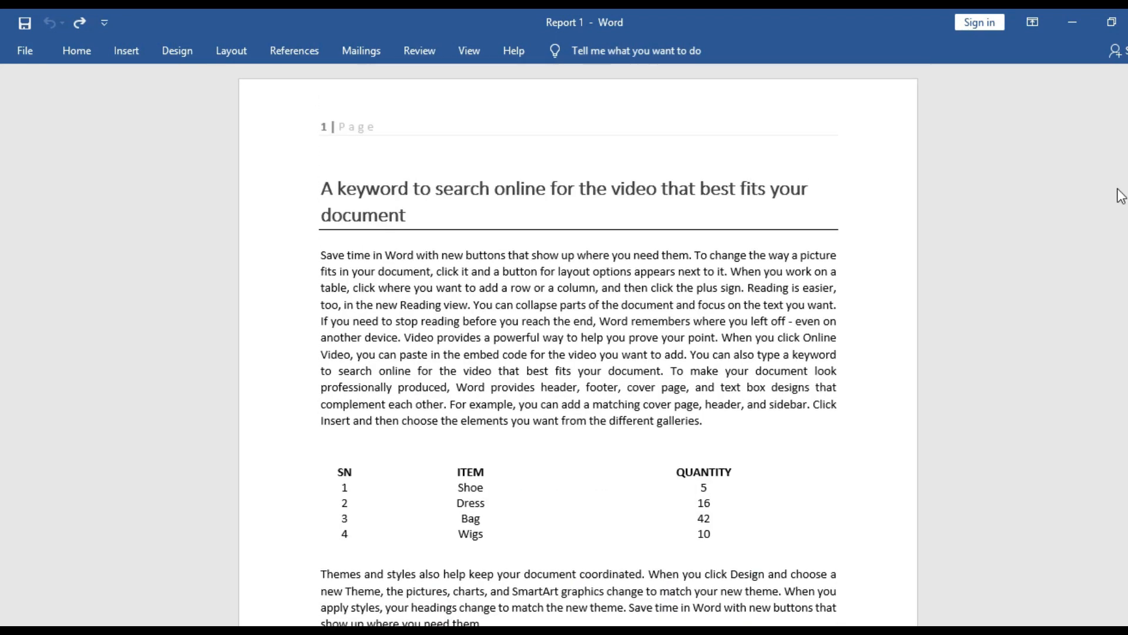
pyautogui.scroll(-1, 2, 323)
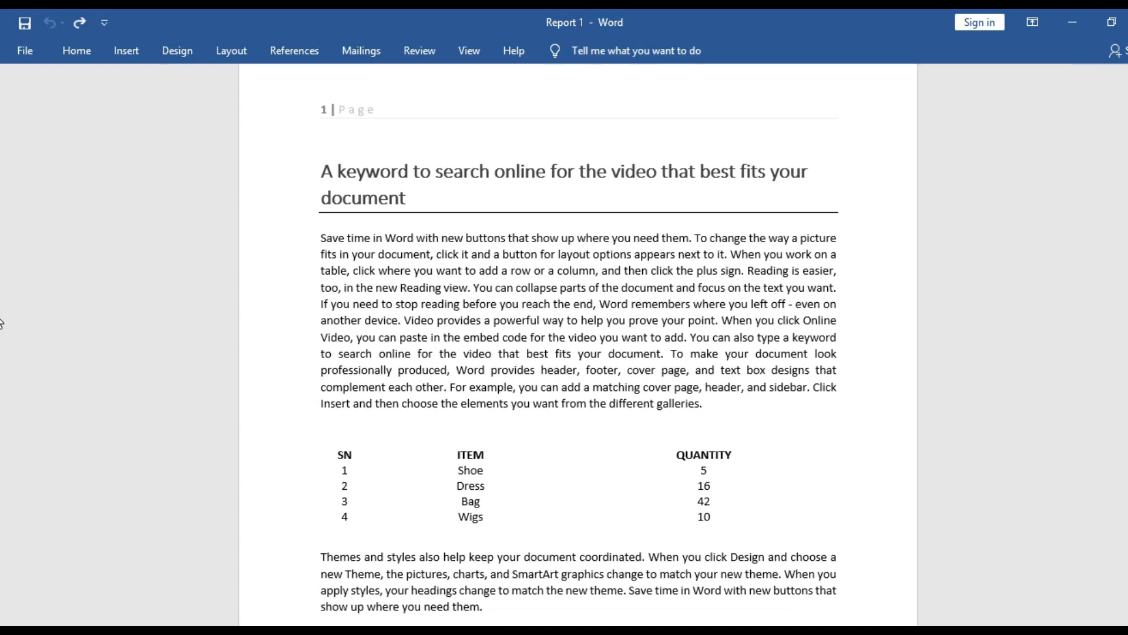
pyautogui.scroll(-3, 2, 335)
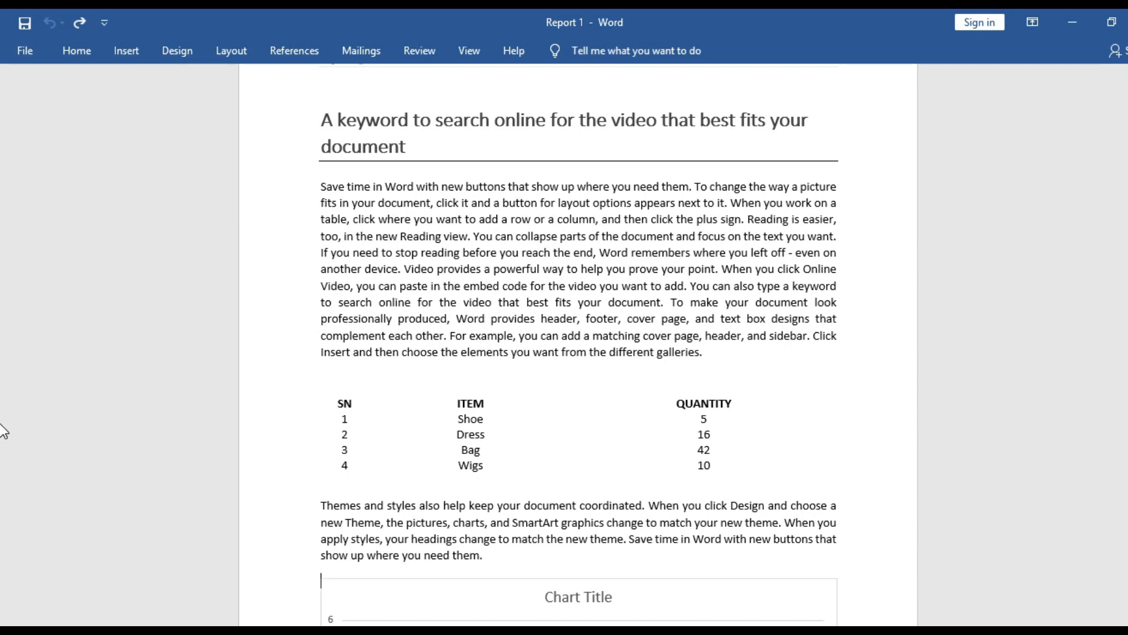
pyautogui.scroll(3, 3, 388)
pyautogui.scroll(-1, 2, 401)
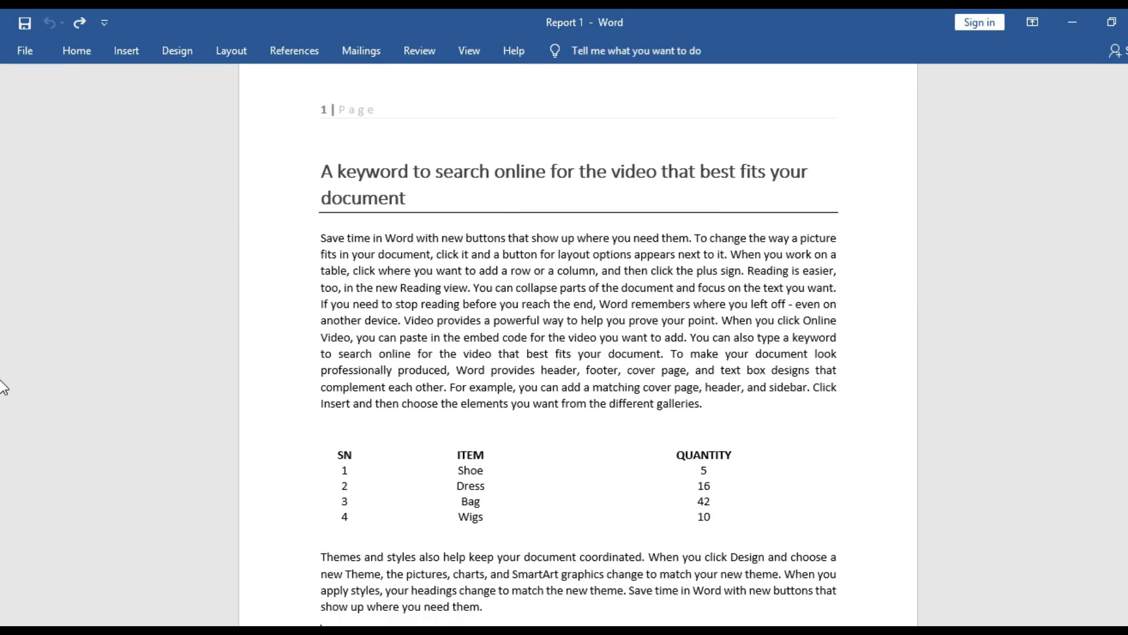
pyautogui.scroll(1, 3, 388)
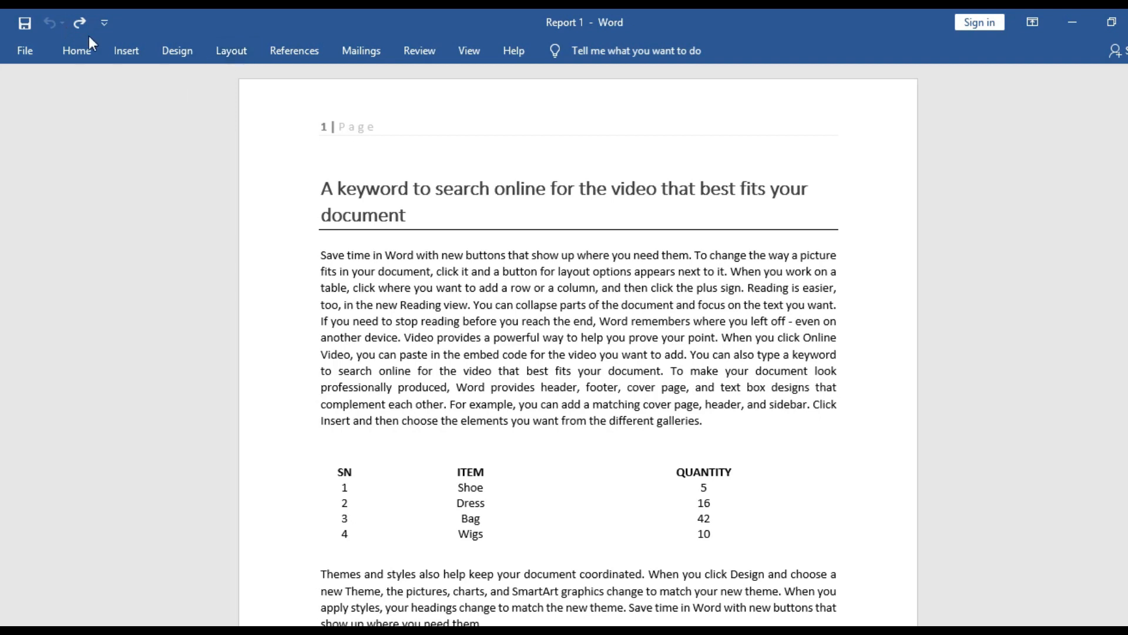
# - Create a new blank document for rebuilding the Report 1 example
pyautogui.click(75, 51)
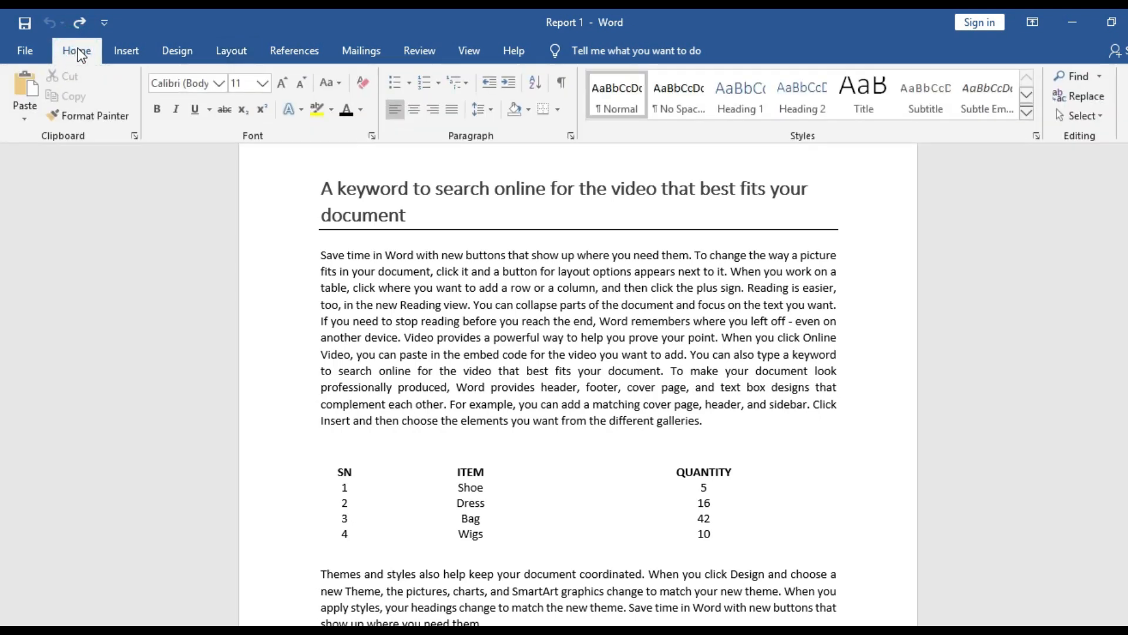
pyautogui.click(32, 50)
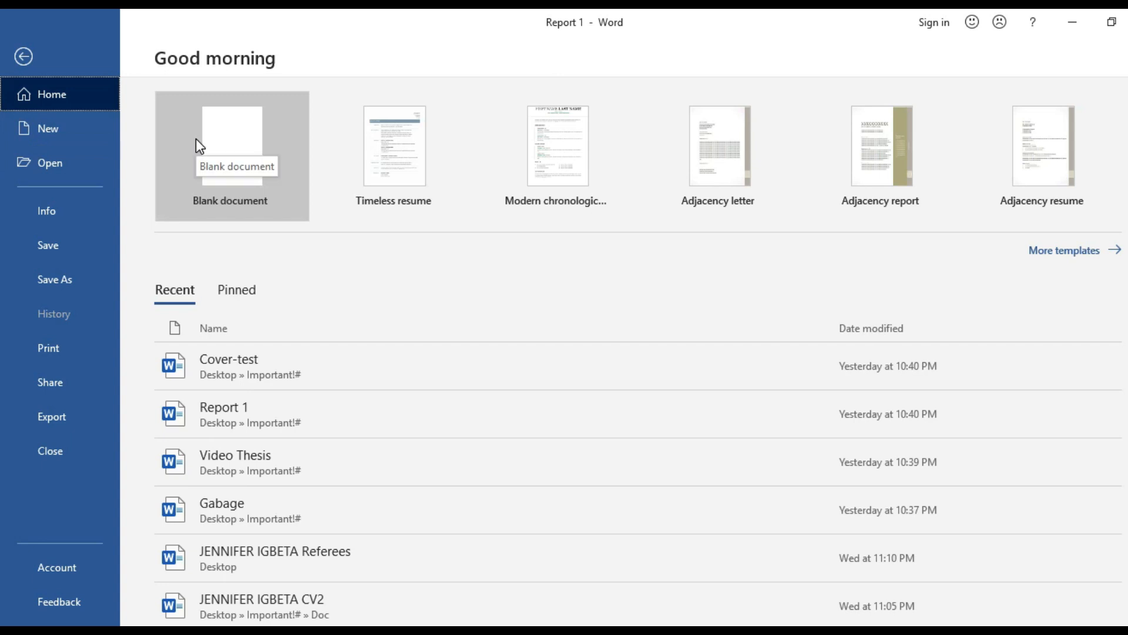
pyautogui.click(195, 139)
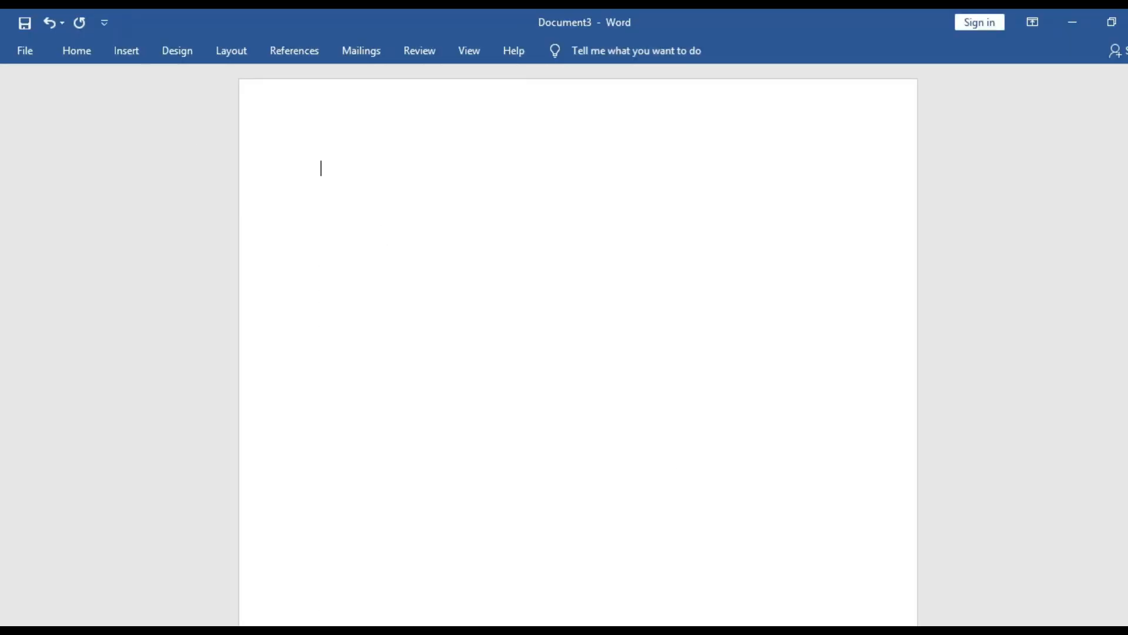
# - Select and copy the heading and first paragraph of Report 1
pyautogui.moveTo(676, 632)
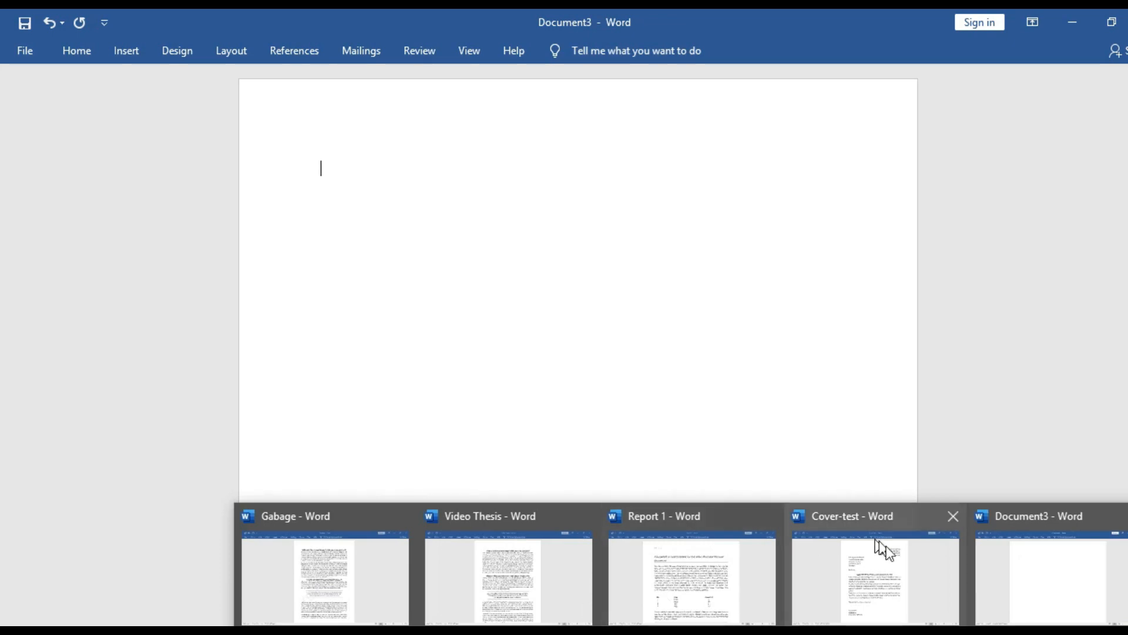
pyautogui.click(662, 564)
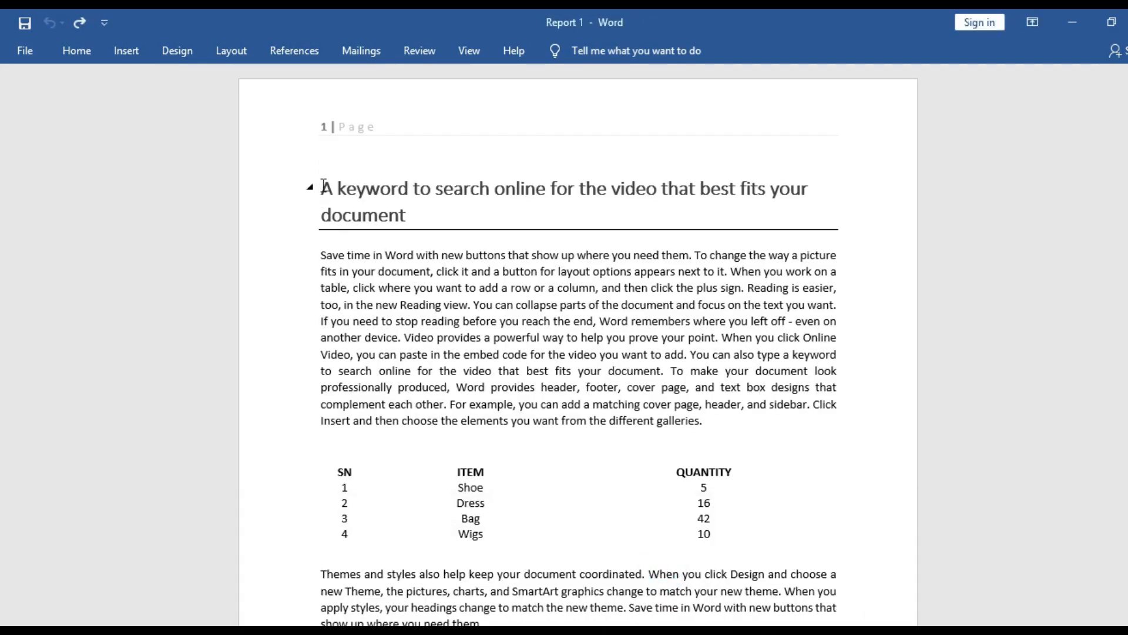
pyautogui.moveTo(325, 187); pyautogui.dragTo(725, 428)
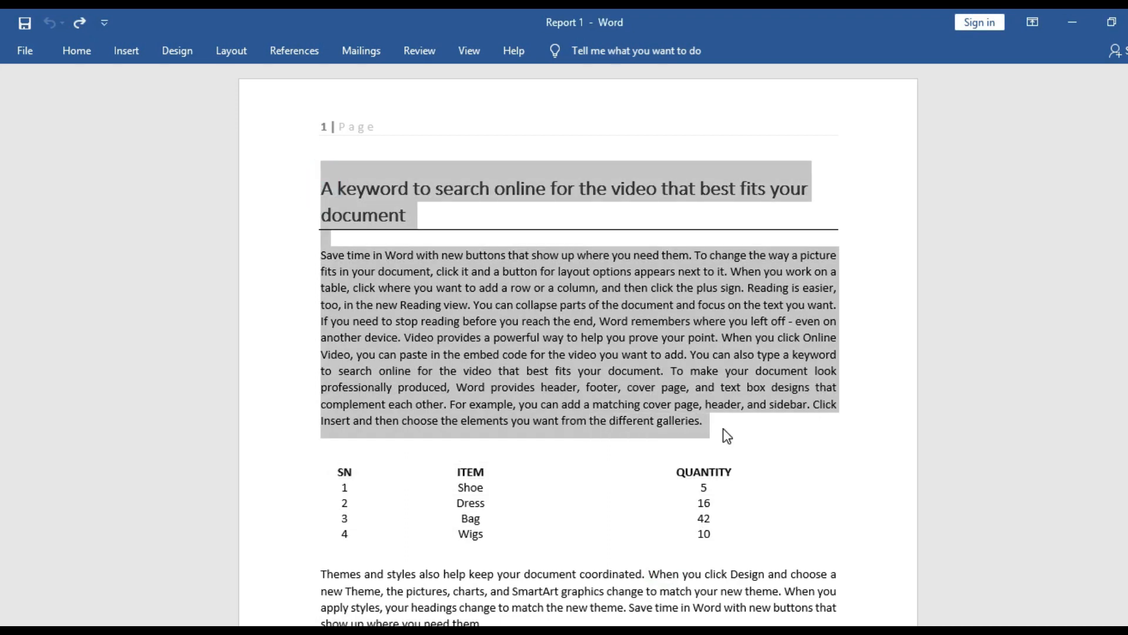
pyautogui.click(83, 56)
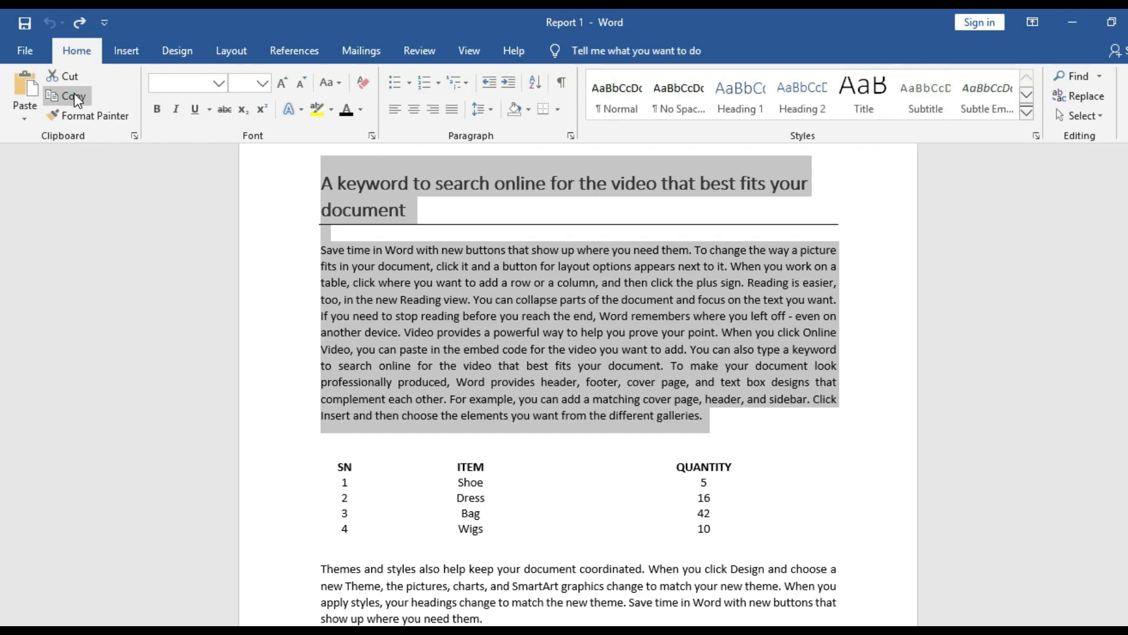
pyautogui.click(74, 96)
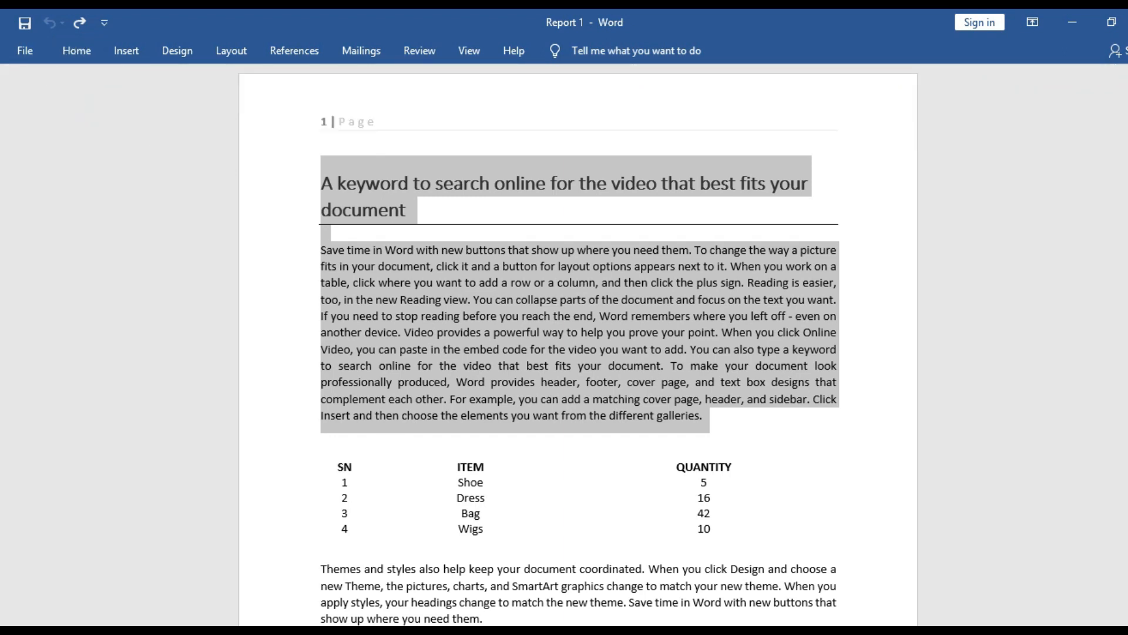
pyautogui.click(962, 633)
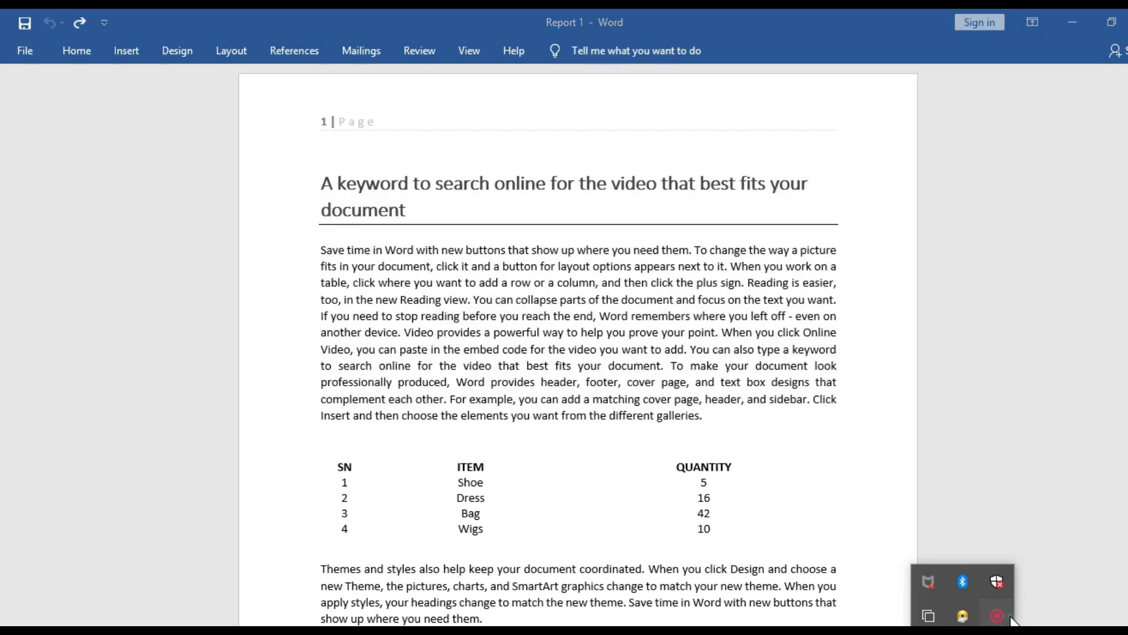
pyautogui.click(1010, 616)
pyautogui.click(1010, 621)
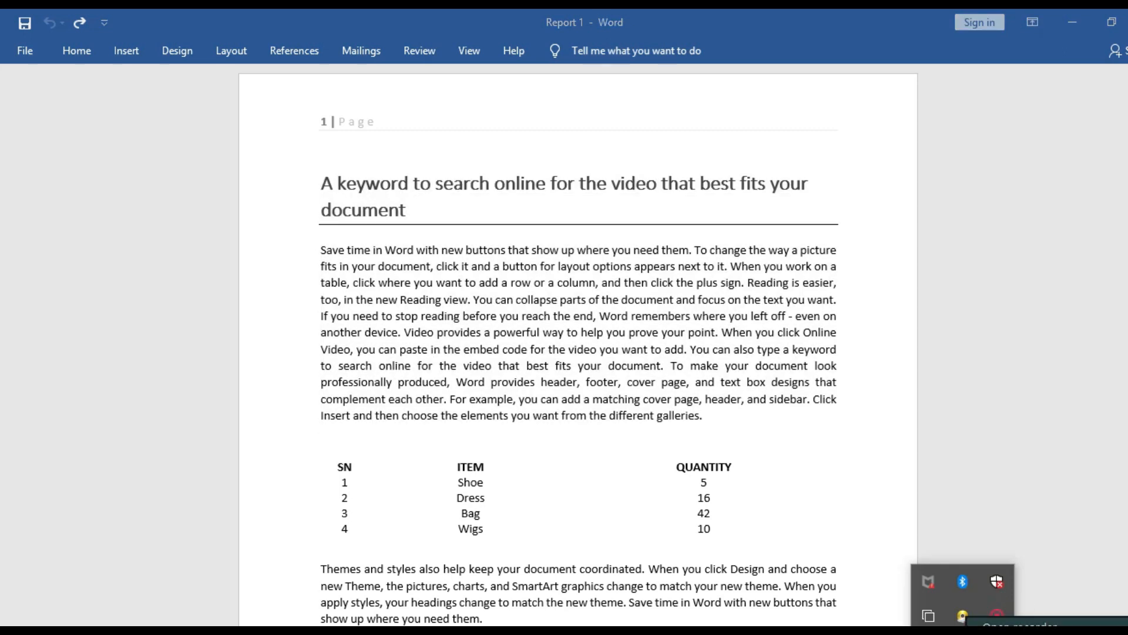
pyautogui.click(898, 575)
pyautogui.click(898, 576)
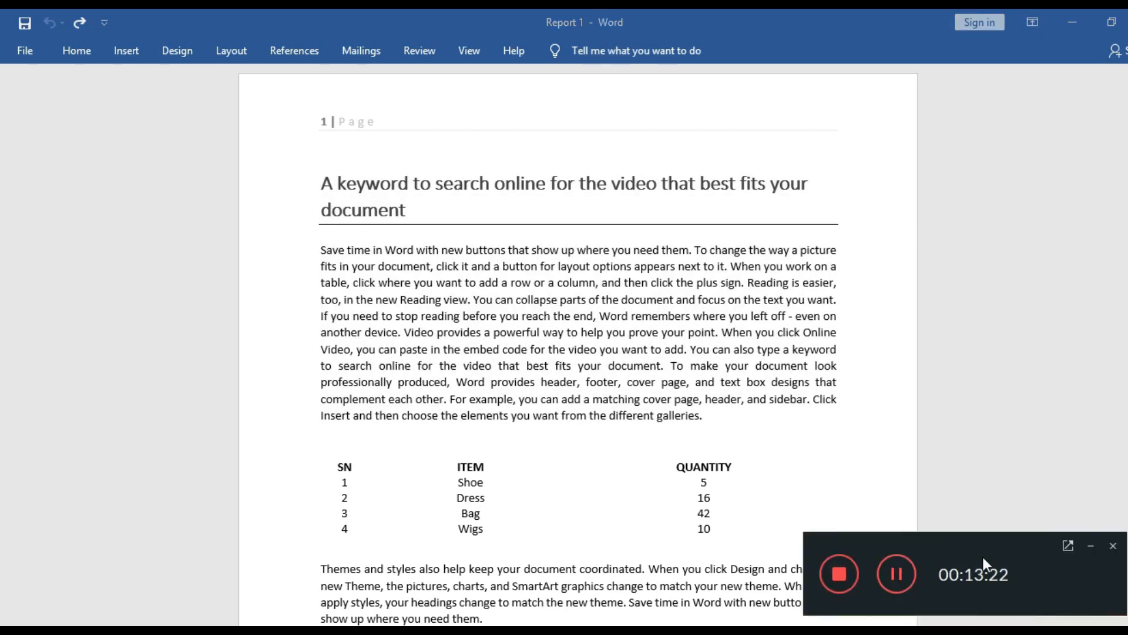
pyautogui.click(1091, 549)
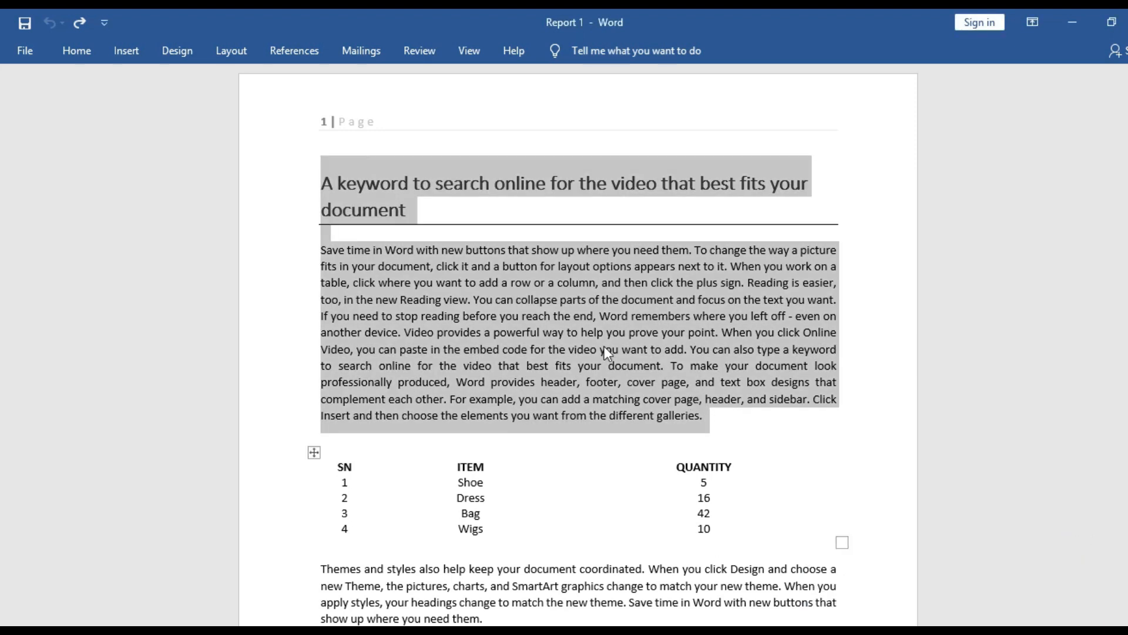
# - Copy the selected Report 1 heading and paragraph again and paste them into the blank Document3
pyautogui.rightClick(408, 276)
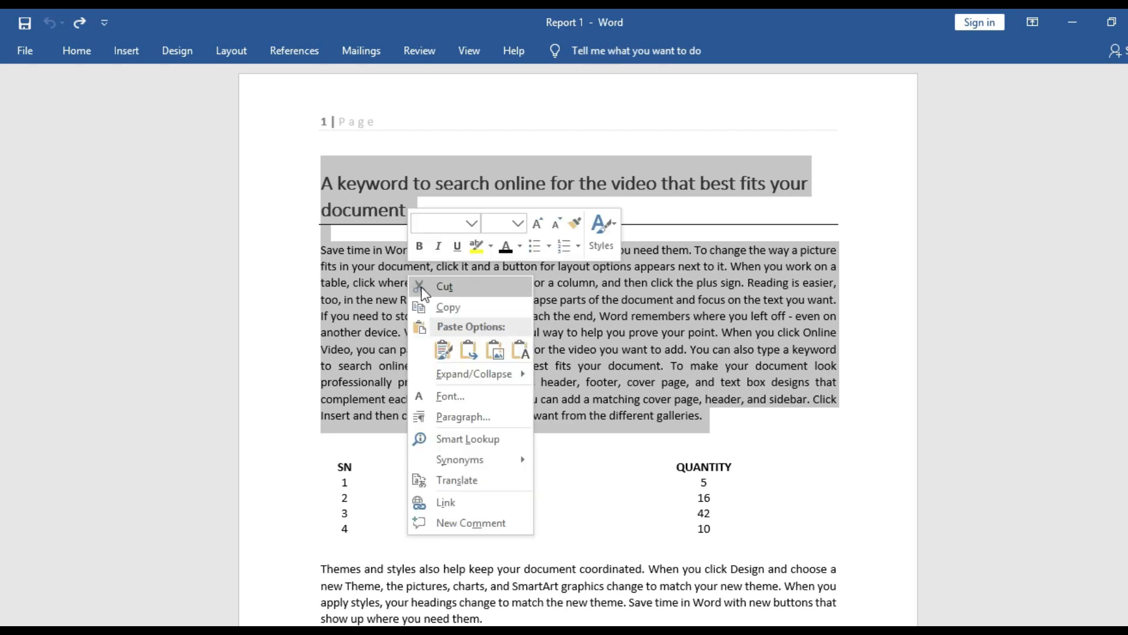
pyautogui.click(450, 308)
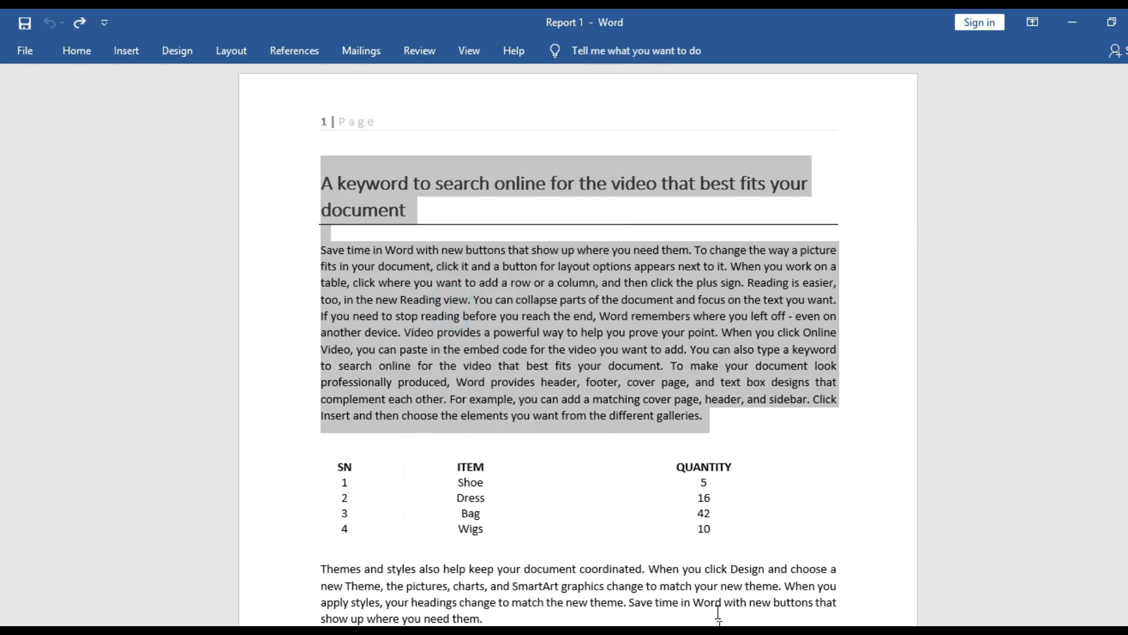
pyautogui.moveTo(693, 633)
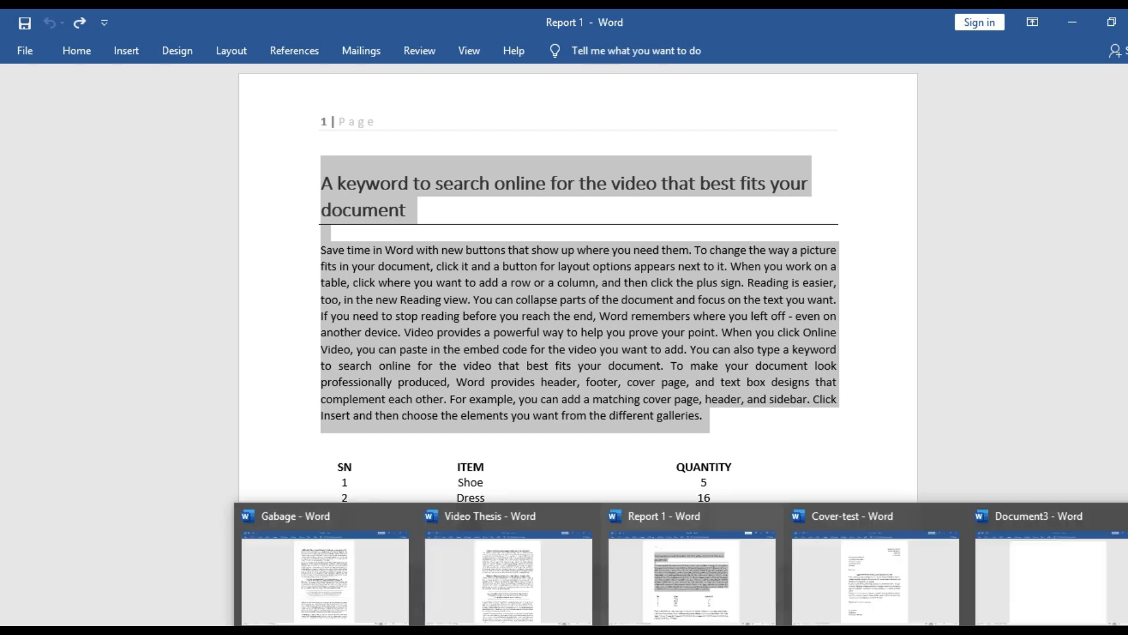
pyautogui.click(1034, 582)
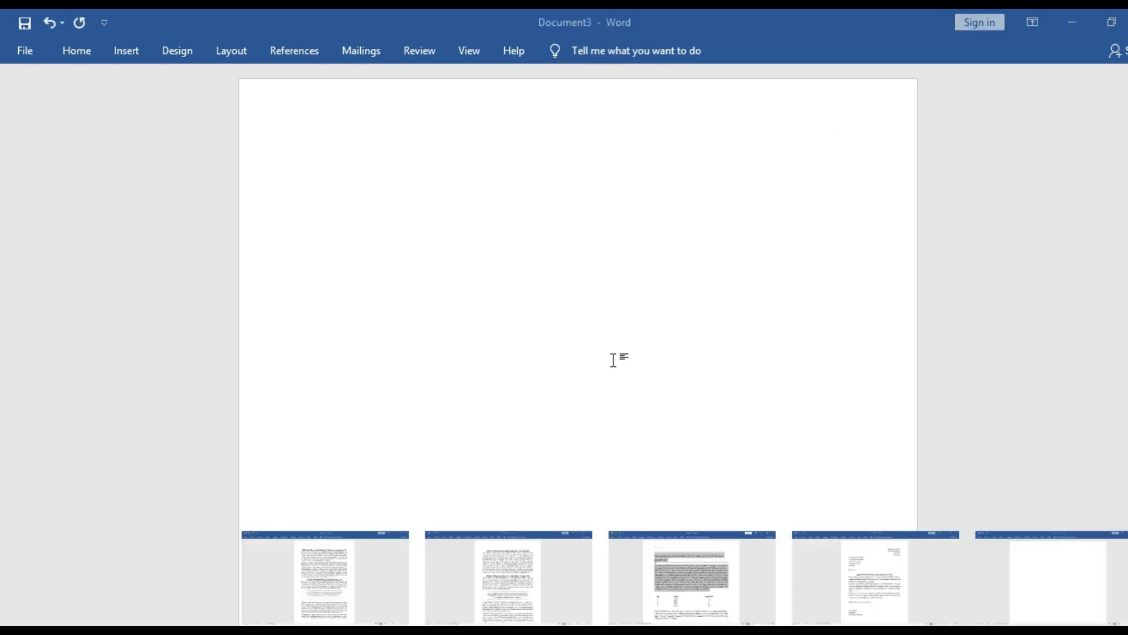
pyautogui.click(72, 46)
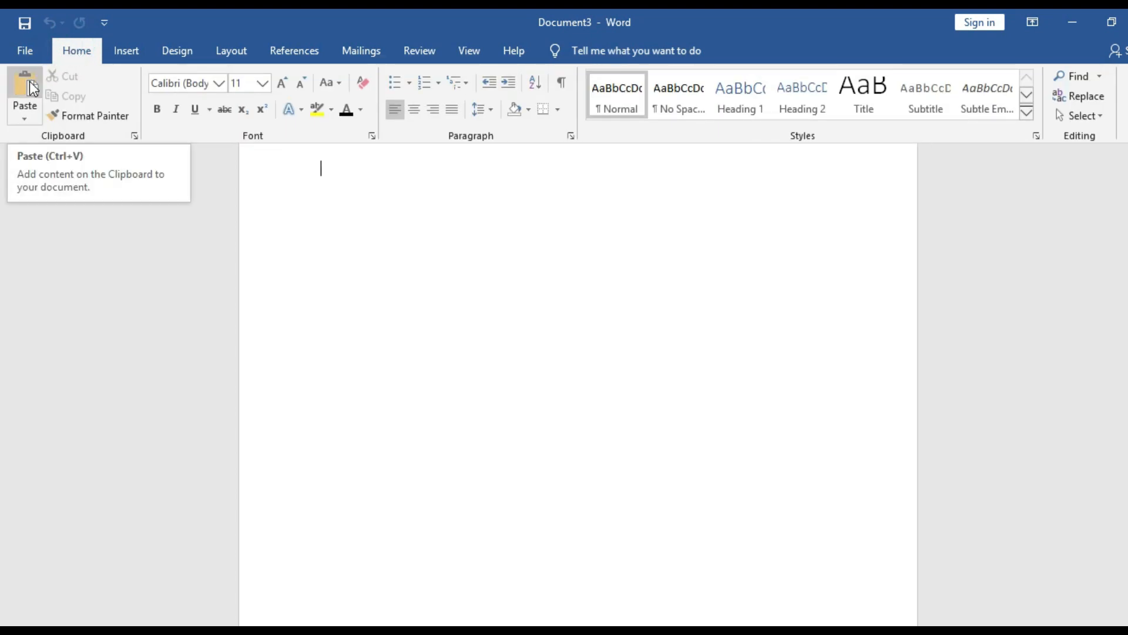
pyautogui.click(29, 81)
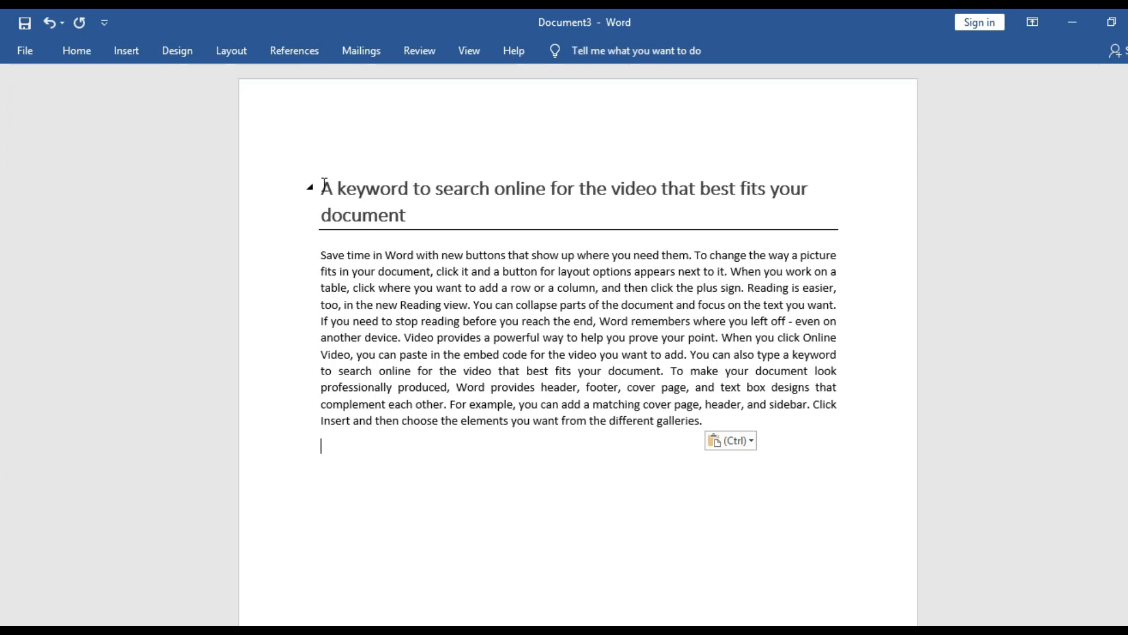
# - Apply the Normal style to the pasted heading and paragraph in Document3 to strip their formatting
pyautogui.moveTo(320, 183); pyautogui.dragTo(829, 433)
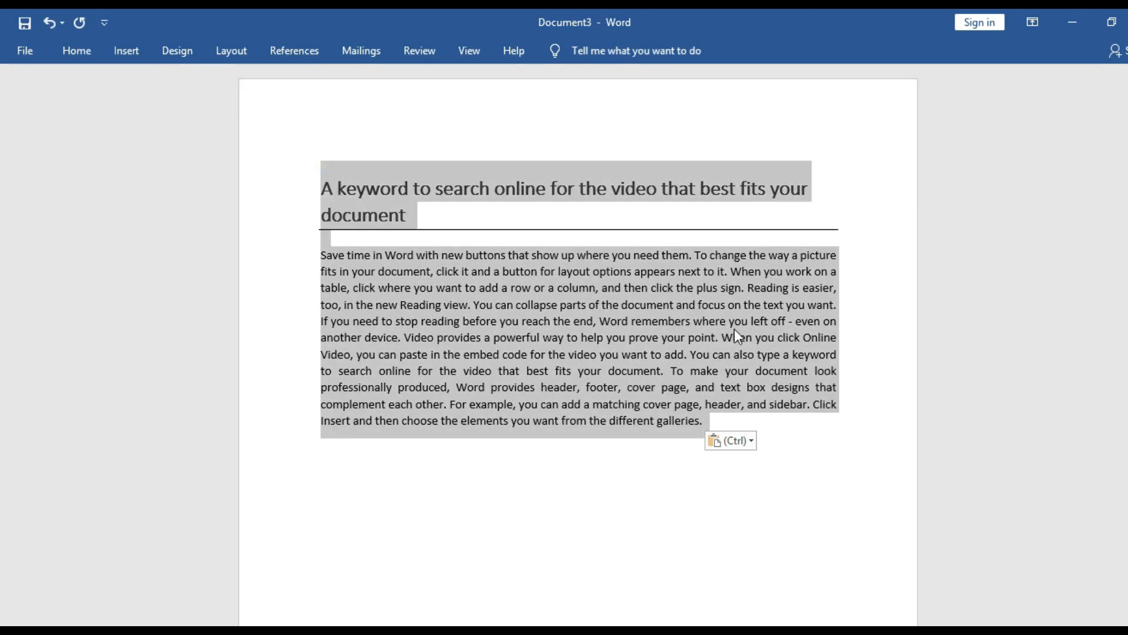
pyautogui.click(78, 52)
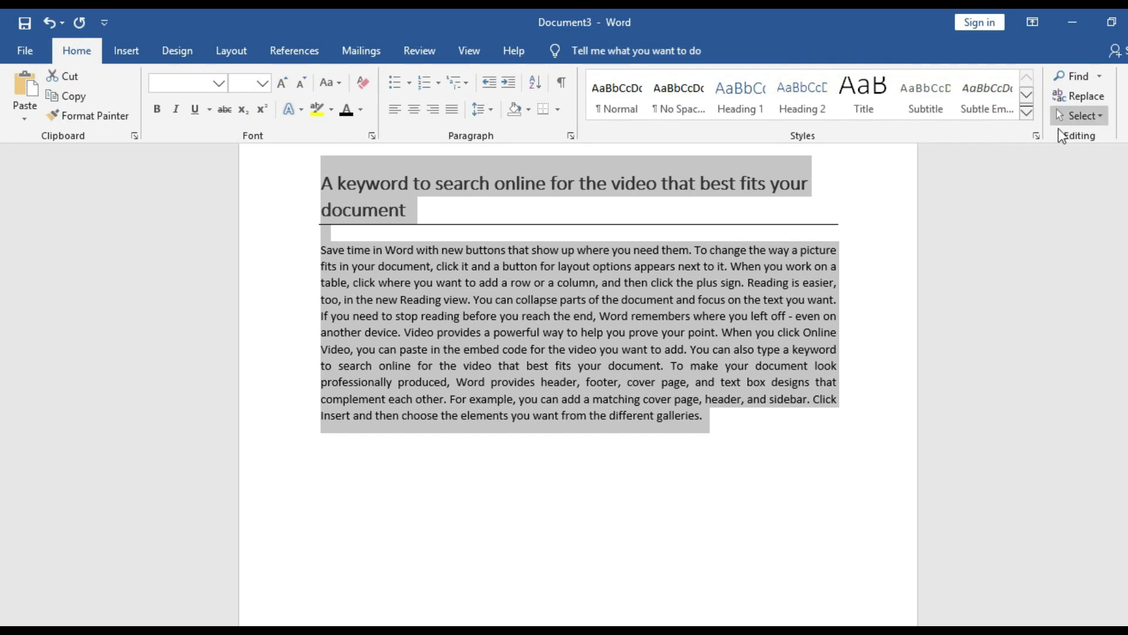
pyautogui.click(1036, 135)
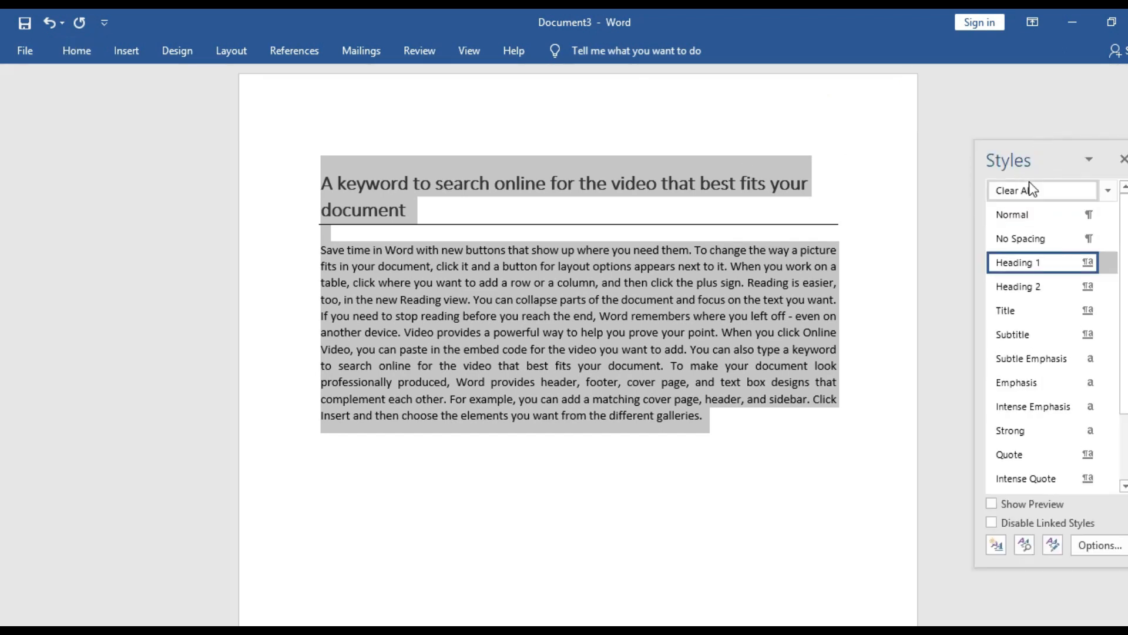
pyautogui.click(1016, 215)
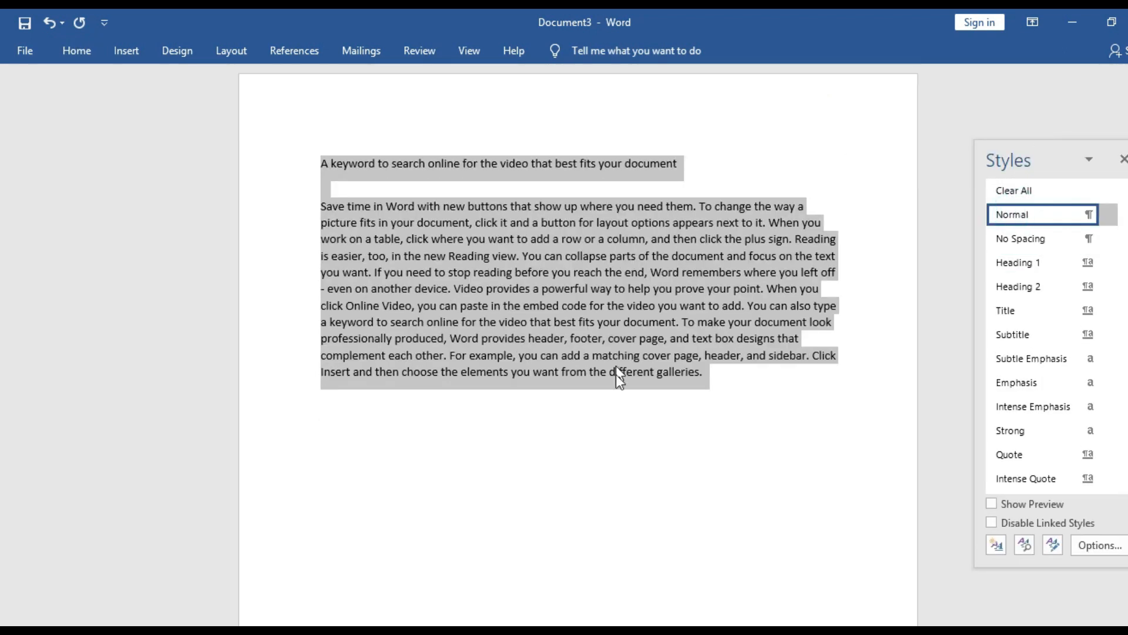
pyautogui.click(618, 400)
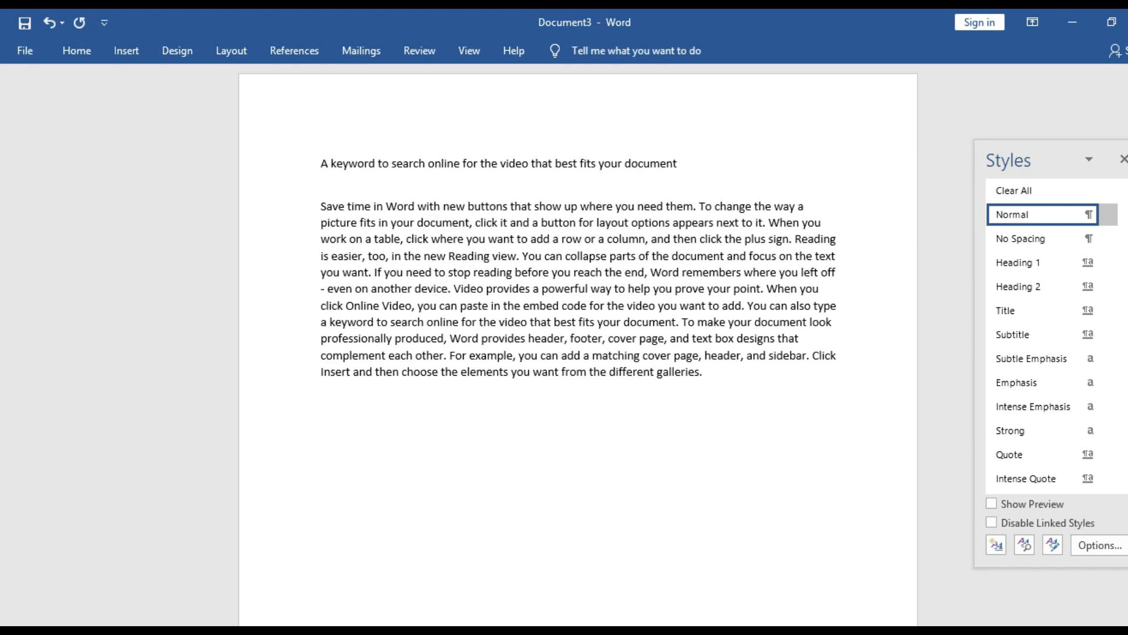
# - Apply the Heading 1 style to the title line in Document3, using Report 1 as the reference
pyautogui.moveTo(706, 632)
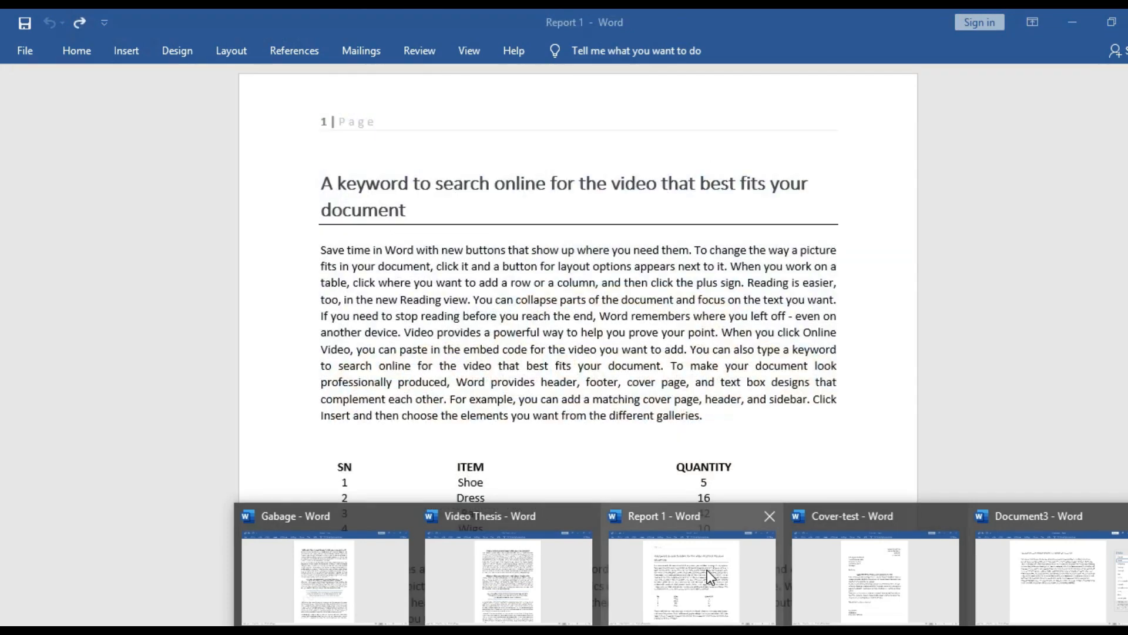
pyautogui.click(707, 570)
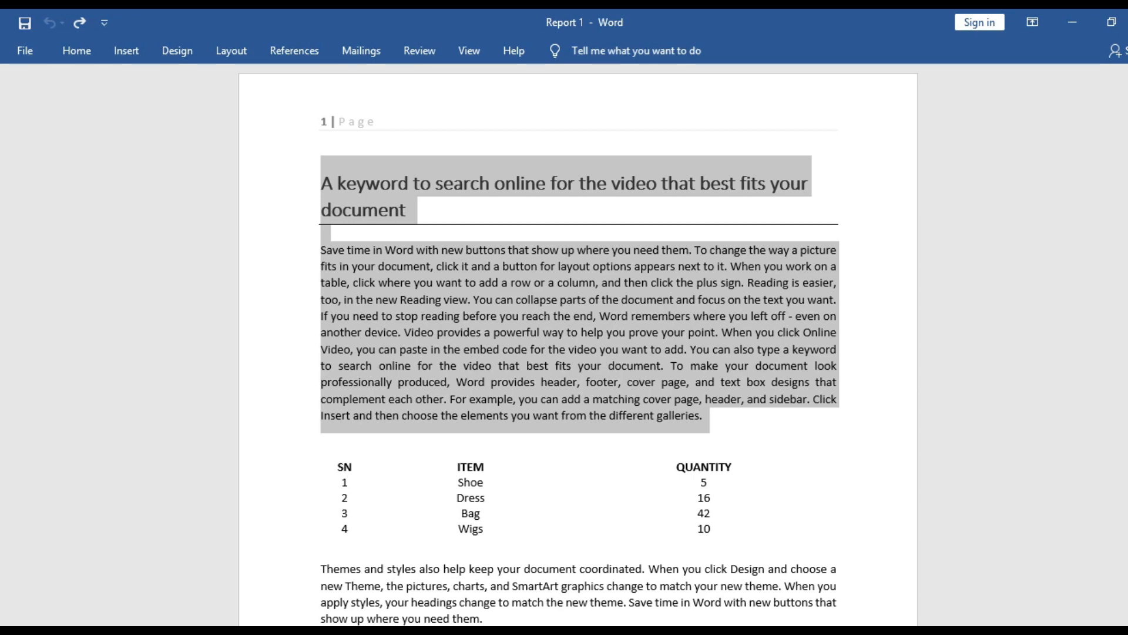
pyautogui.moveTo(876, 588)
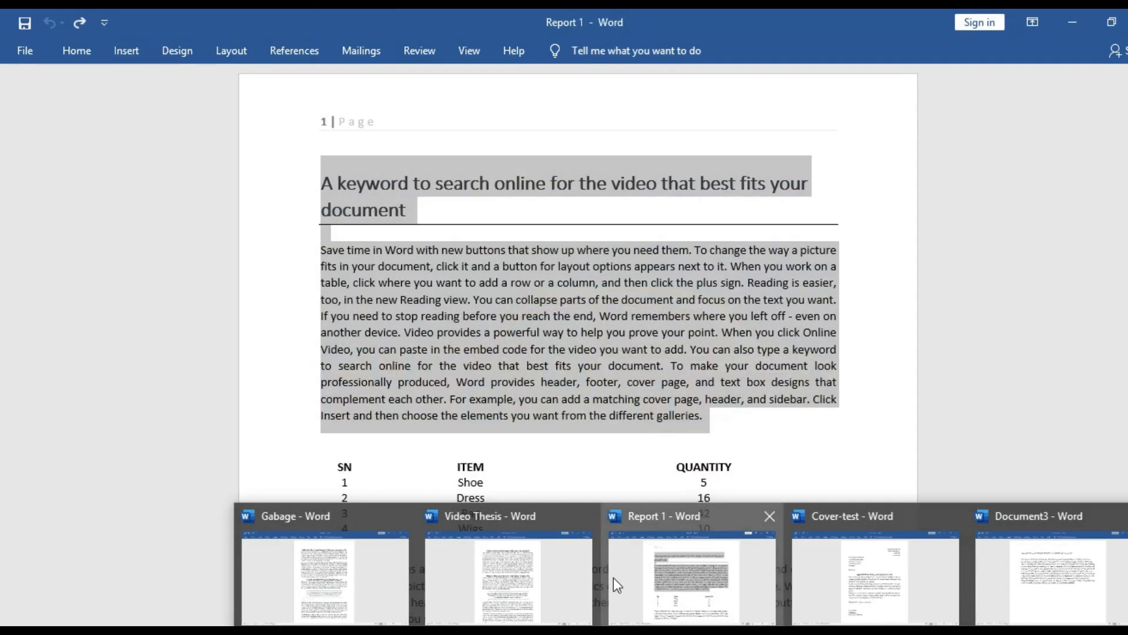
pyautogui.moveTo(479, 572)
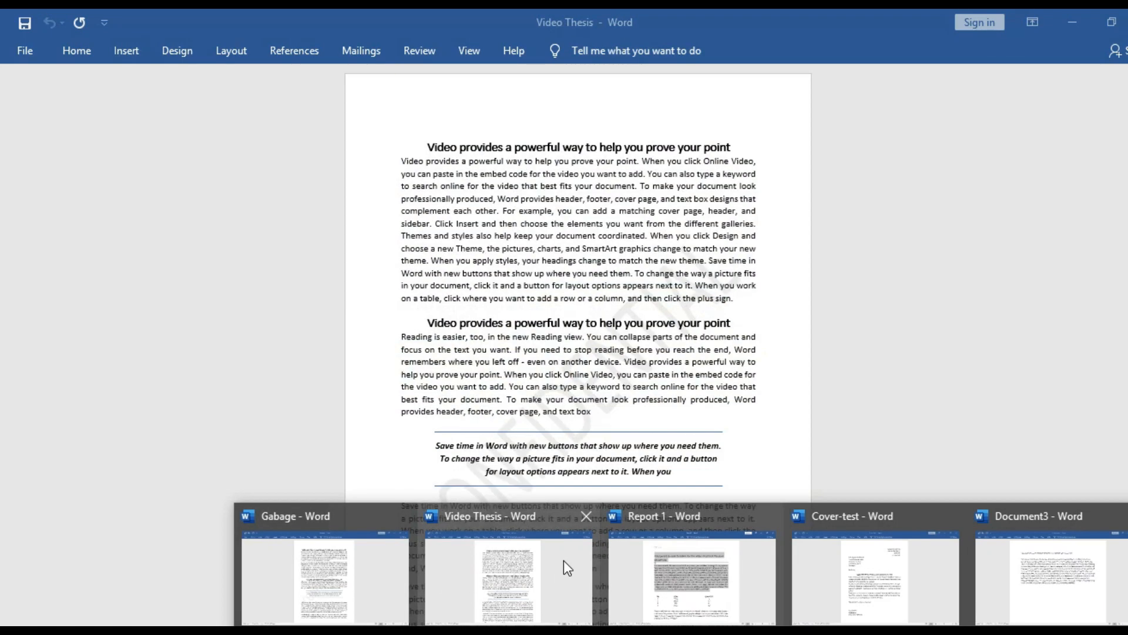
pyautogui.moveTo(644, 561)
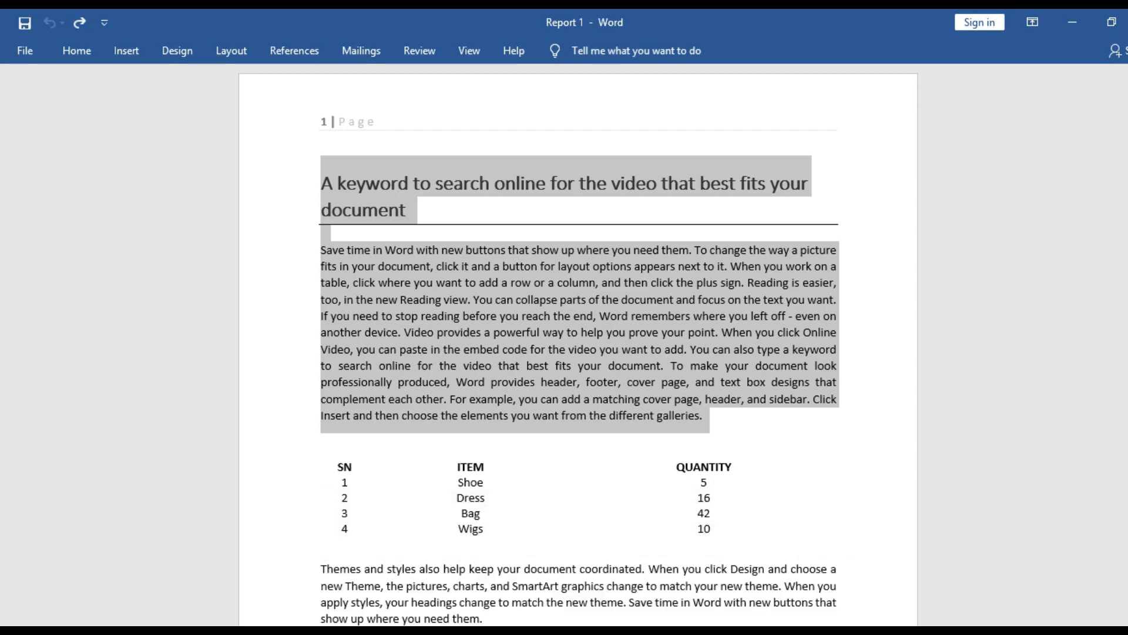
pyautogui.click(1018, 584)
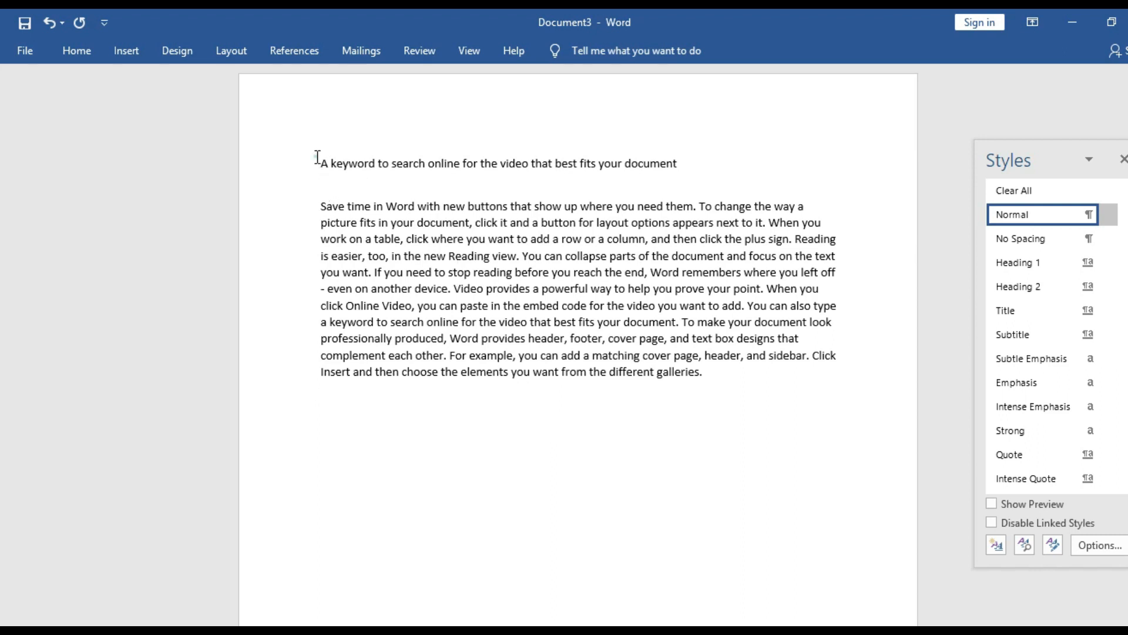
pyautogui.moveTo(317, 158); pyautogui.dragTo(786, 151)
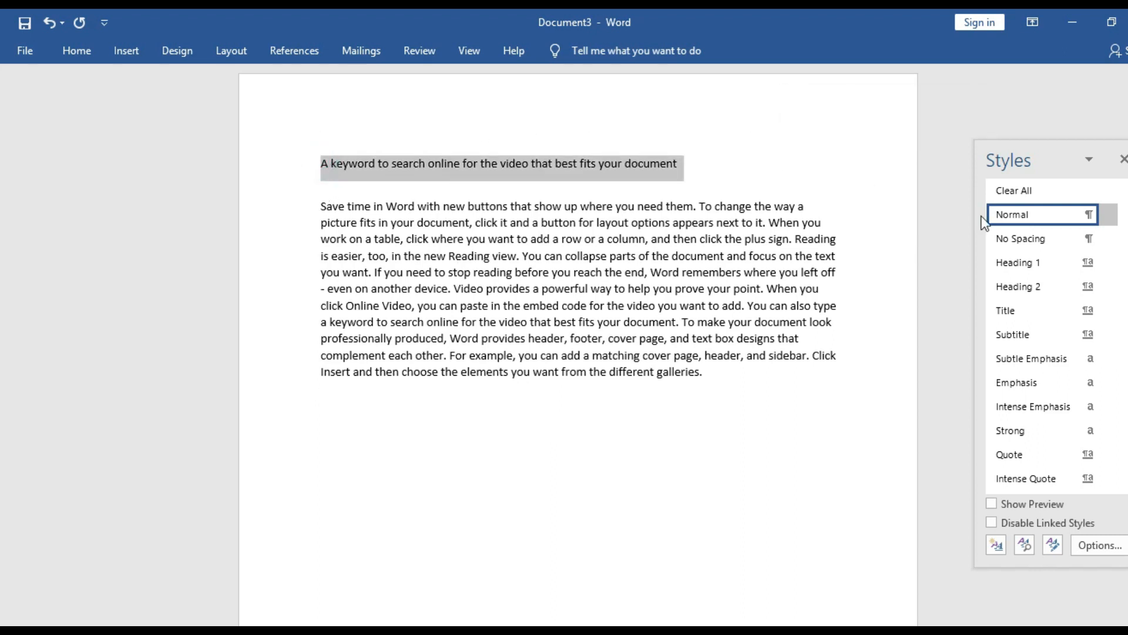
pyautogui.click(1048, 260)
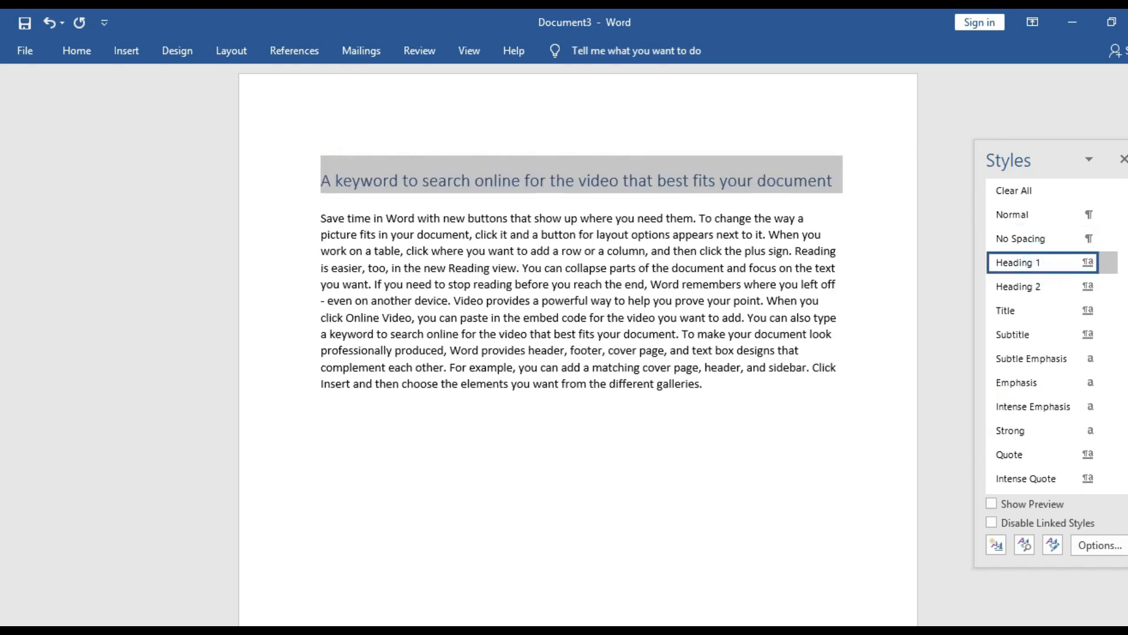
# - Compare with Report 1, and set the Document3 heading's font size to 18 and its font color to black
pyautogui.moveTo(700, 633)
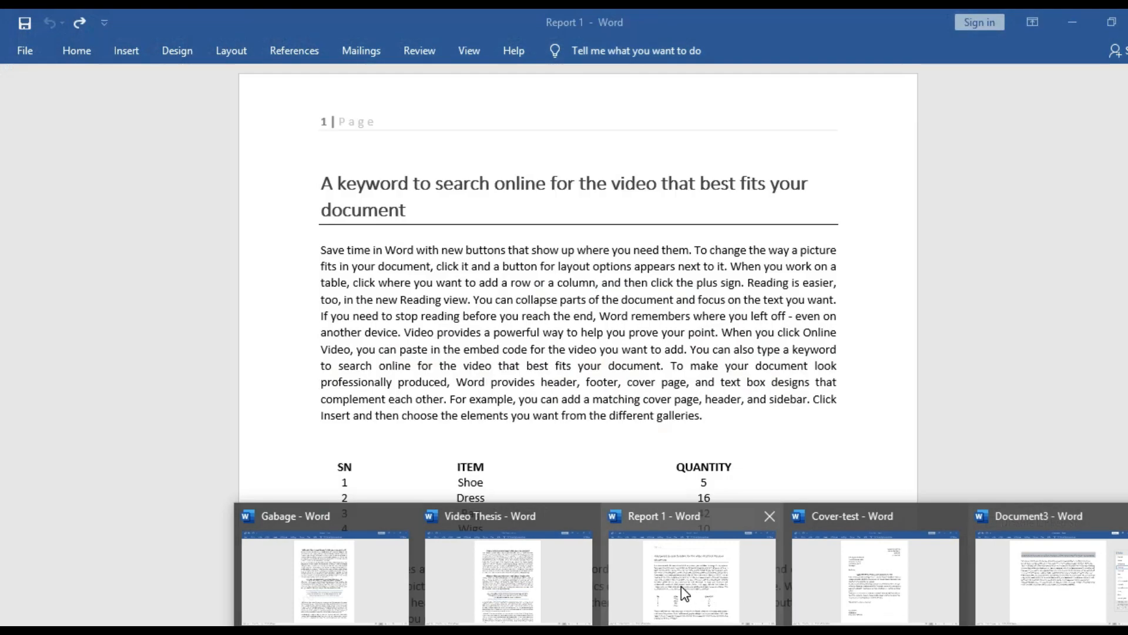
pyautogui.click(682, 586)
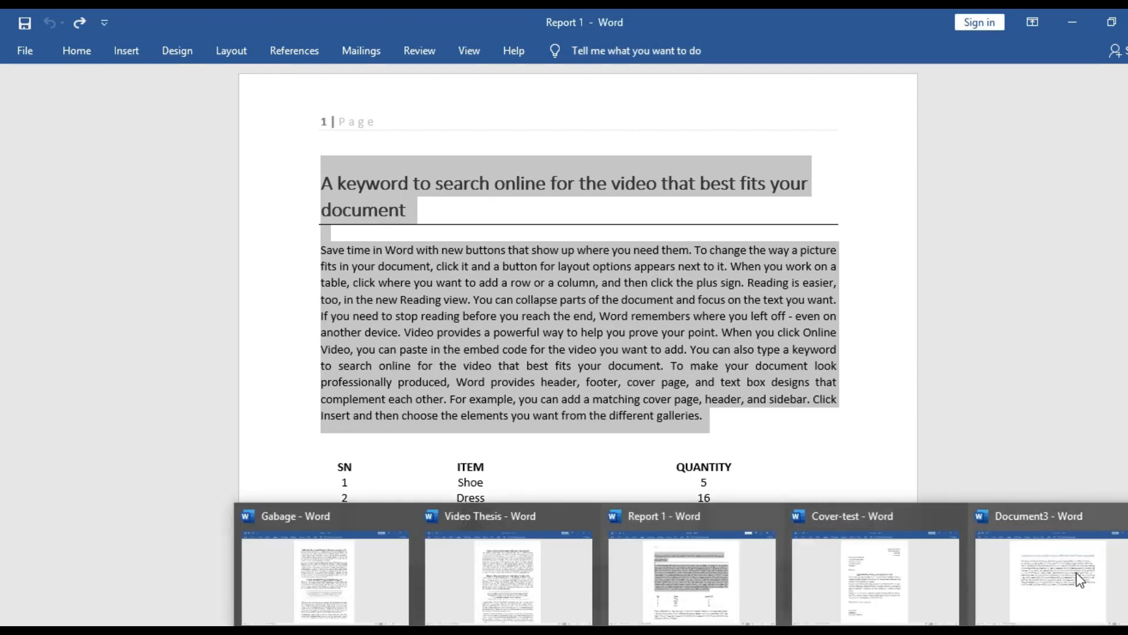
pyautogui.click(1100, 556)
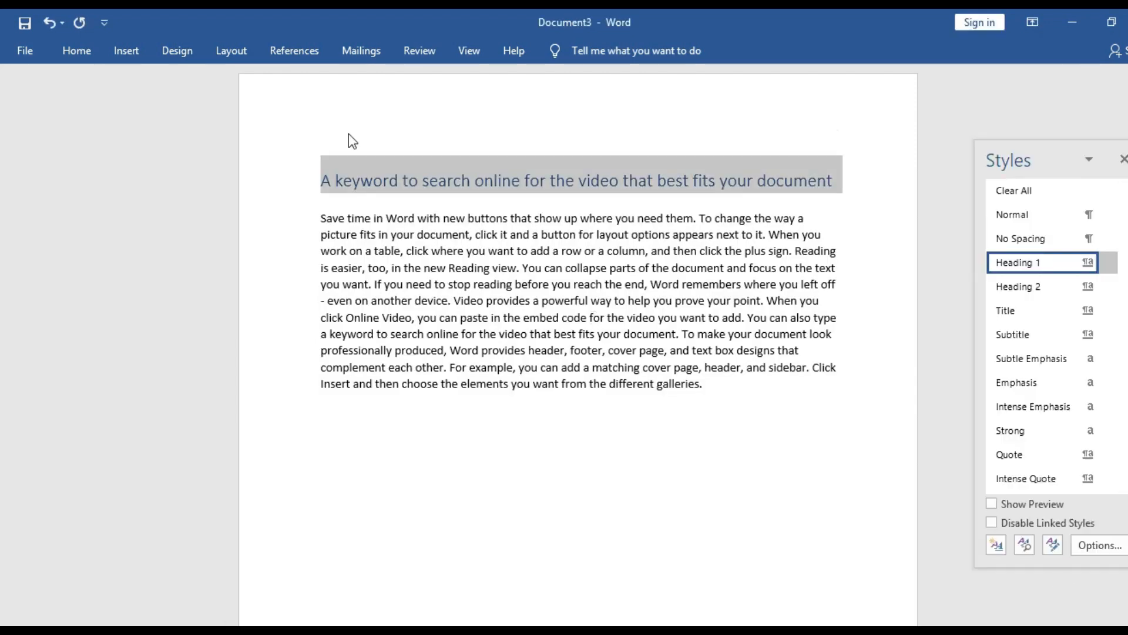
pyautogui.click(86, 51)
pyautogui.click(262, 83)
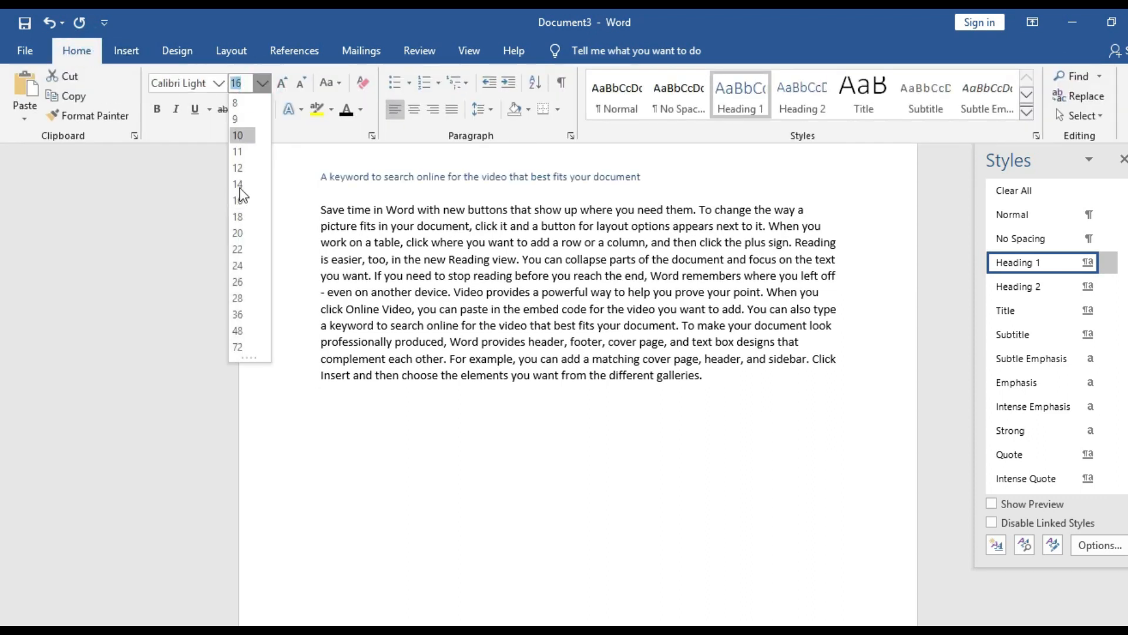
pyautogui.click(237, 216)
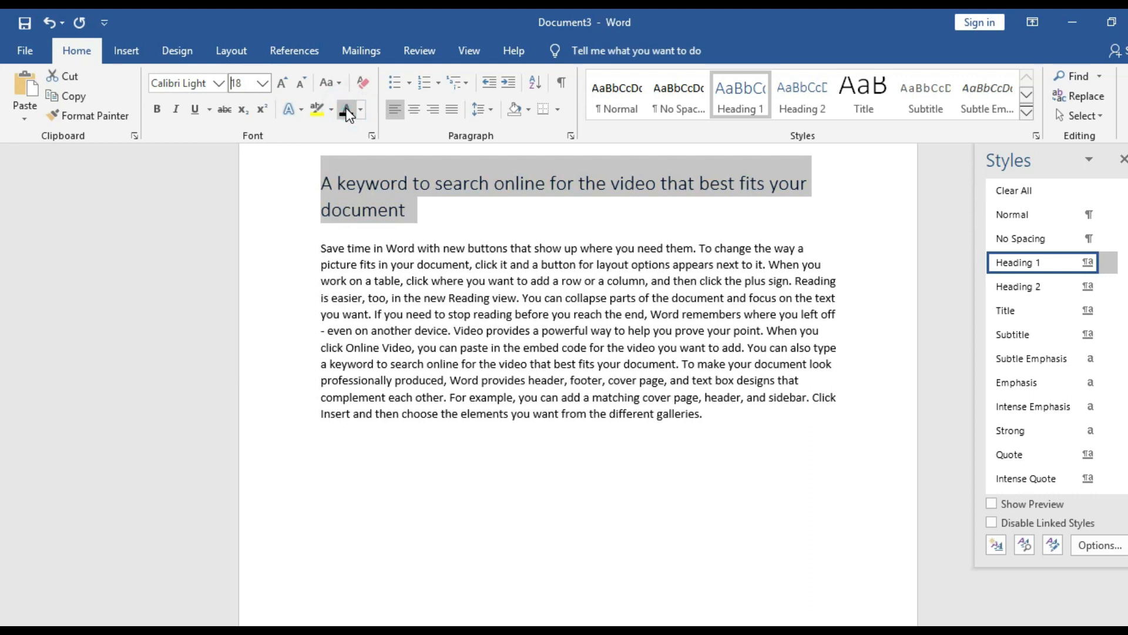
pyautogui.click(193, 110)
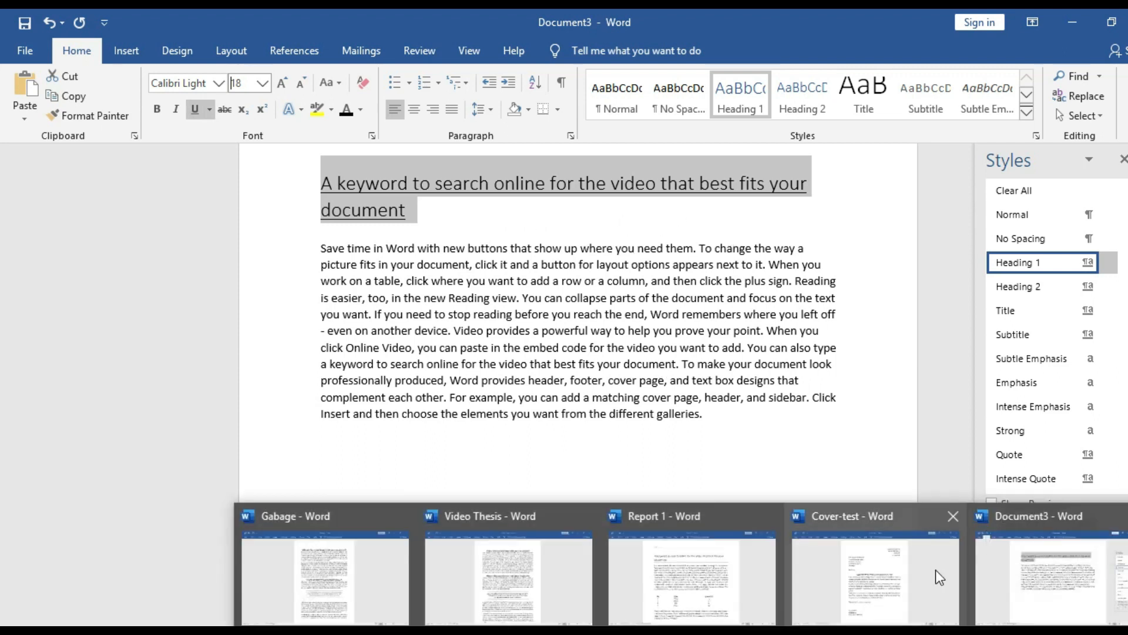
pyautogui.click(733, 577)
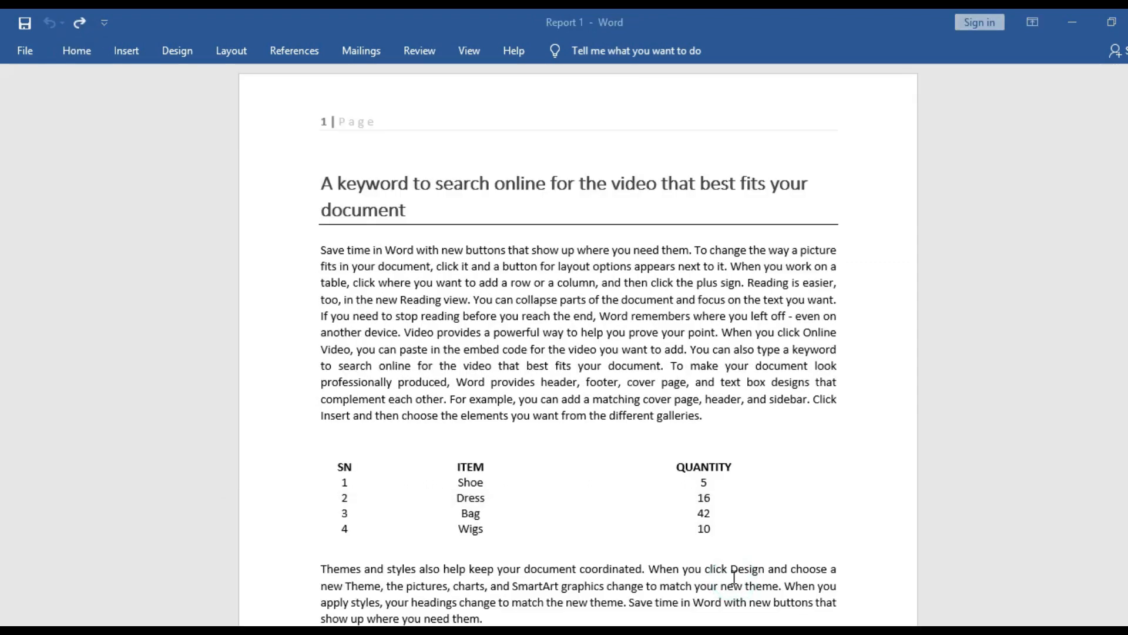
pyautogui.click(464, 224)
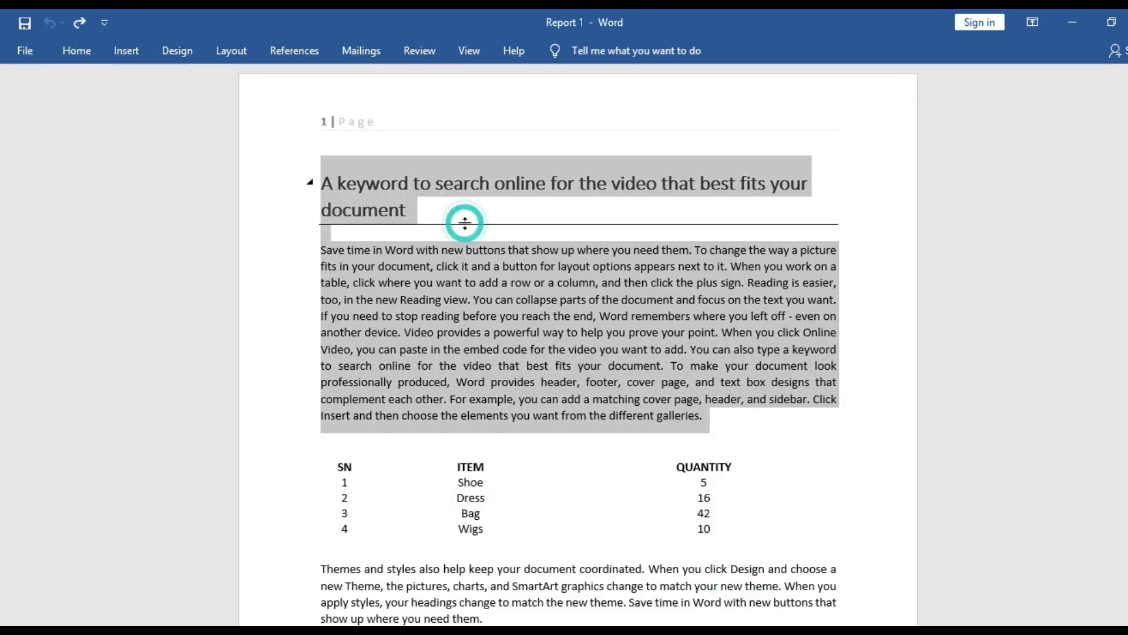
pyautogui.click(438, 232)
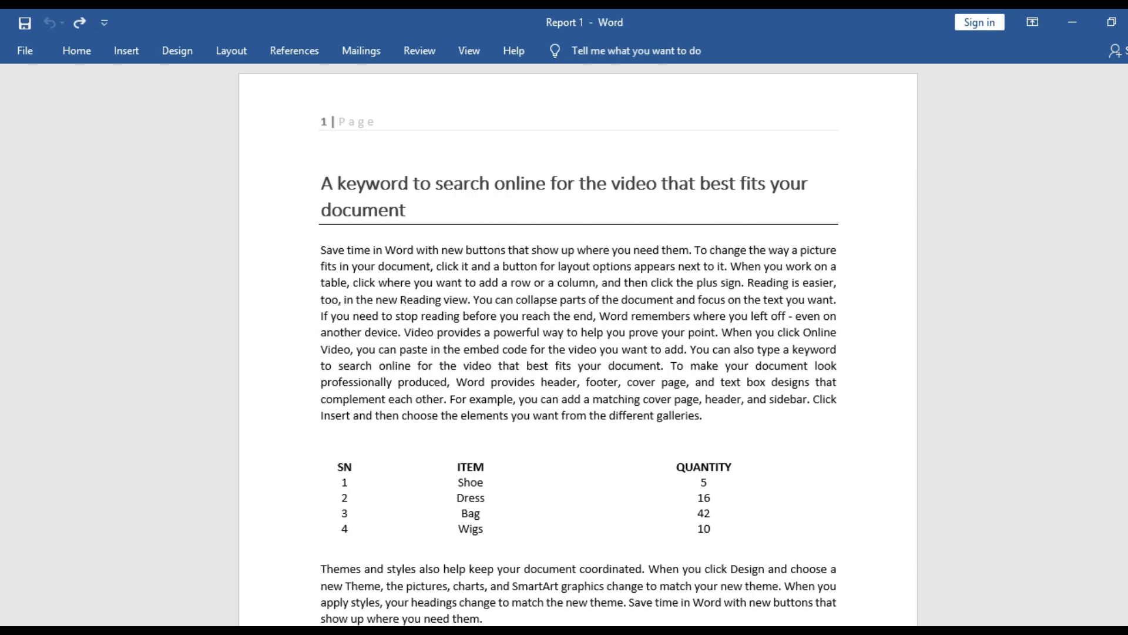
pyautogui.moveTo(693, 632)
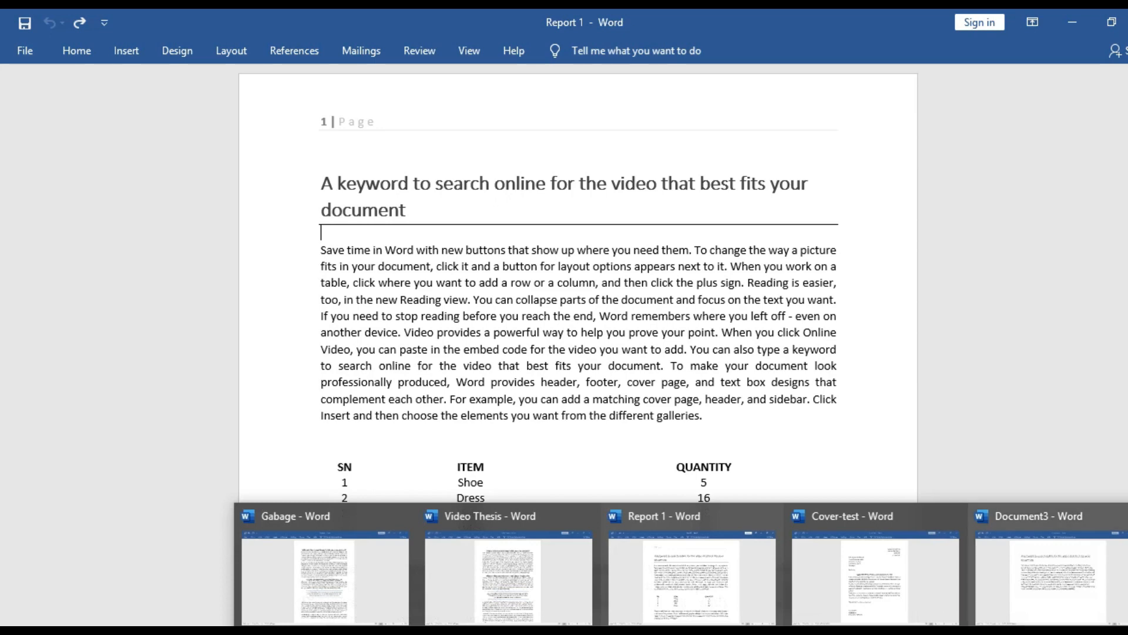
pyautogui.click(1061, 591)
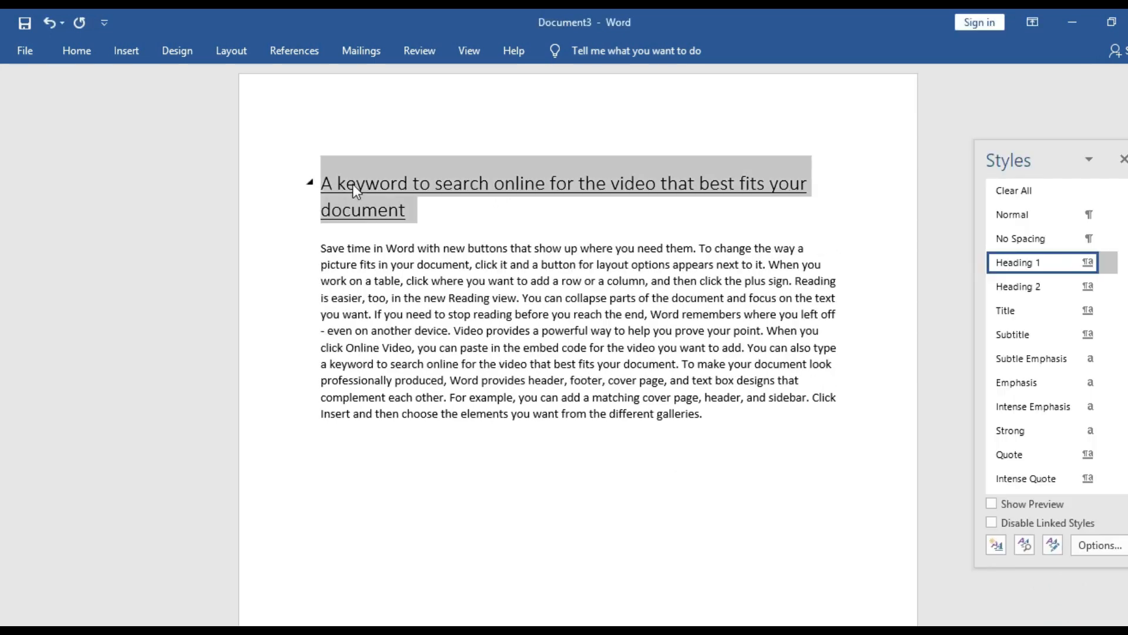
pyautogui.click(94, 50)
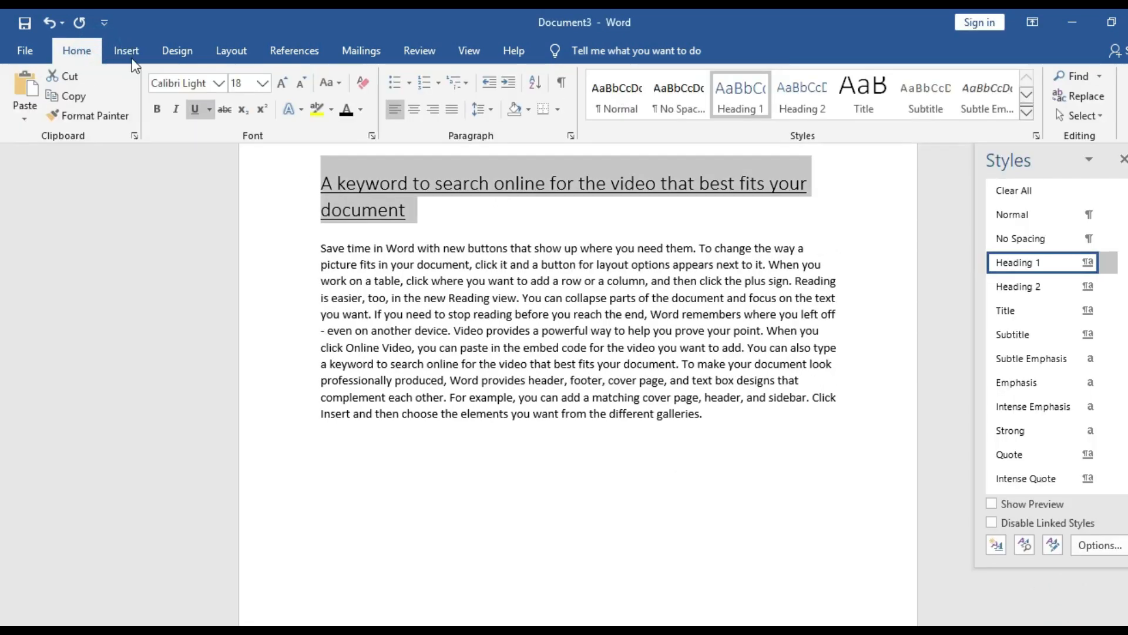
pyautogui.click(203, 113)
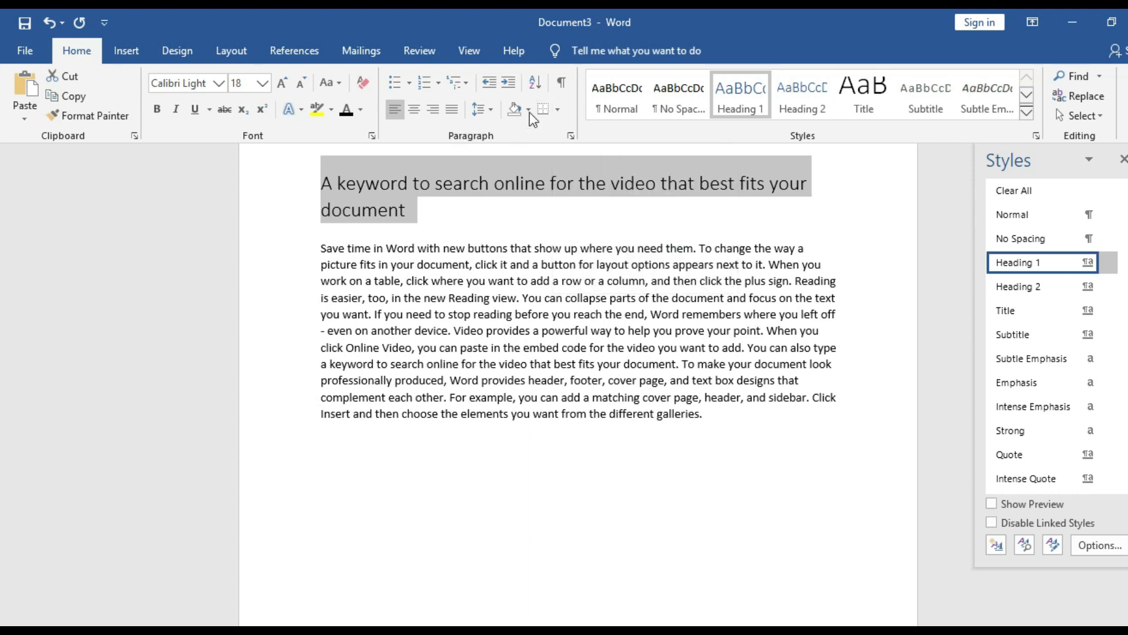
# - Add a bottom border to the heading paragraph in Document3 and make the heading bold
pyautogui.click(558, 110)
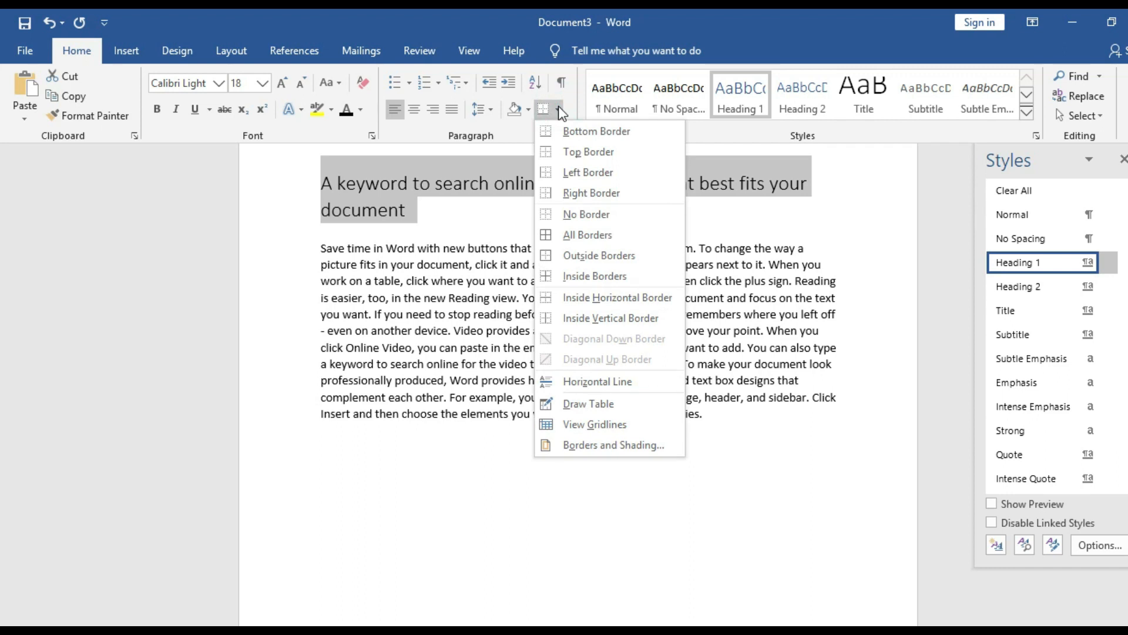
pyautogui.click(590, 132)
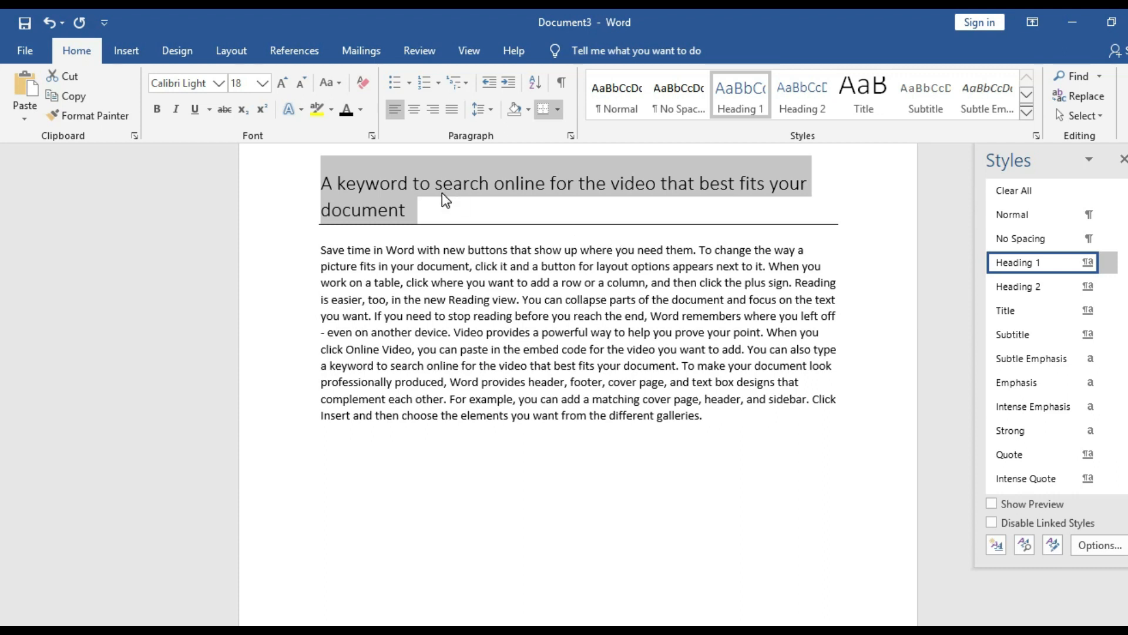
pyautogui.click(158, 110)
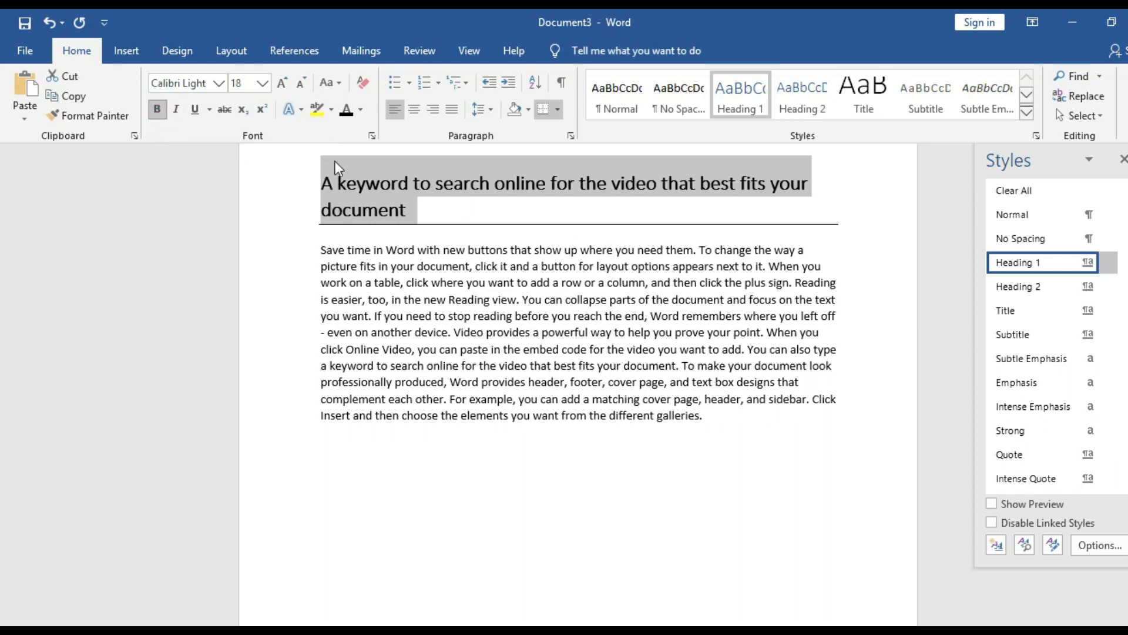
pyautogui.click(624, 444)
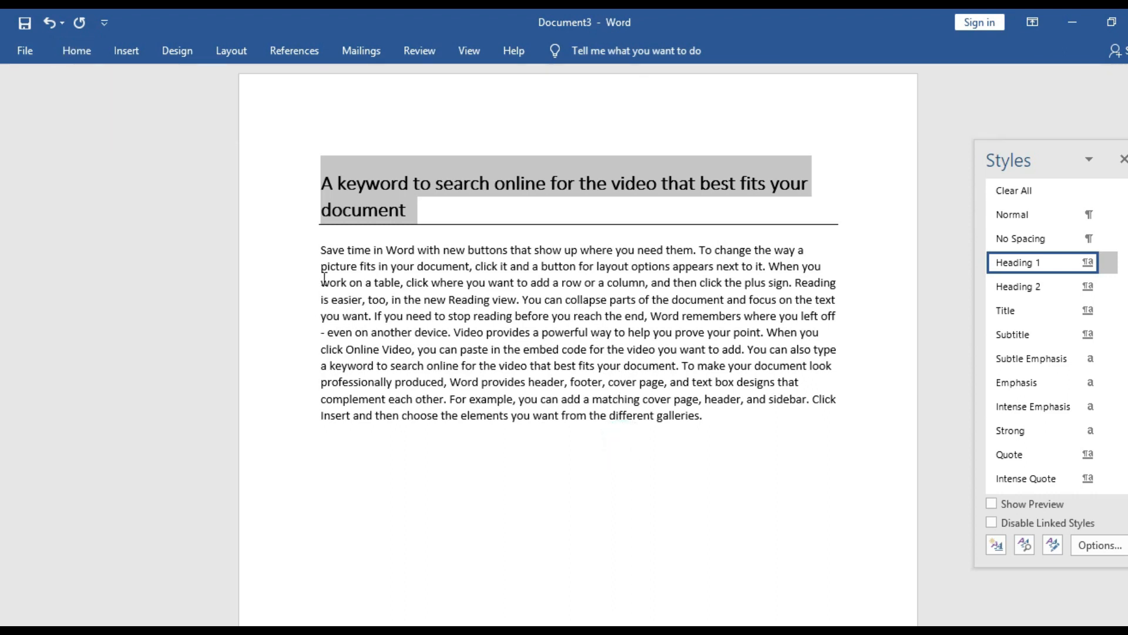
# - Set the body paragraph below the heading to font size 12 and justify its alignment
pyautogui.click(321, 254)
pyautogui.moveTo(320, 254); pyautogui.dragTo(827, 426)
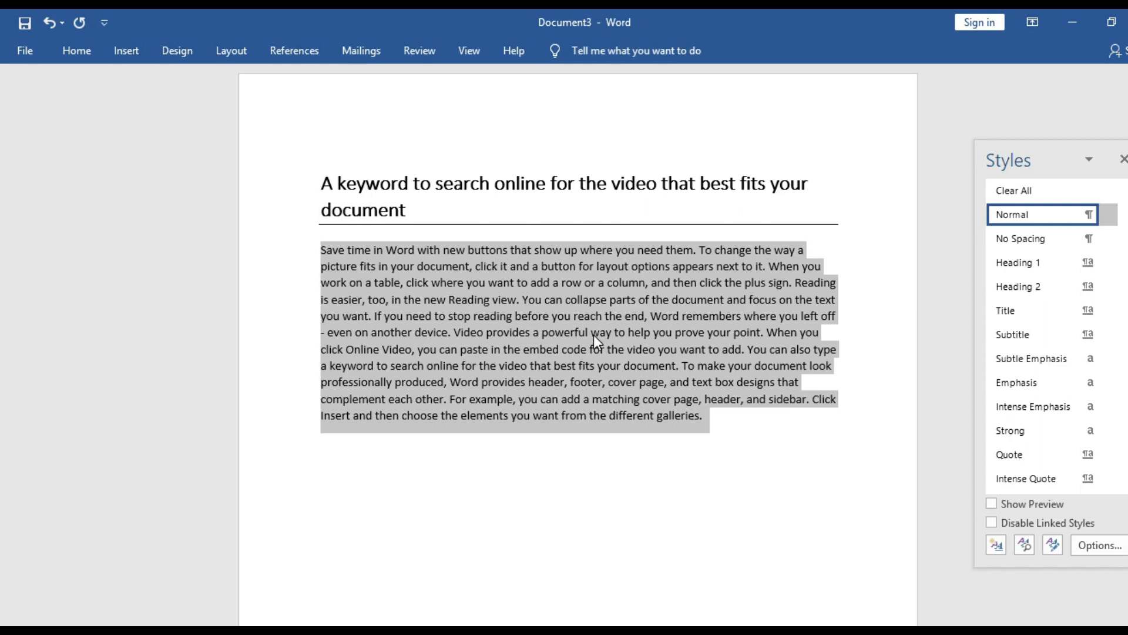
pyautogui.click(87, 53)
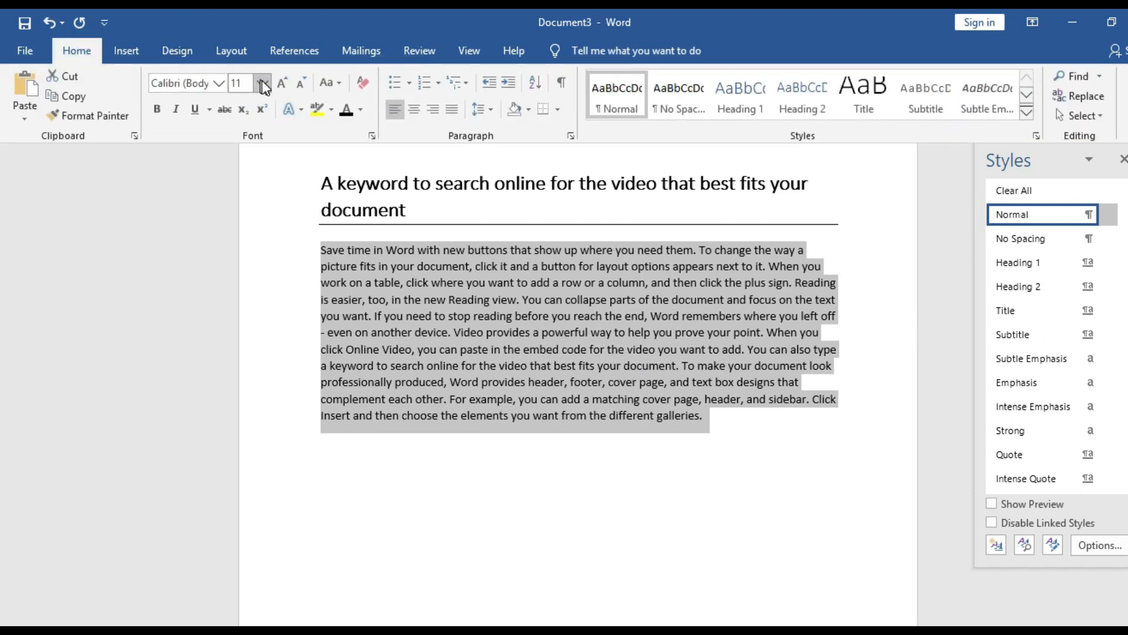
pyautogui.click(263, 84)
pyautogui.click(242, 167)
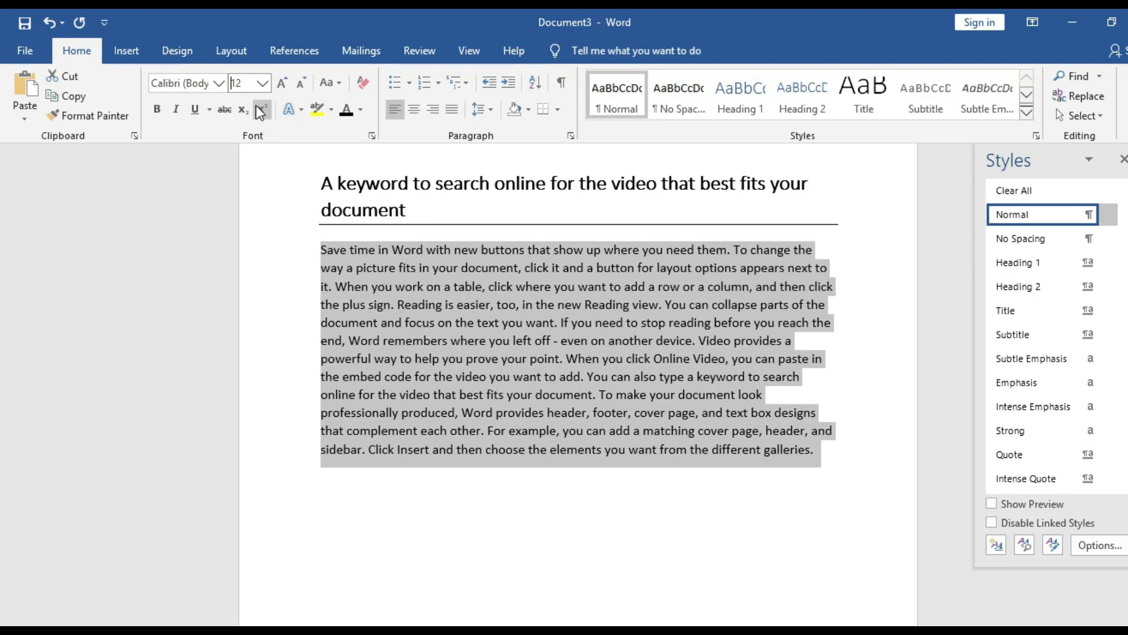
pyautogui.click(452, 109)
pyautogui.click(660, 450)
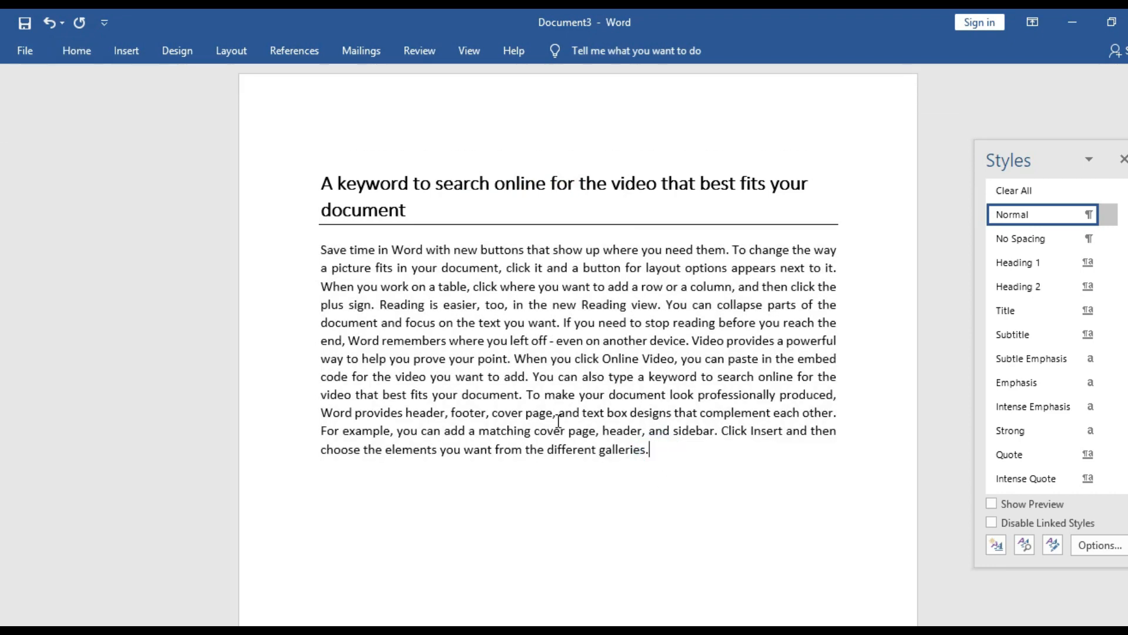
# - Check the item table in Report 1 for reference, and start a new line below the body paragraph in Document3
pyautogui.moveTo(692, 633)
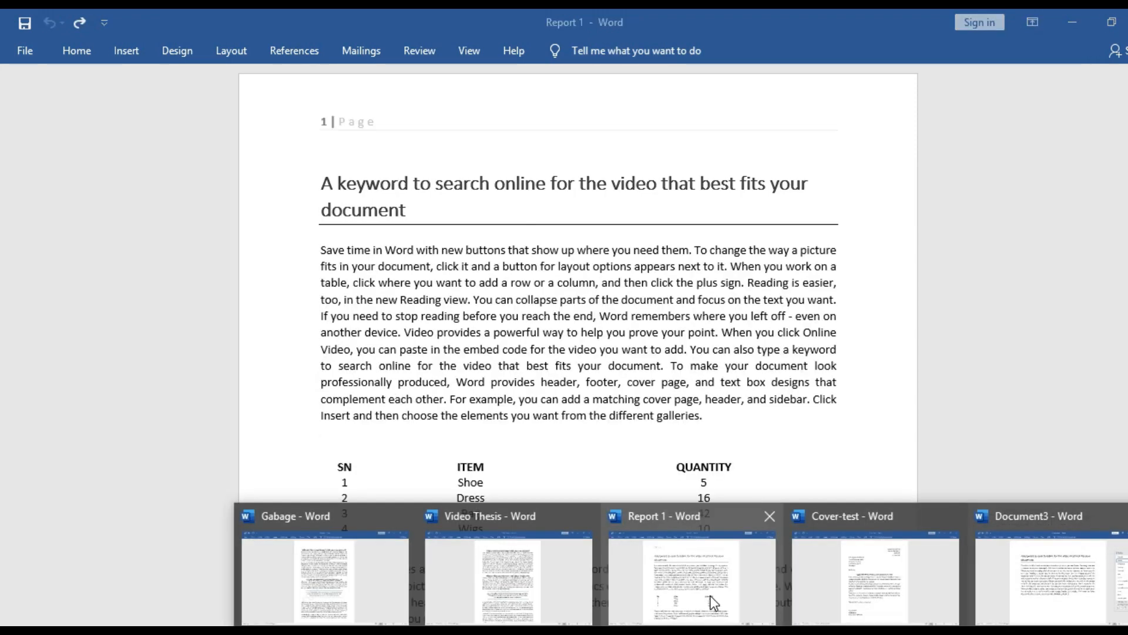
pyautogui.click(713, 601)
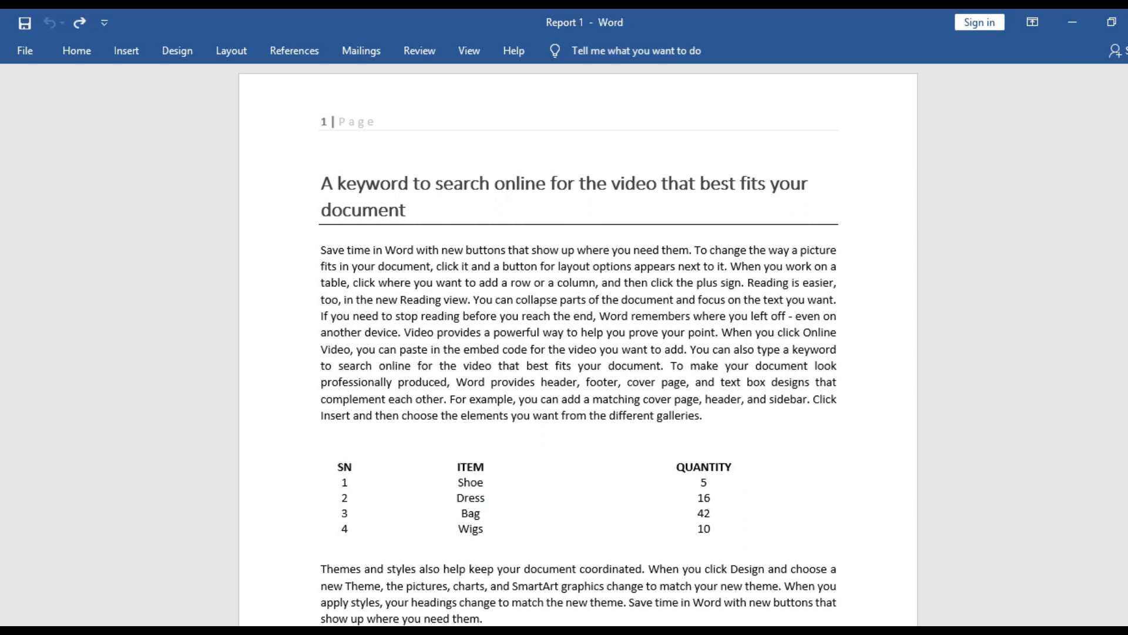
pyautogui.moveTo(692, 631)
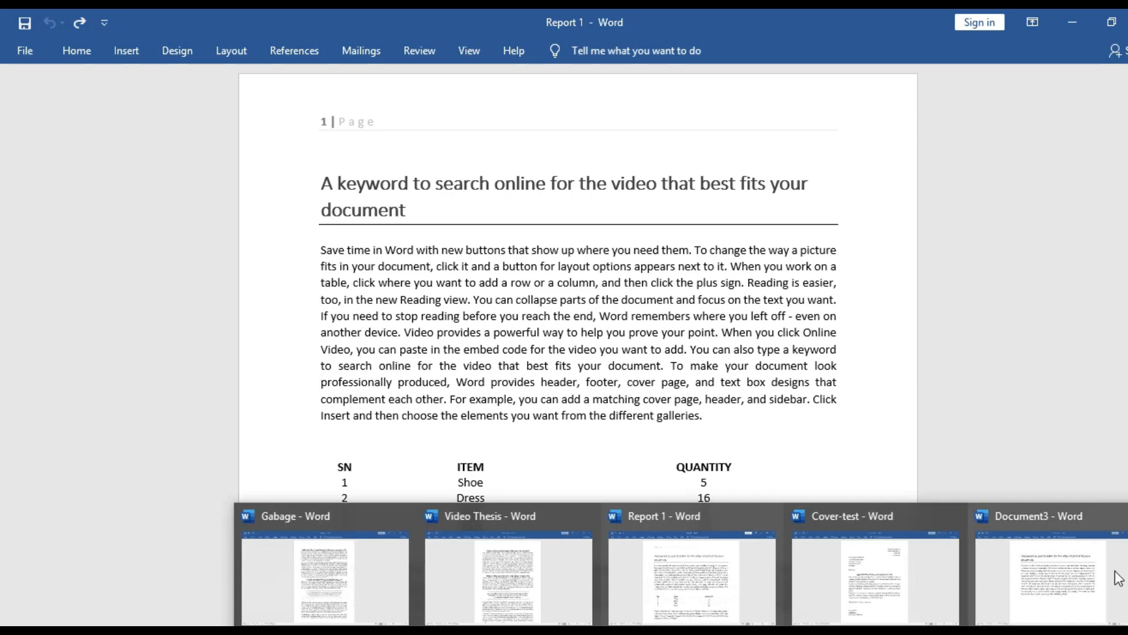
pyautogui.click(1090, 595)
pyautogui.press('Return')
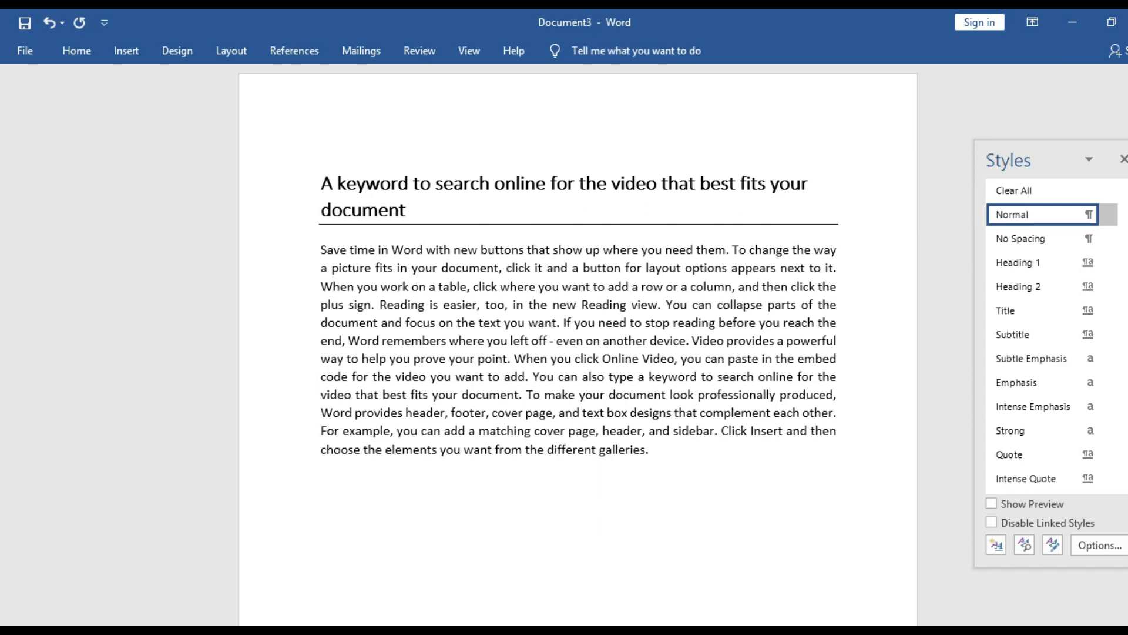
# - Insert a table with 3 columns and 5 rows below the body paragraph, with a blank line separating them
pyautogui.click(122, 52)
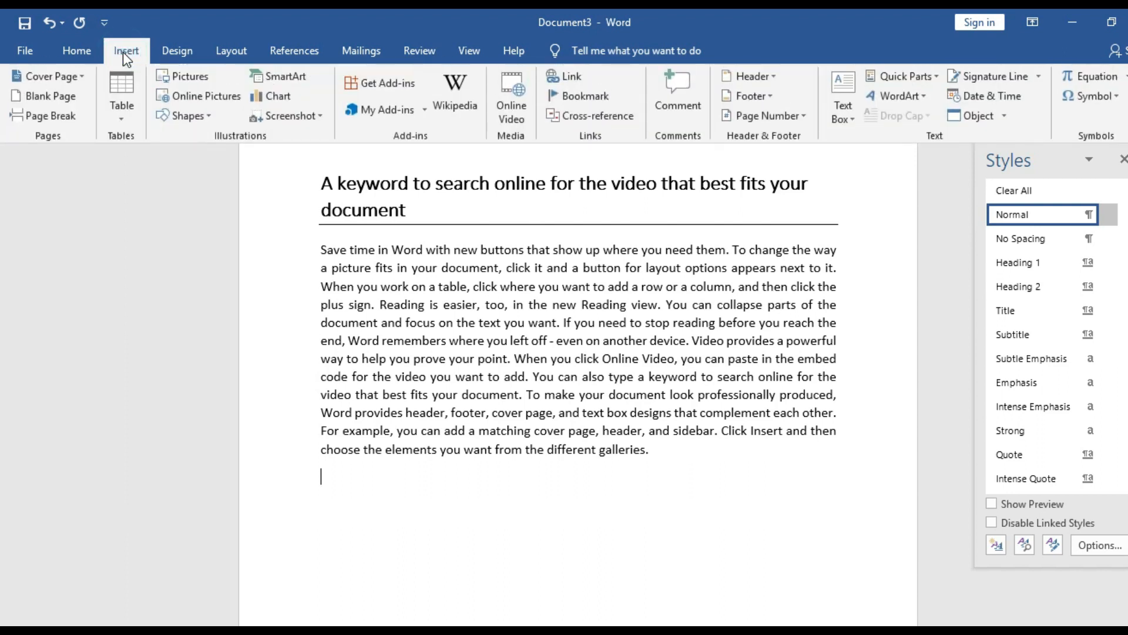
pyautogui.click(126, 117)
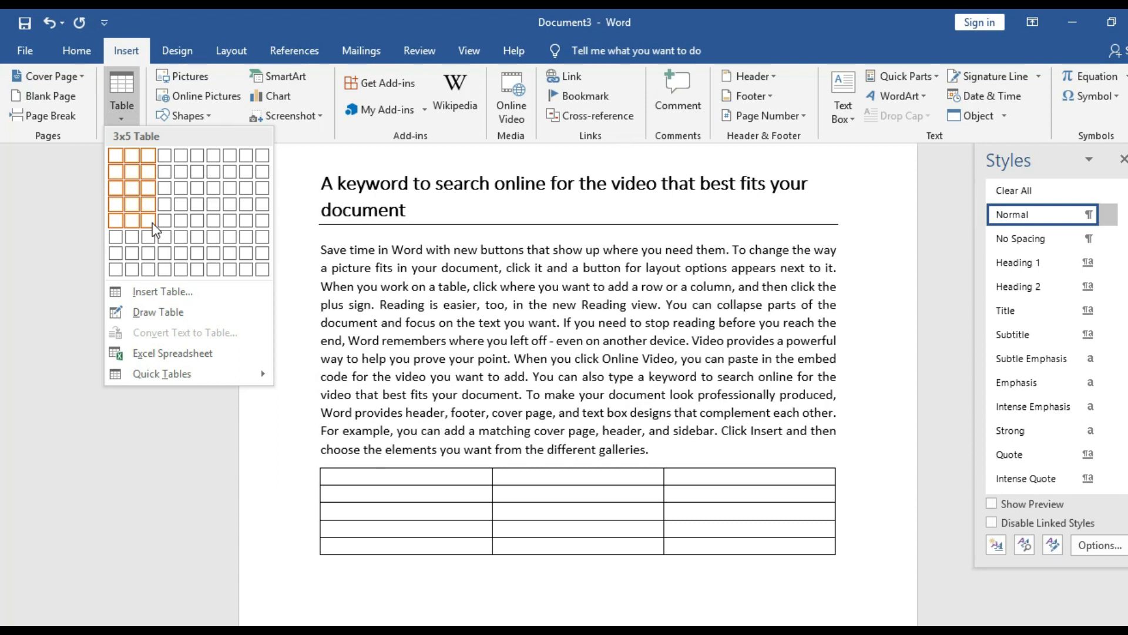
pyautogui.click(161, 291)
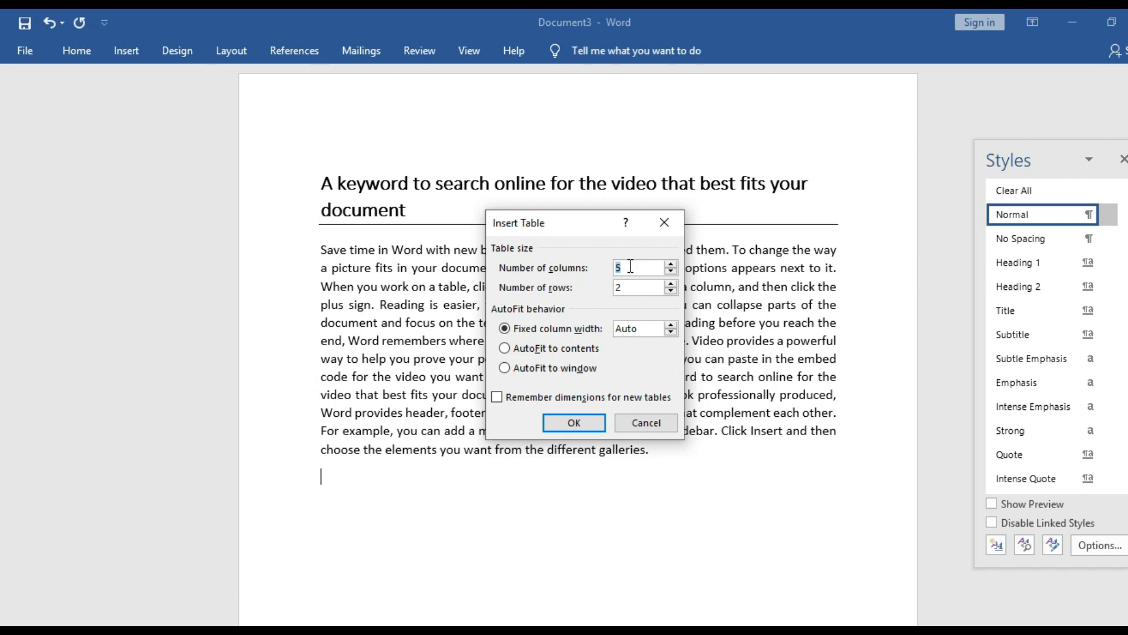
pyautogui.write('3')
pyautogui.doubleClick(630, 289)
pyautogui.write('5')
pyautogui.click(597, 421)
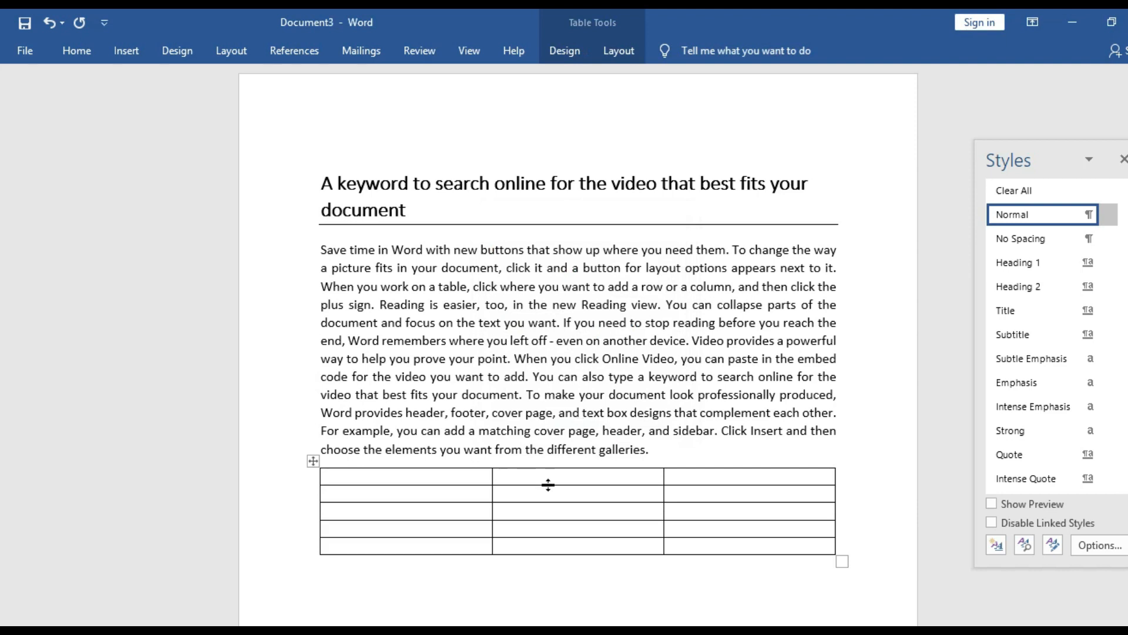
pyautogui.click(666, 448)
pyautogui.press('Return')
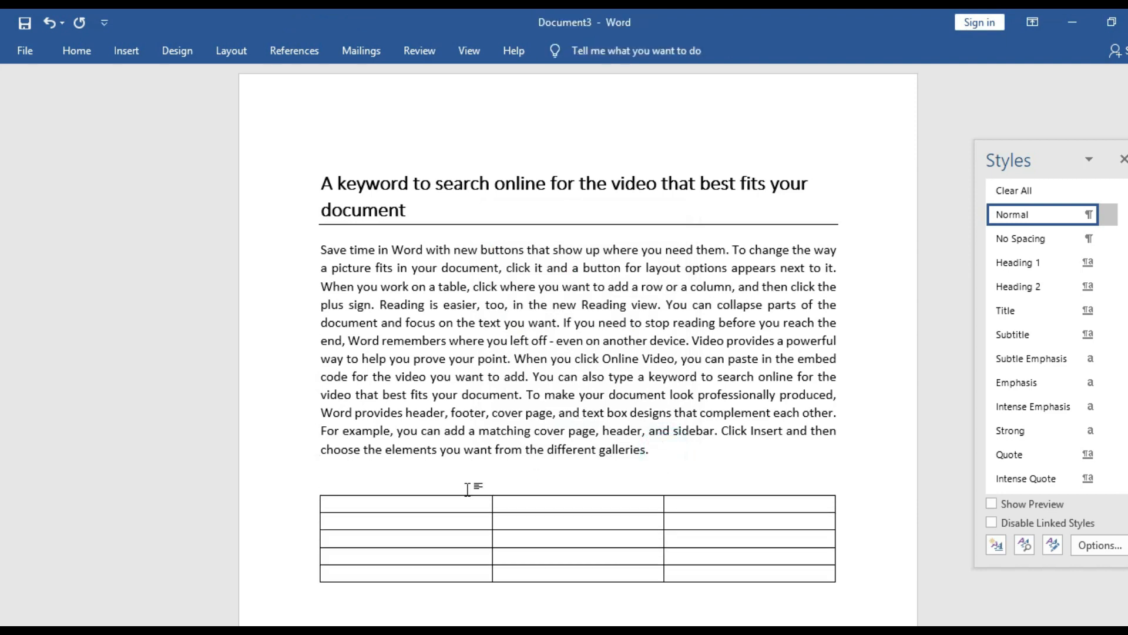
# - Fill the table's header row with the column titles SN, ITEM and QUANTITY
pyautogui.moveTo(321, 523)
pyautogui.click(353, 503)
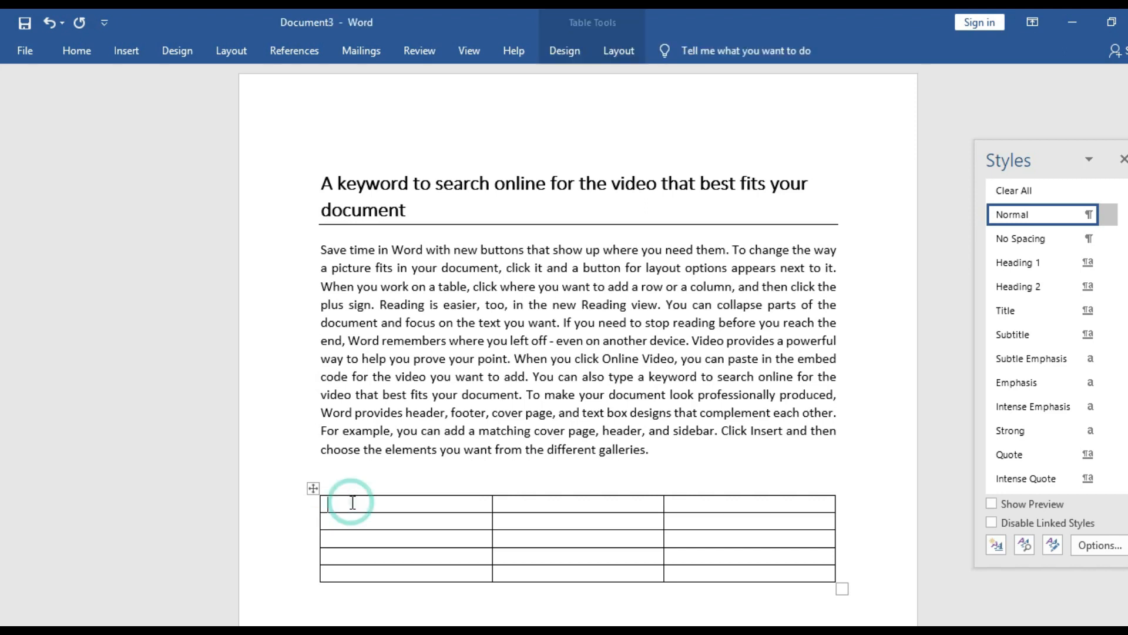
pyautogui.write('S')
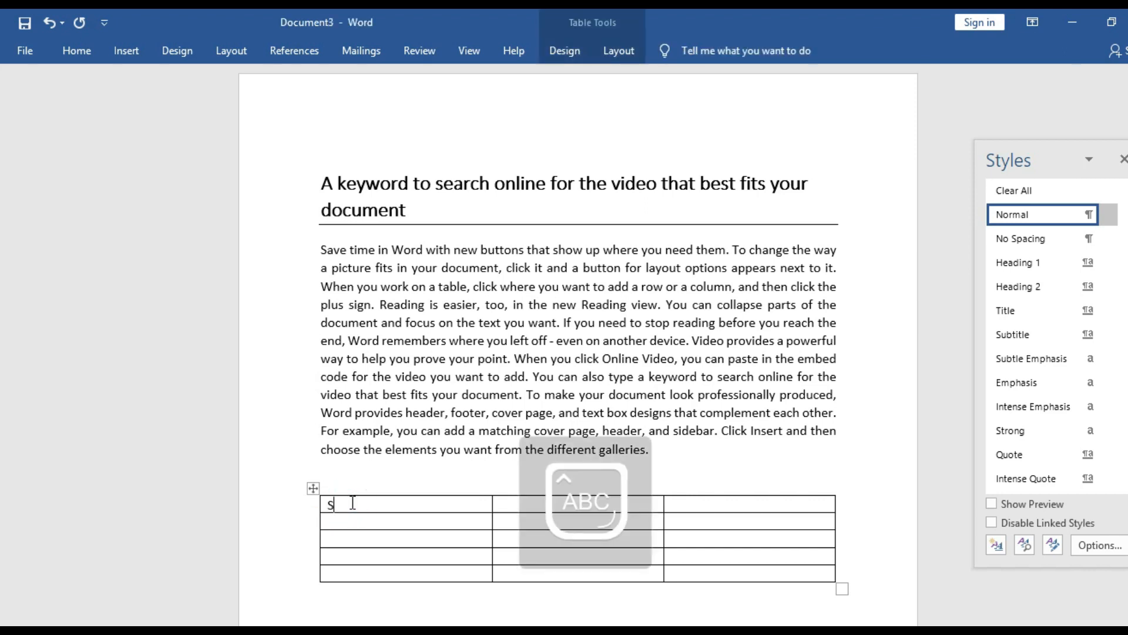
pyautogui.write('N')
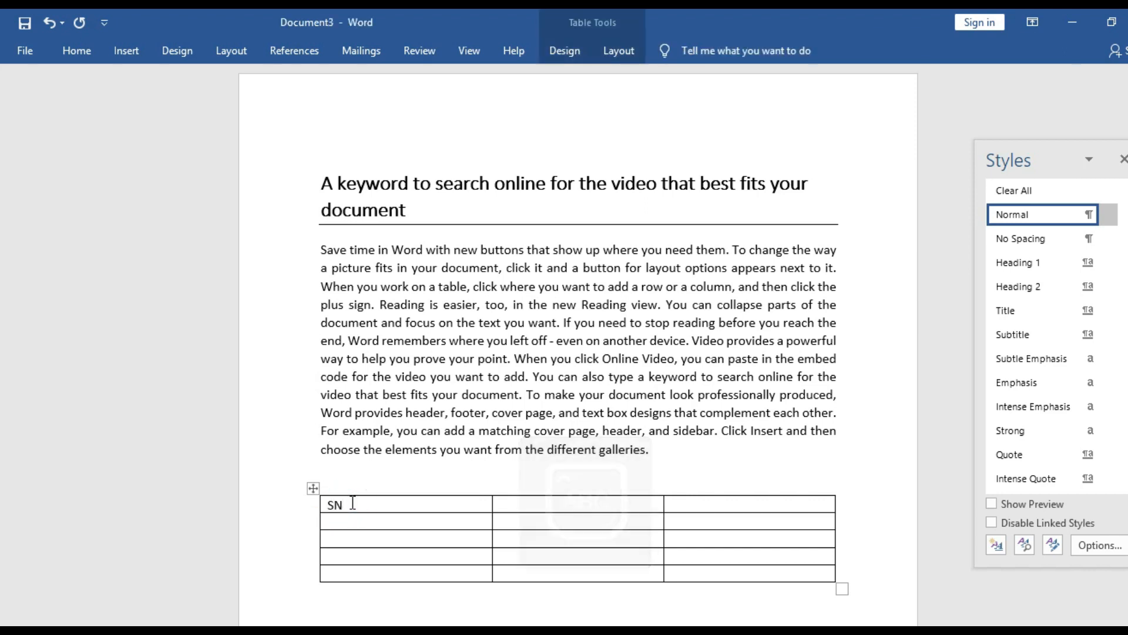
pyautogui.click(528, 505)
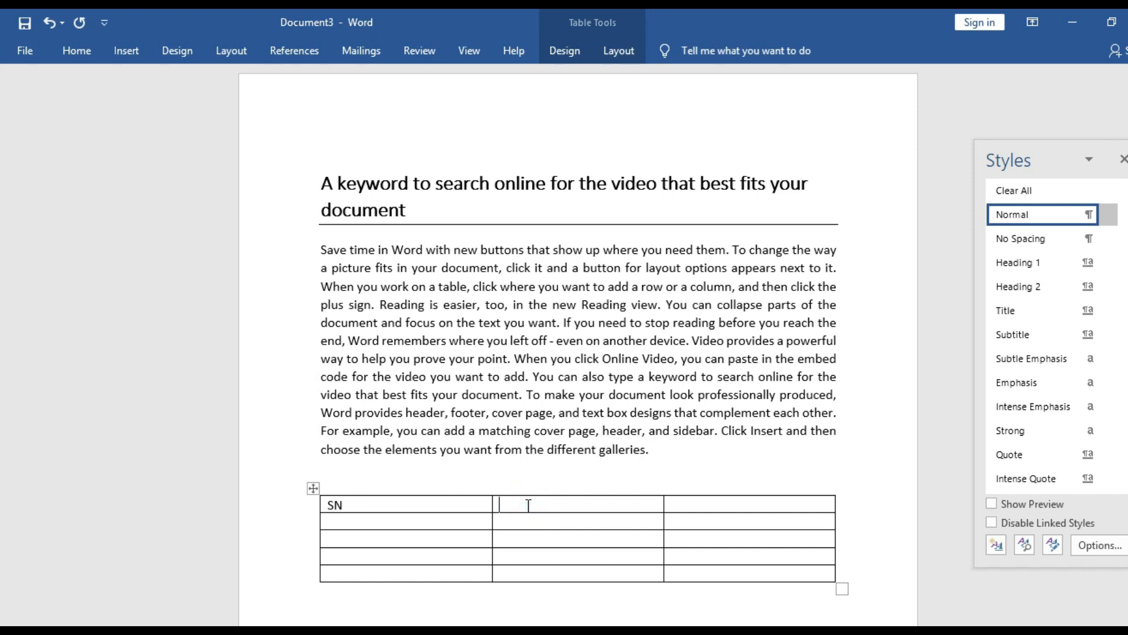
pyautogui.write('ITEM')
pyautogui.click(693, 504)
pyautogui.write('QUANTITY')
# - Narrow the SN column to fit its short entries, and move the boundary between ITEM and QUANTITY to narrow the ITEM column
pyautogui.moveTo(493, 500); pyautogui.dragTo(366, 500)
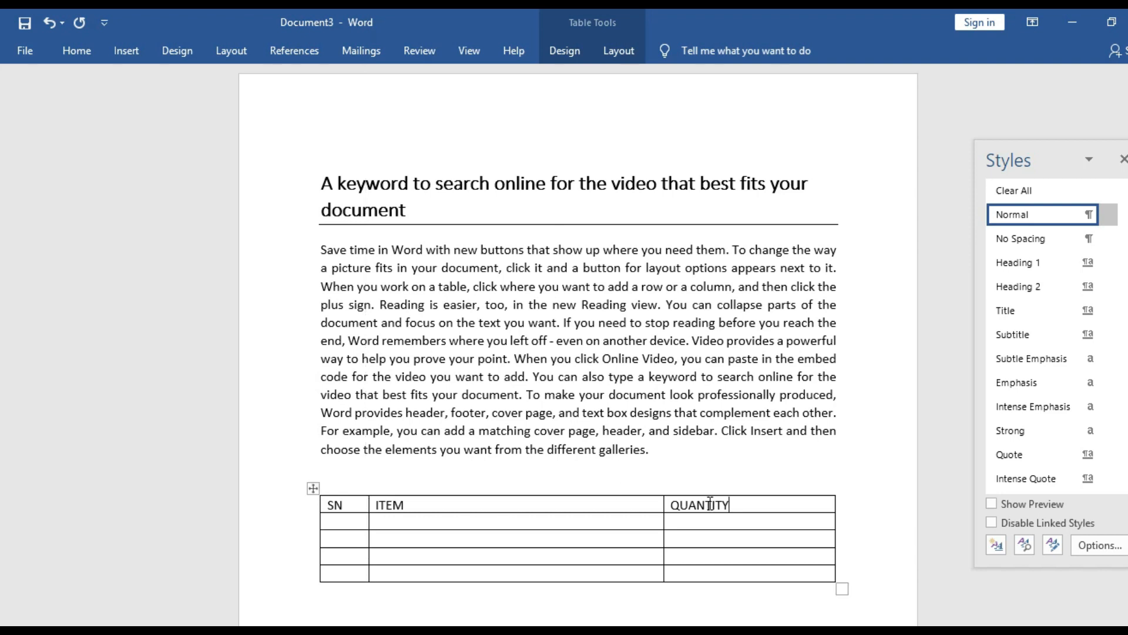
pyautogui.moveTo(664, 505); pyautogui.dragTo(578, 514)
pyautogui.click(646, 504)
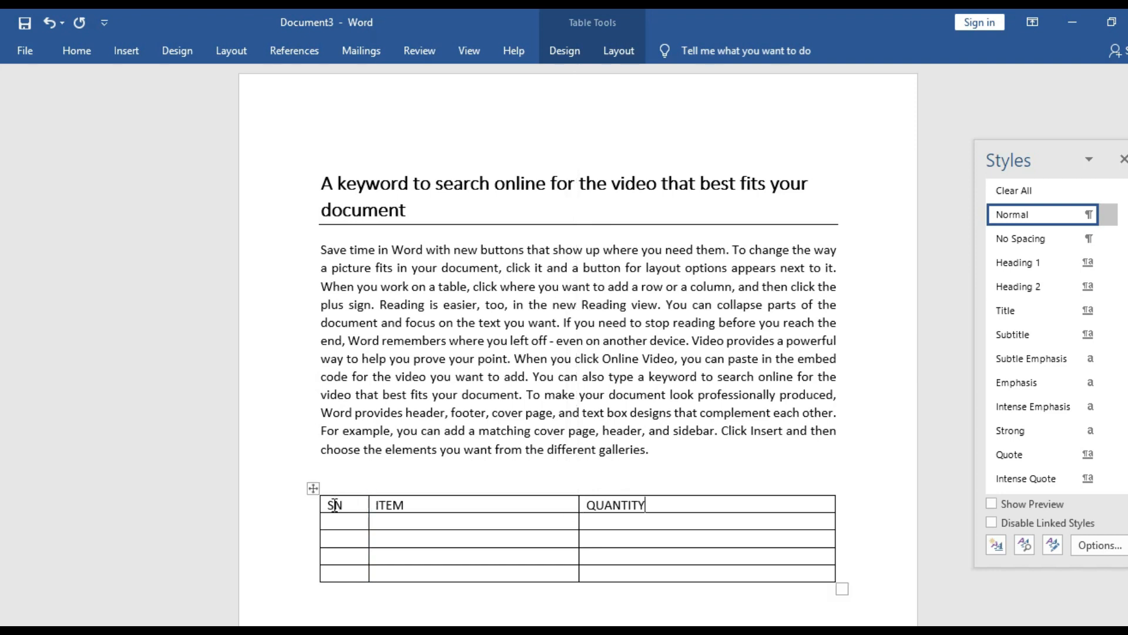
# - Number the four rows under SN from 1 to 4
pyautogui.click(340, 526)
pyautogui.write('1')
pyautogui.press('Down')
pyautogui.write('2')
pyautogui.press('Down')
pyautogui.write('3')
pyautogui.press('Down')
pyautogui.write('4')
# - Enter Bags, Shoes and Wigs as the first three entries of the ITEM column
pyautogui.click(399, 522)
pyautogui.write('BA')
pyautogui.press('BackSpace')
pyautogui.write('A')
pyautogui.press('BackSpace')
pyautogui.write('ags')
pyautogui.press('Down')
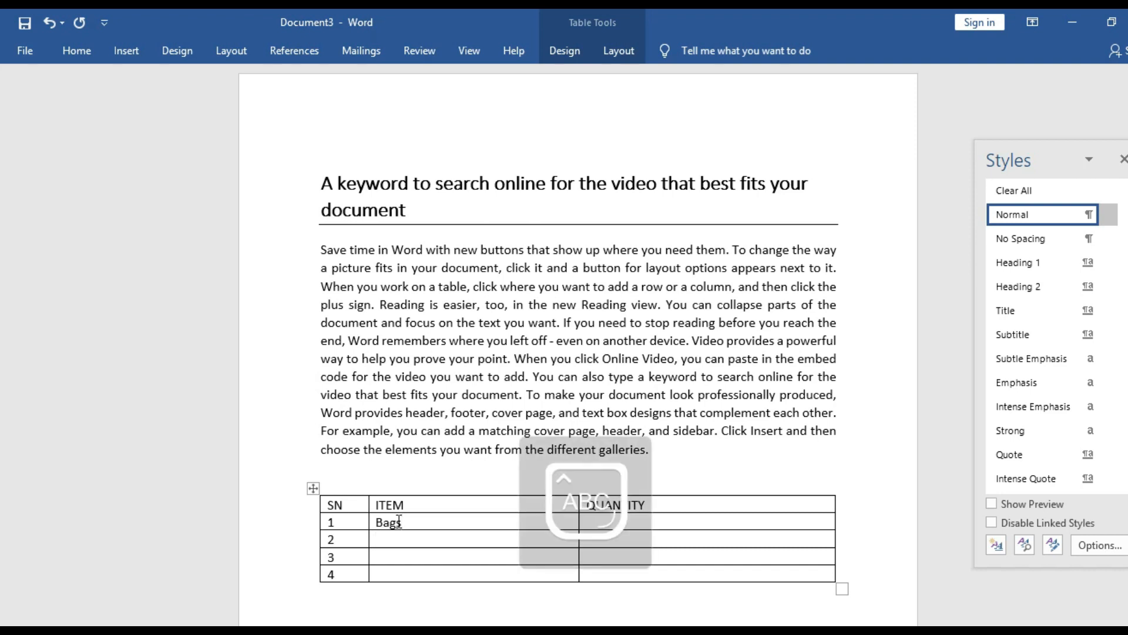
pyautogui.write('Shoes')
pyautogui.press('Down')
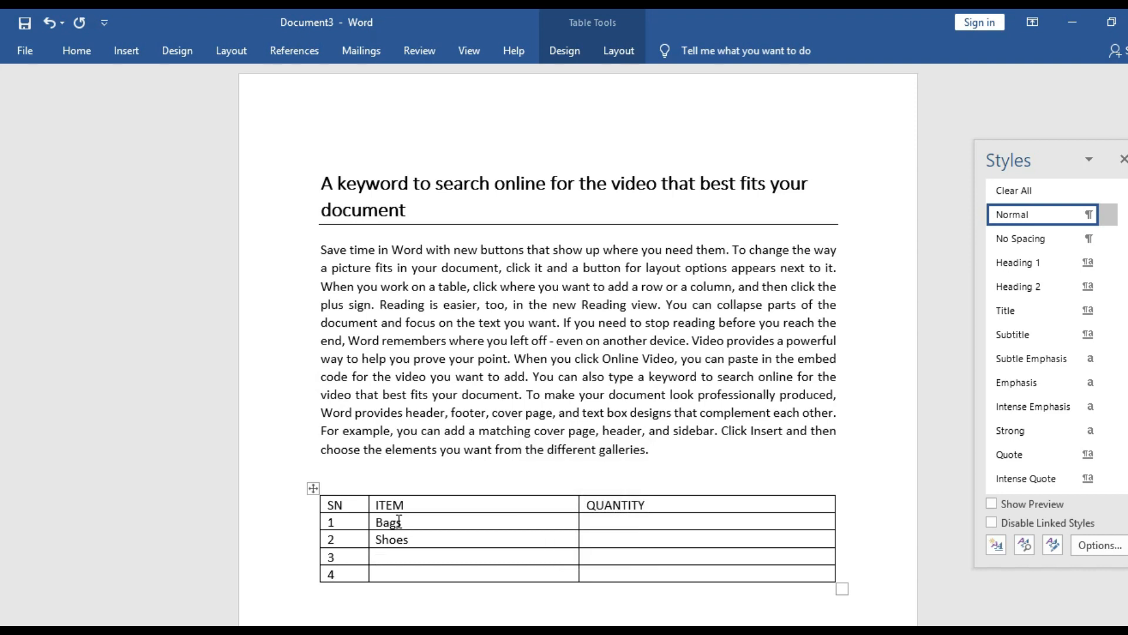
pyautogui.write('Wigs')
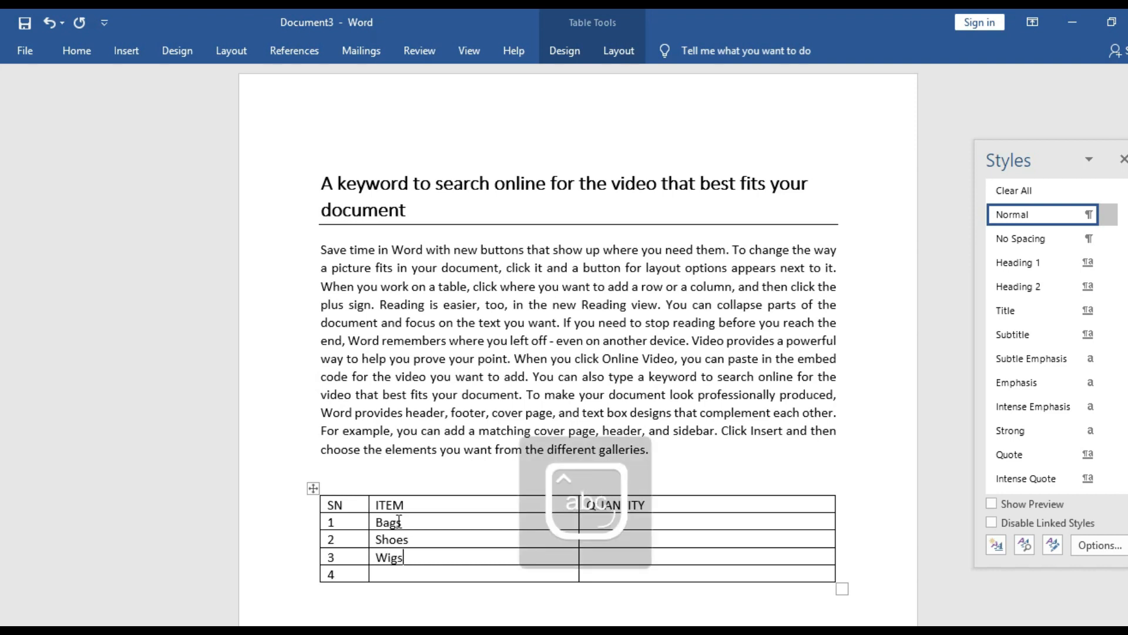
pyautogui.press('Down')
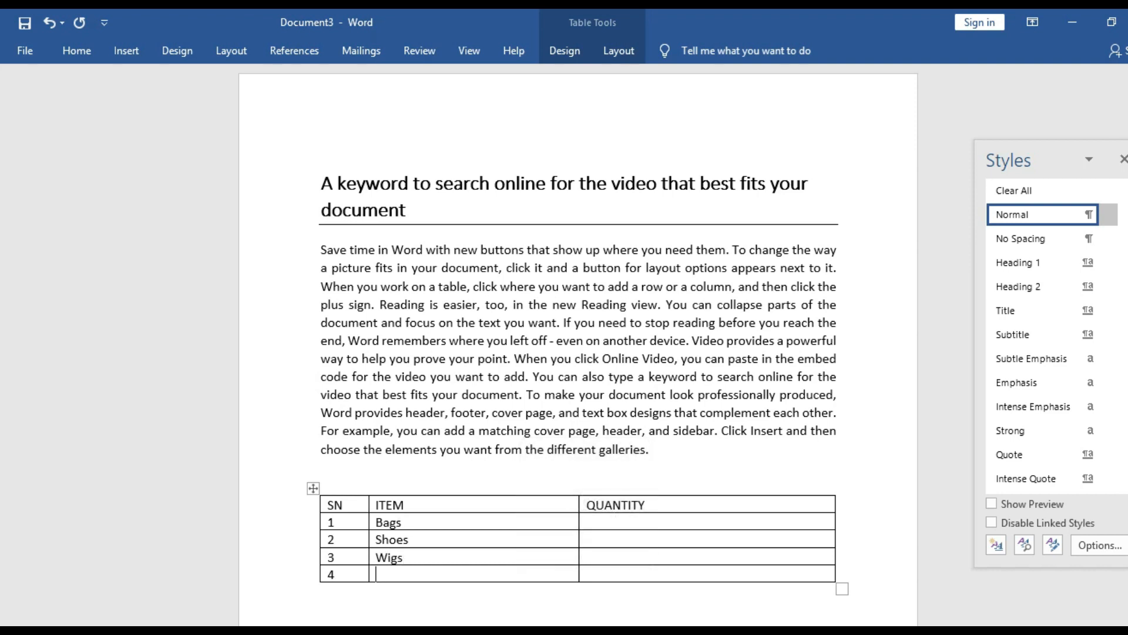
# - Check the item names in Report 1, and enter Dress as the fourth item in the Document3 table
pyautogui.moveTo(692, 632)
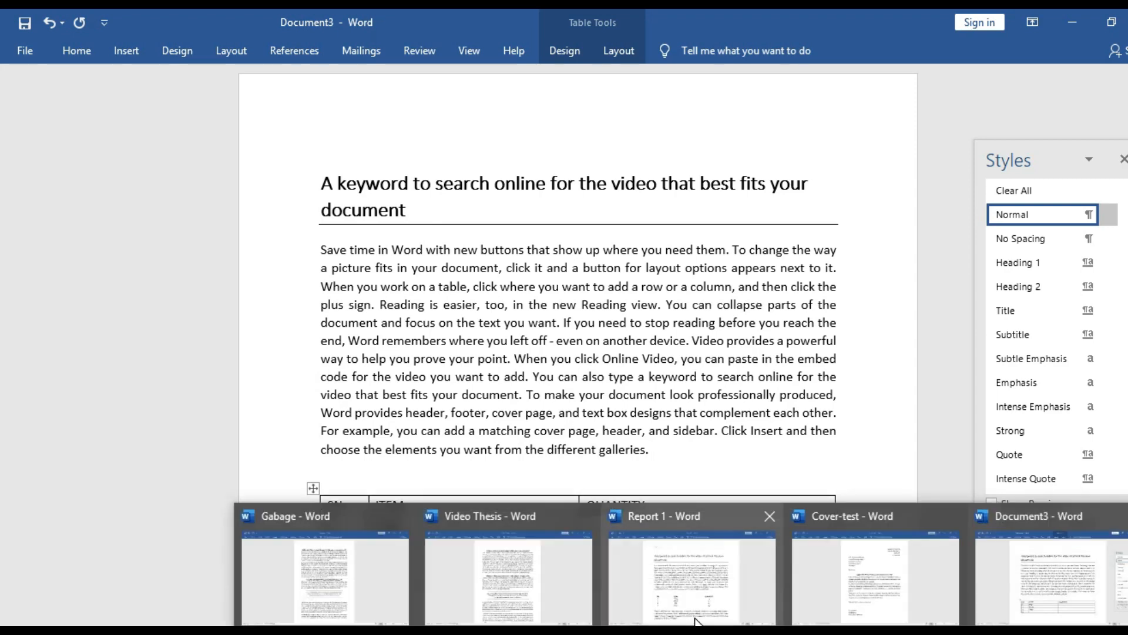
pyautogui.click(695, 622)
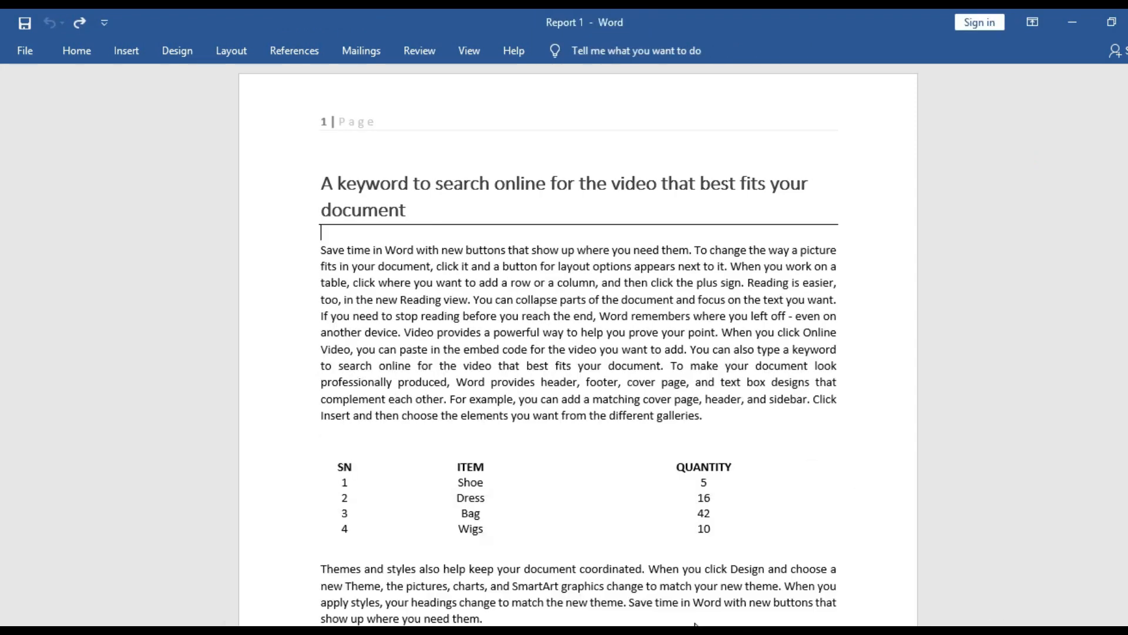
pyautogui.moveTo(692, 632)
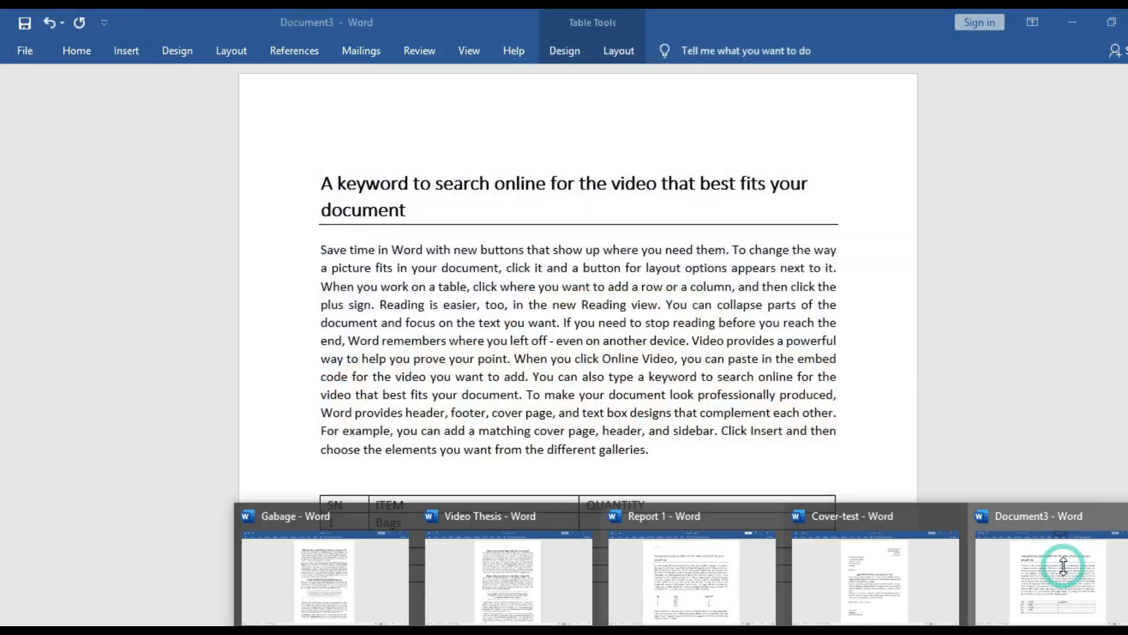
pyautogui.click(1052, 566)
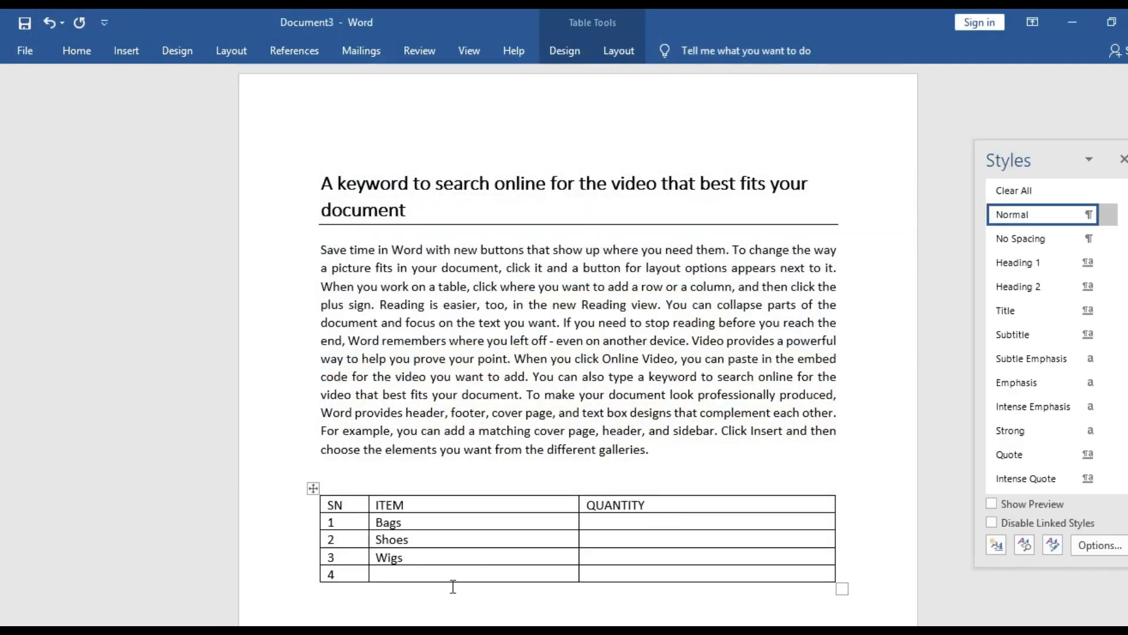
pyautogui.write('Dress')
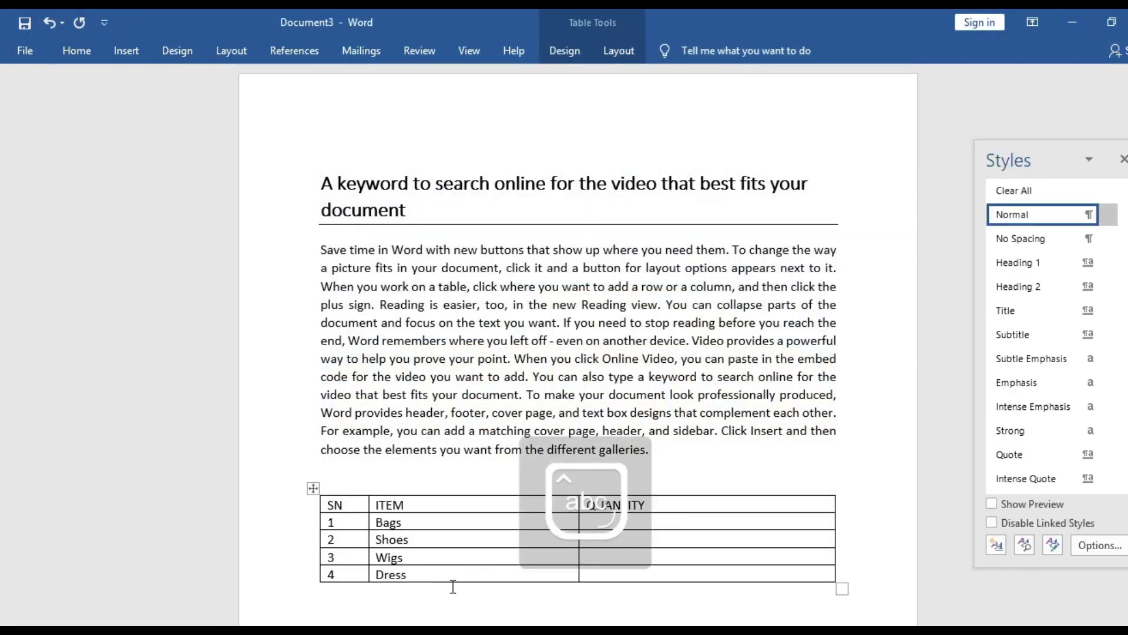
# - Enter the quantities 10, 22, 45 and 100 for rows 1 to 4 of the QUANTITY column
pyautogui.click(661, 507)
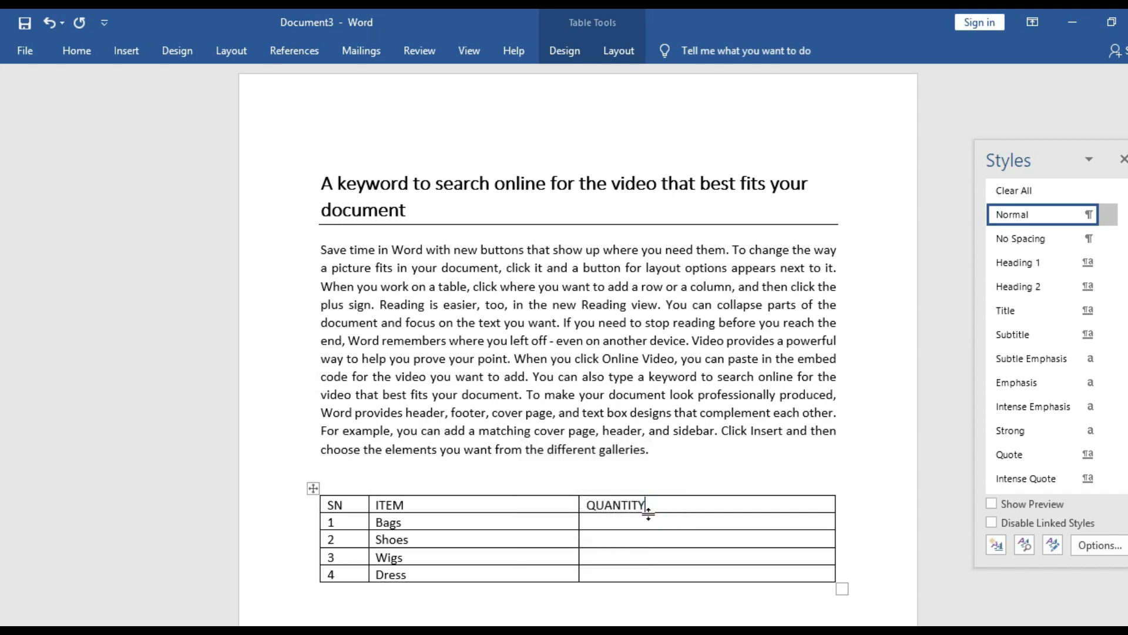
pyautogui.click(635, 520)
pyautogui.write('10')
pyautogui.press('Down')
pyautogui.write('22')
pyautogui.press('Down')
pyautogui.write('45')
pyautogui.press('Down')
pyautogui.write('100')
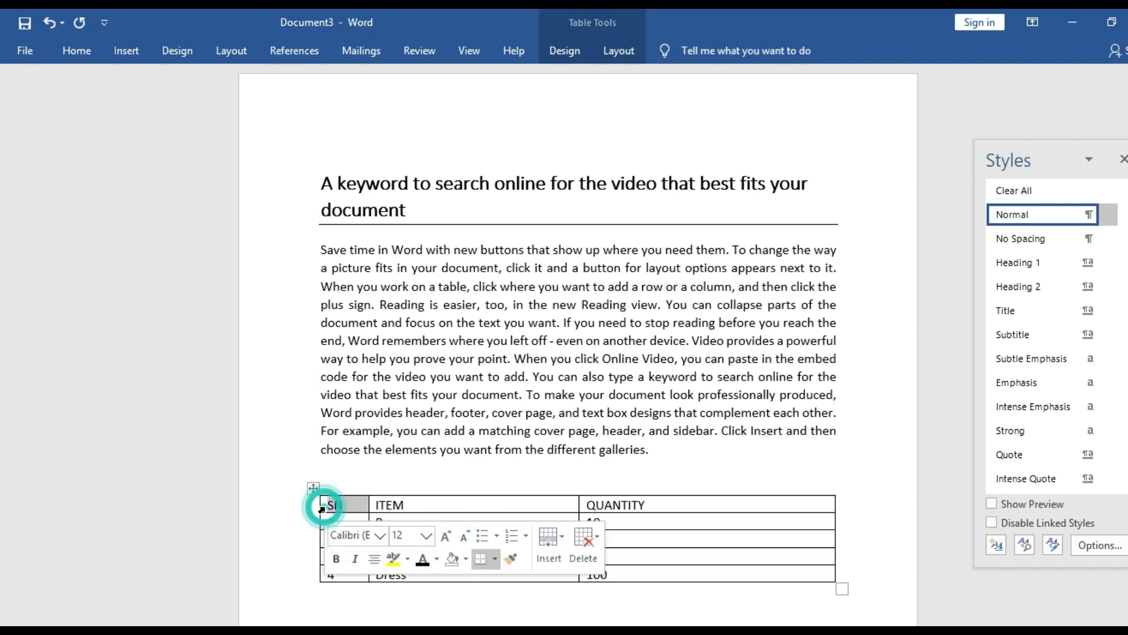
# - Make the table's header row bold
pyautogui.doubleClick(322, 509)
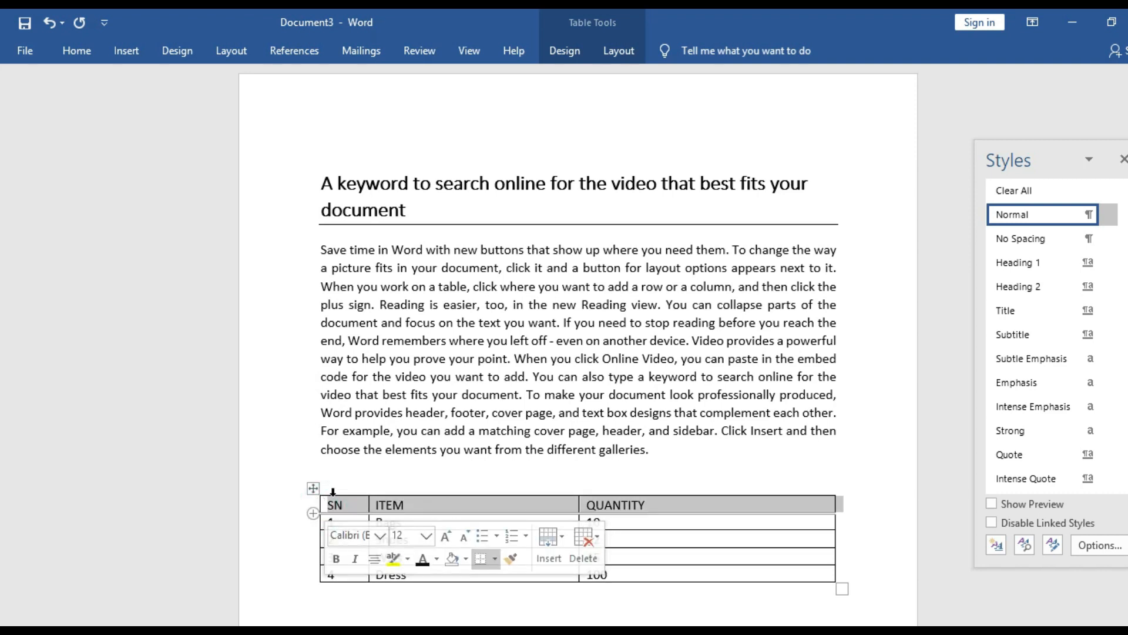
pyautogui.click(83, 45)
pyautogui.click(156, 110)
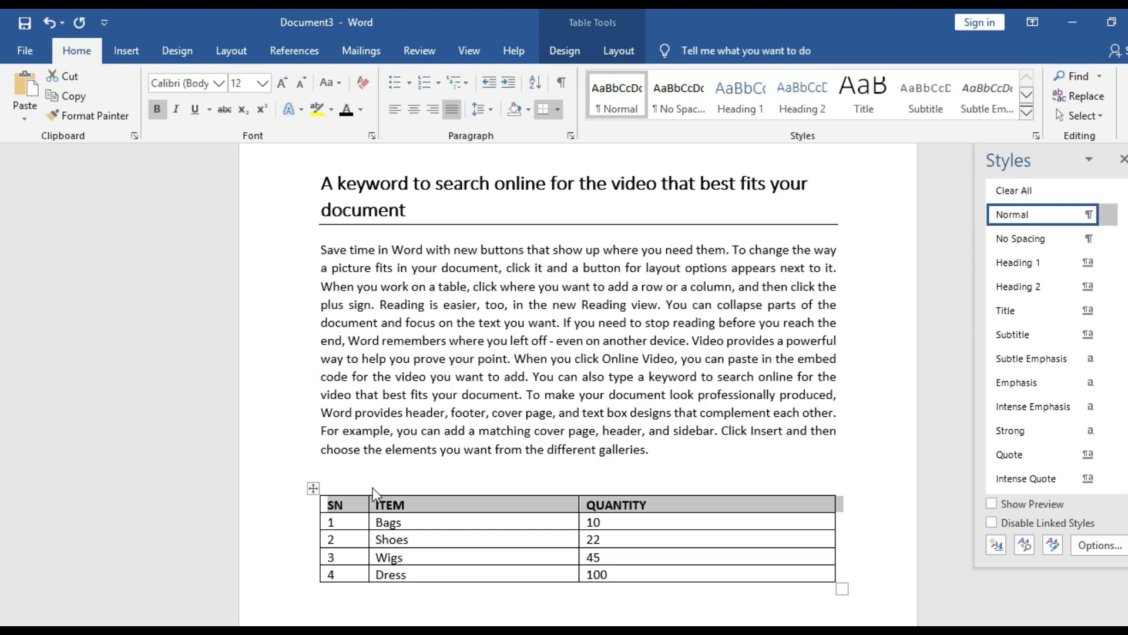
# - Center the text in all cells of the item table
pyautogui.click(330, 511)
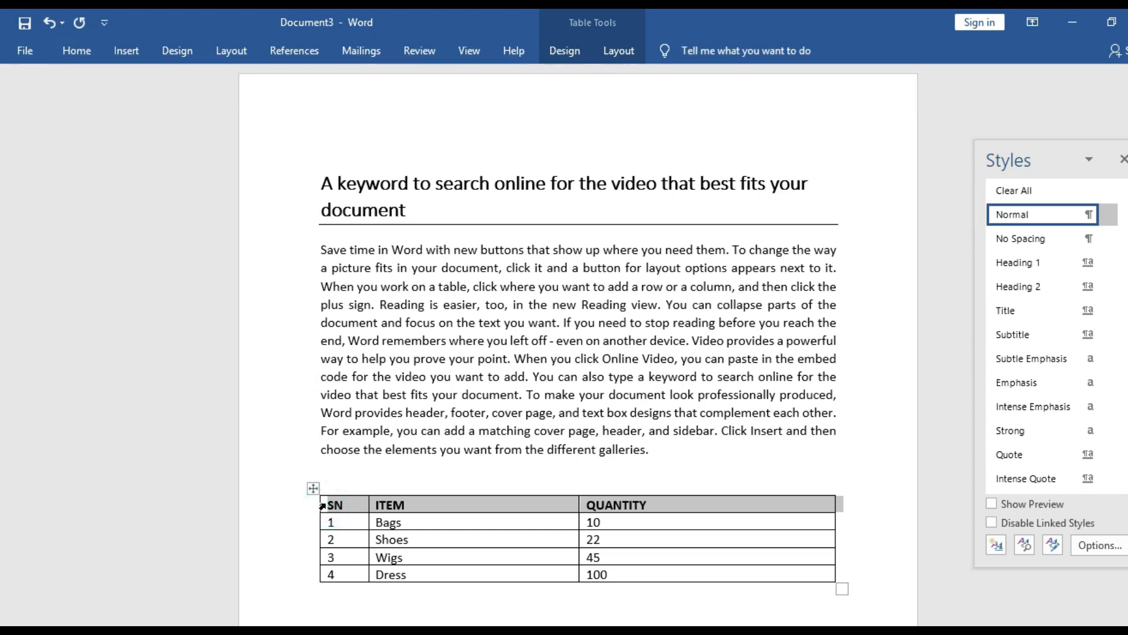
pyautogui.moveTo(323, 501); pyautogui.dragTo(693, 576)
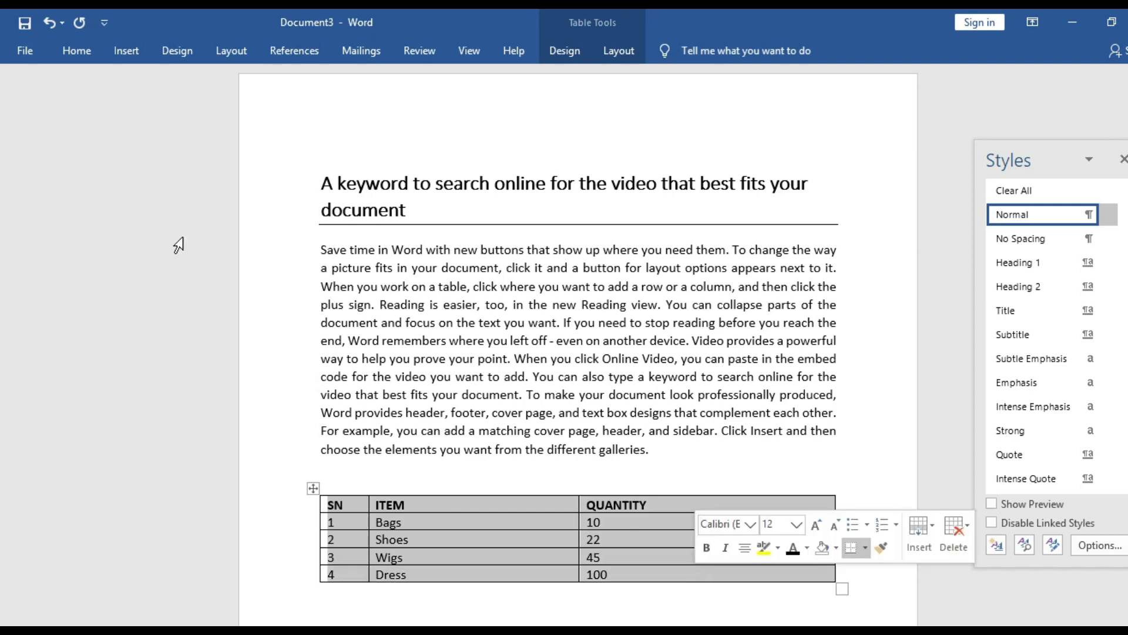
pyautogui.click(81, 48)
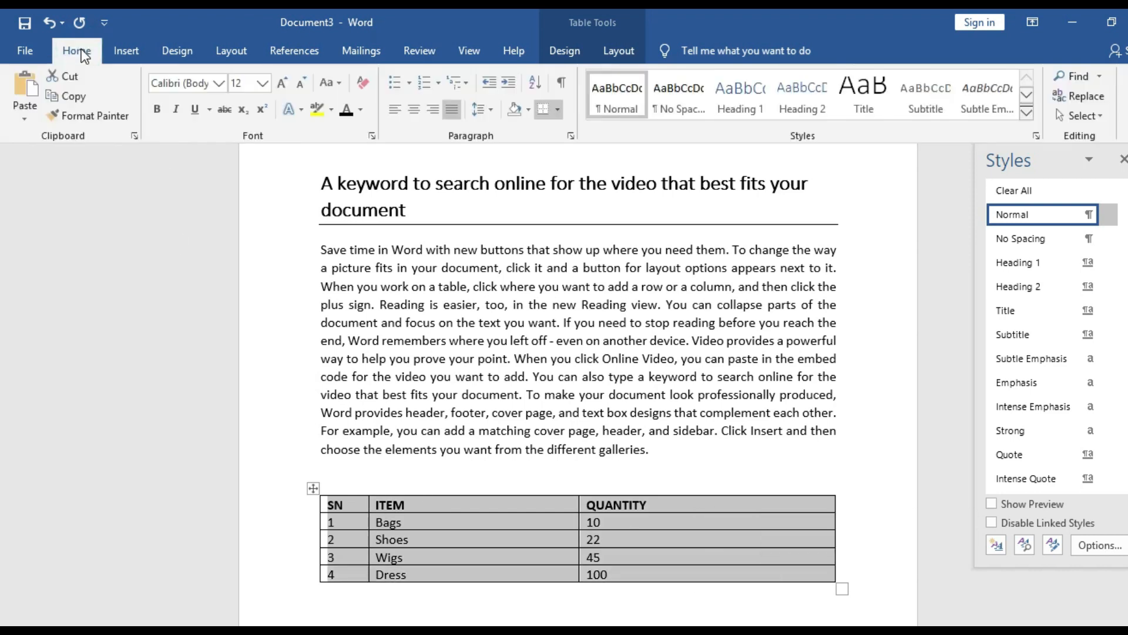
pyautogui.click(421, 113)
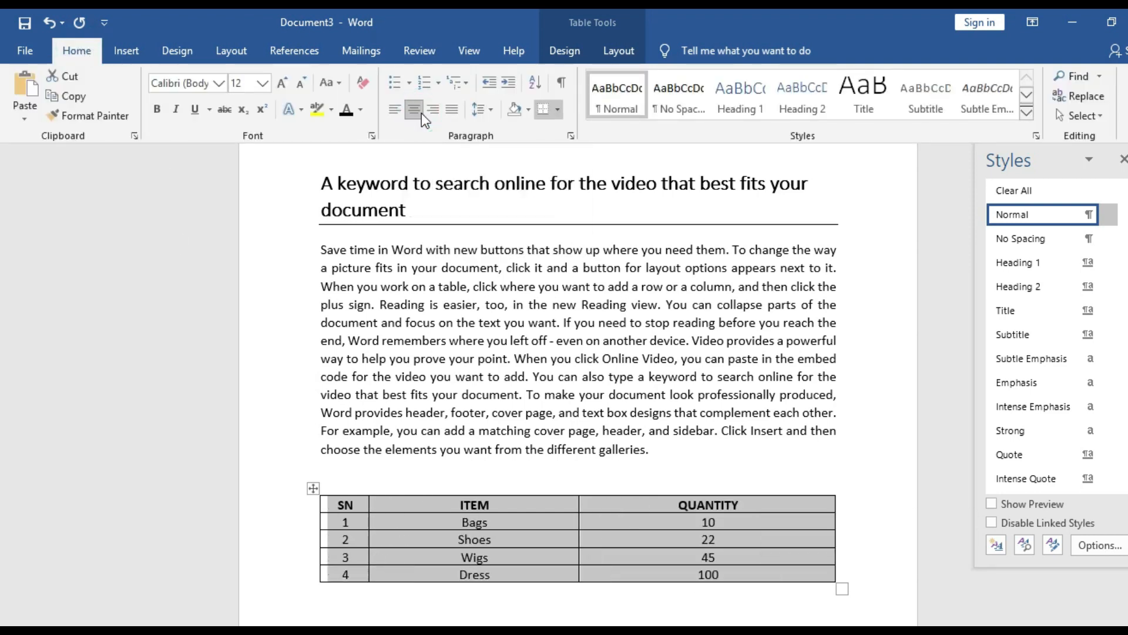
# - Remove all borders from the item table
pyautogui.click(317, 489)
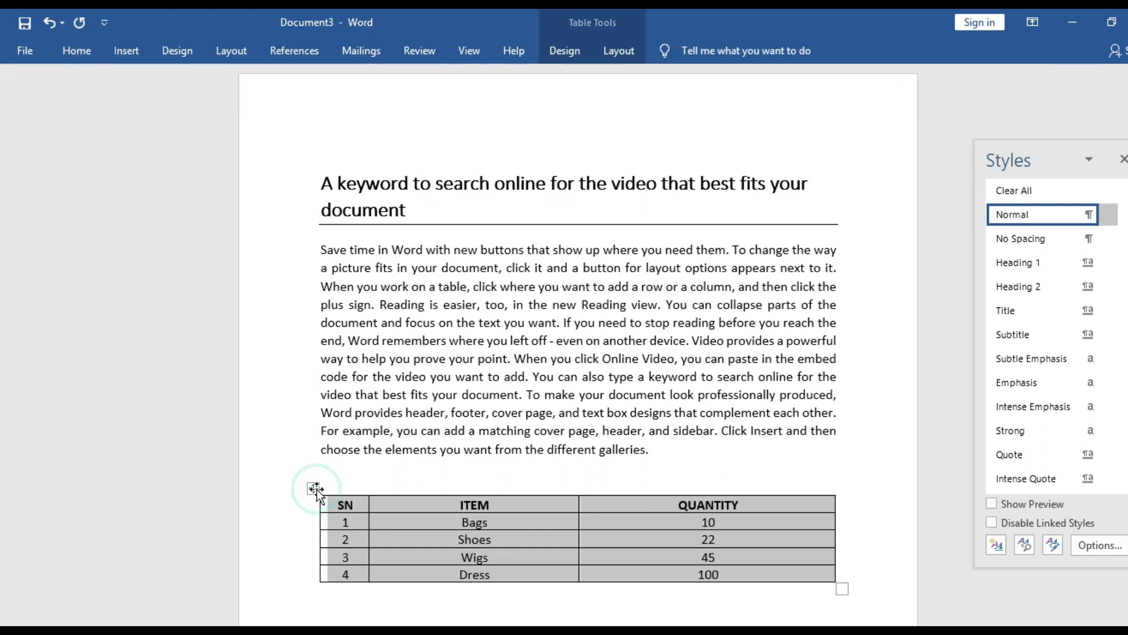
pyautogui.click(313, 488)
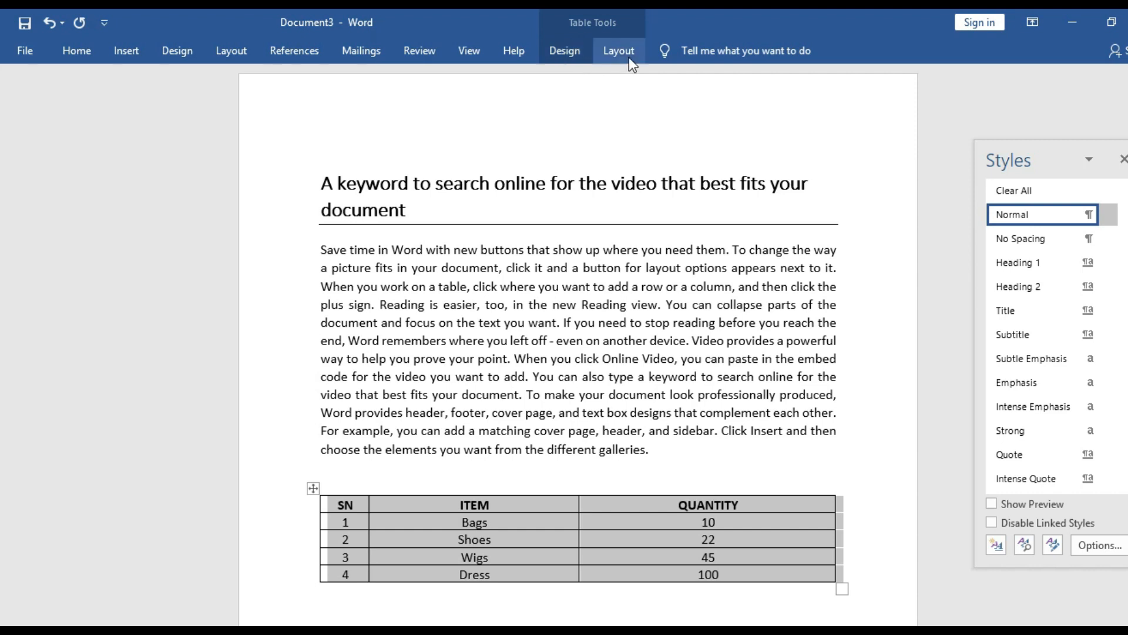
pyautogui.click(565, 51)
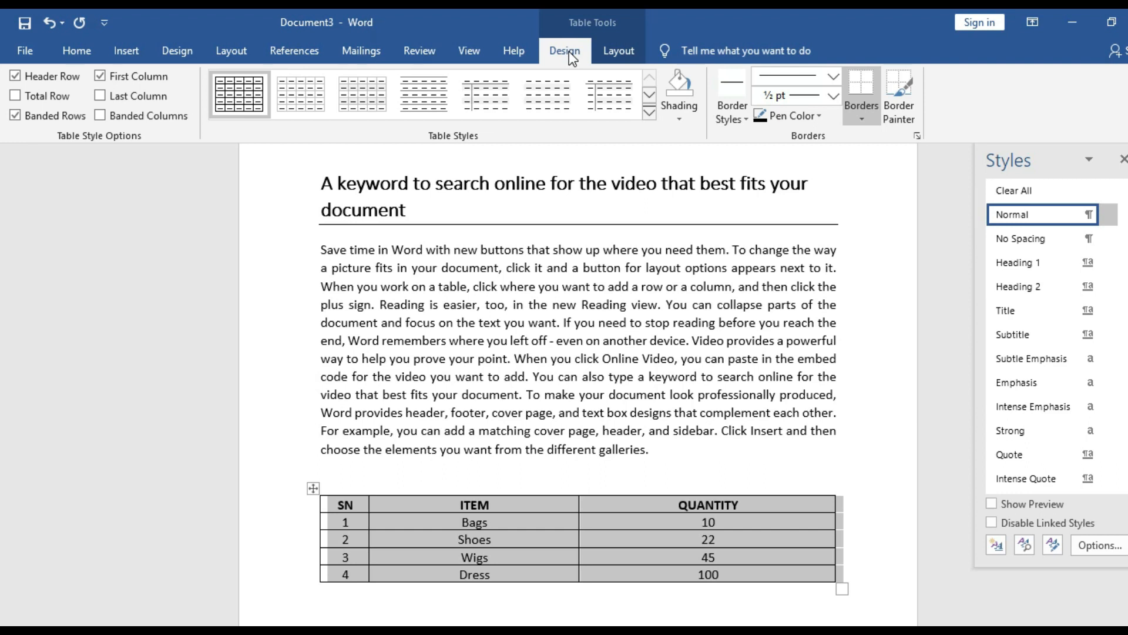
pyautogui.click(869, 114)
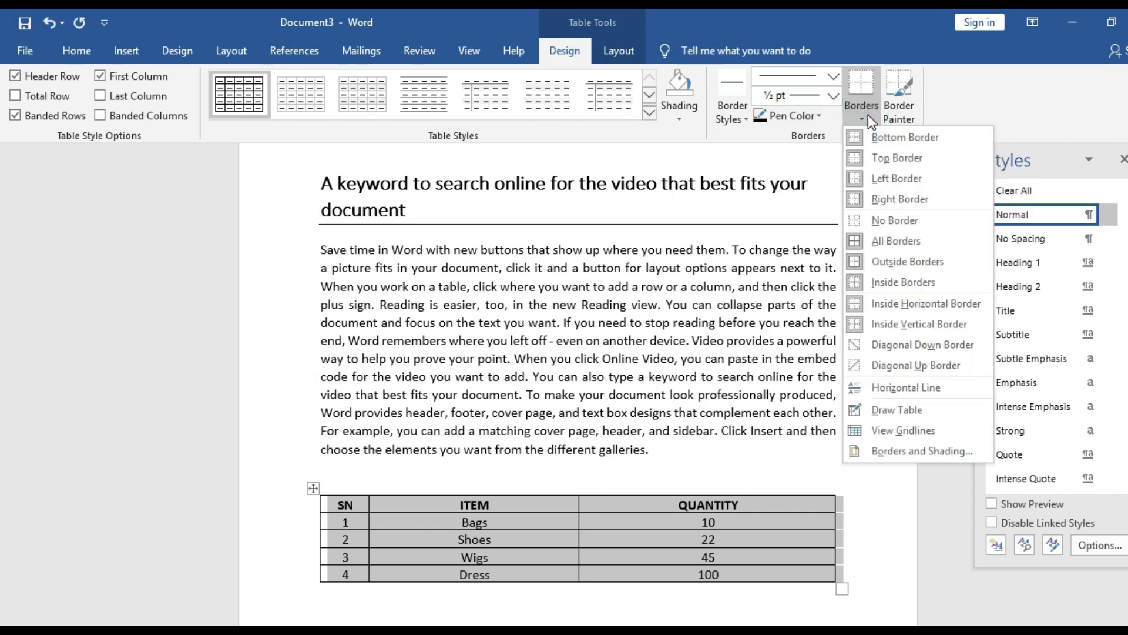
pyautogui.click(880, 221)
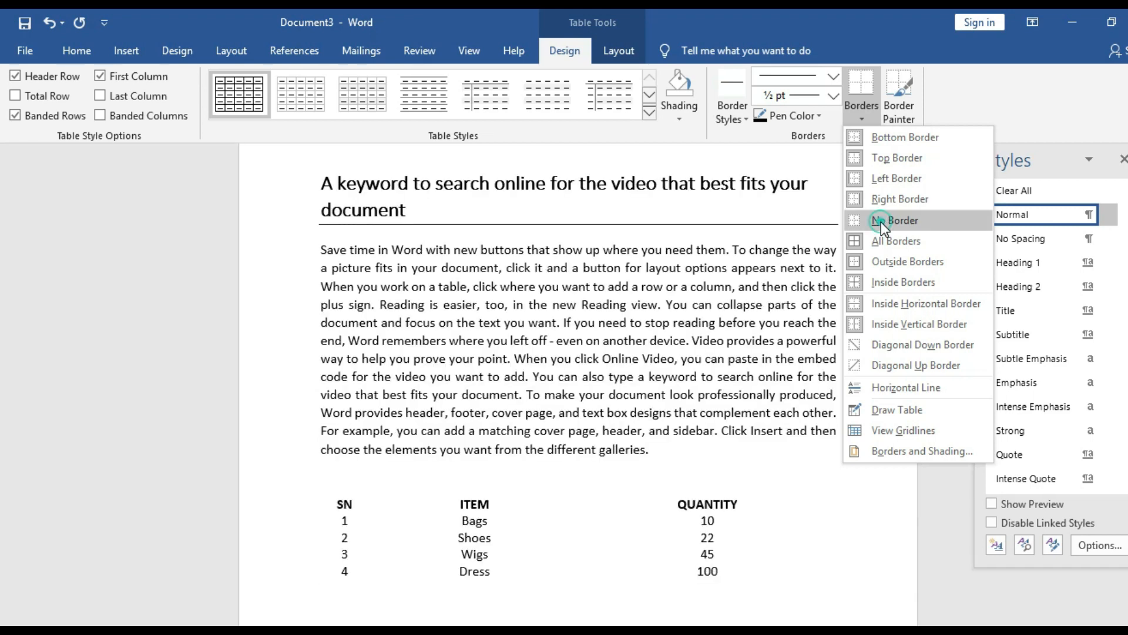
pyautogui.click(864, 555)
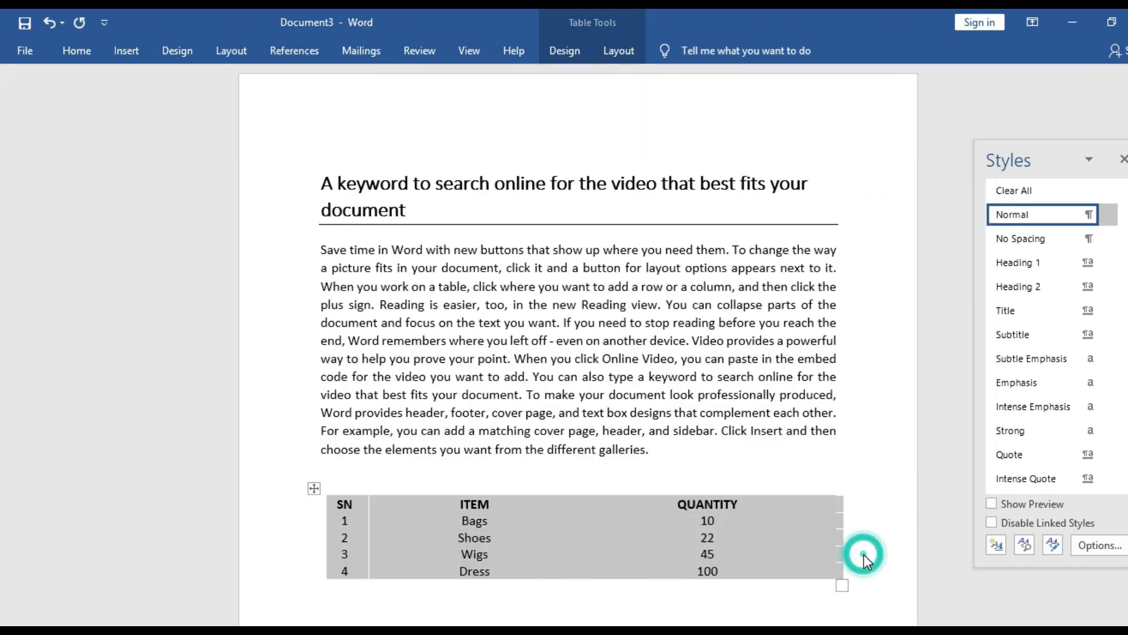
pyautogui.click(623, 611)
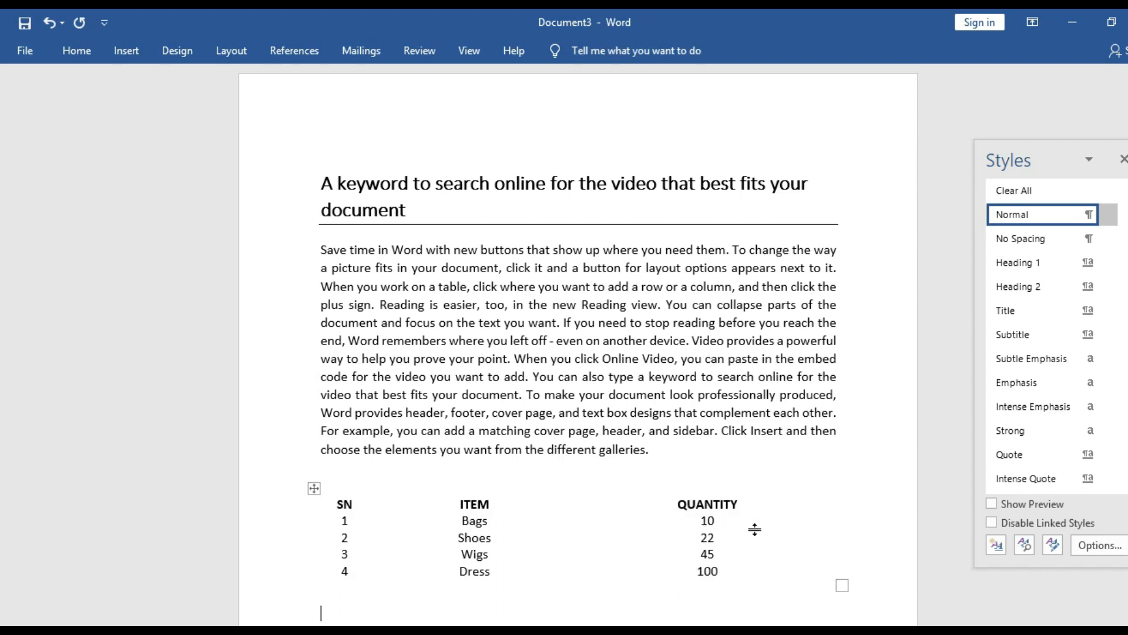
pyautogui.click(748, 586)
# - Switch to Report 1 and copy the paragraph beginning "Themes and styles also help" between the table and the chart
pyautogui.moveTo(713, 629)
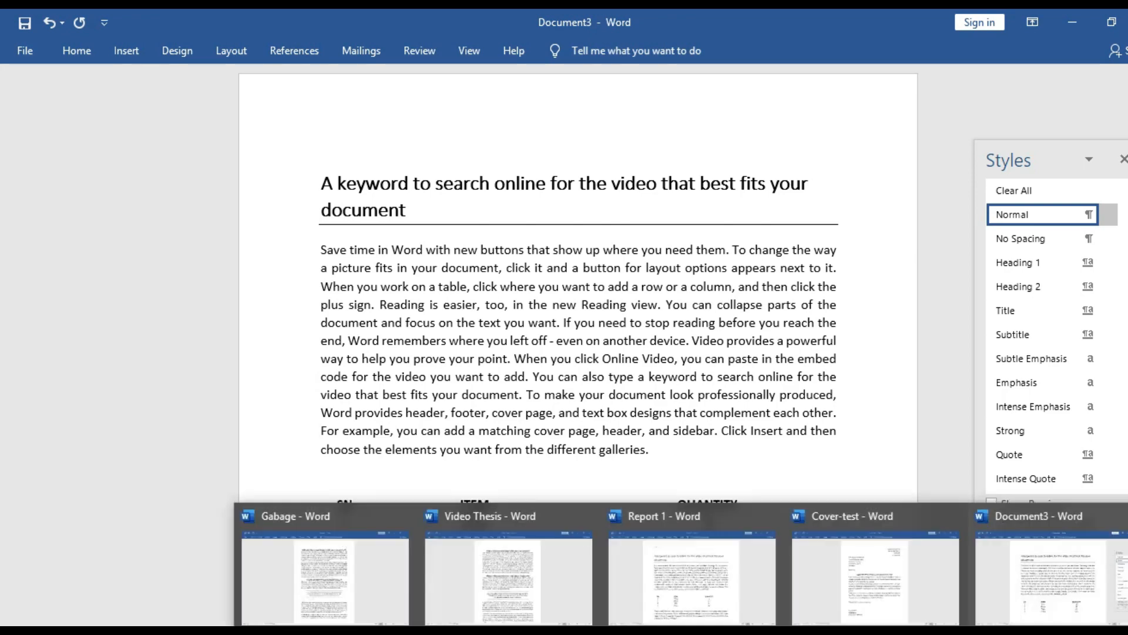
pyautogui.click(711, 616)
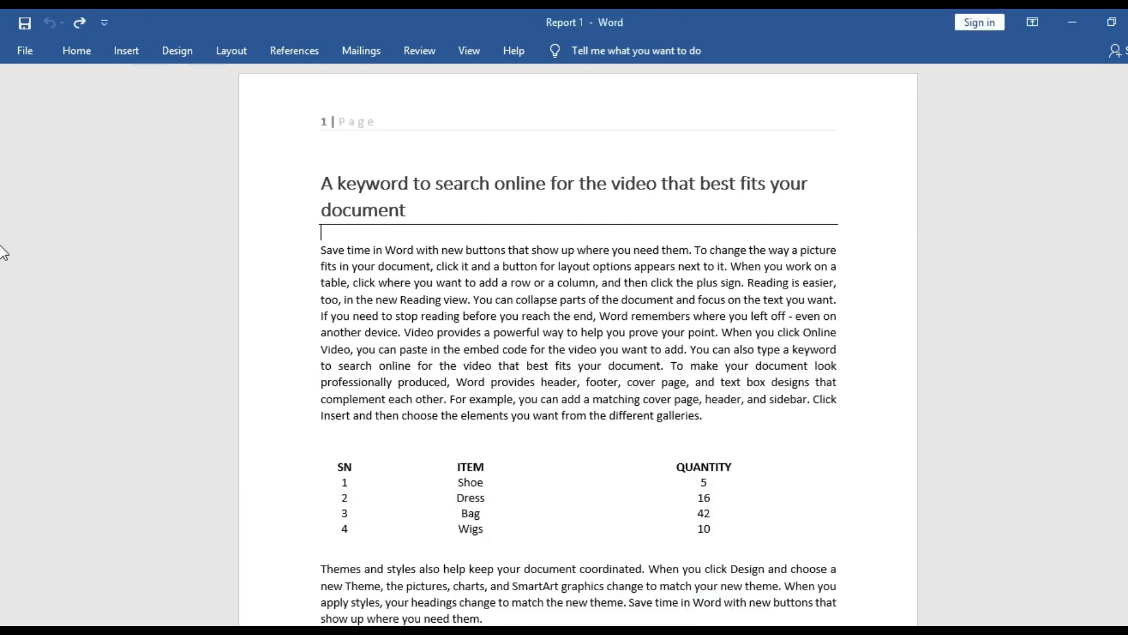
pyautogui.scroll(-3, 6, 355)
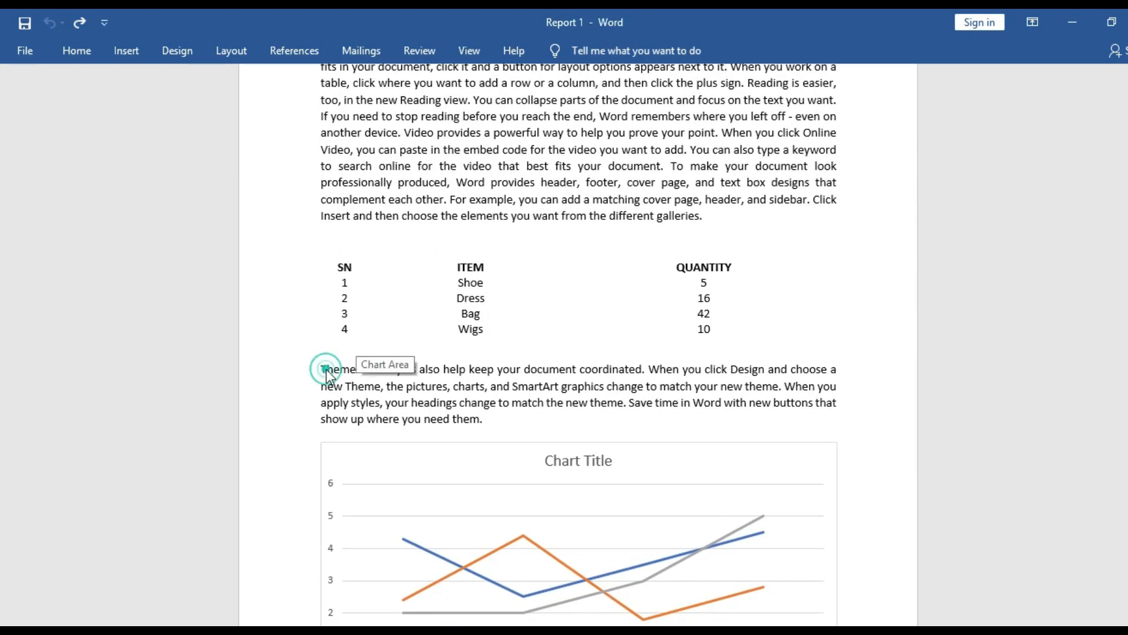
pyautogui.moveTo(322, 369); pyautogui.dragTo(496, 416)
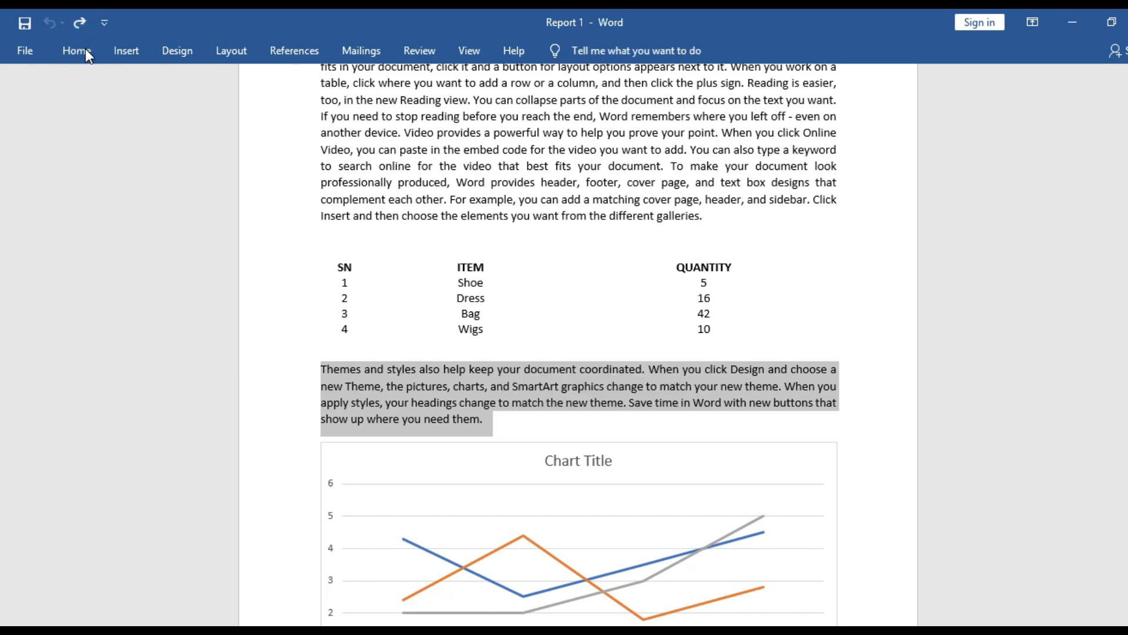
pyautogui.click(1070, 20)
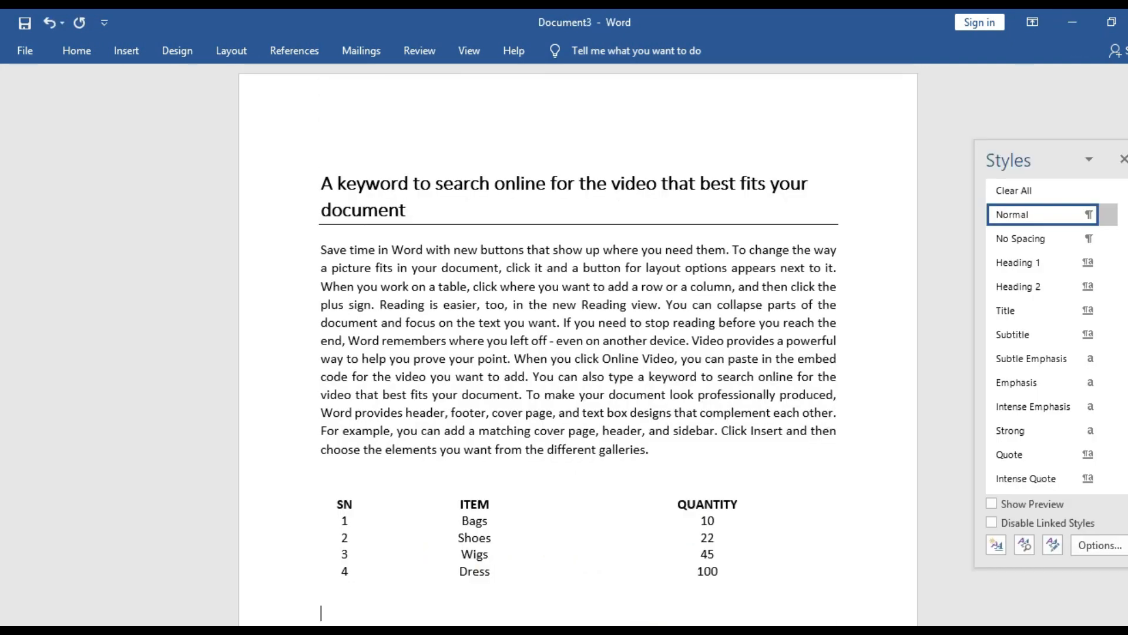
pyautogui.moveTo(692, 632)
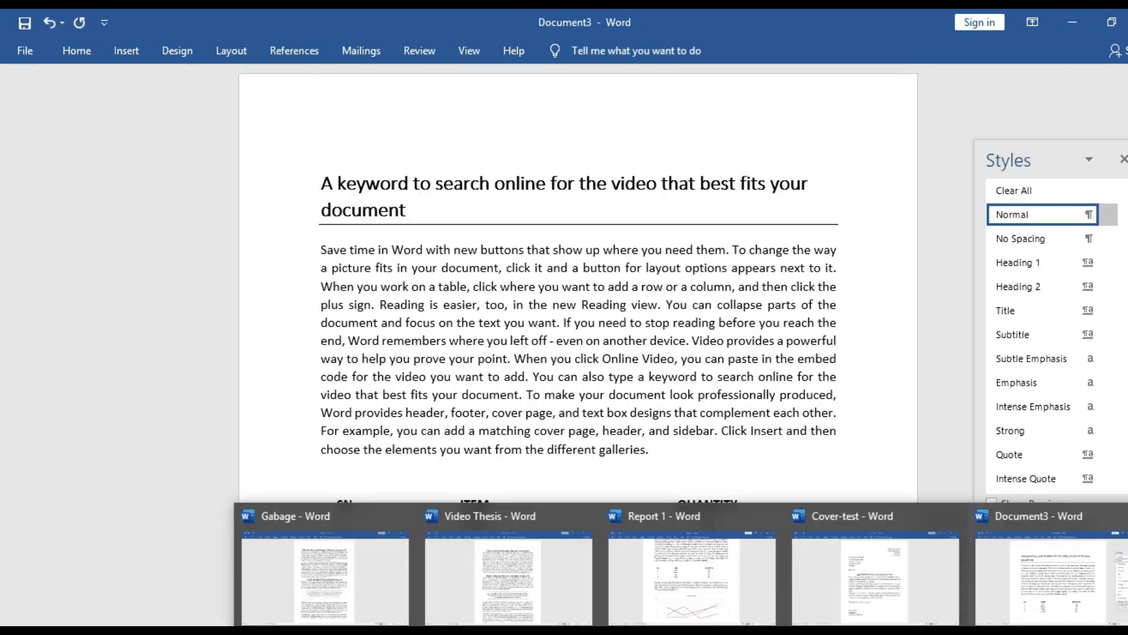
pyautogui.click(739, 567)
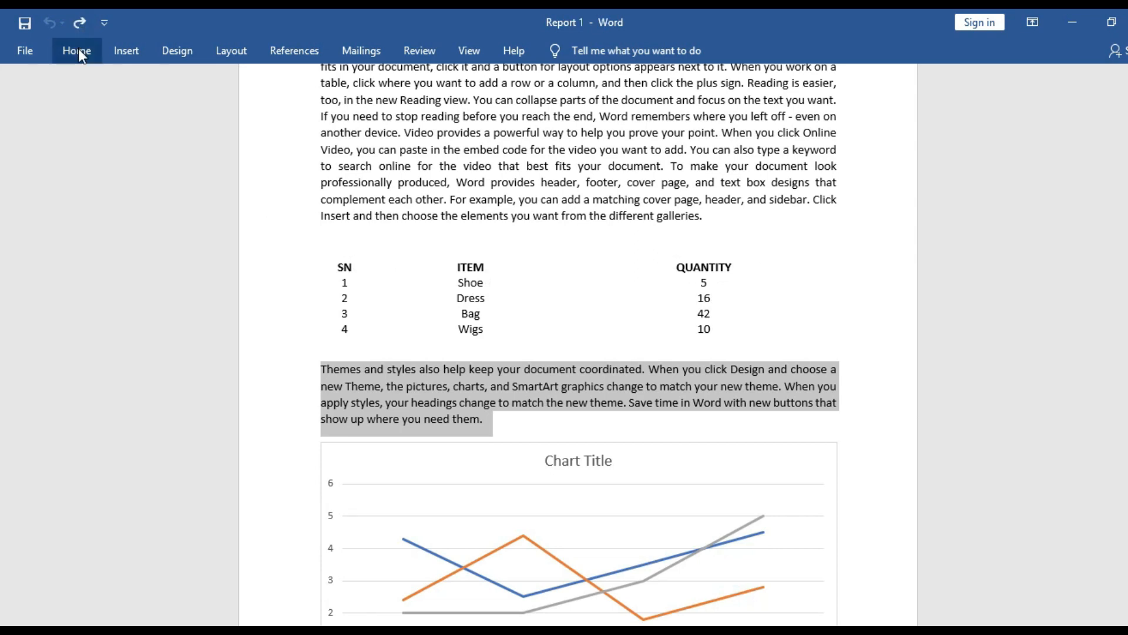
pyautogui.click(79, 50)
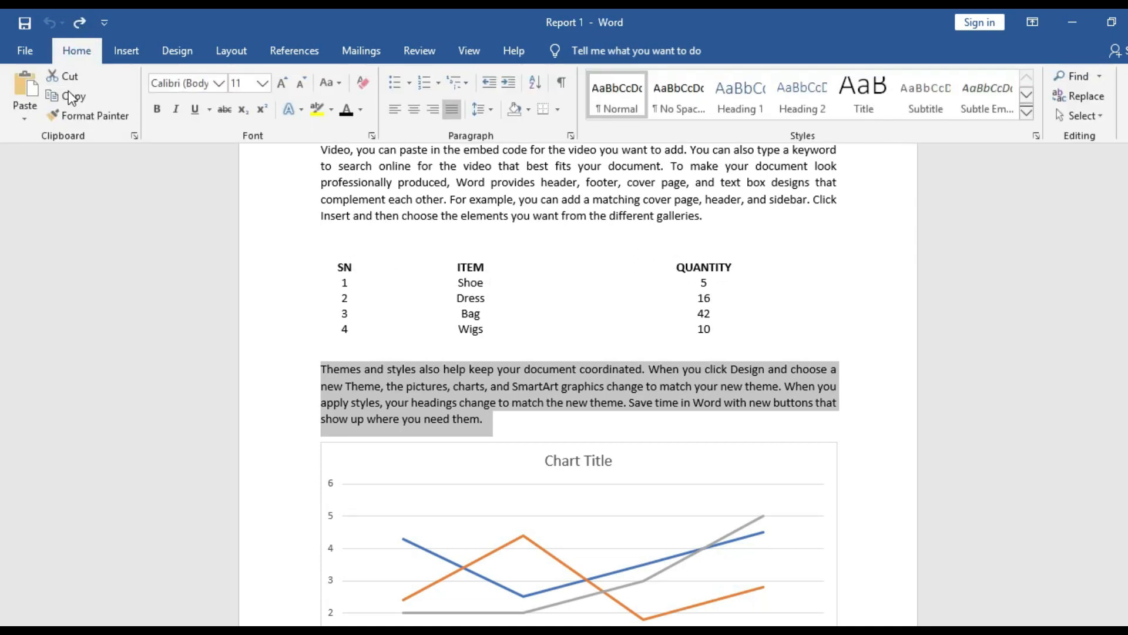
pyautogui.click(67, 100)
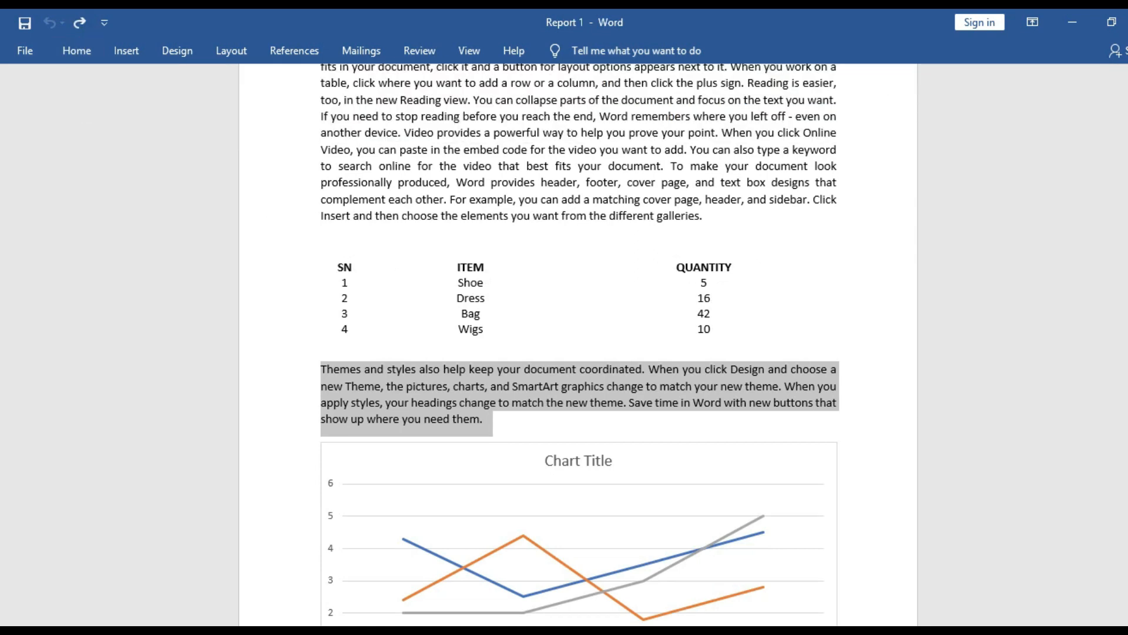
# - Switch back to Document3 and paste the copied paragraph below the item table
pyautogui.moveTo(876, 629)
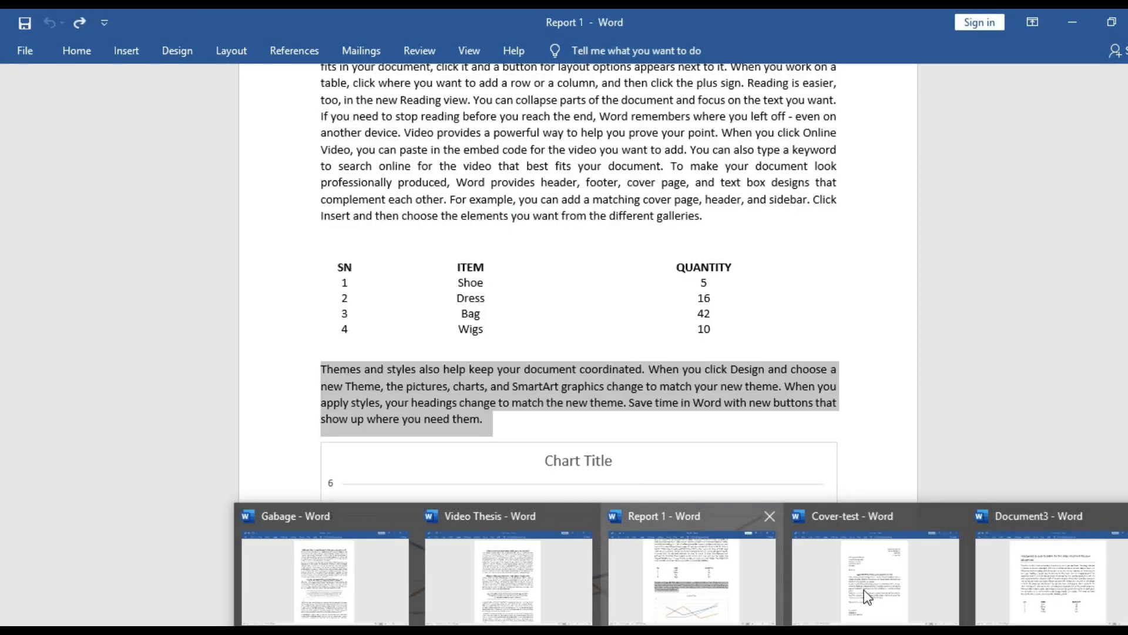
pyautogui.click(1095, 582)
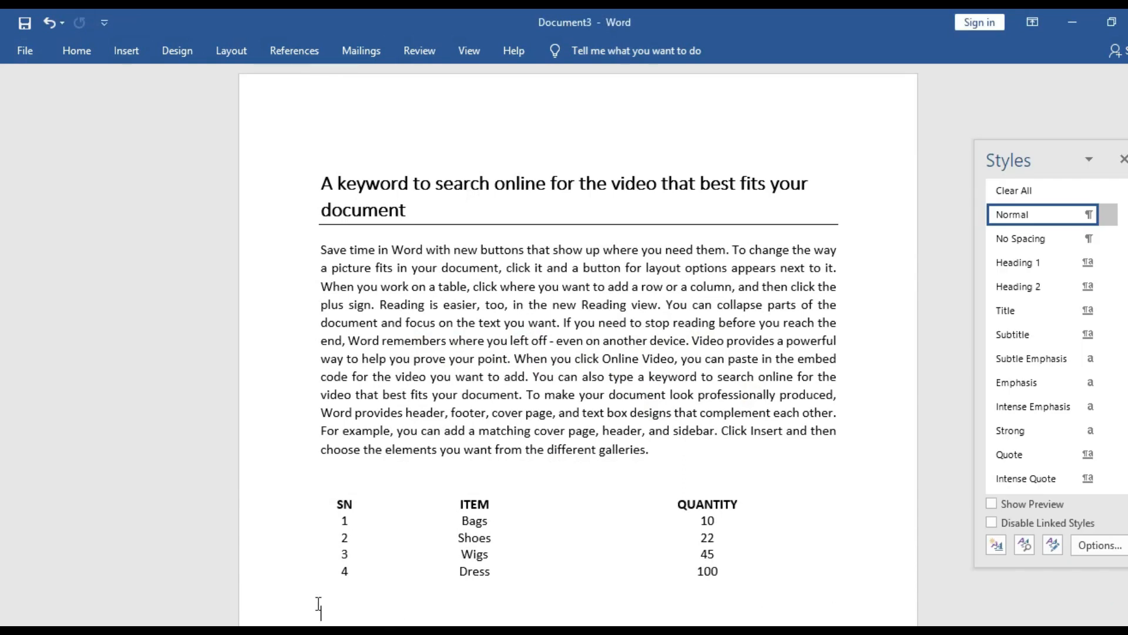
pyautogui.click(76, 52)
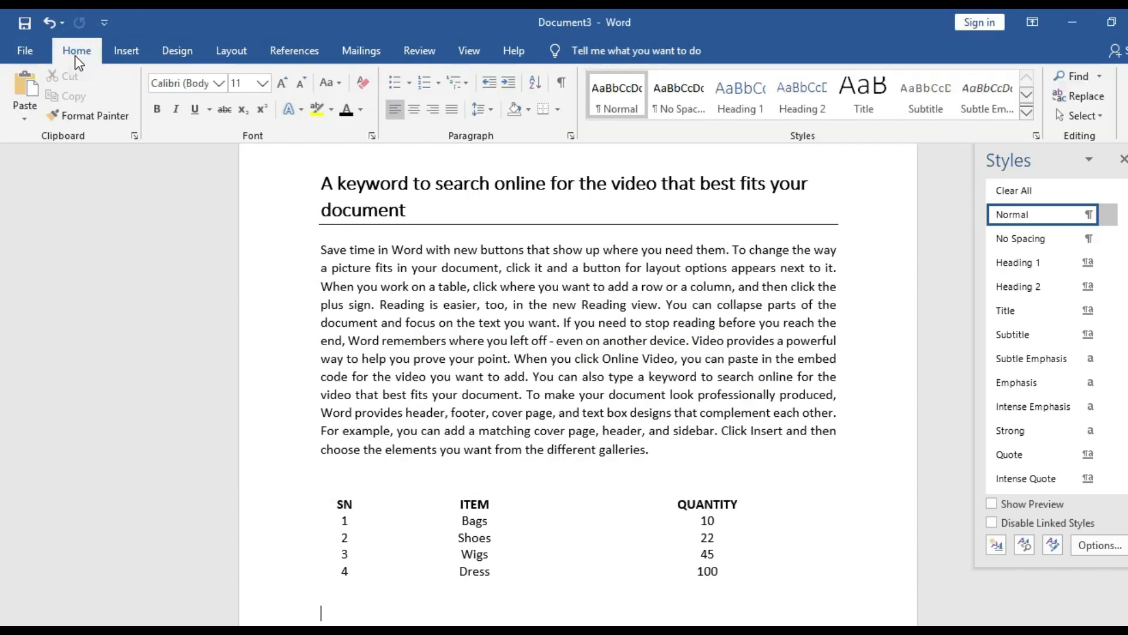
pyautogui.click(22, 97)
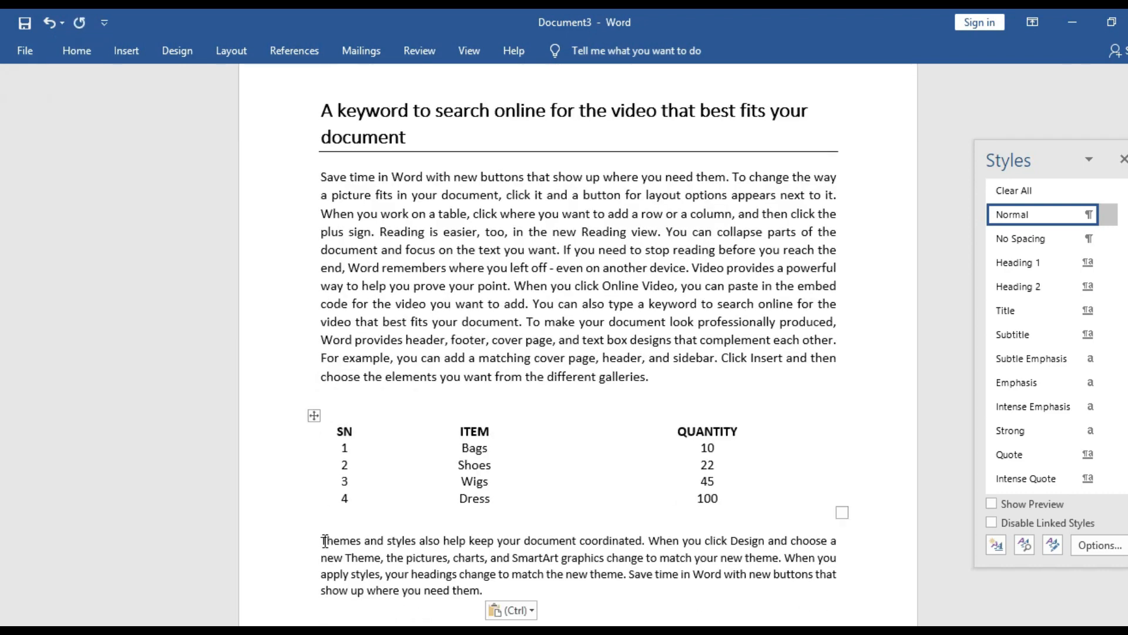
# - Apply the Normal style to the pasted "Themes and styles" paragraph and justify its text
pyautogui.moveTo(320, 538); pyautogui.dragTo(516, 608)
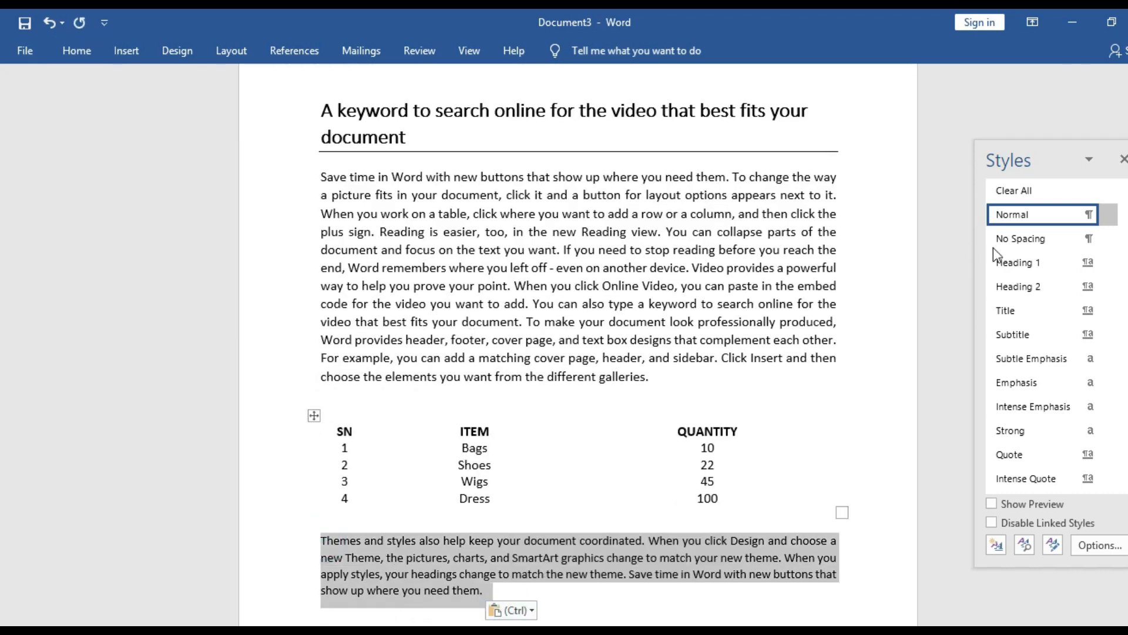
pyautogui.click(1010, 216)
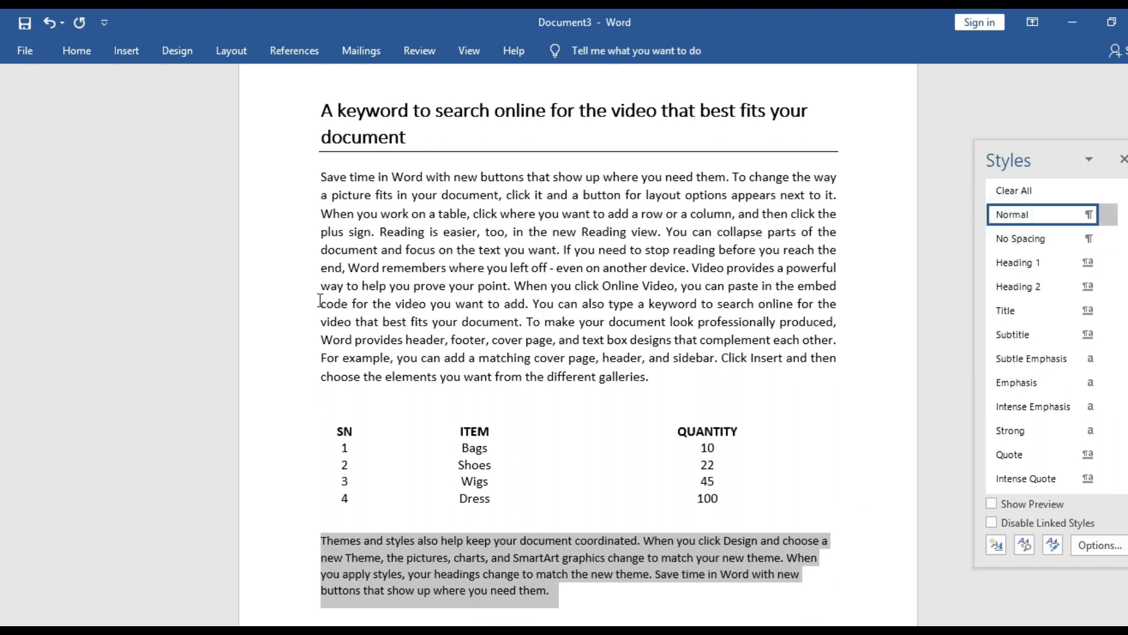
pyautogui.click(83, 55)
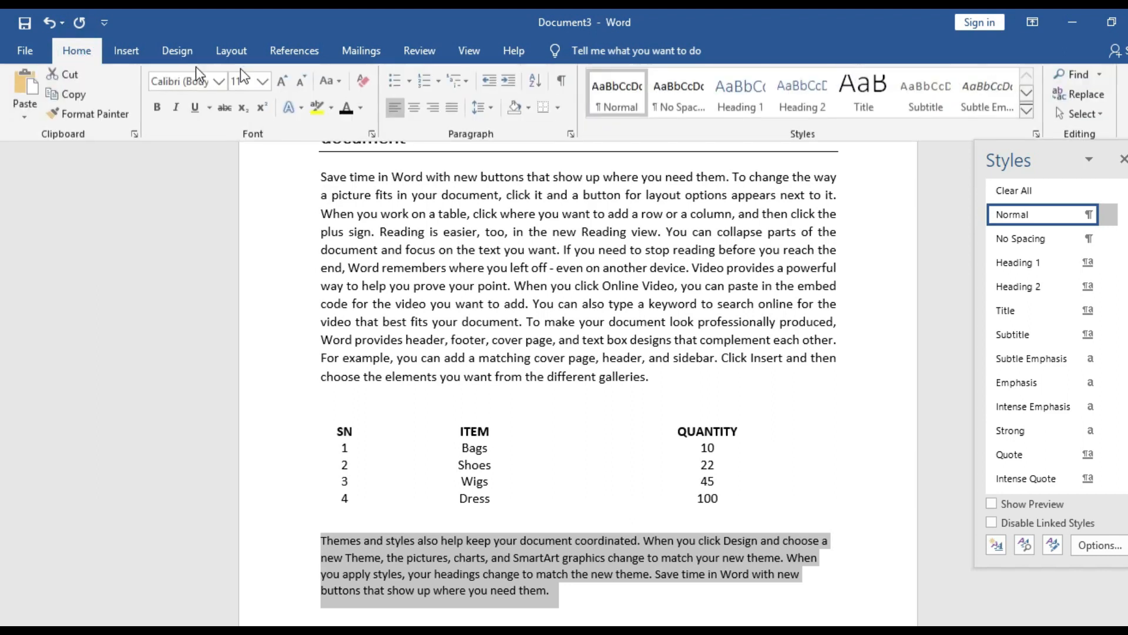
pyautogui.click(452, 110)
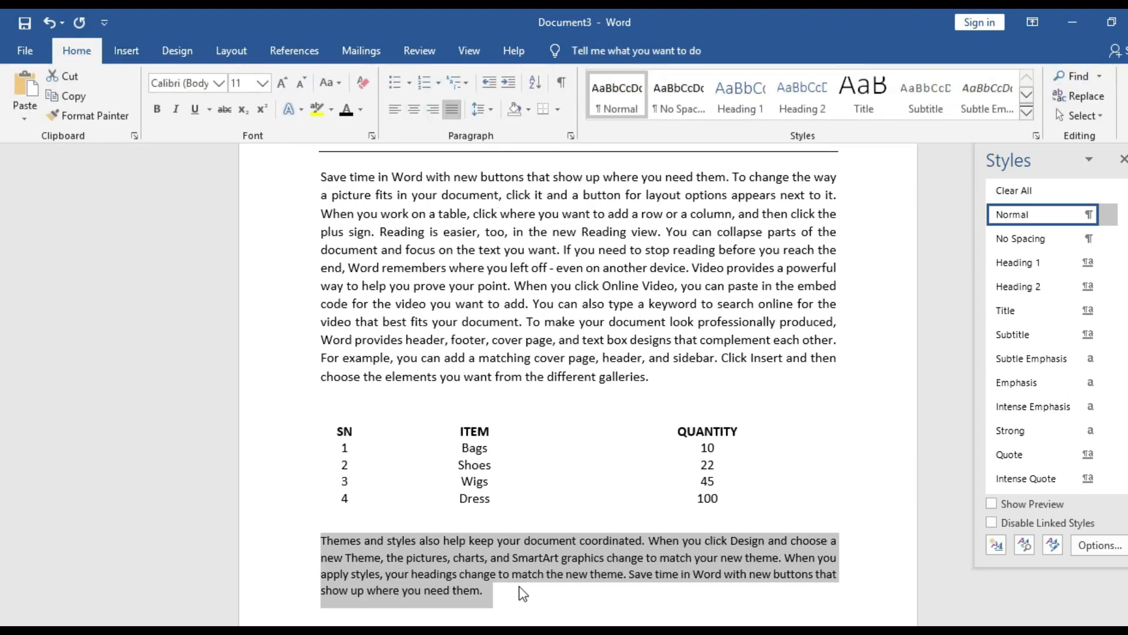
pyautogui.click(506, 593)
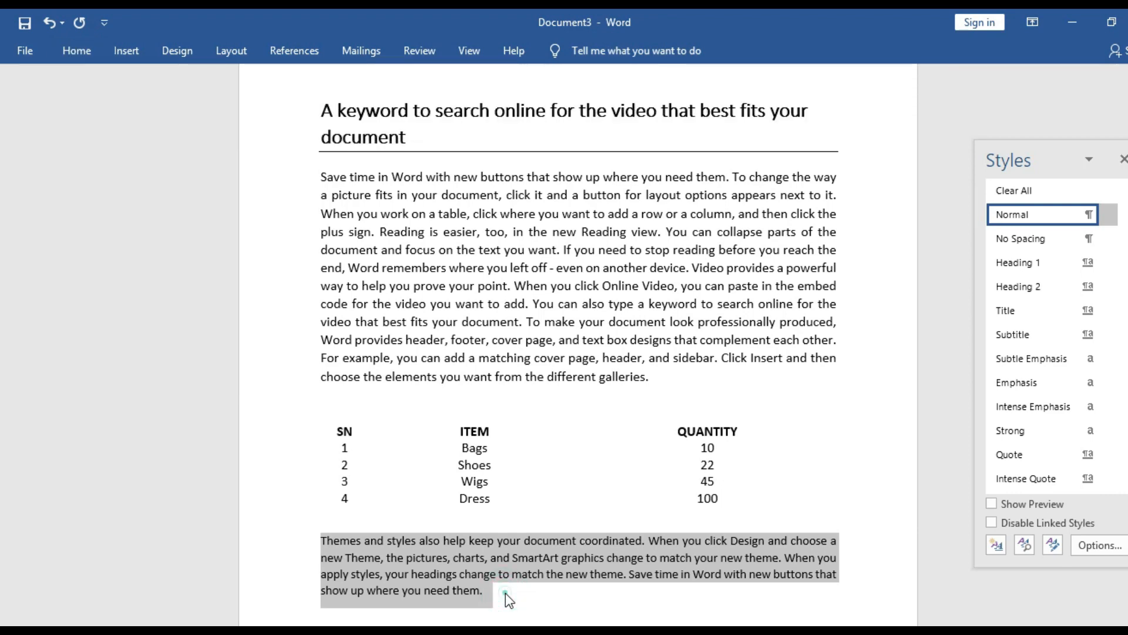
pyautogui.click(506, 593)
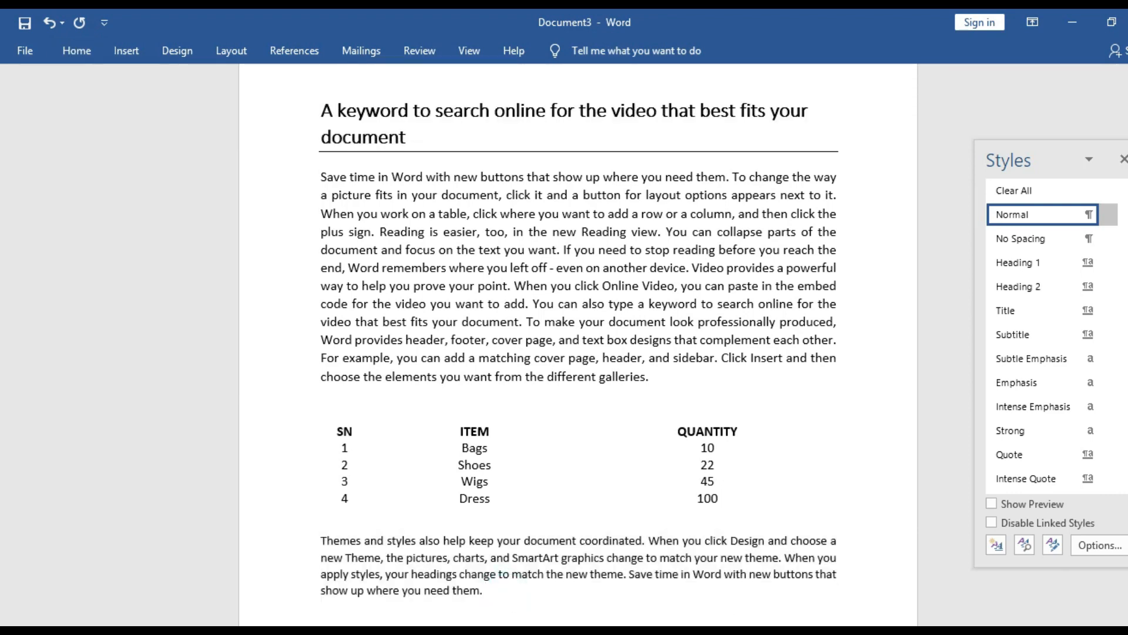
# - Switch to Report 1 to check the chart below the "Themes and styles" paragraph, and return to Document3
pyautogui.click(698, 586)
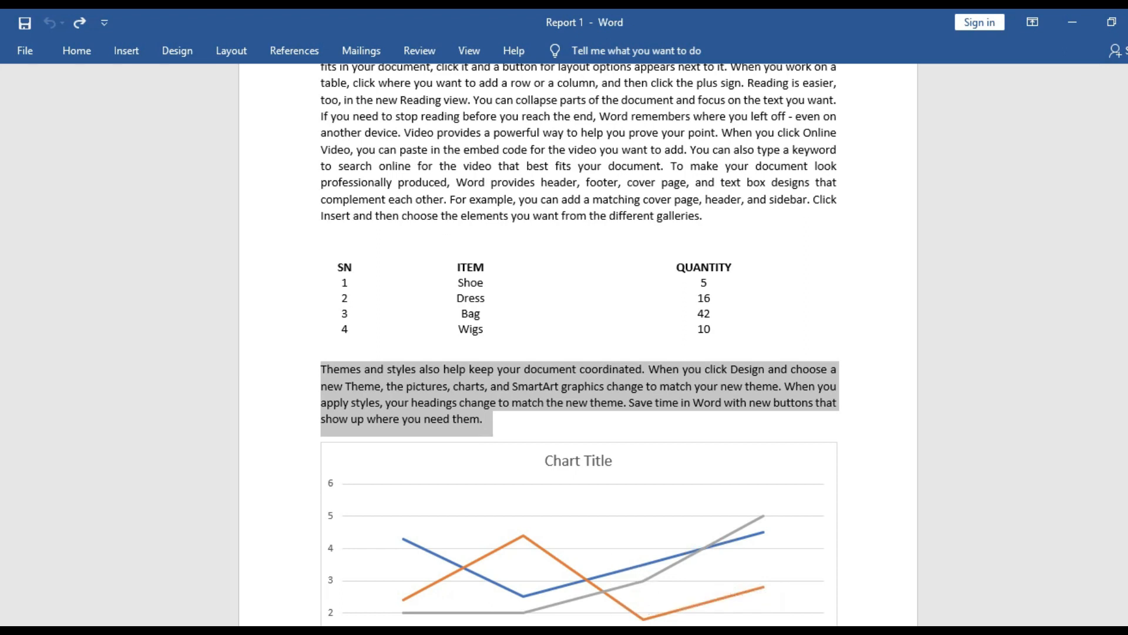
pyautogui.click(710, 631)
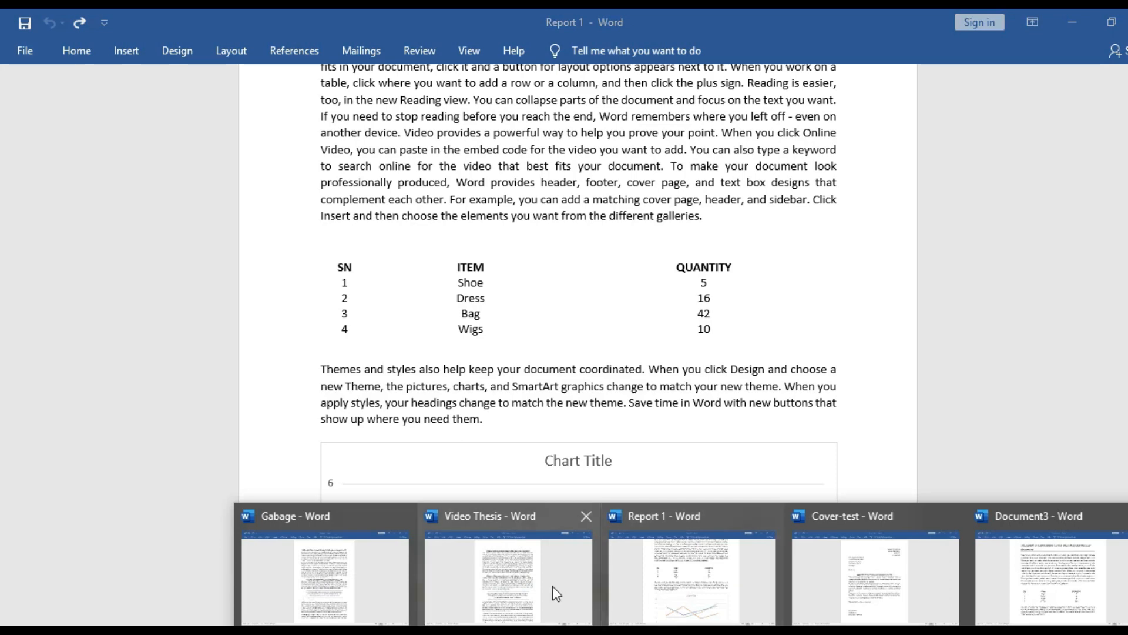
pyautogui.moveTo(901, 602)
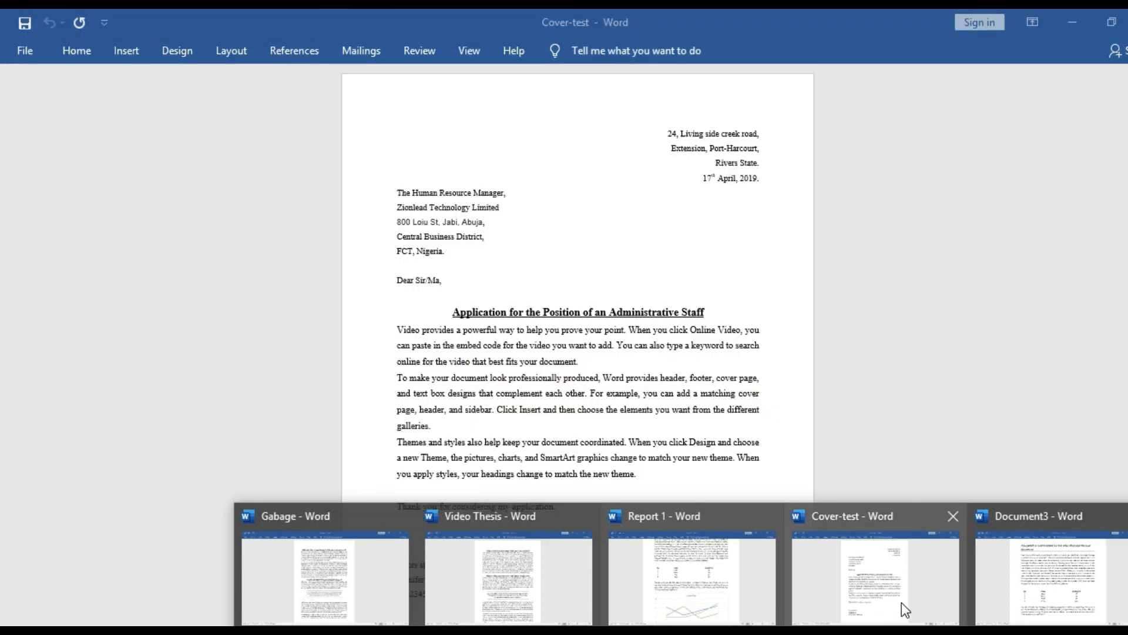
pyautogui.click(1046, 596)
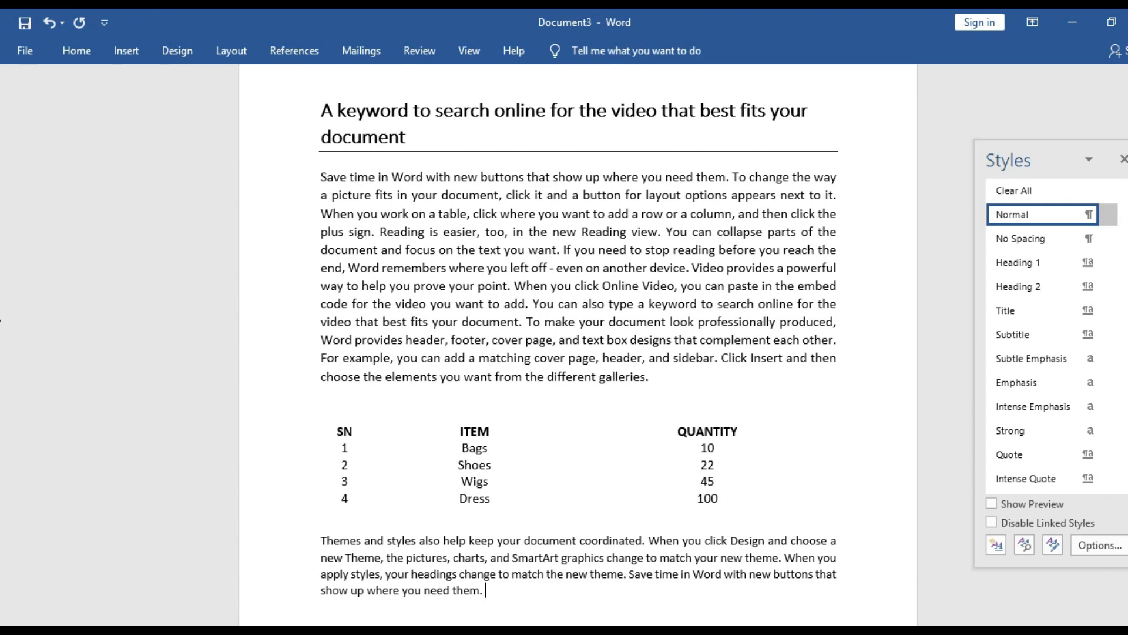
# - Insert a basic line chart with the default data after the "Themes and styles" paragraph and close its data sheet
pyautogui.scroll(-3, 3, 395)
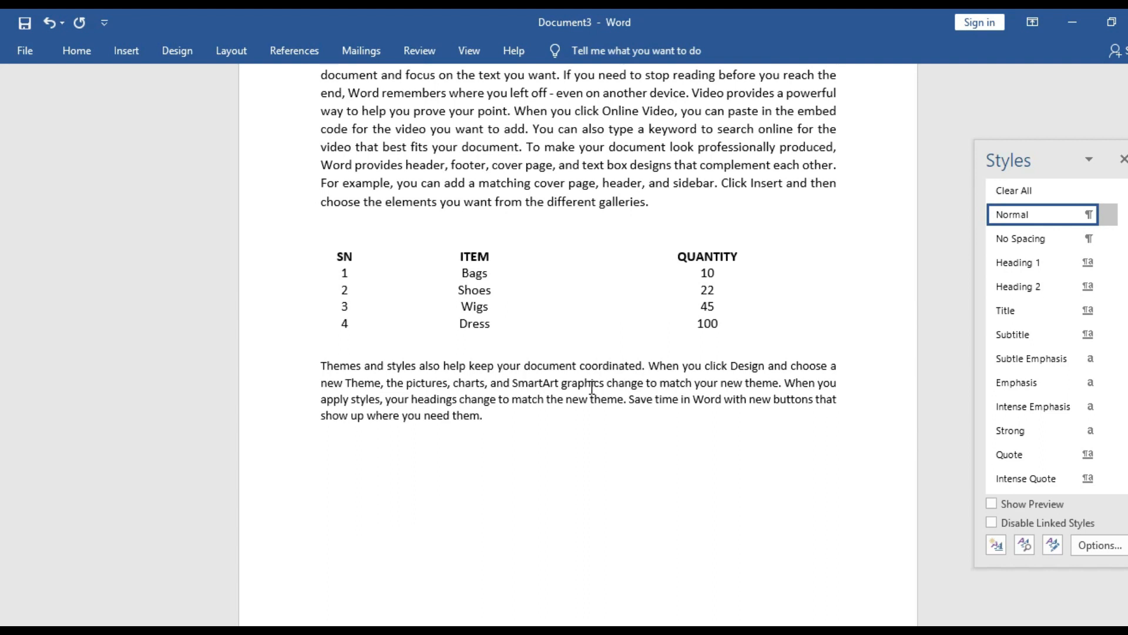
pyautogui.click(132, 54)
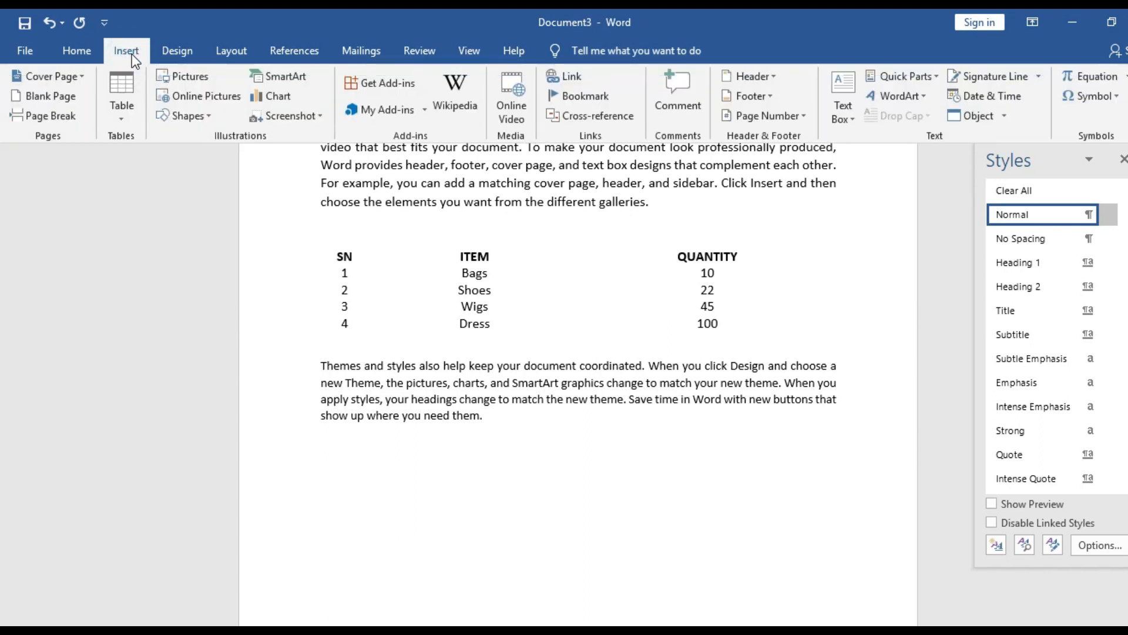
pyautogui.click(266, 95)
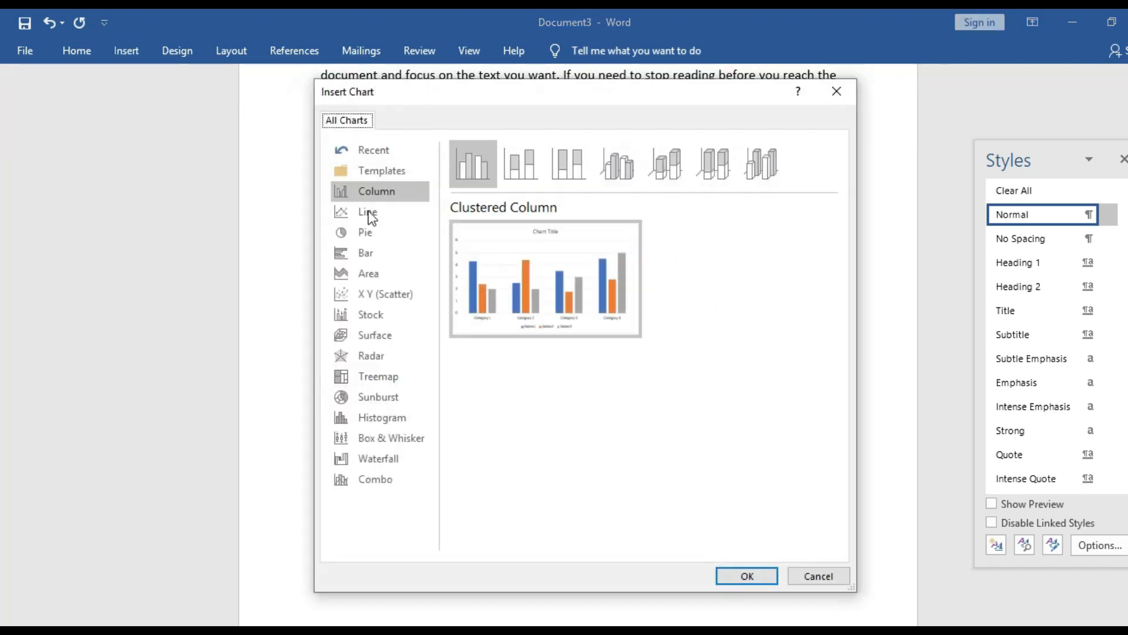
pyautogui.click(368, 213)
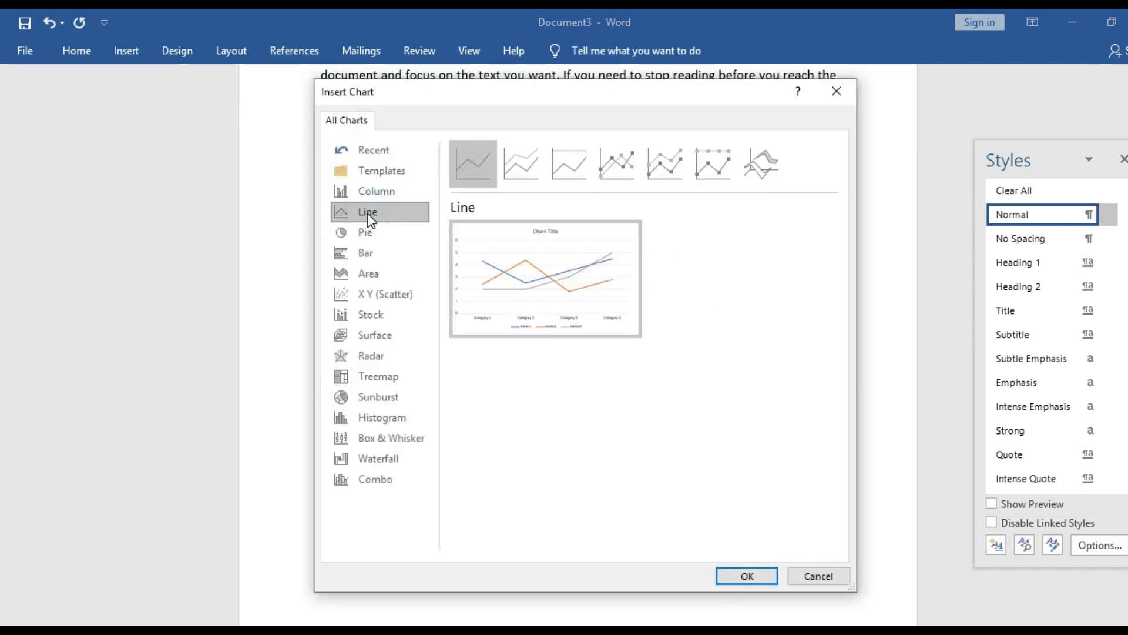
pyautogui.moveTo(498, 268)
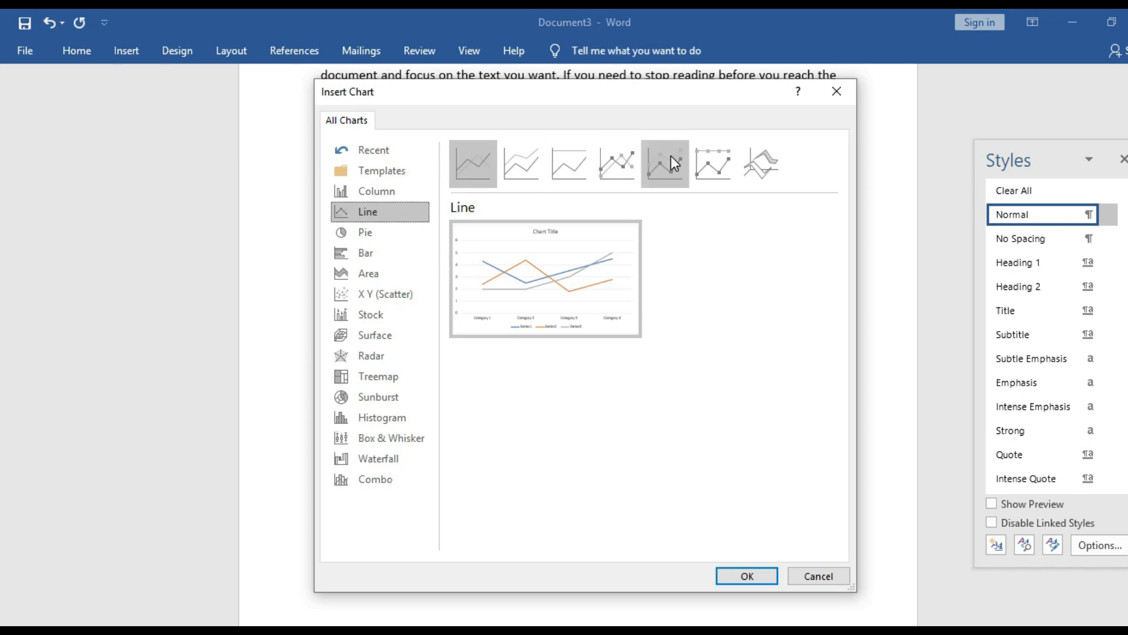
pyautogui.moveTo(576, 275)
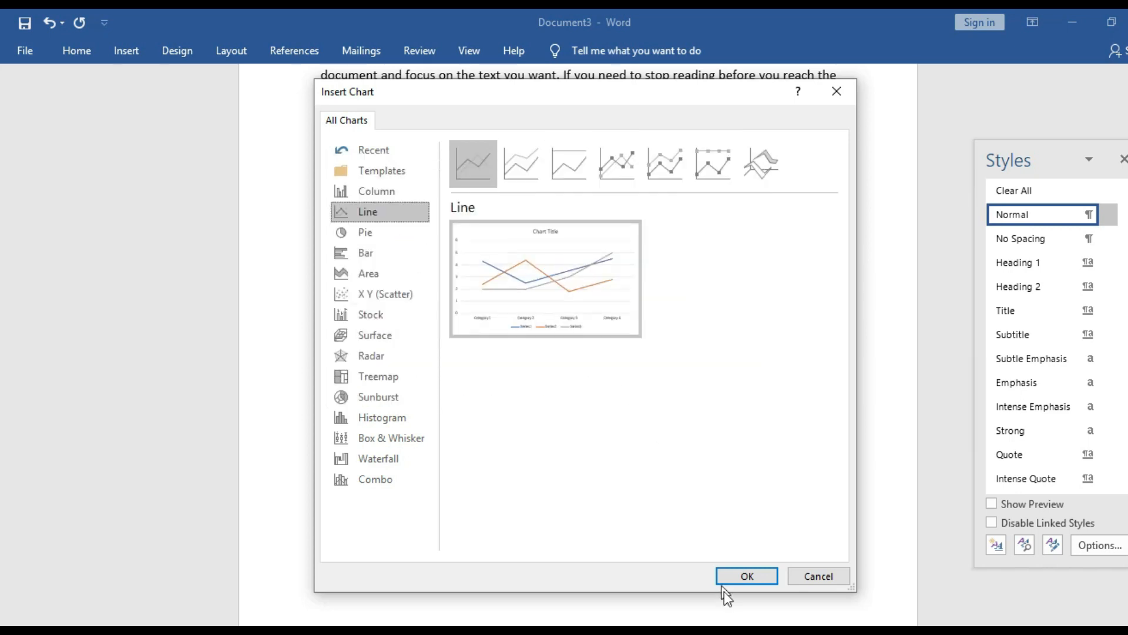
pyautogui.click(742, 578)
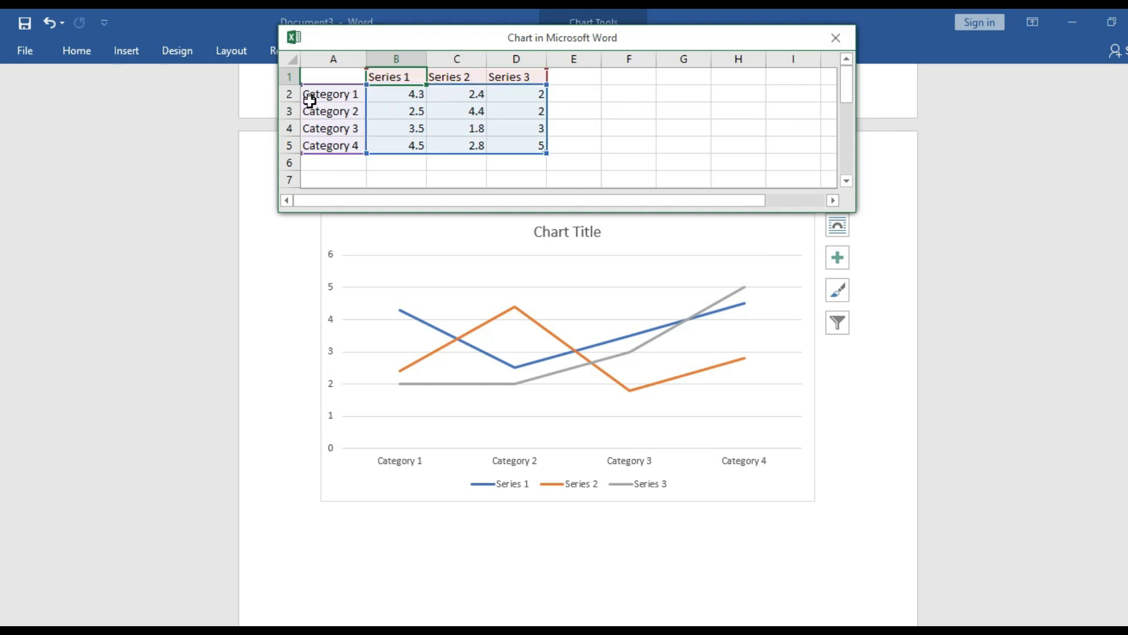
pyautogui.click(836, 40)
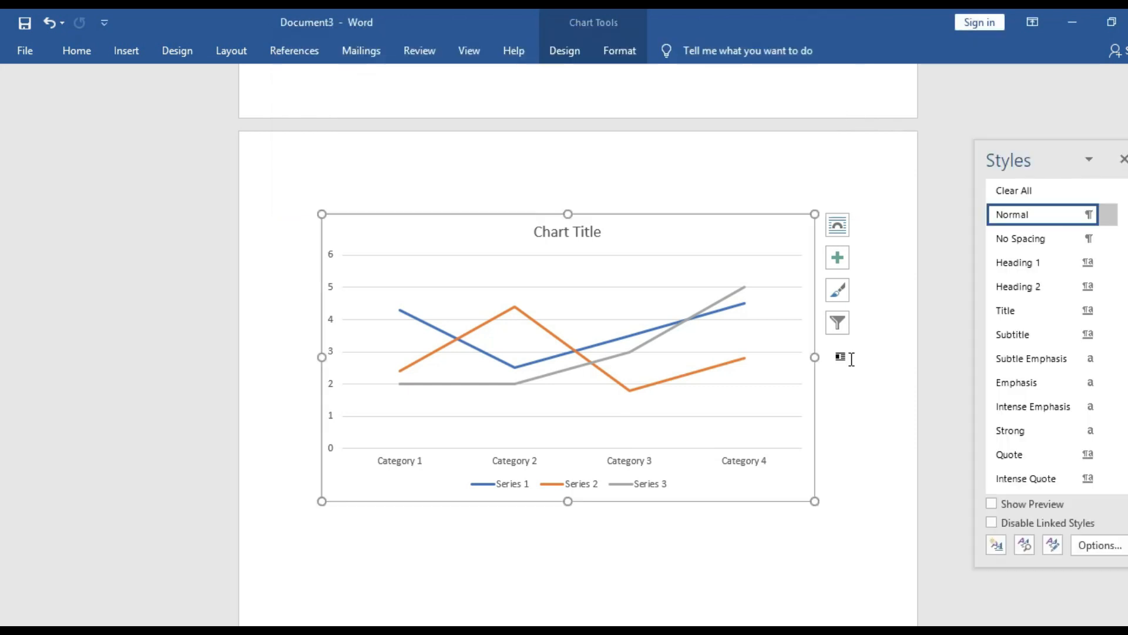
# - Delete the end of the first body paragraph, from "Word provides header" through "different galleries."
pyautogui.moveTo(1, 382); pyautogui.dragTo(0, 182)
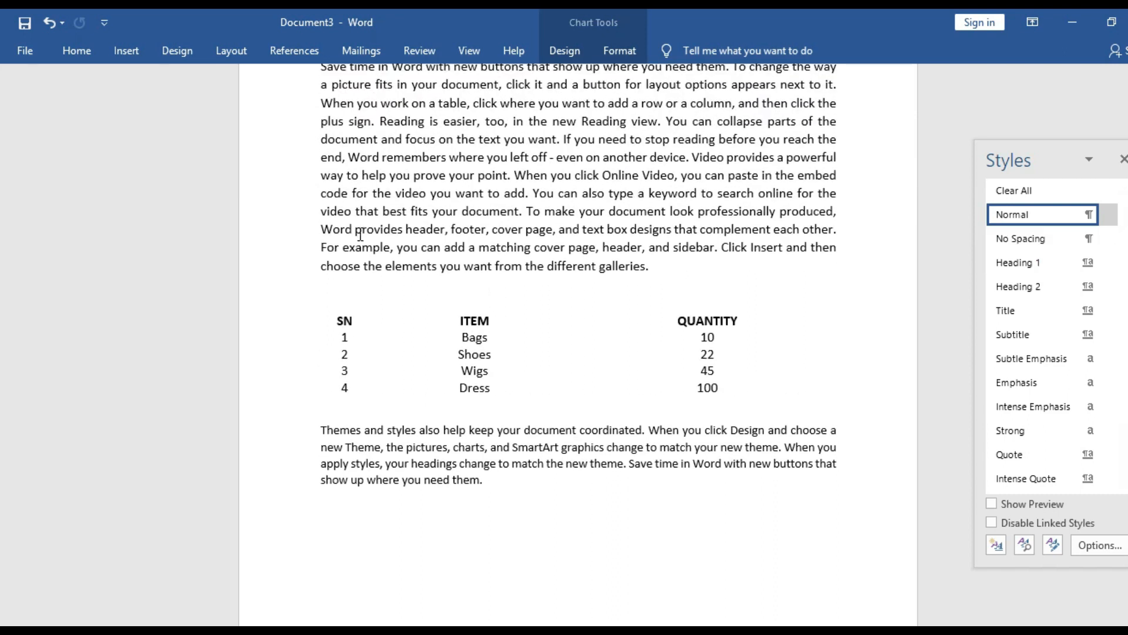
pyautogui.moveTo(322, 213); pyautogui.dragTo(627, 264)
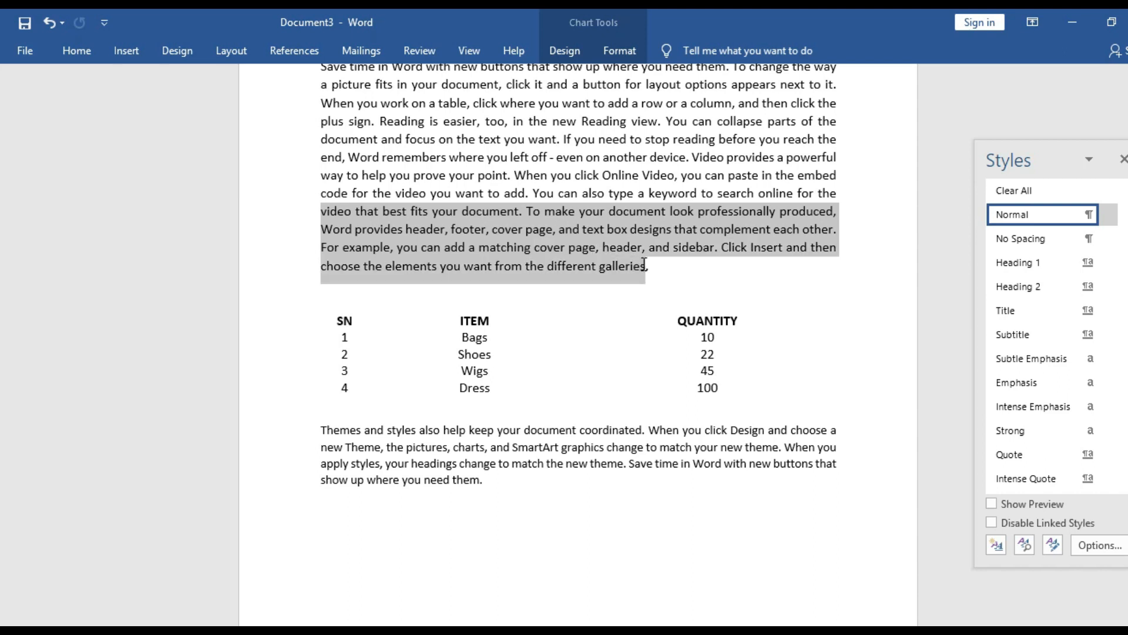
pyautogui.moveTo(645, 265); pyautogui.dragTo(644, 266)
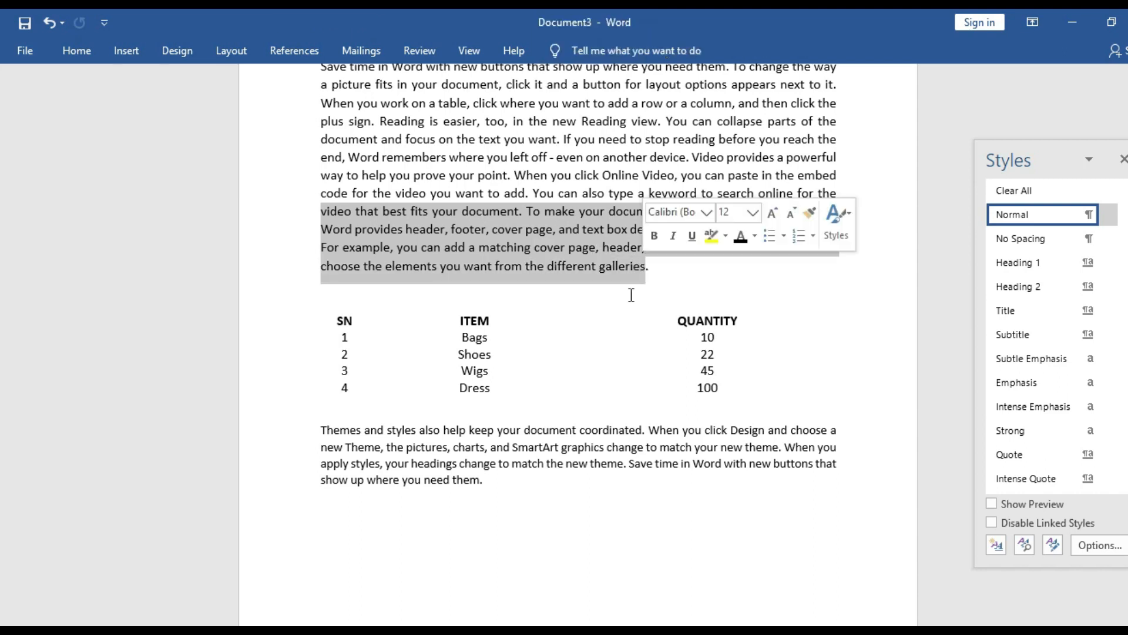
pyautogui.click(645, 292)
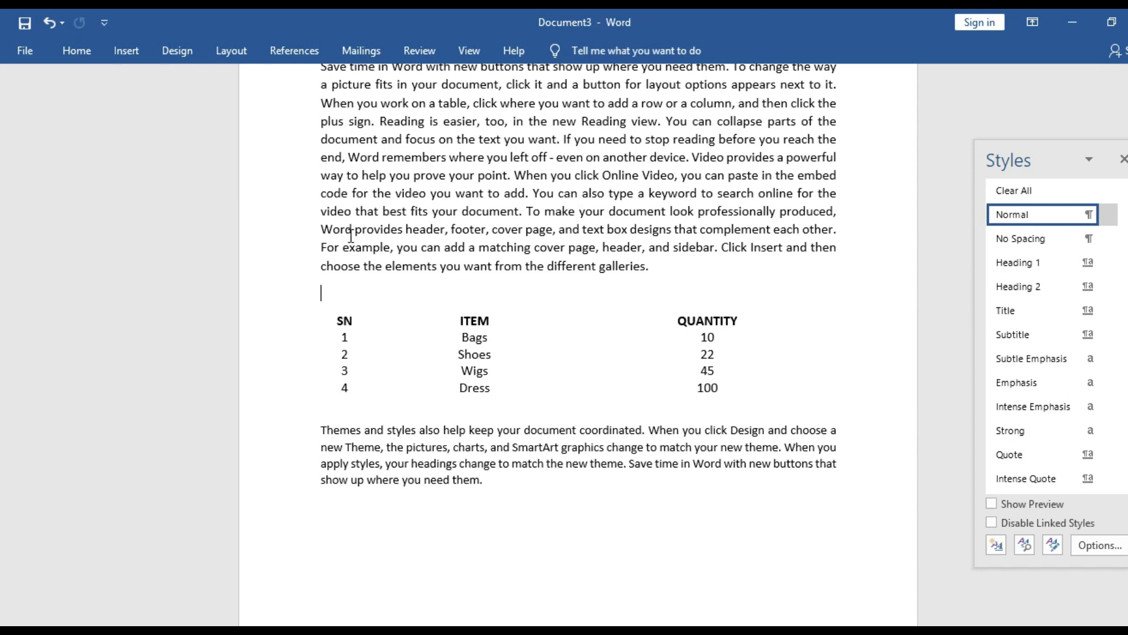
pyautogui.moveTo(322, 230); pyautogui.dragTo(663, 264)
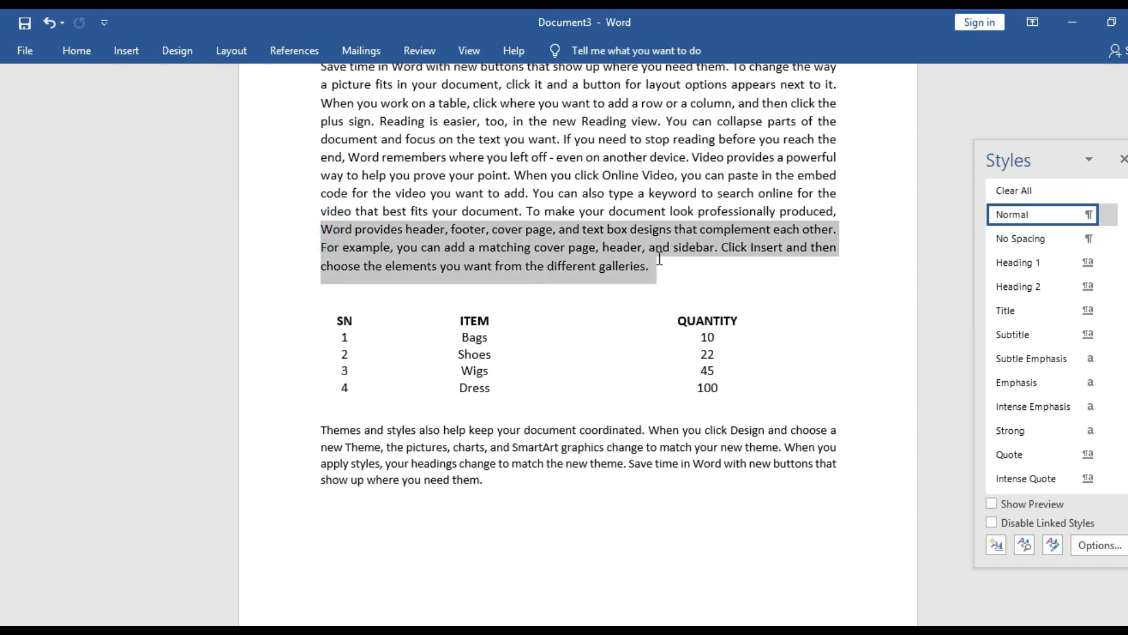
pyautogui.press('Delete')
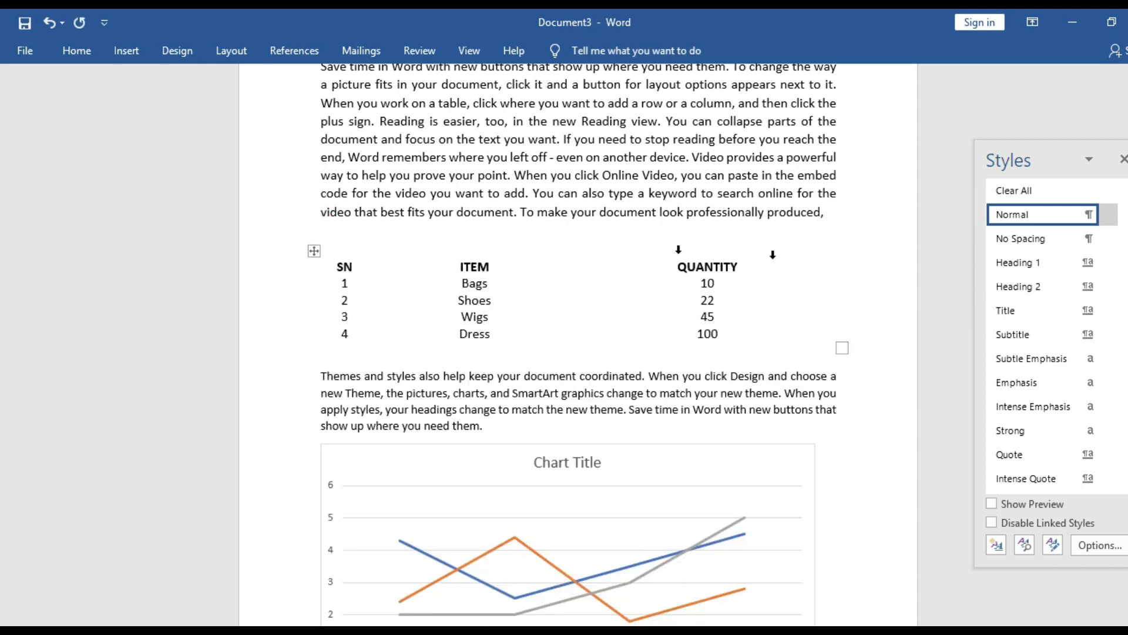
# - Add an empty paragraph between the "Themes and styles" paragraph and the line chart
pyautogui.click(631, 427)
pyautogui.hotkey('shift', 'Return')
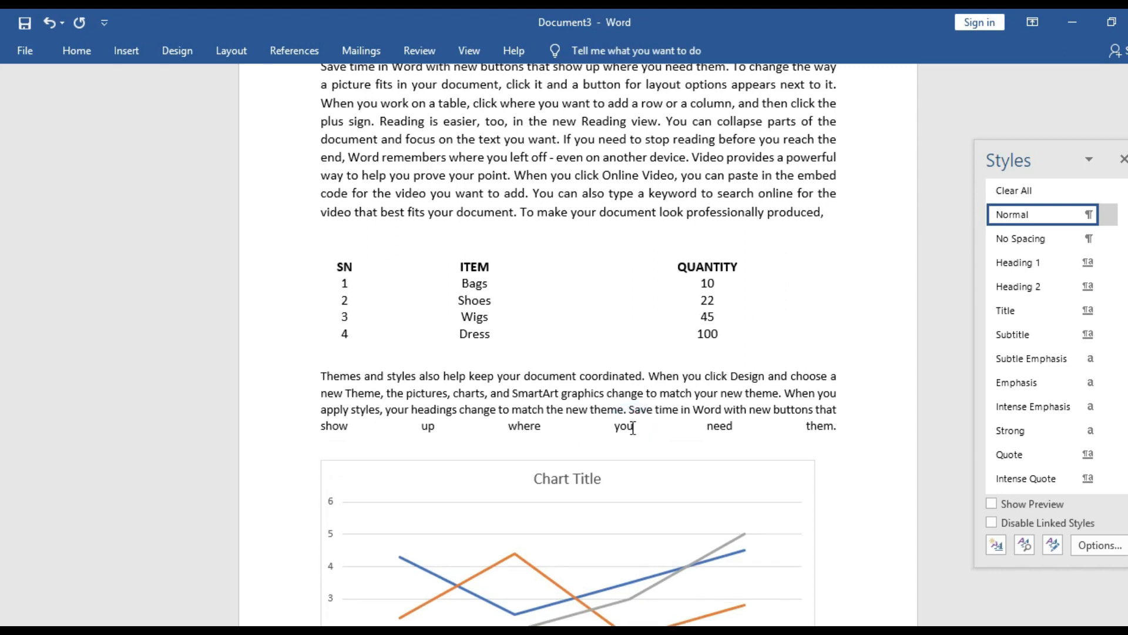
pyautogui.hotkey('ctrl', 'z')
pyautogui.press('Return')
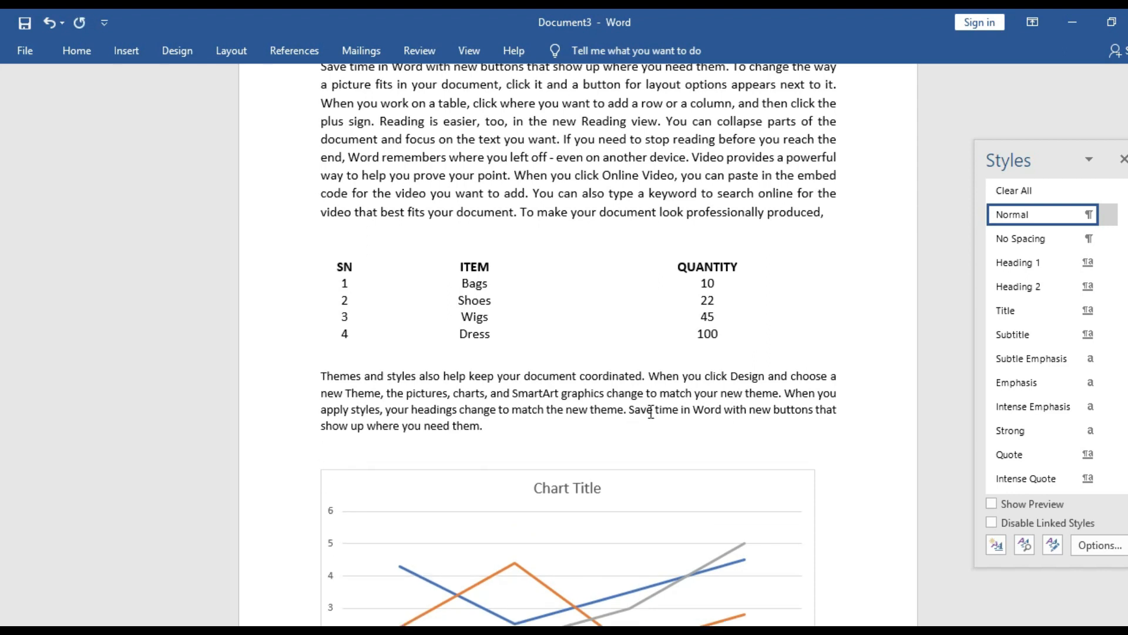
pyautogui.scroll(-3, 858, 474)
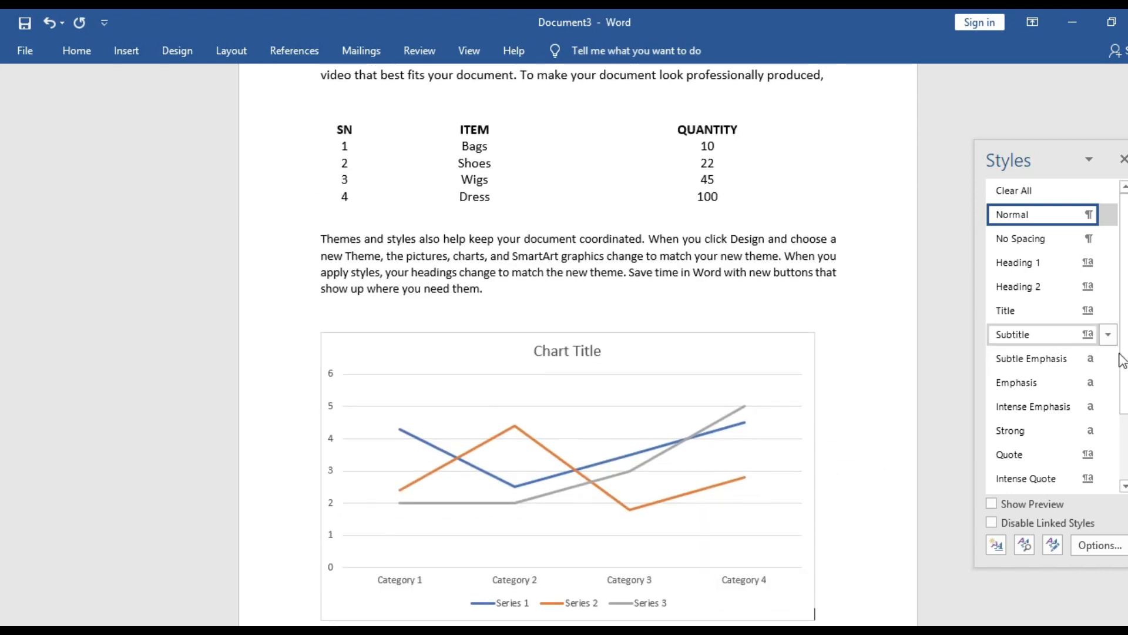
pyautogui.moveTo(1127, 293)
pyautogui.mouseDown()
pyautogui.moveTo(1127, 198)
pyautogui.moveTo(1127, 325)
pyautogui.moveTo(1127, 314)
pyautogui.mouseUp()
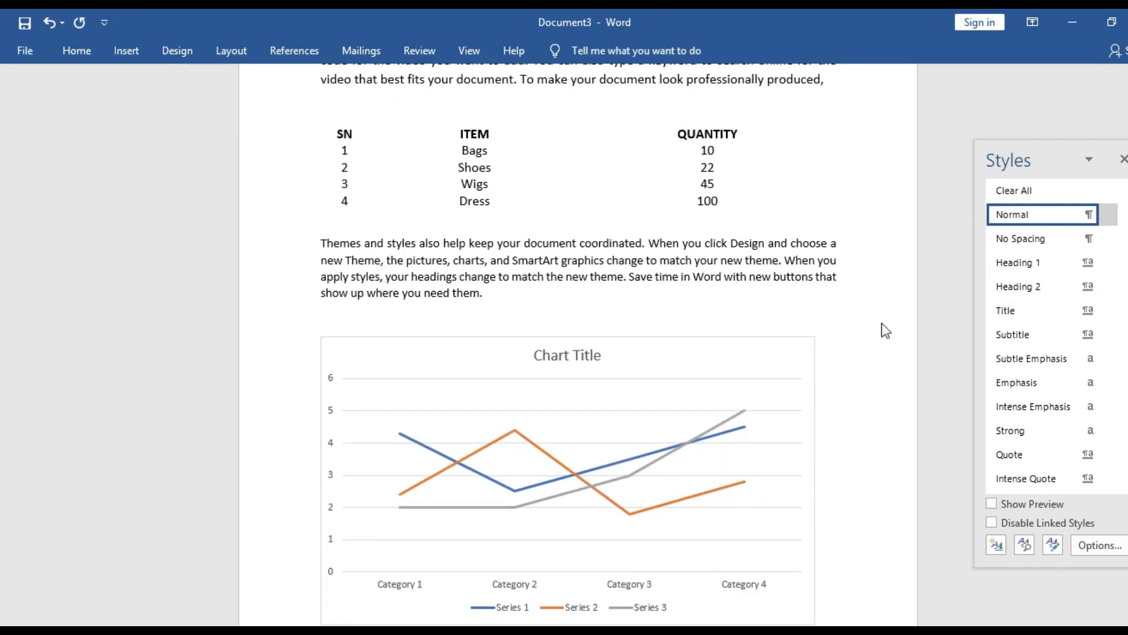
# - Resize the line chart, making it slightly shorter and stretching its right edge to about the text margin
pyautogui.click(808, 461)
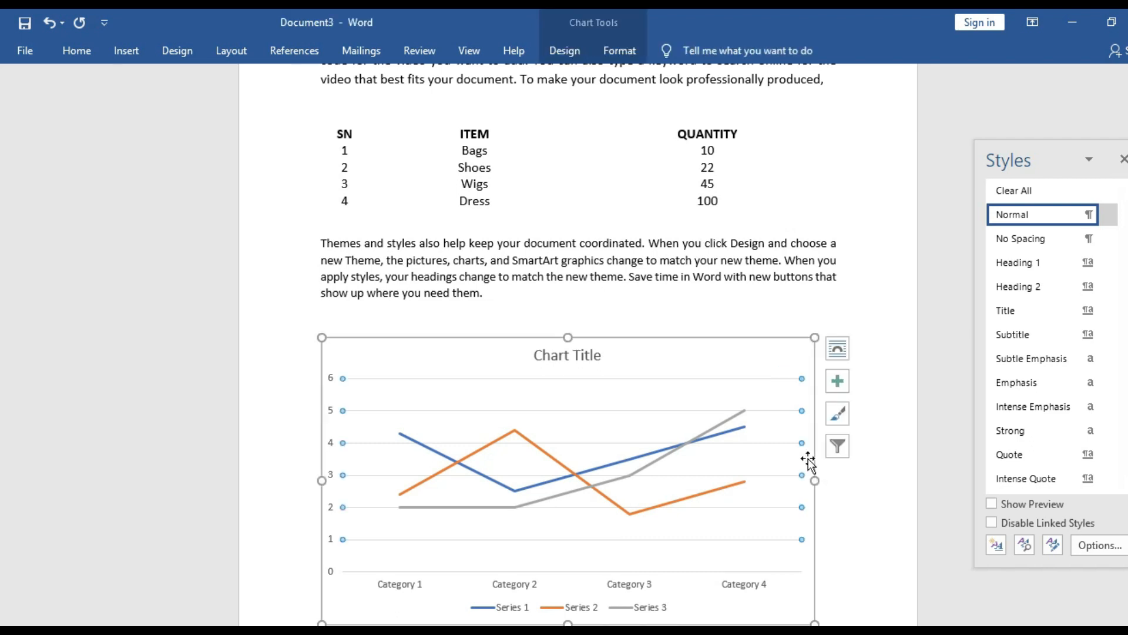
pyautogui.click(776, 303)
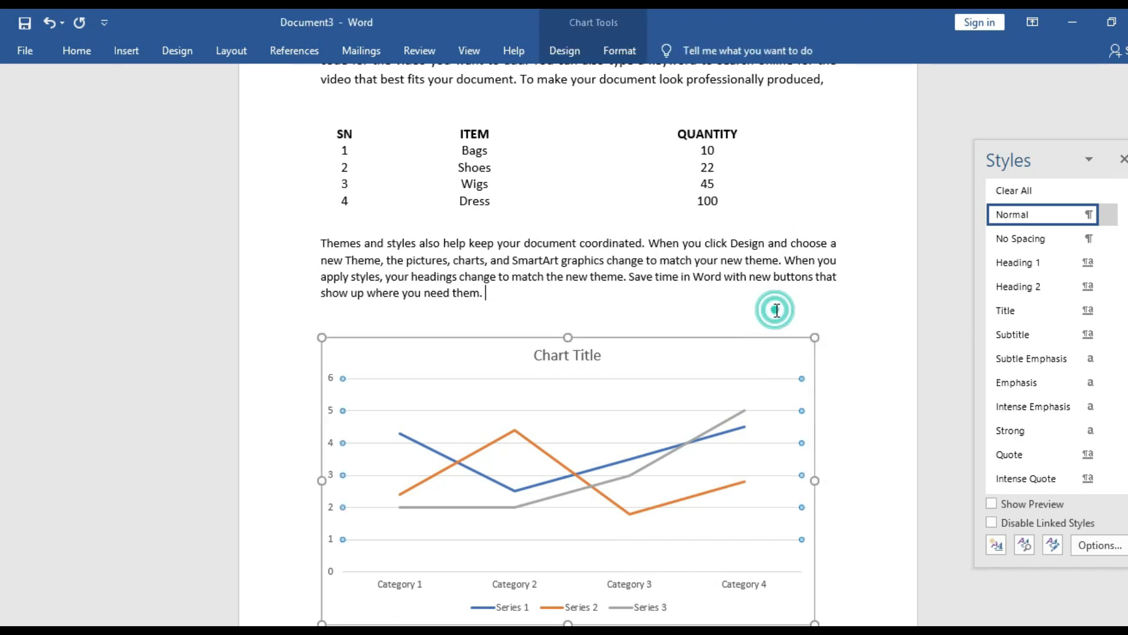
pyautogui.click(627, 374)
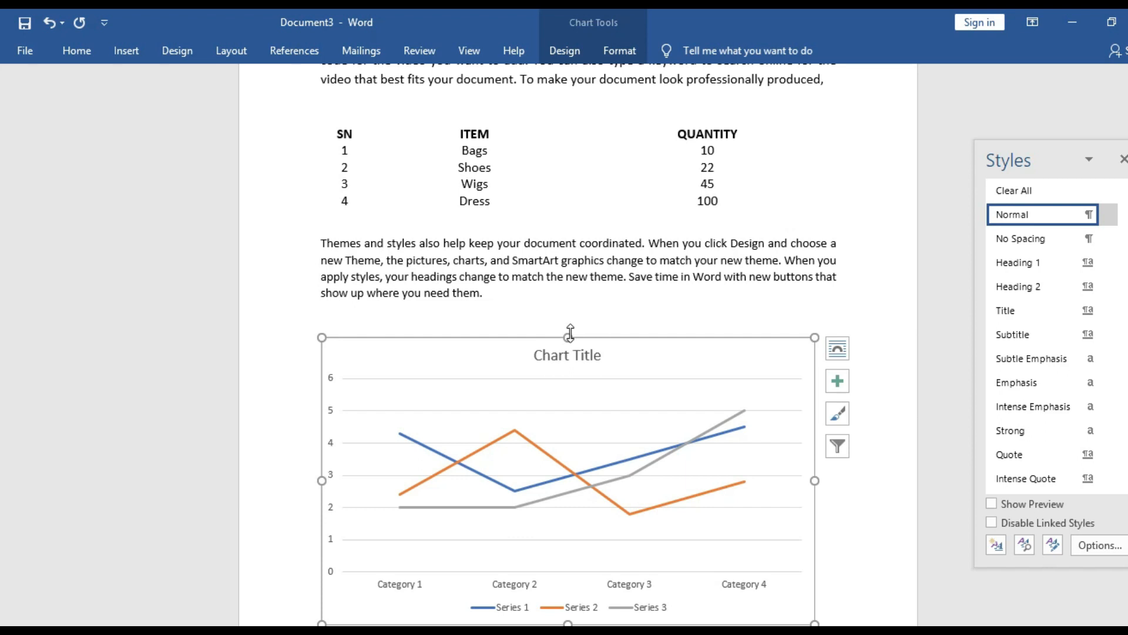
pyautogui.moveTo(569, 333)
pyautogui.mouseDown()
pyautogui.moveTo(570, 307)
pyautogui.moveTo(568, 337)
pyautogui.mouseUp()
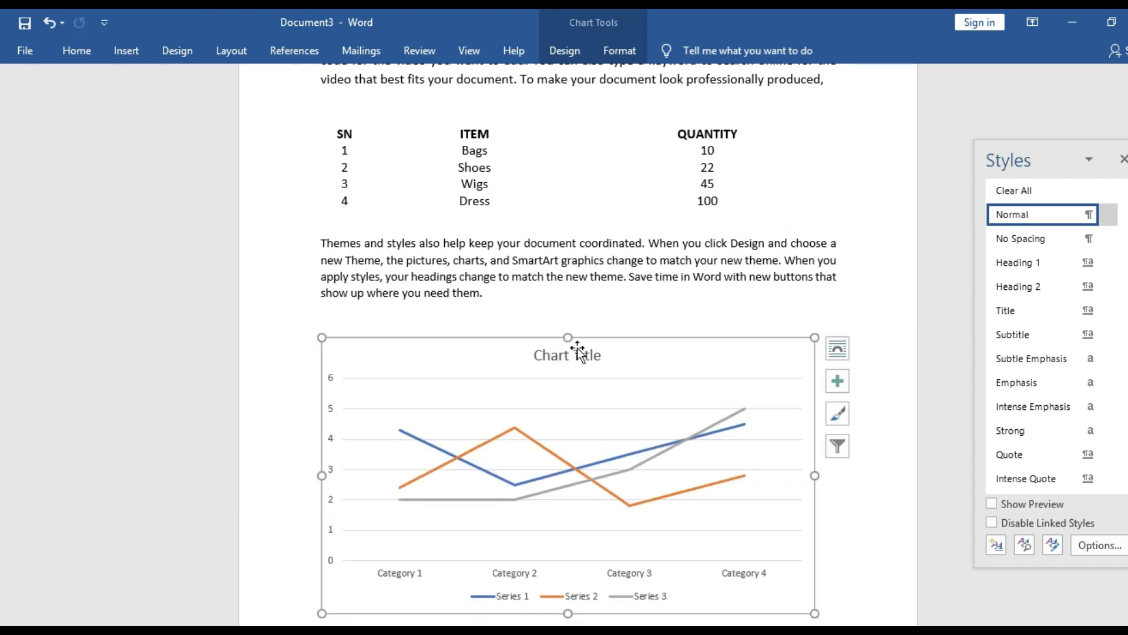
pyautogui.moveTo(815, 474); pyautogui.dragTo(845, 475)
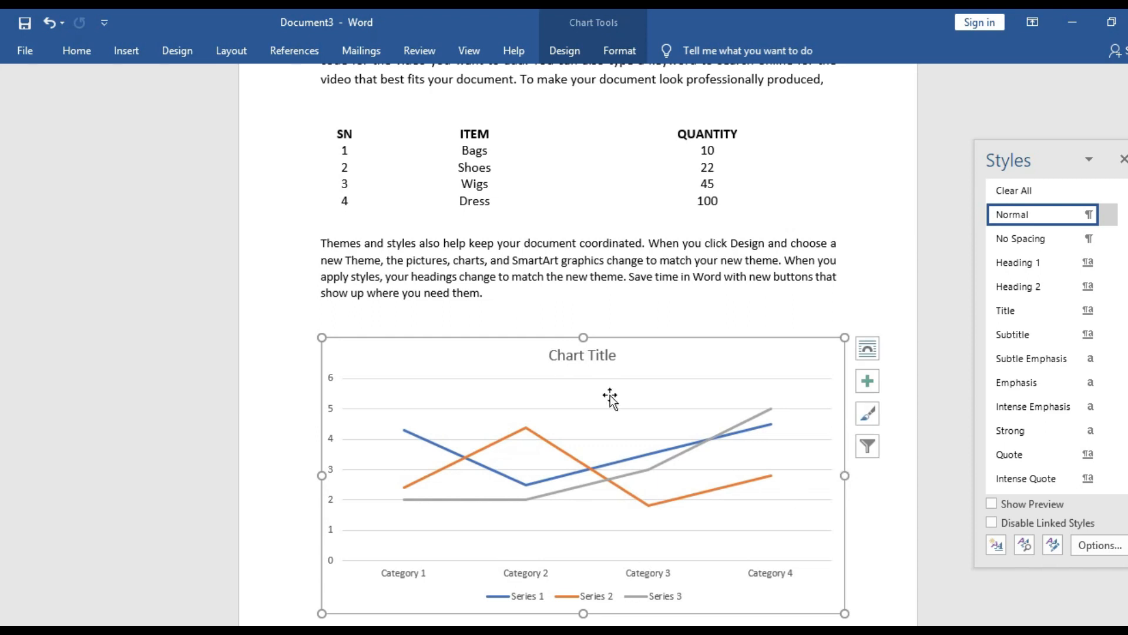
# - Undo the chart title move, place the line chart directly below the paragraph and fit its width to the text margins
pyautogui.click(590, 335)
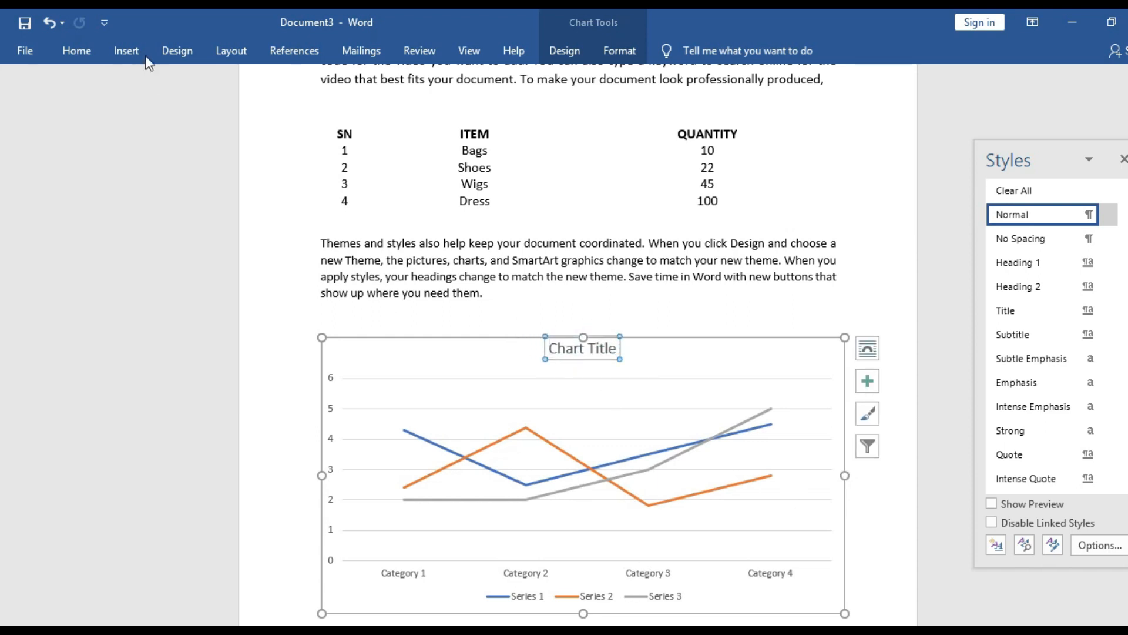
pyautogui.click(52, 21)
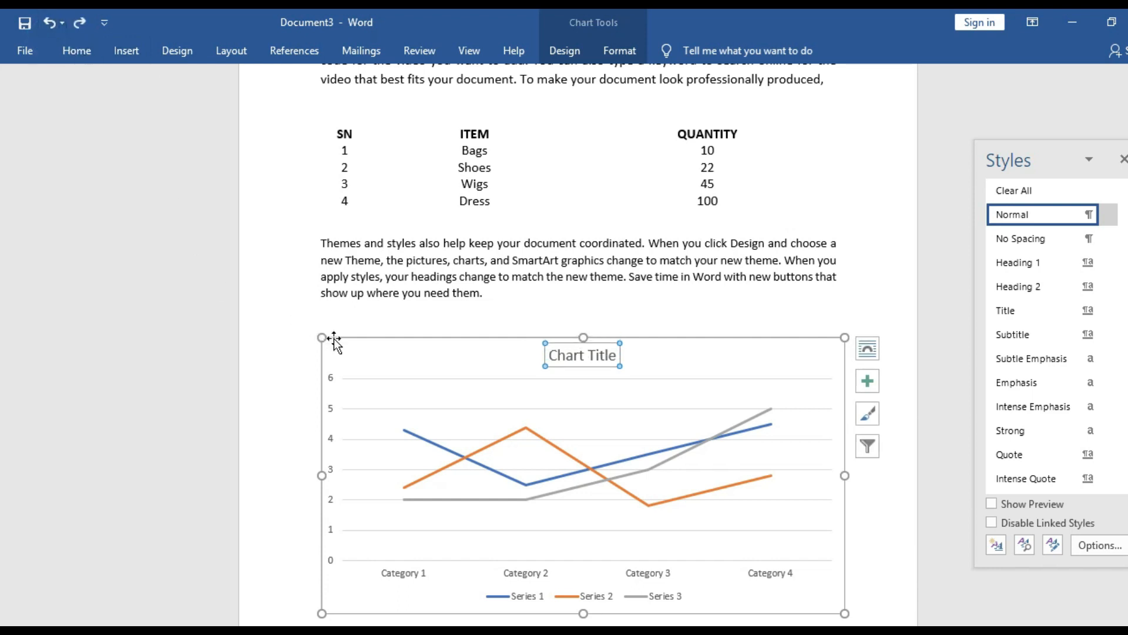
pyautogui.moveTo(341, 338); pyautogui.dragTo(340, 320)
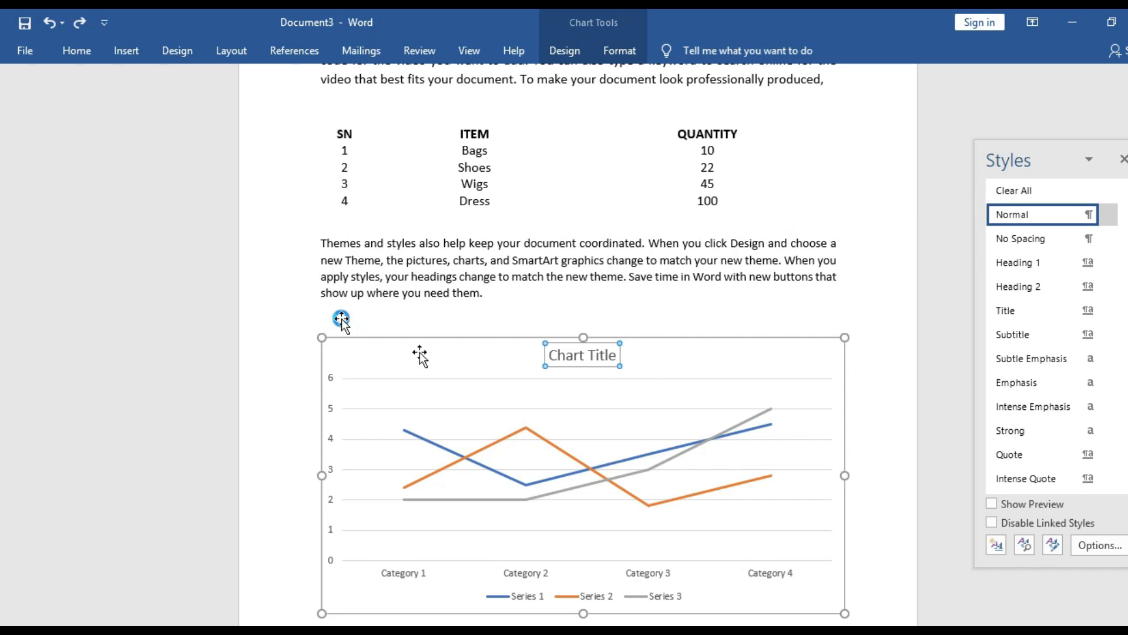
pyautogui.click(865, 516)
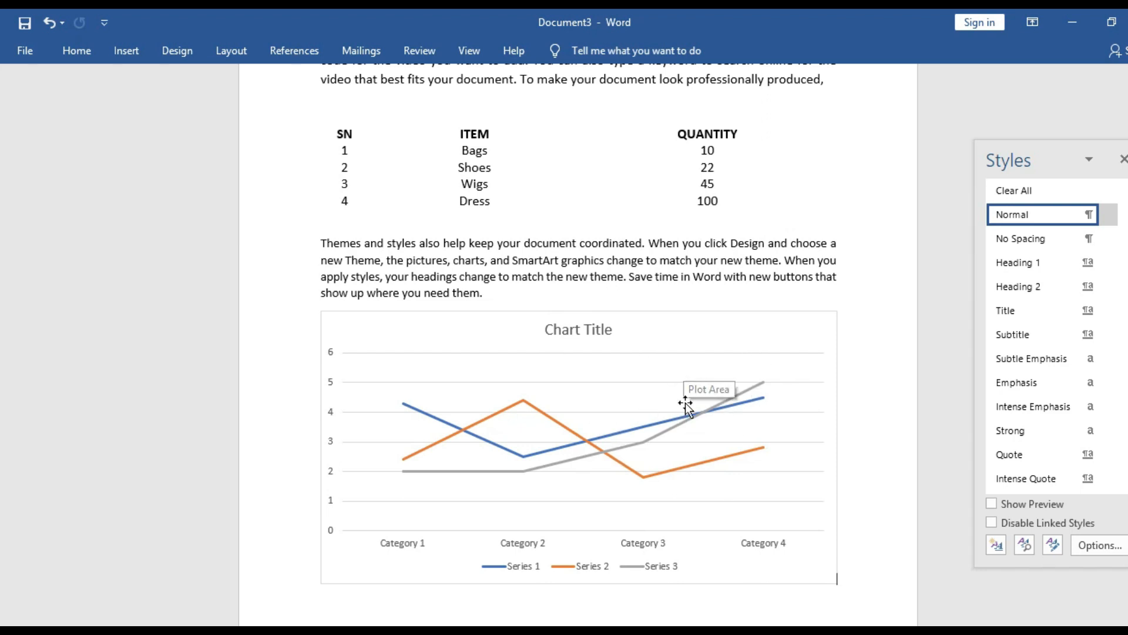
pyautogui.click(855, 415)
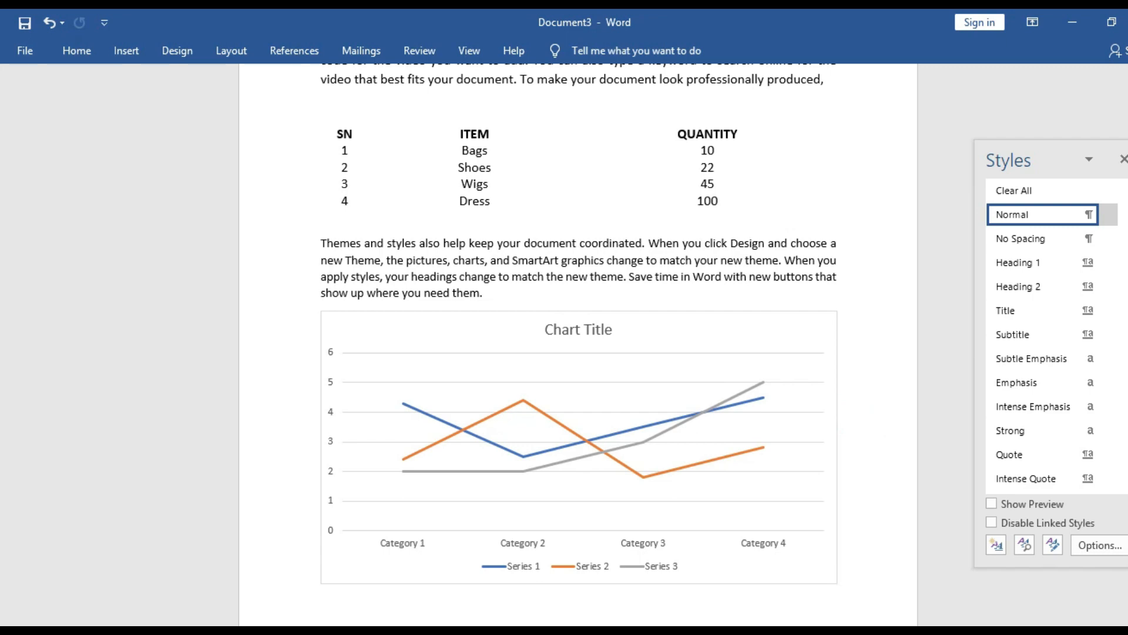
# - Compare the table, paragraph and chart layout in Report 1 with the recreated version in Document3
pyautogui.click(705, 605)
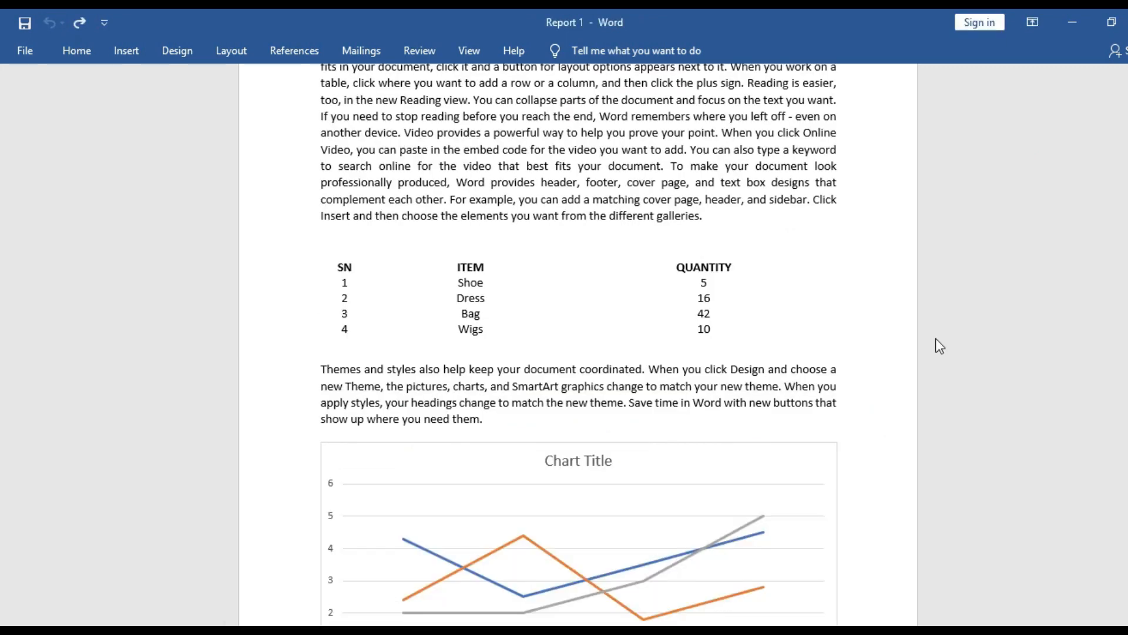
pyautogui.click(1074, 22)
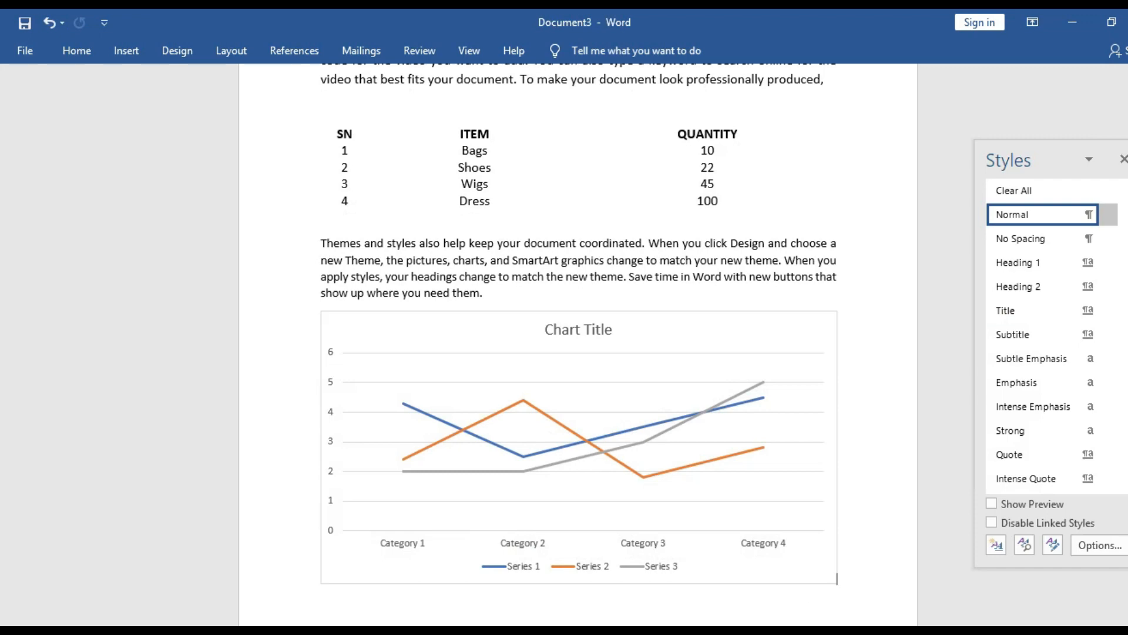
pyautogui.click(714, 588)
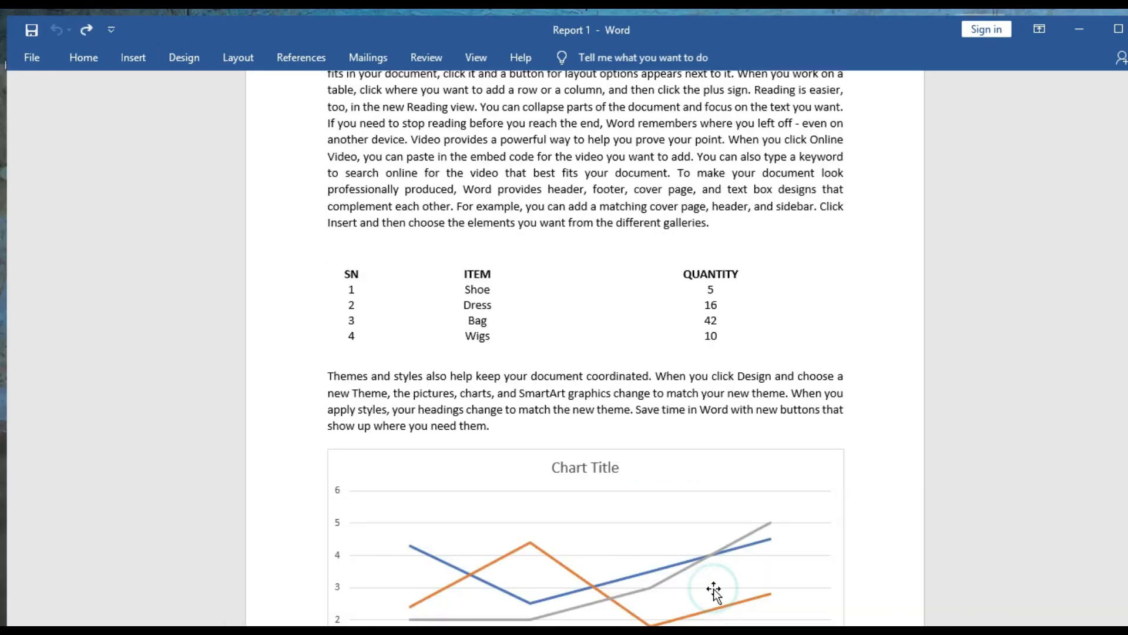
# - Examine the whole Report 1 page, including its header and footer, and compare it with the recreated page in Document3
pyautogui.click(1034, 614)
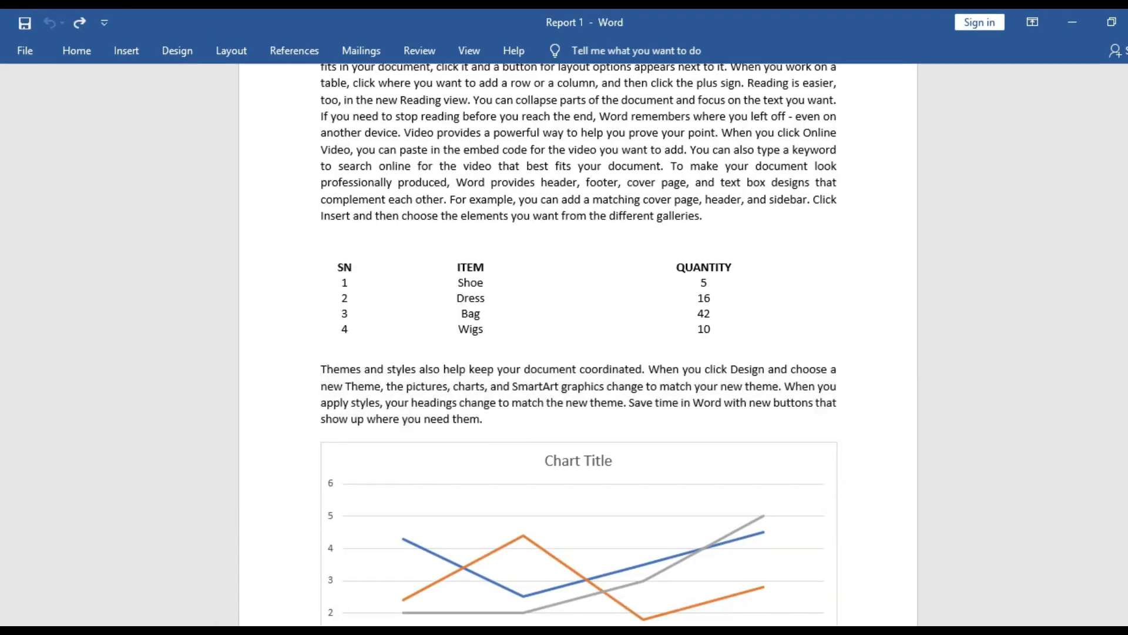
pyautogui.scroll(-5, 578, 347)
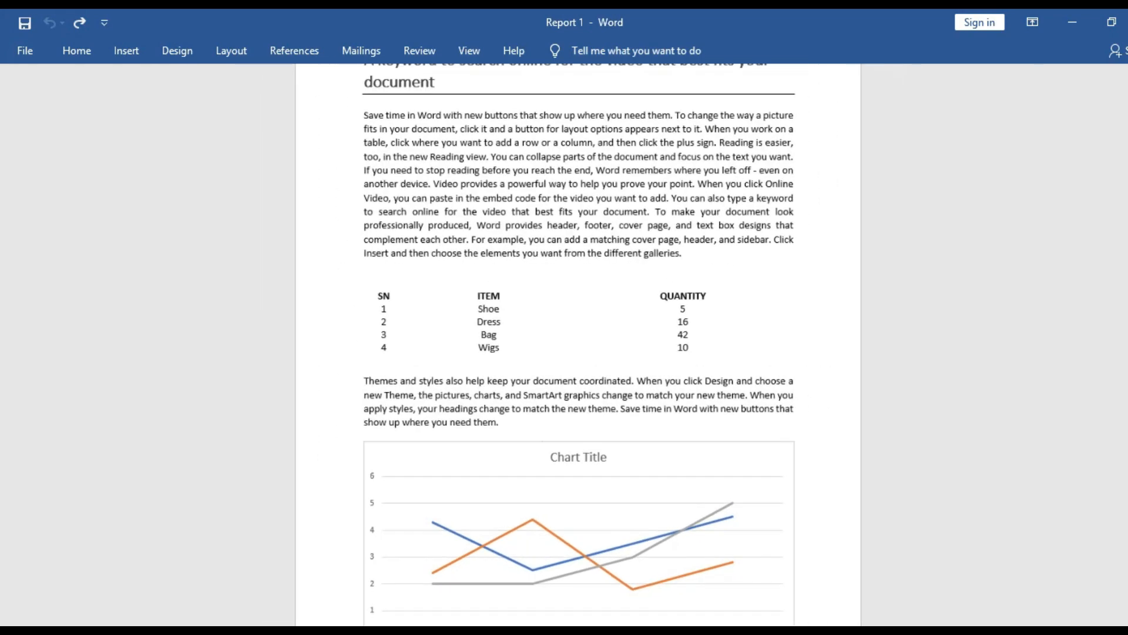
pyautogui.scroll(-2, 578, 347)
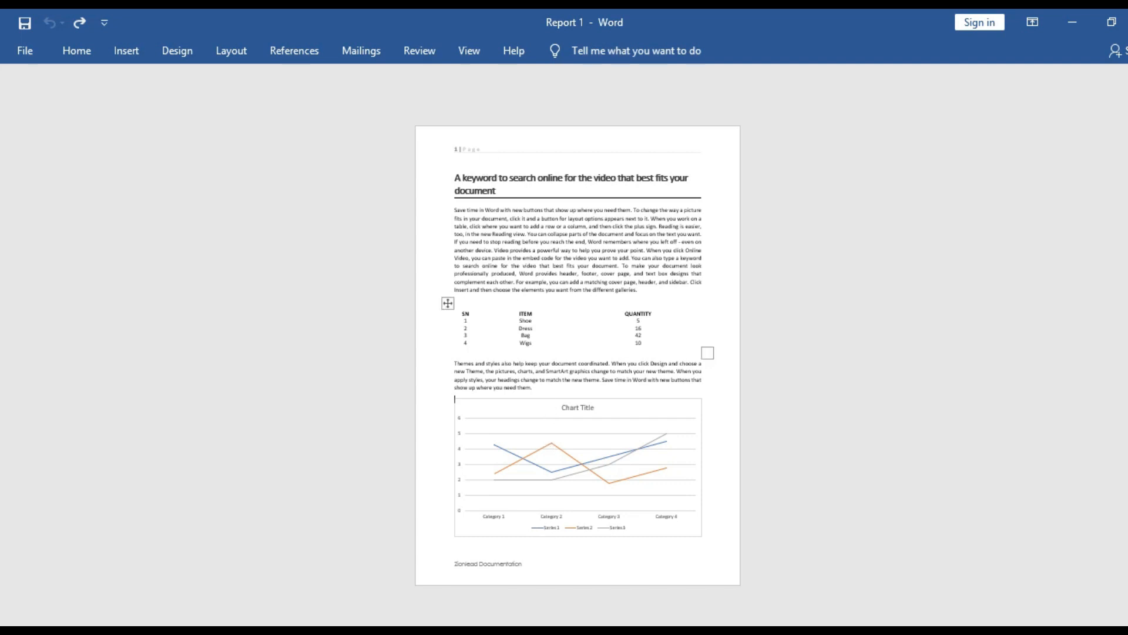
pyautogui.moveTo(692, 624)
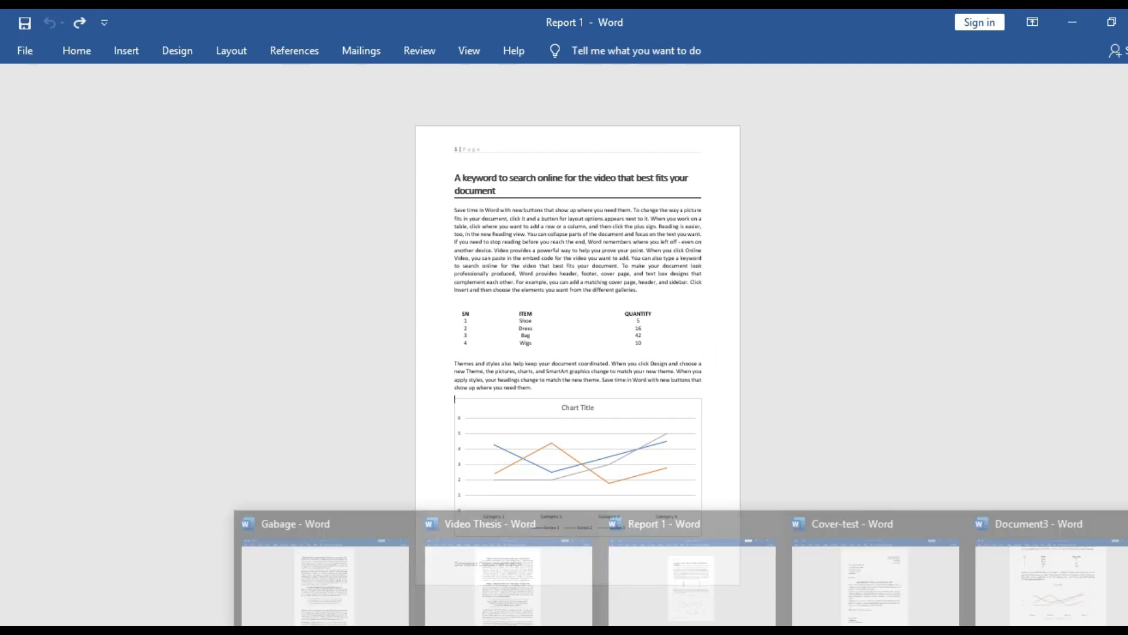
pyautogui.click(1050, 585)
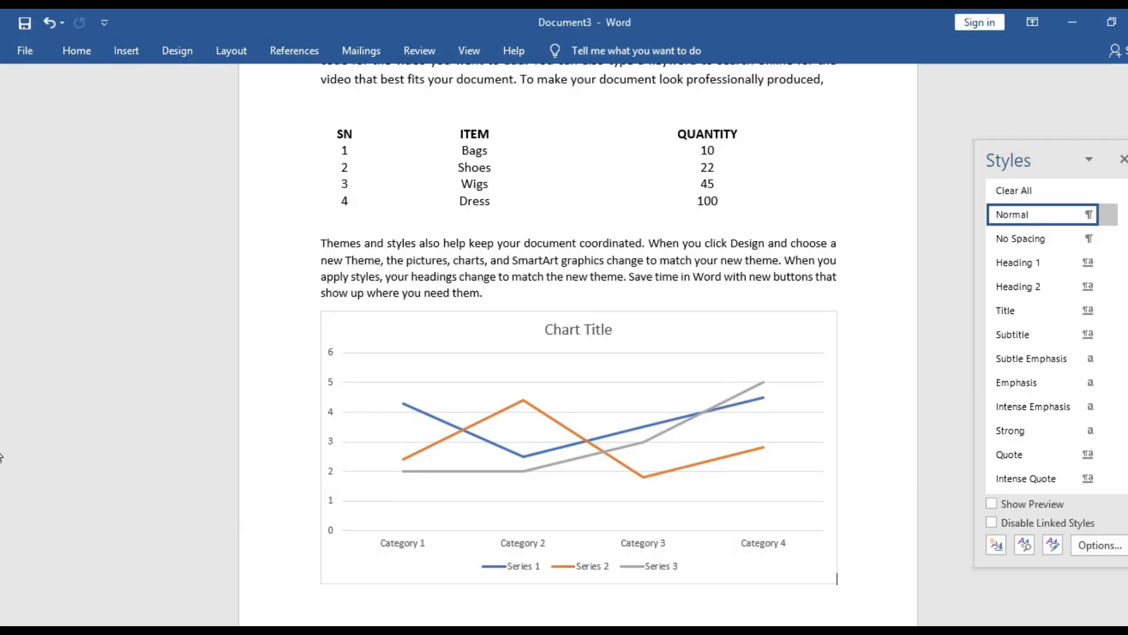
pyautogui.scroll(6, 665, 204)
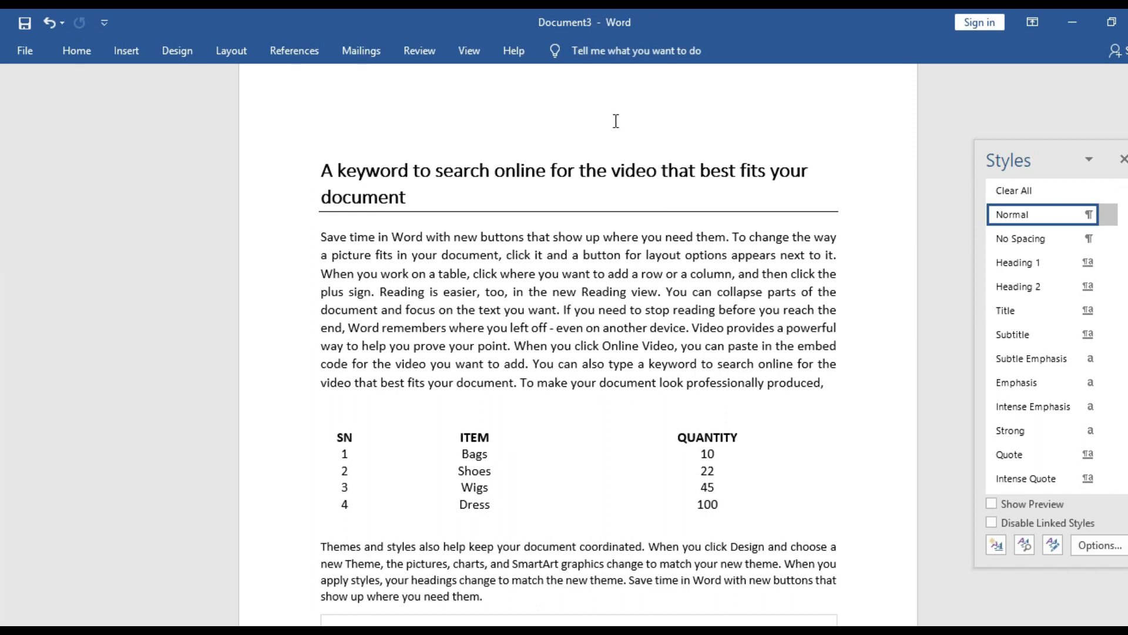
pyautogui.scroll(-7, 4, 259)
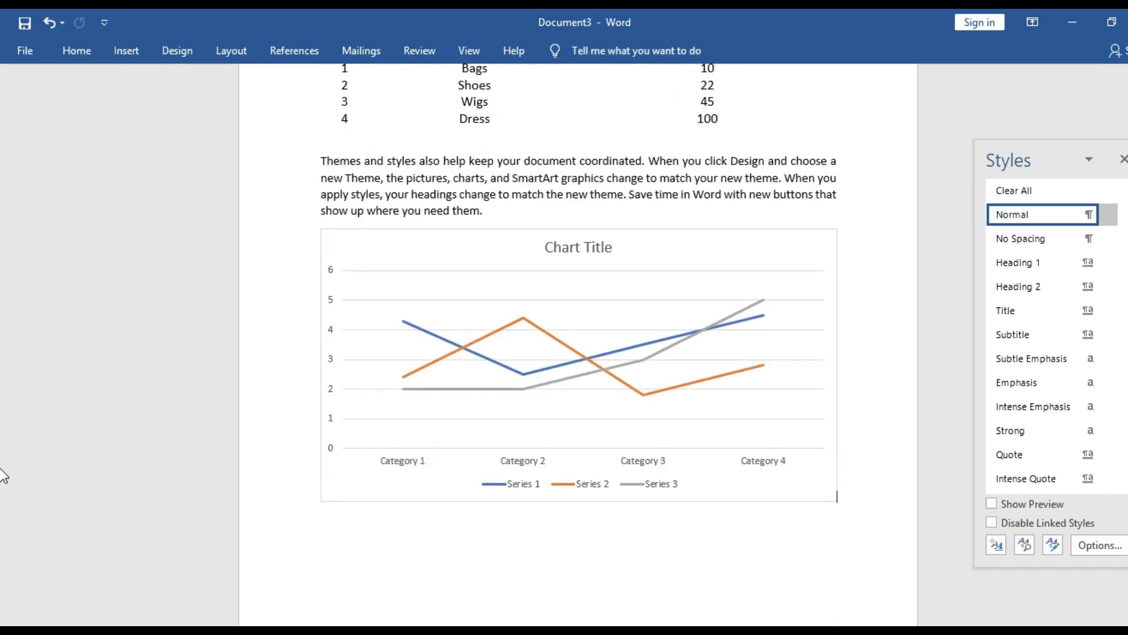
pyautogui.scroll(7, 2, 433)
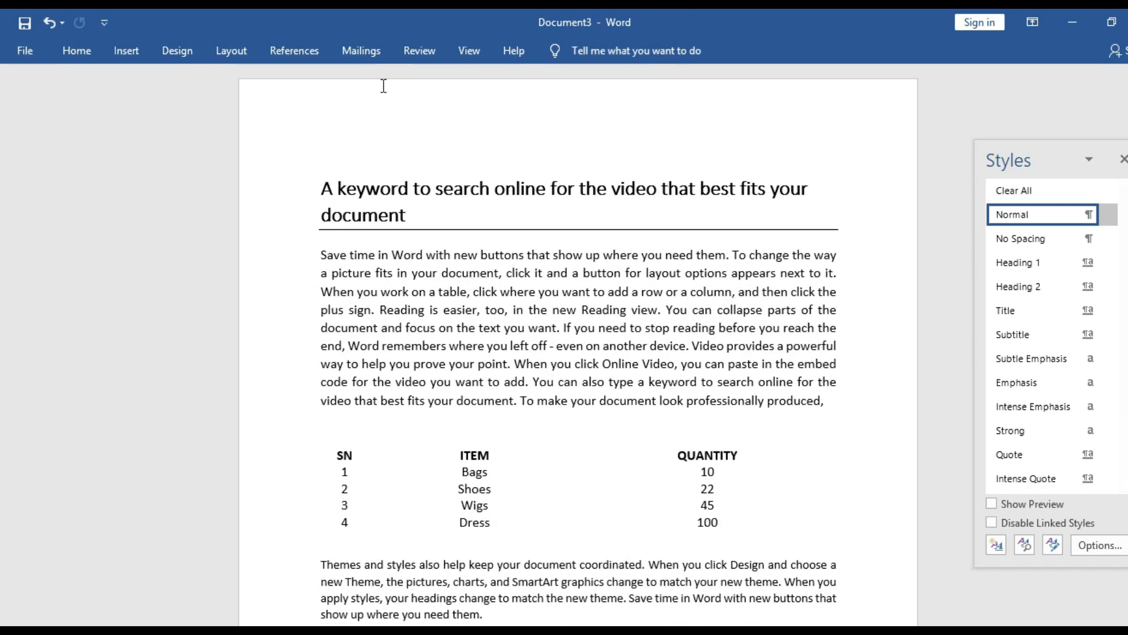
# - Insert the Accent Bar 1 page number at the top of the page and return to the body text
pyautogui.click(121, 50)
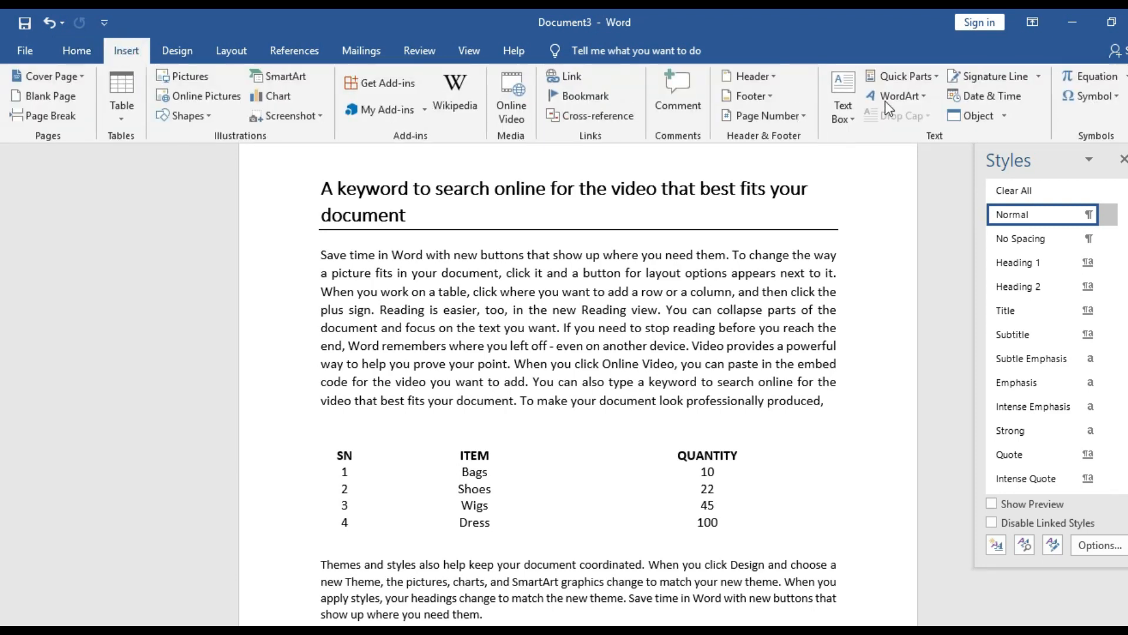
pyautogui.click(799, 114)
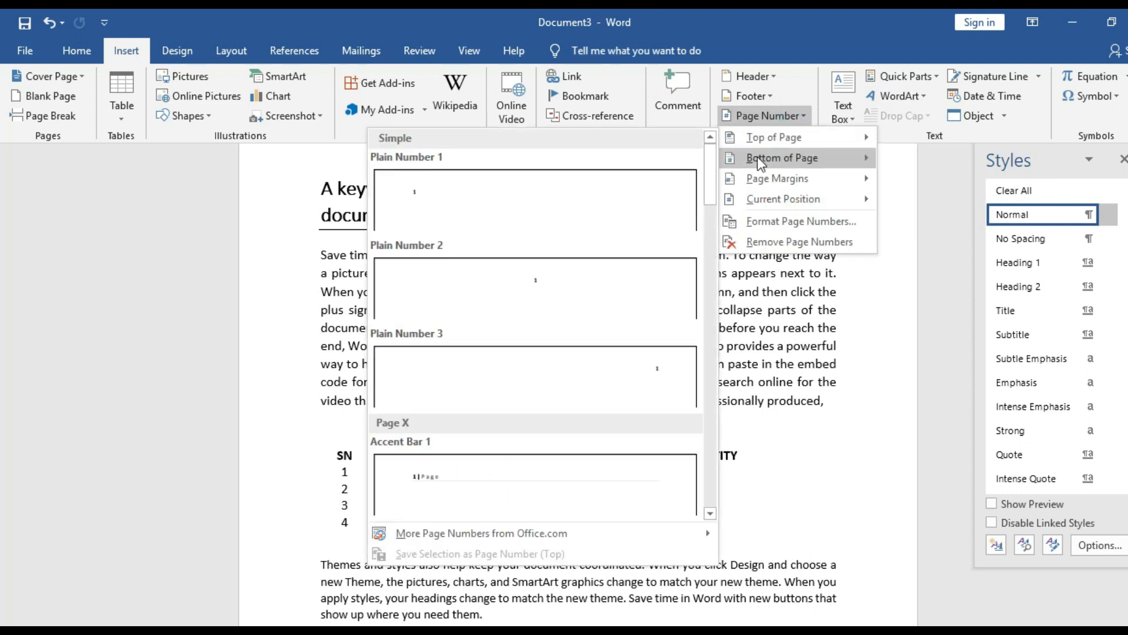
pyautogui.moveTo(748, 156)
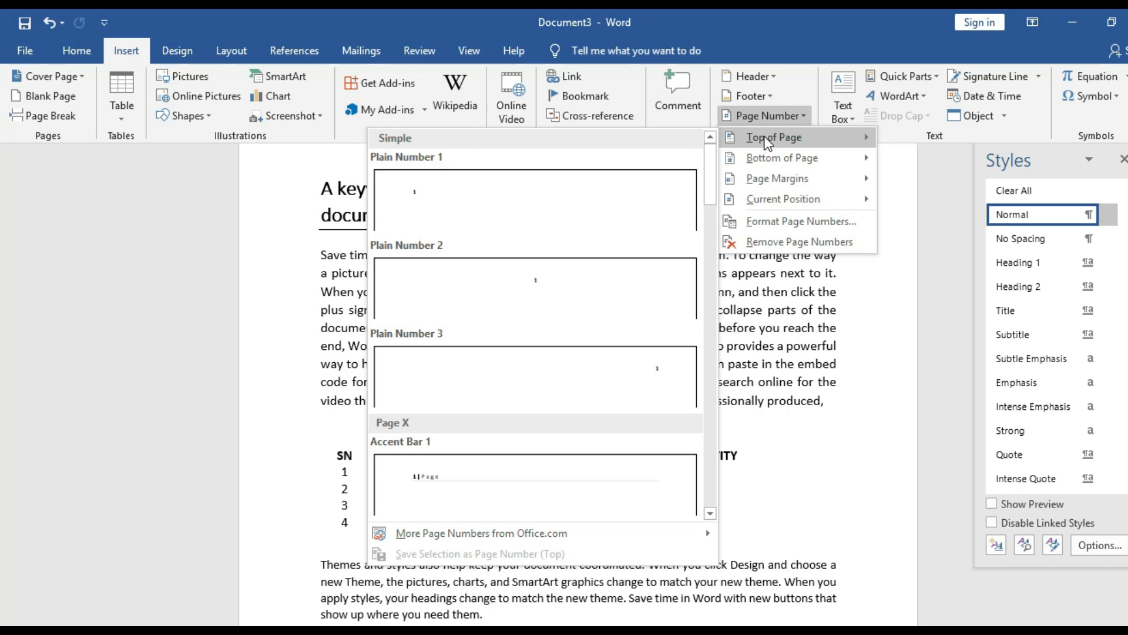
pyautogui.click(480, 478)
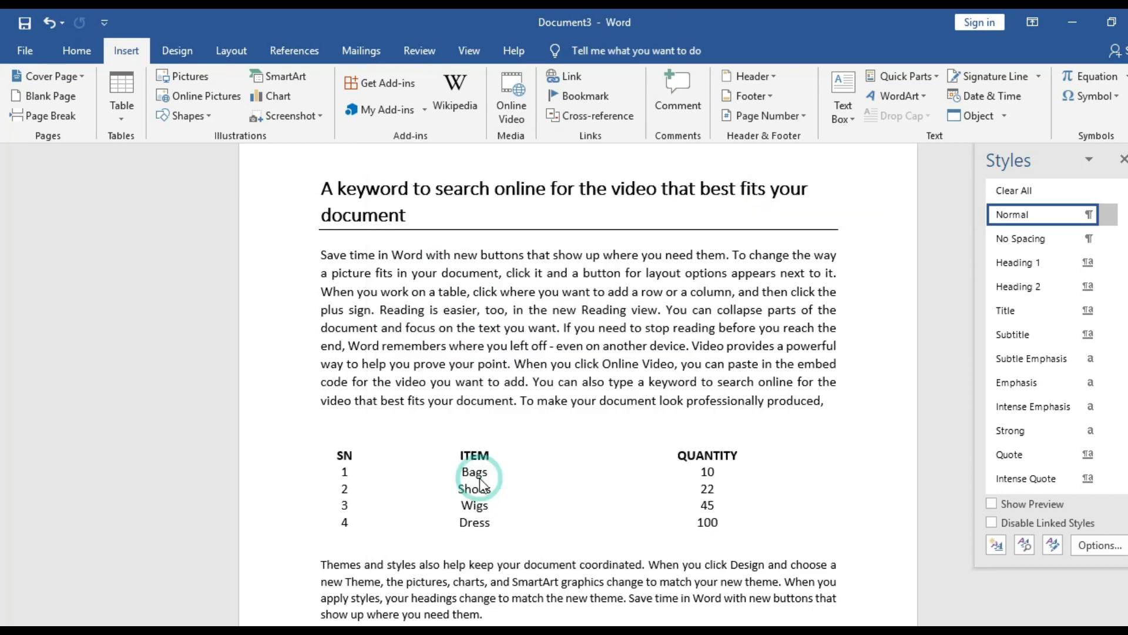
pyautogui.click(890, 282)
pyautogui.doubleClick(899, 286)
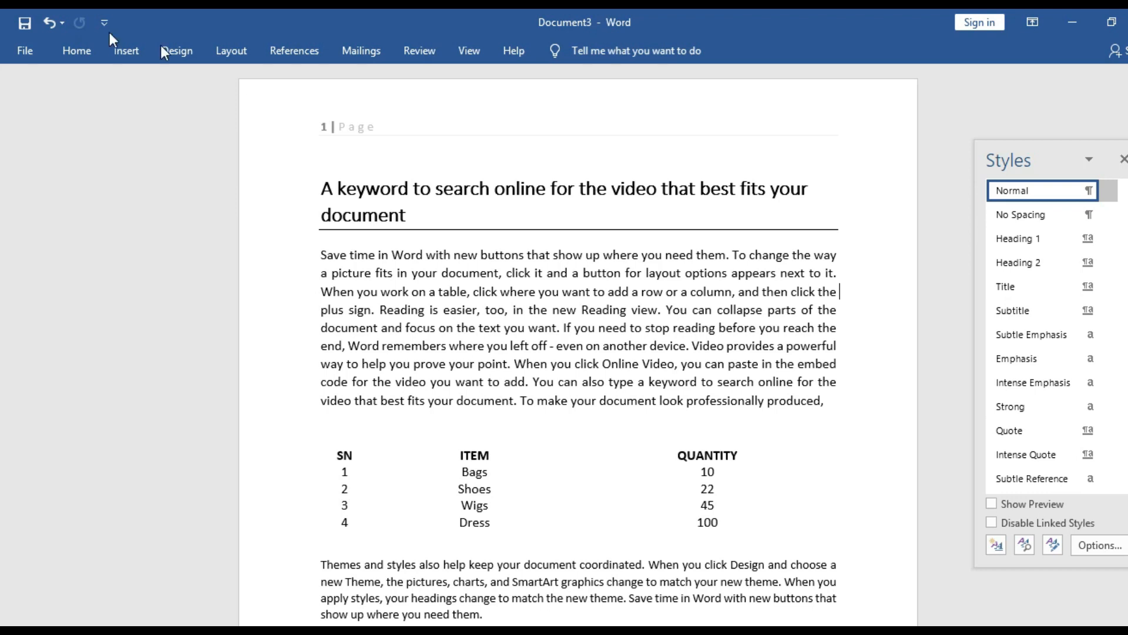
# - Insert the built-in Blank footer into the document
pyautogui.click(83, 53)
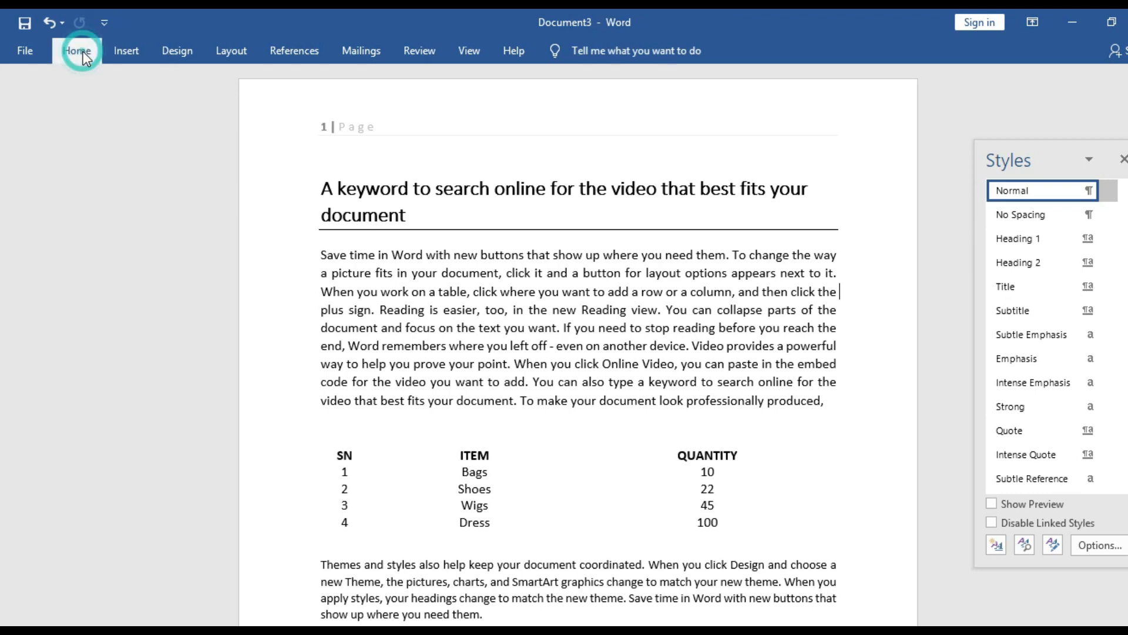
pyautogui.click(126, 52)
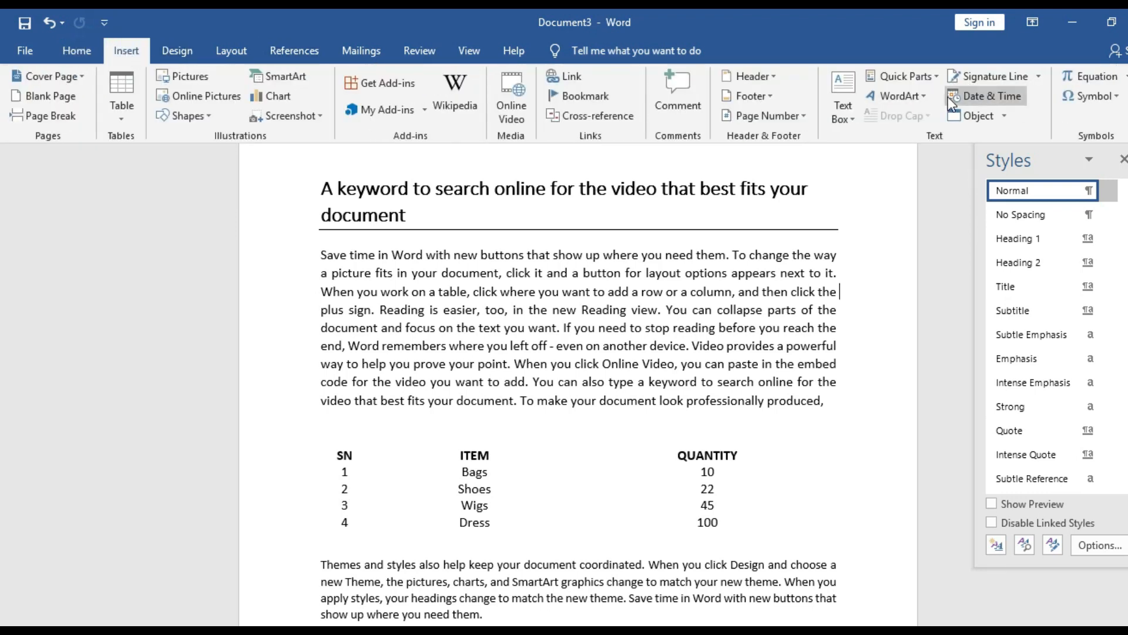
pyautogui.click(768, 96)
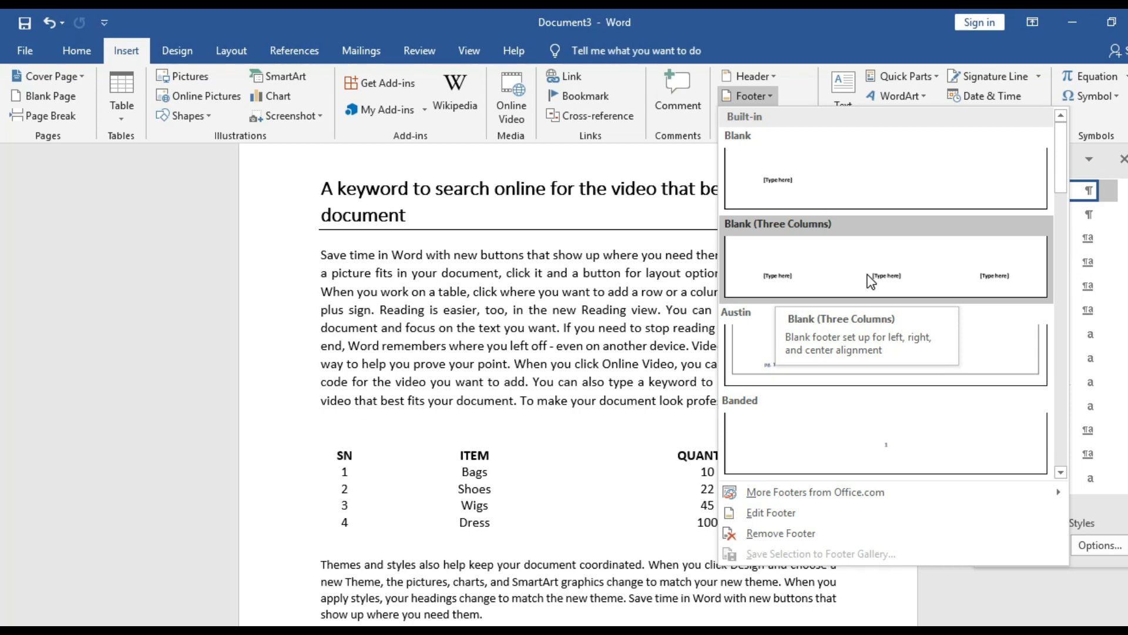
pyautogui.click(777, 200)
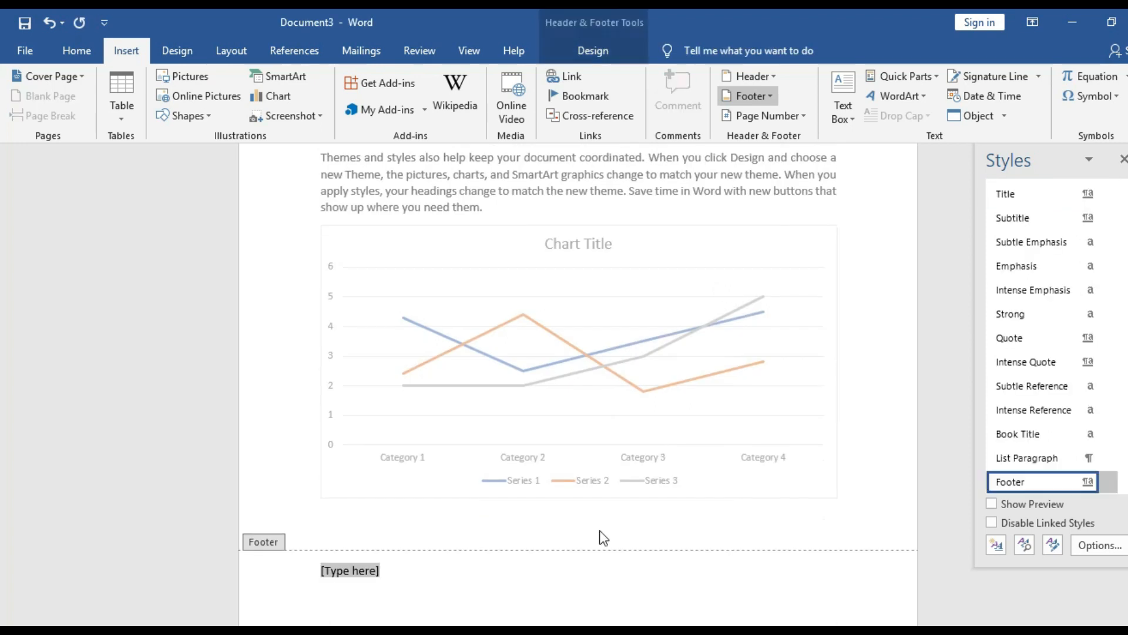
# - Replace the footer placeholder with the text "Zionlead Technology Ltd."
pyautogui.press('capslock')
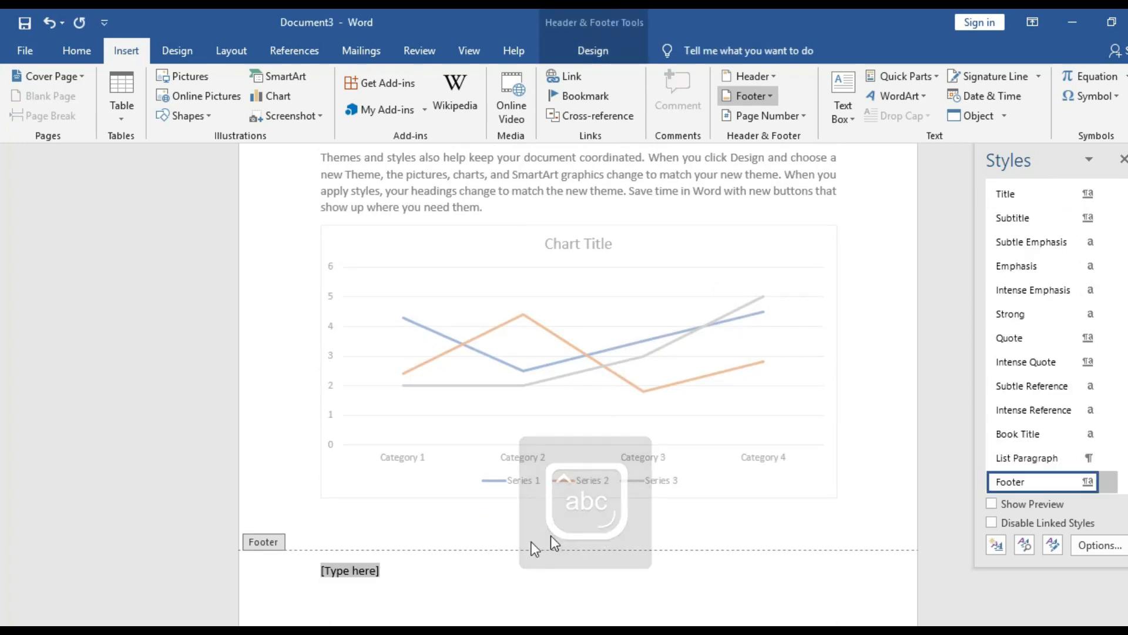
pyautogui.click(382, 571)
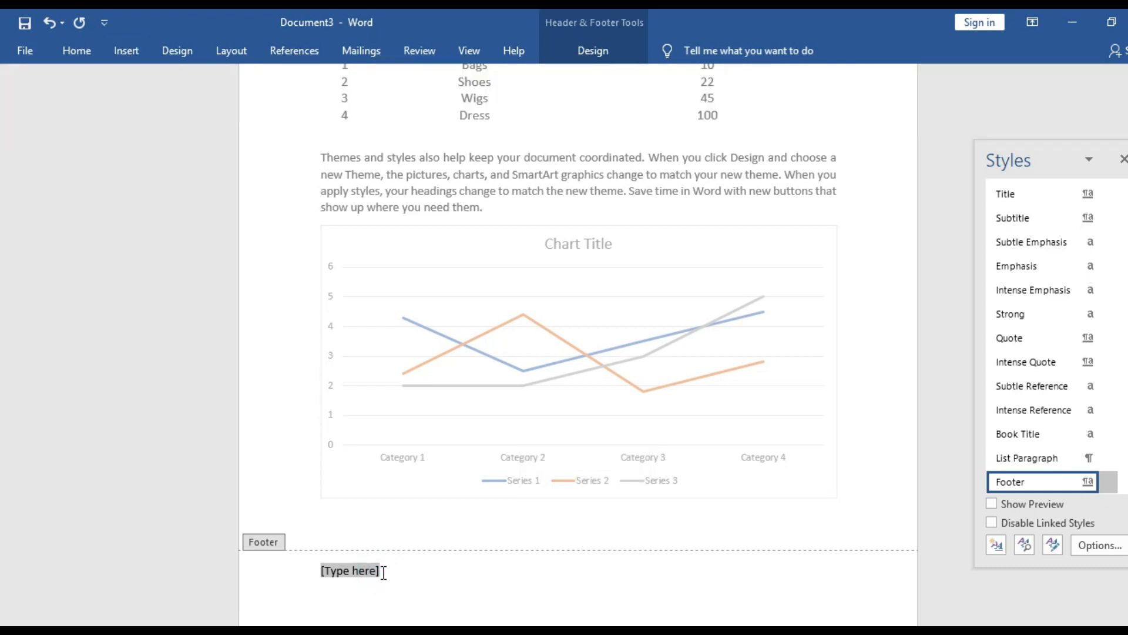
pyautogui.click(382, 572)
pyautogui.press('capslock')
pyautogui.write('Z')
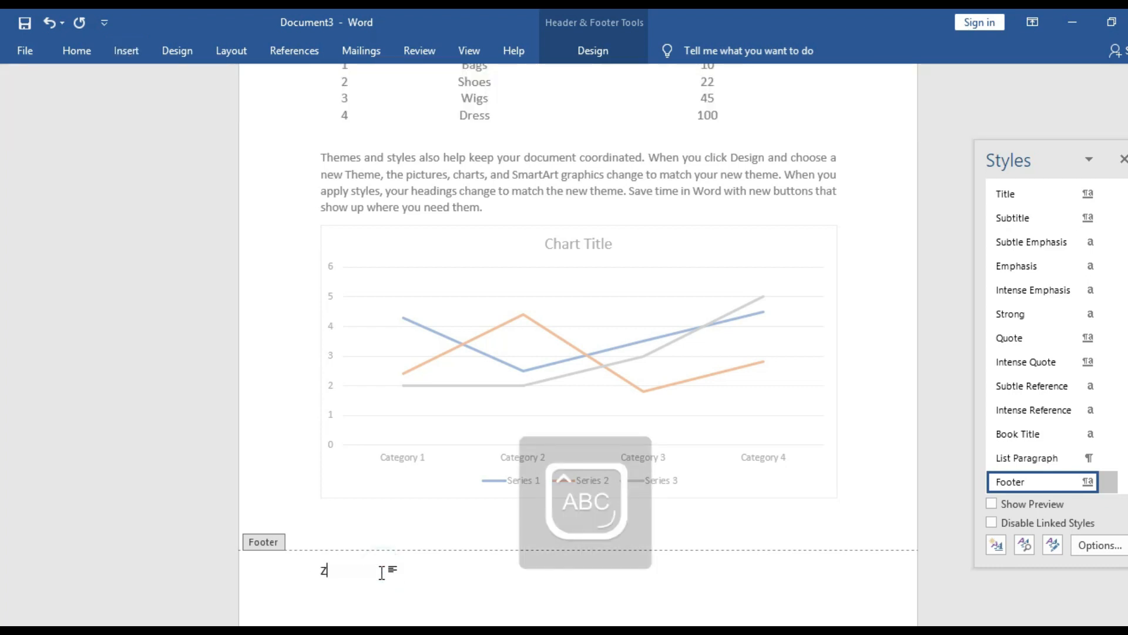
pyautogui.press('capslock')
pyautogui.write('ionle')
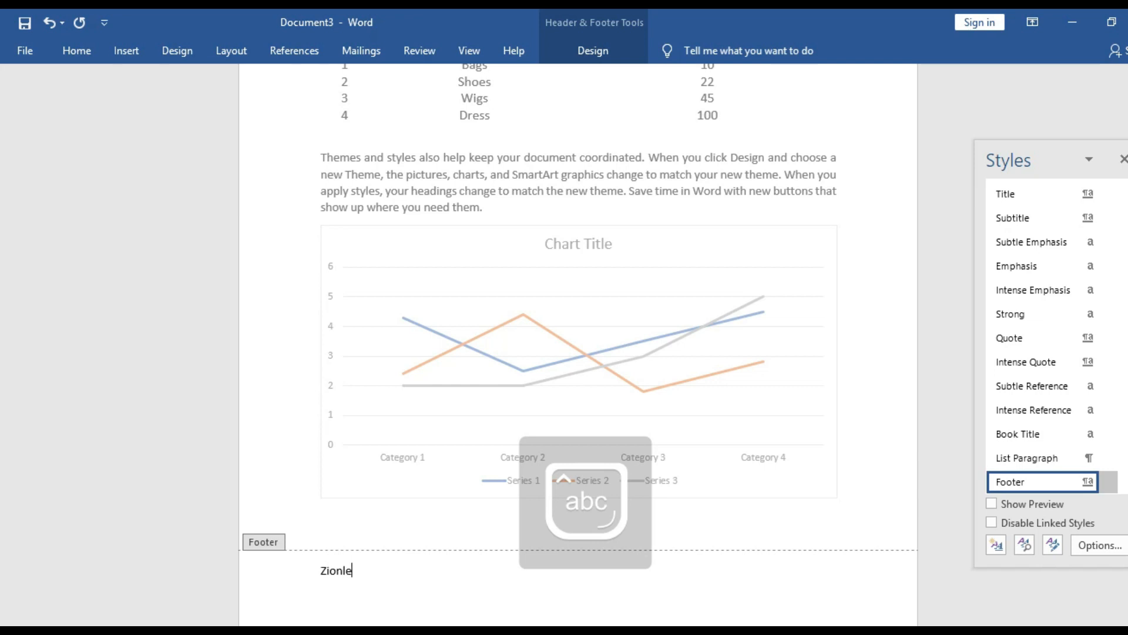
pyautogui.write('ad')
pyautogui.press('capslock')
pyautogui.write('T')
pyautogui.press('capslock')
pyautogui.write('echnology')
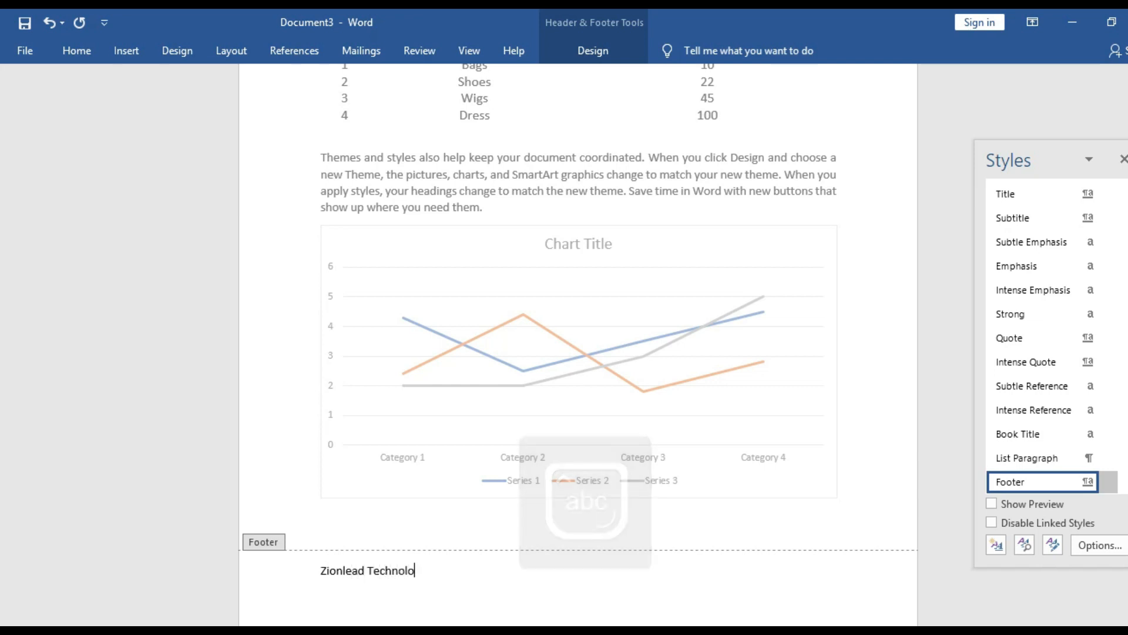
pyautogui.press('capslock')
pyautogui.write('L')
pyautogui.press('capslock')
pyautogui.write('td')
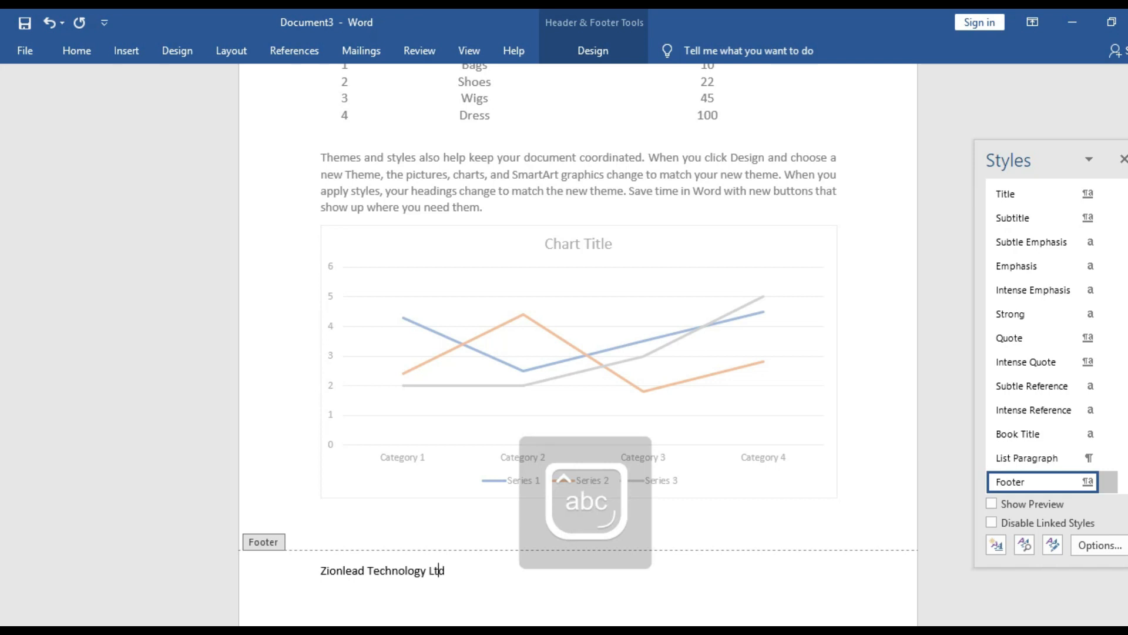
pyautogui.write('.')
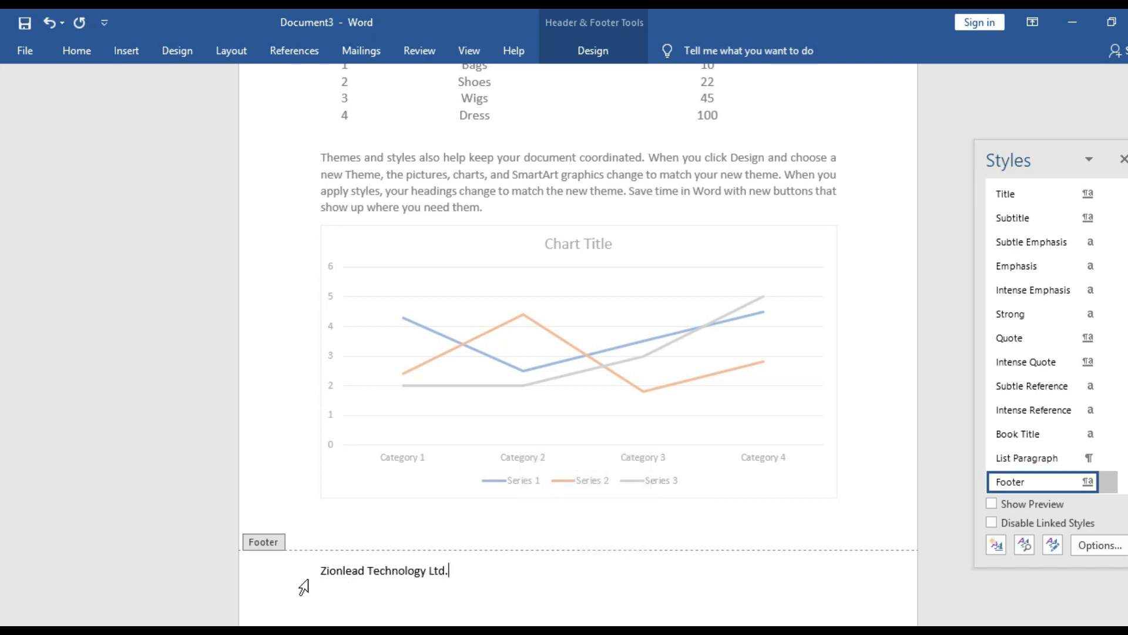
# - Set the footer text's font to AvantGarde Bk BT and return to the document body
pyautogui.moveTo(316, 569); pyautogui.dragTo(449, 582)
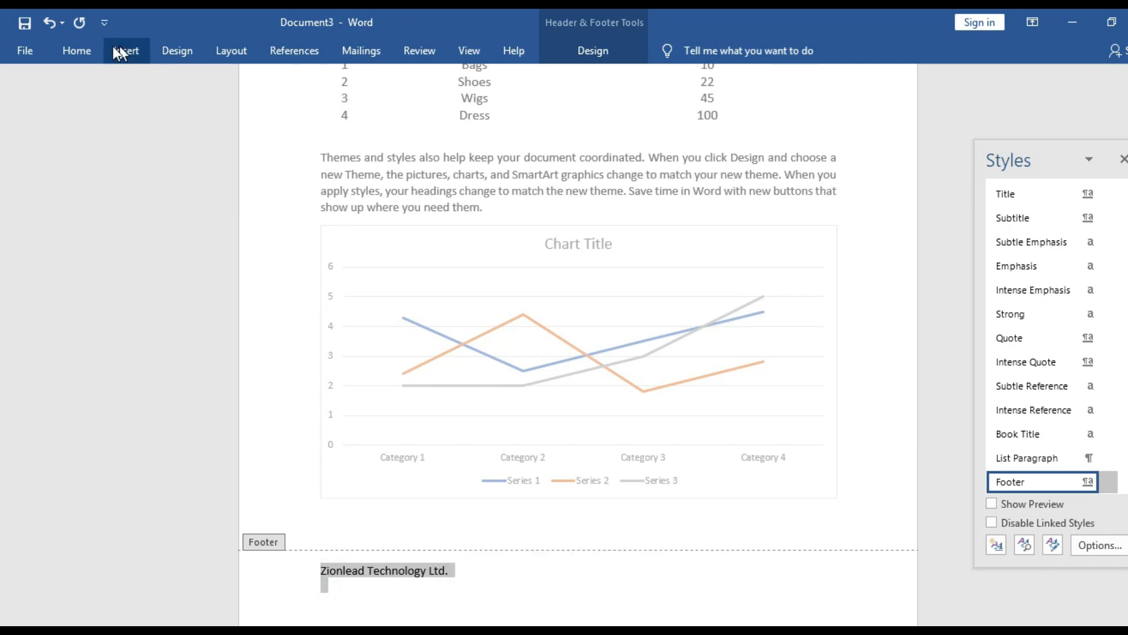
pyautogui.click(89, 48)
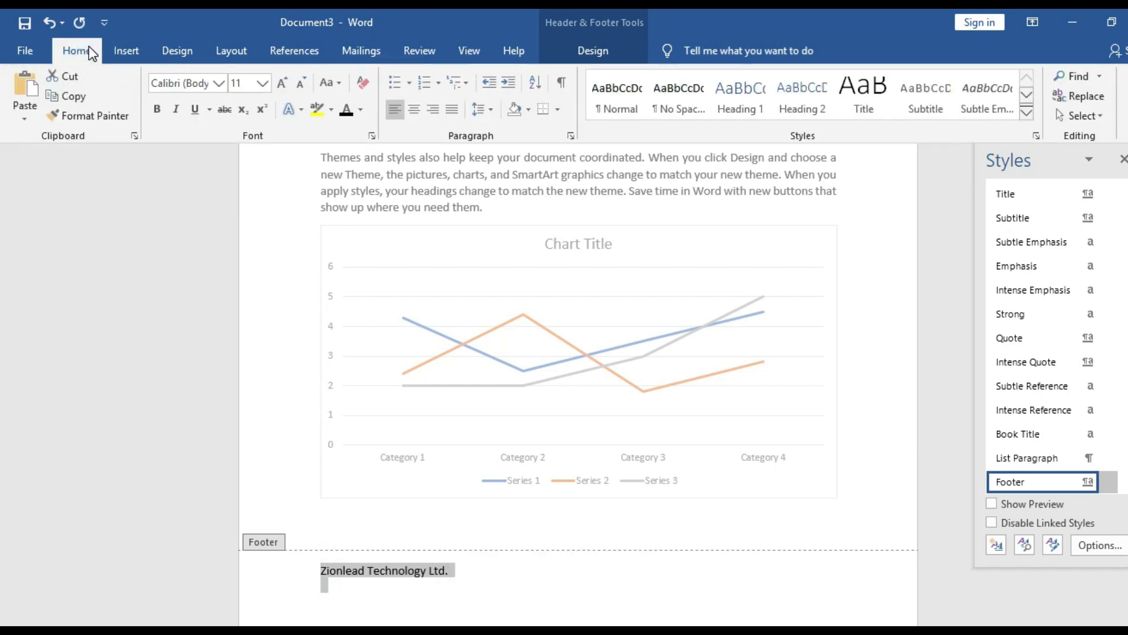
pyautogui.click(220, 82)
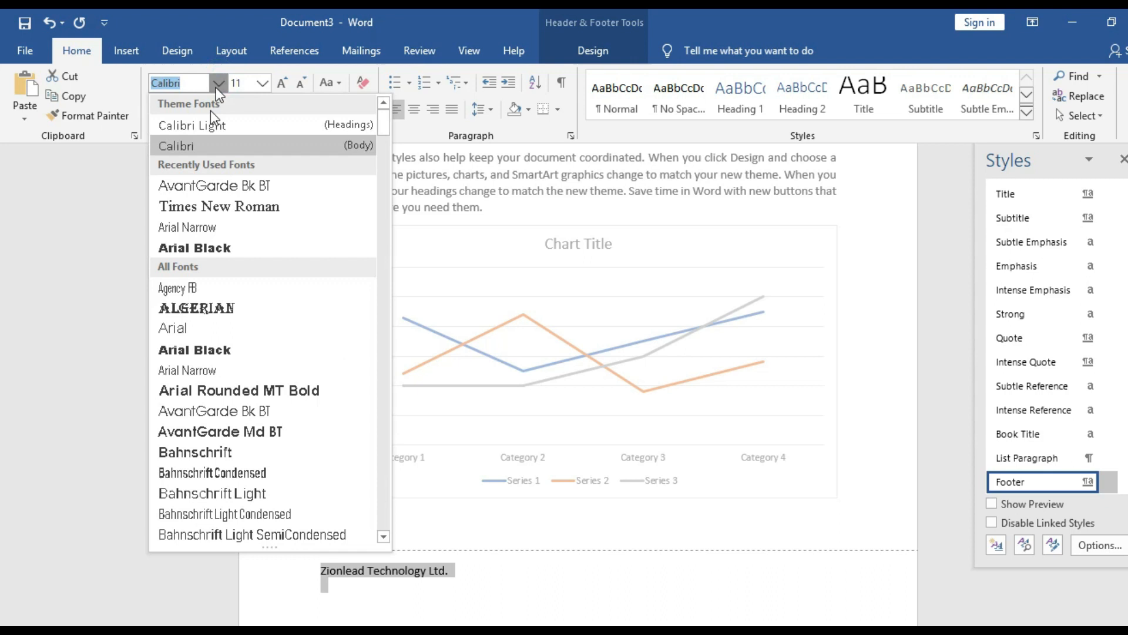
pyautogui.click(212, 185)
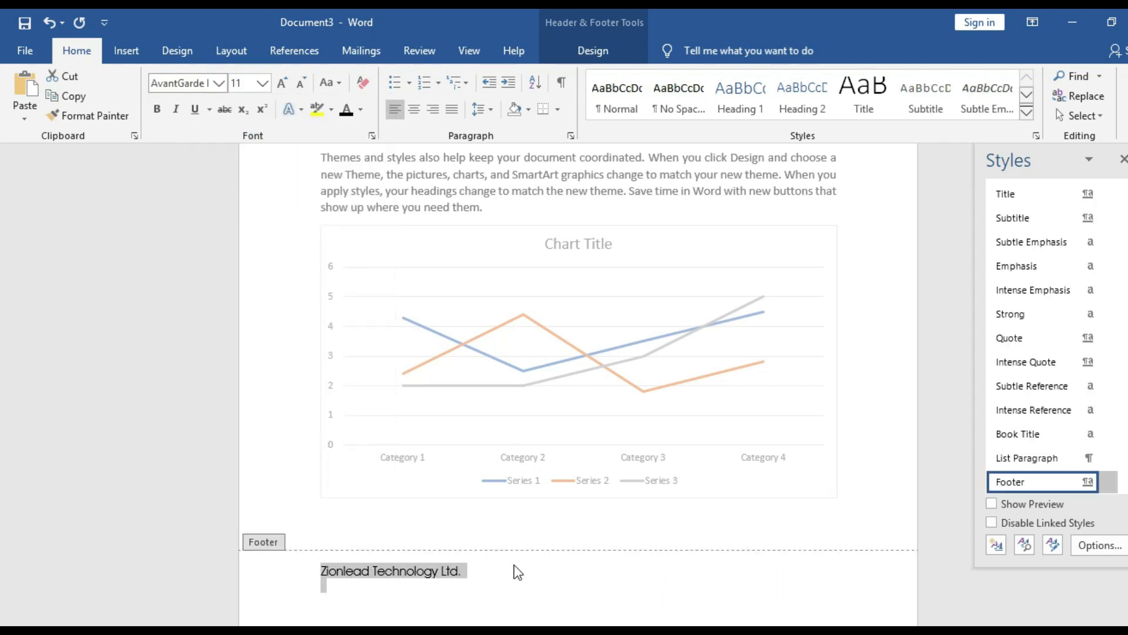
pyautogui.click(574, 534)
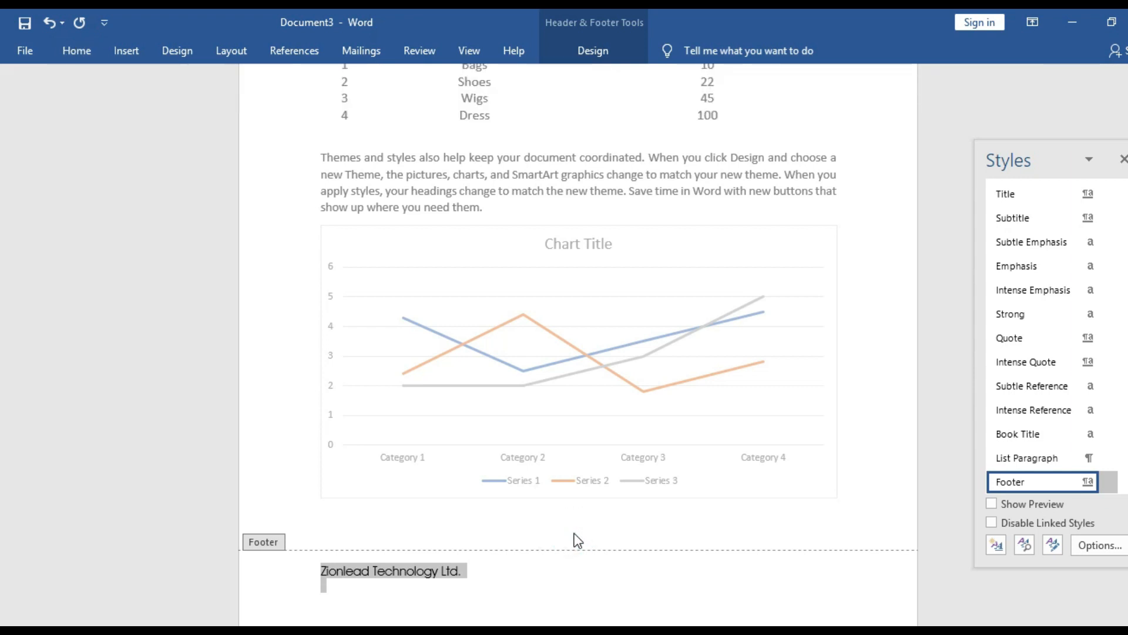
pyautogui.doubleClick(812, 522)
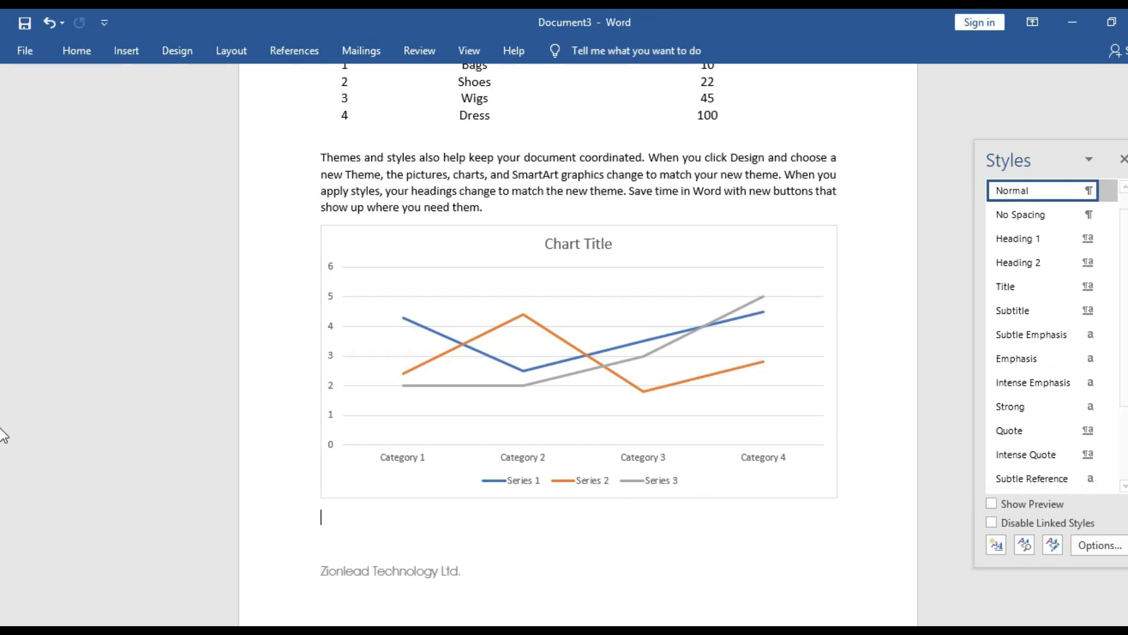
# - Review the recreated page from the page number header down to the line chart
pyautogui.scroll(5, 1, 333)
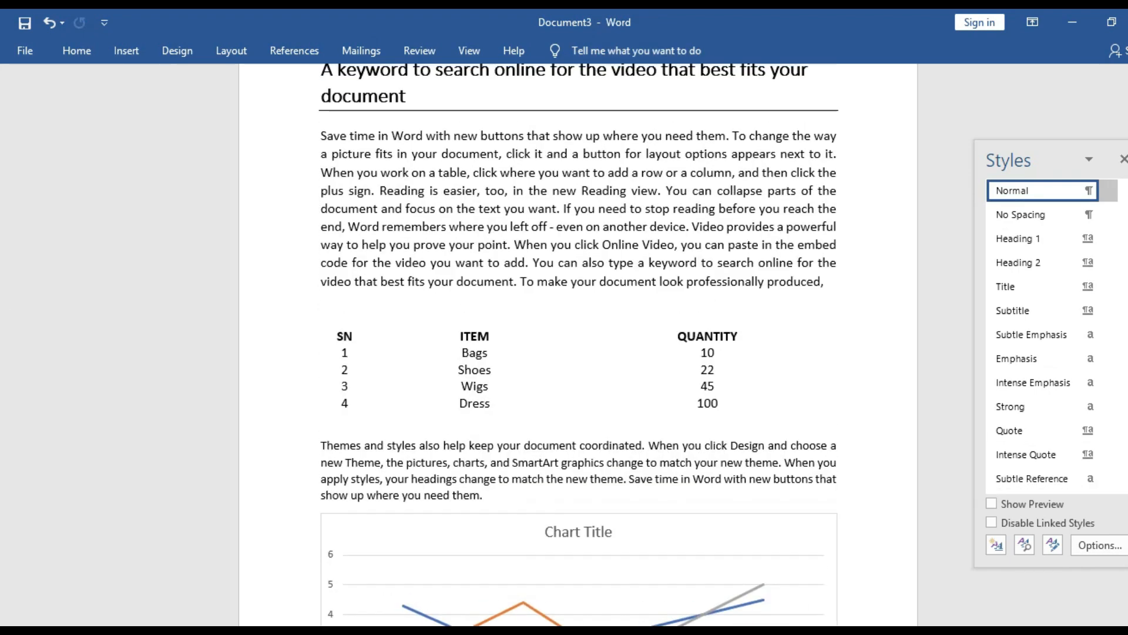
pyautogui.scroll(2, 1, 109)
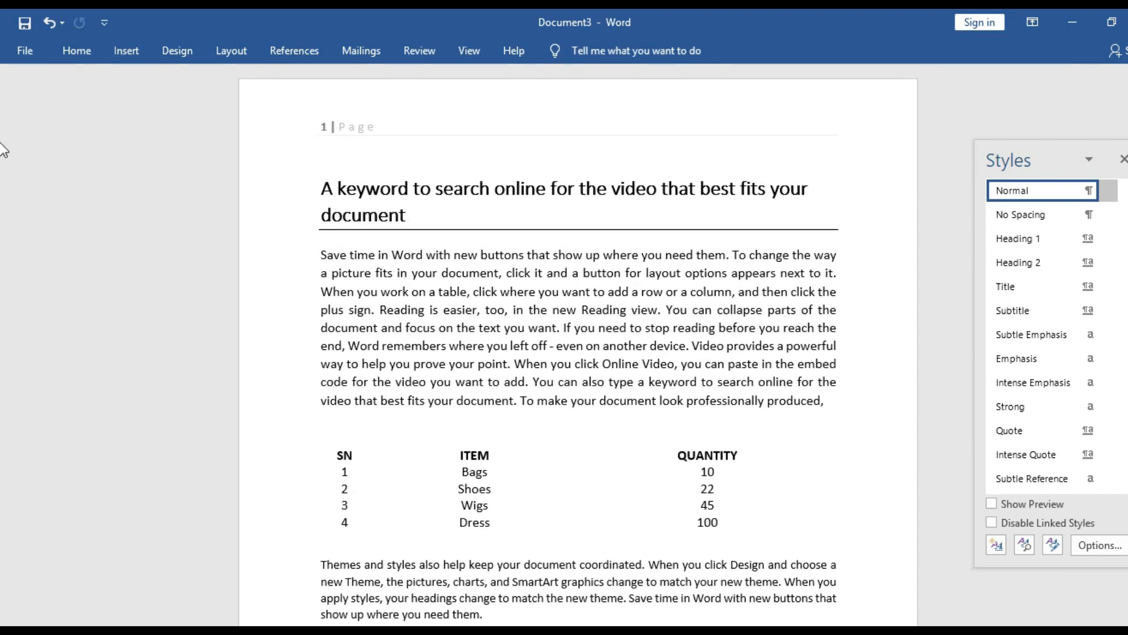
pyautogui.scroll(-1, 2, 105)
pyautogui.scroll(1, 2, 97)
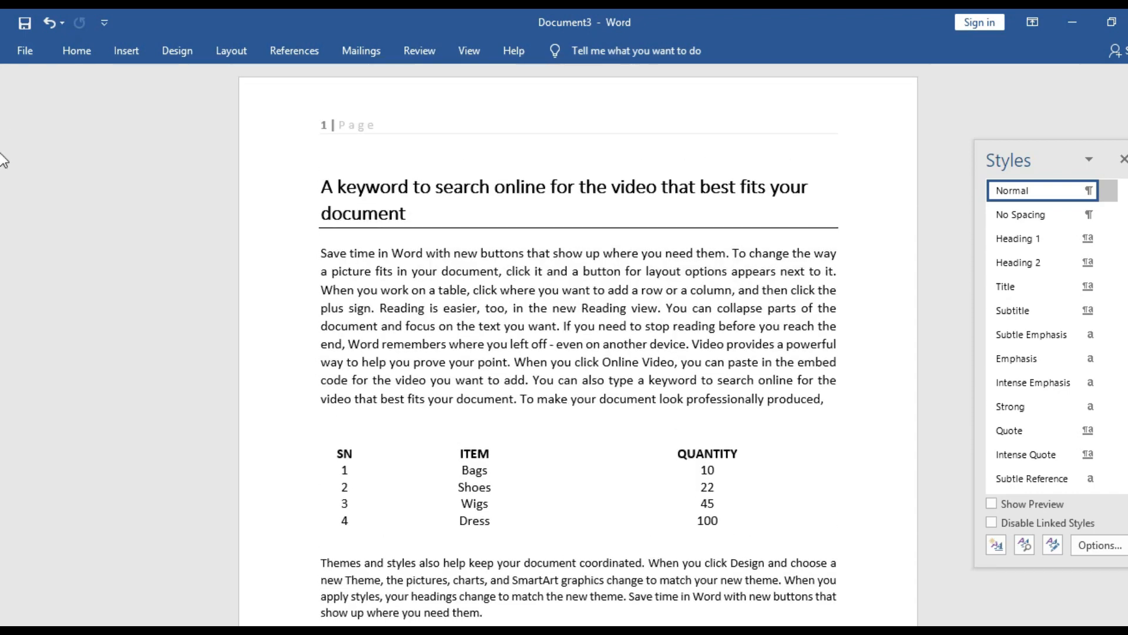
pyautogui.scroll(-2, 3, 164)
pyautogui.scroll(1, 3, 139)
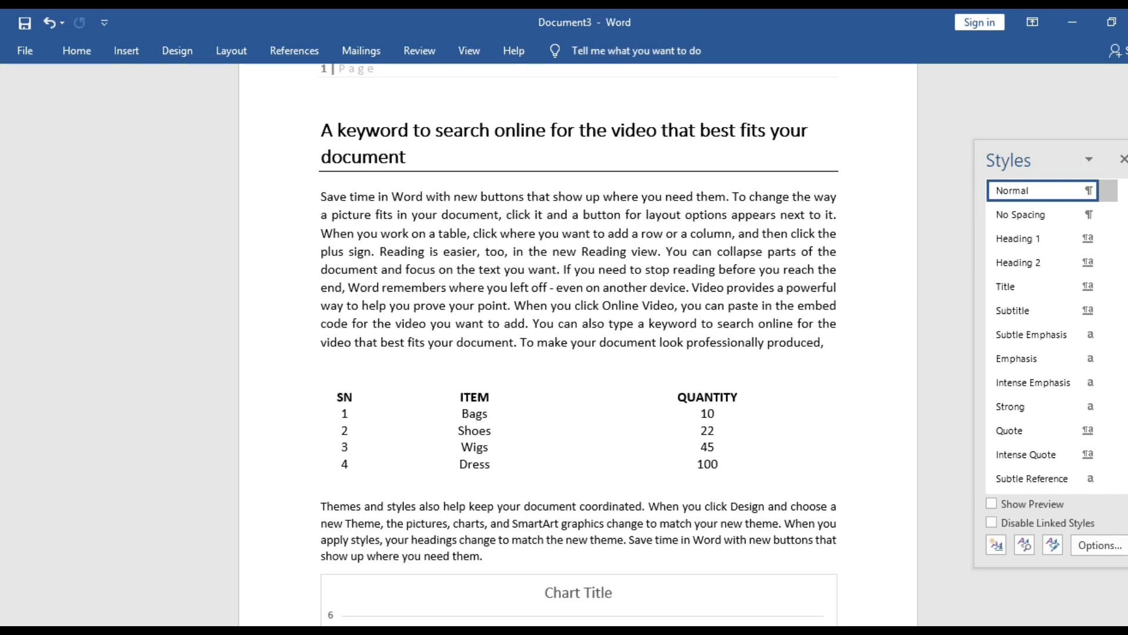
pyautogui.keyDown('ctrl'); pyautogui.scroll(-3, 577, 347); pyautogui.keyUp('ctrl')
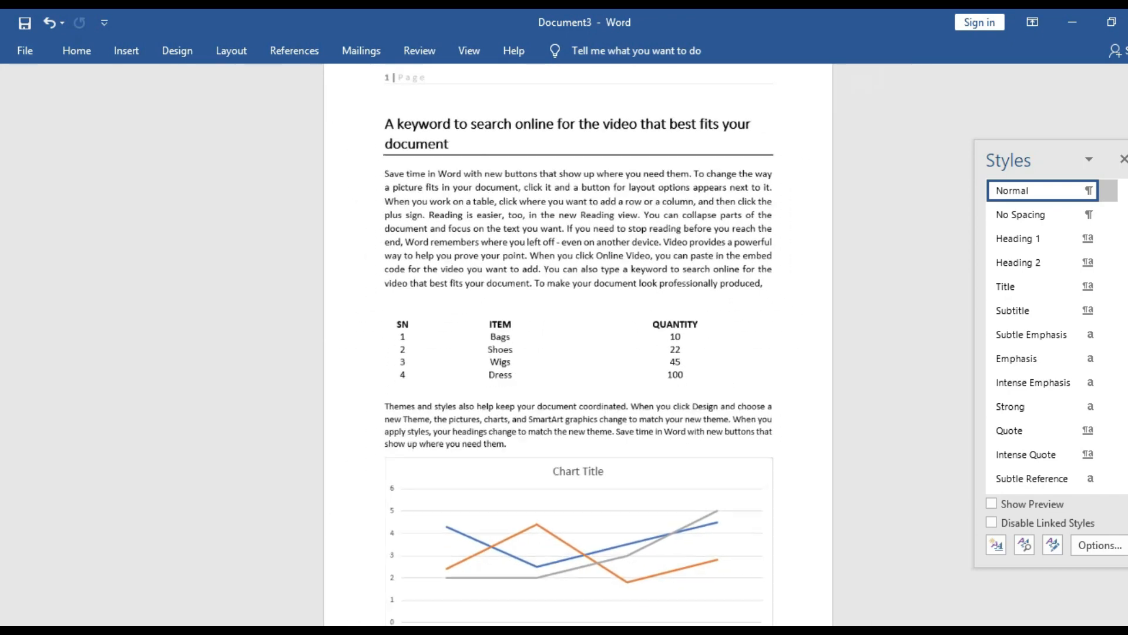
# - Compare the recreated report page with the original Report 1 document
pyautogui.keyDown('ctrl'); pyautogui.scroll(-2, 578, 346); pyautogui.keyUp('ctrl')
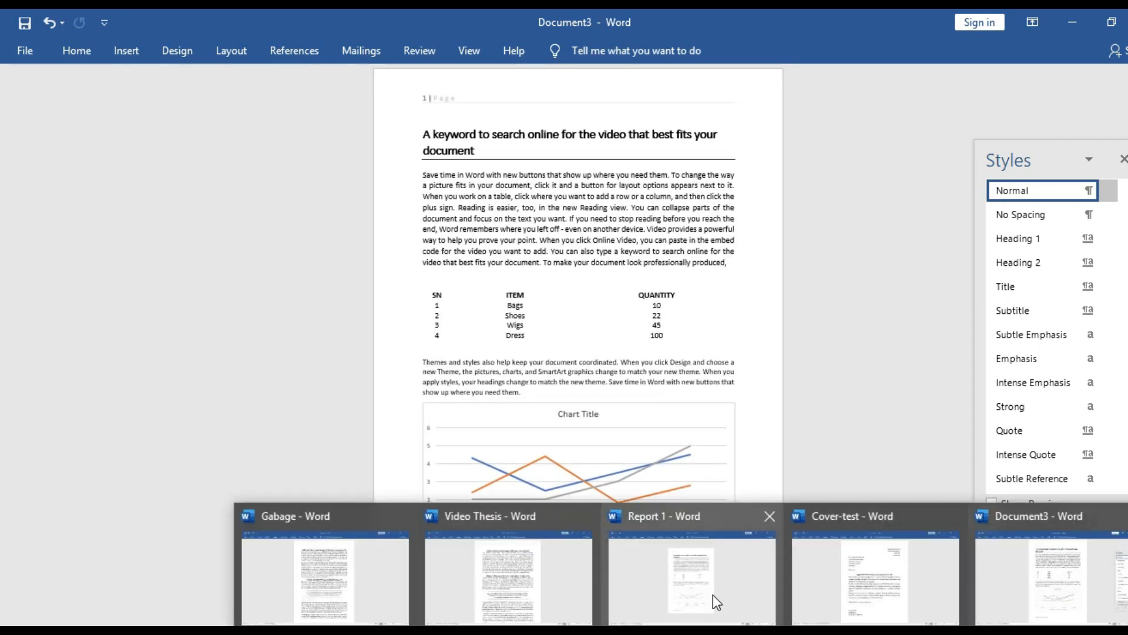
pyautogui.click(713, 594)
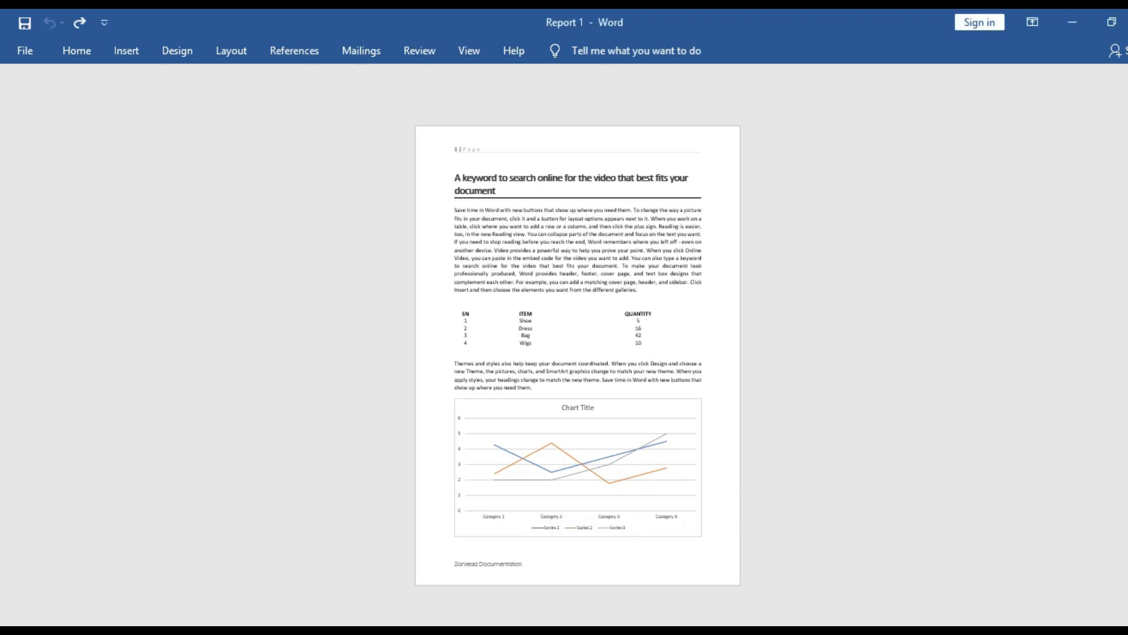
pyautogui.click(1089, 566)
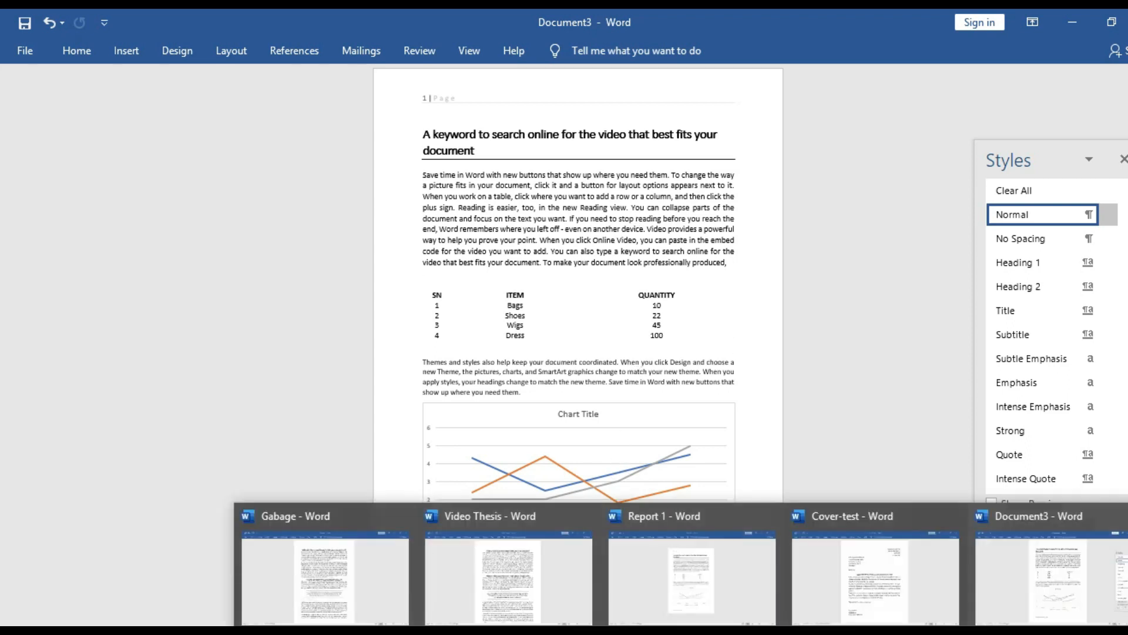
# - Bring up the Cover-test letter and create a new blank document
pyautogui.click(865, 596)
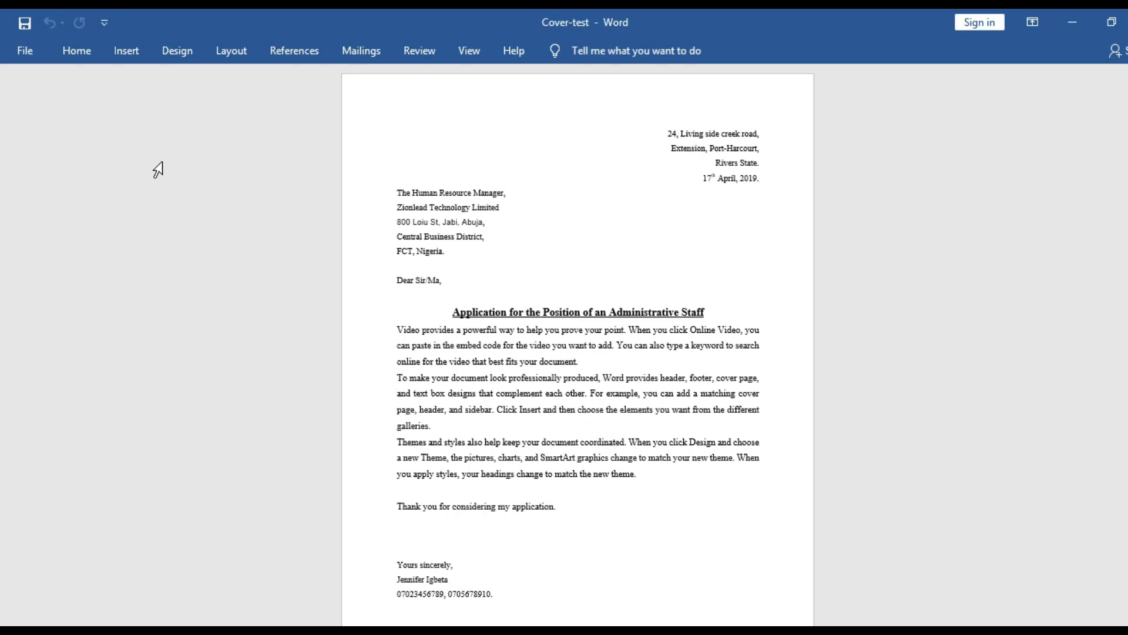
pyautogui.click(81, 53)
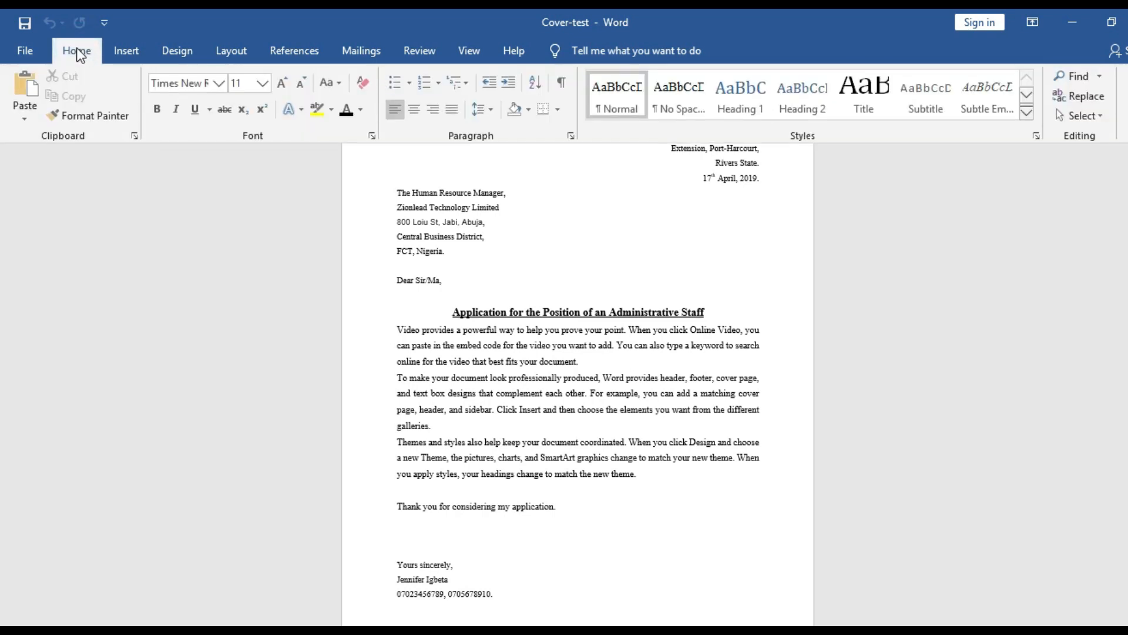
pyautogui.click(36, 51)
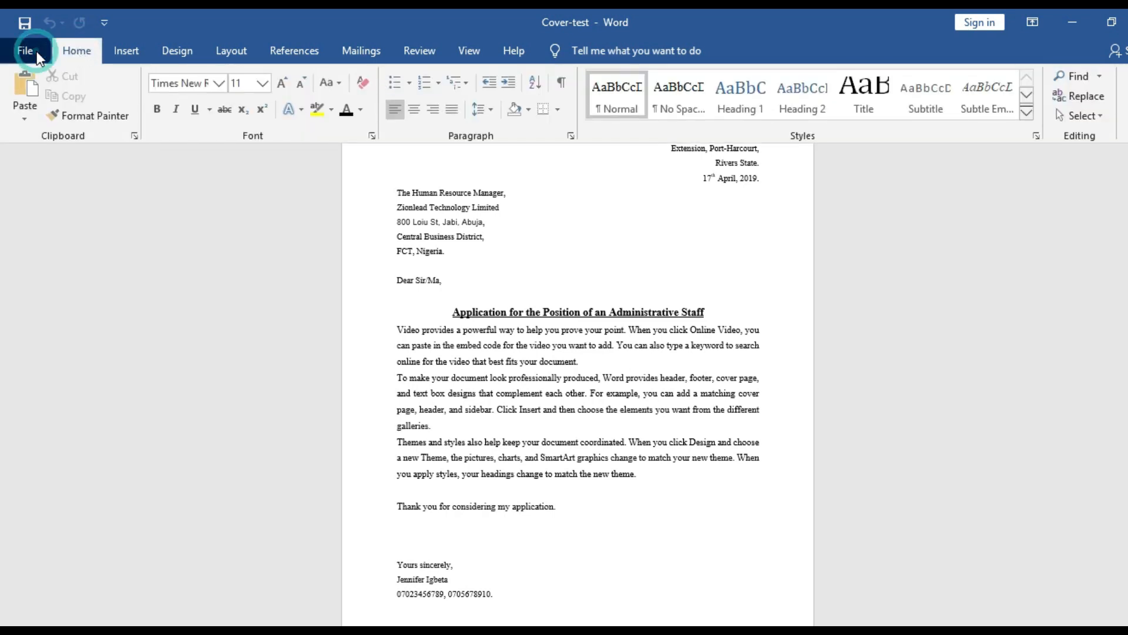
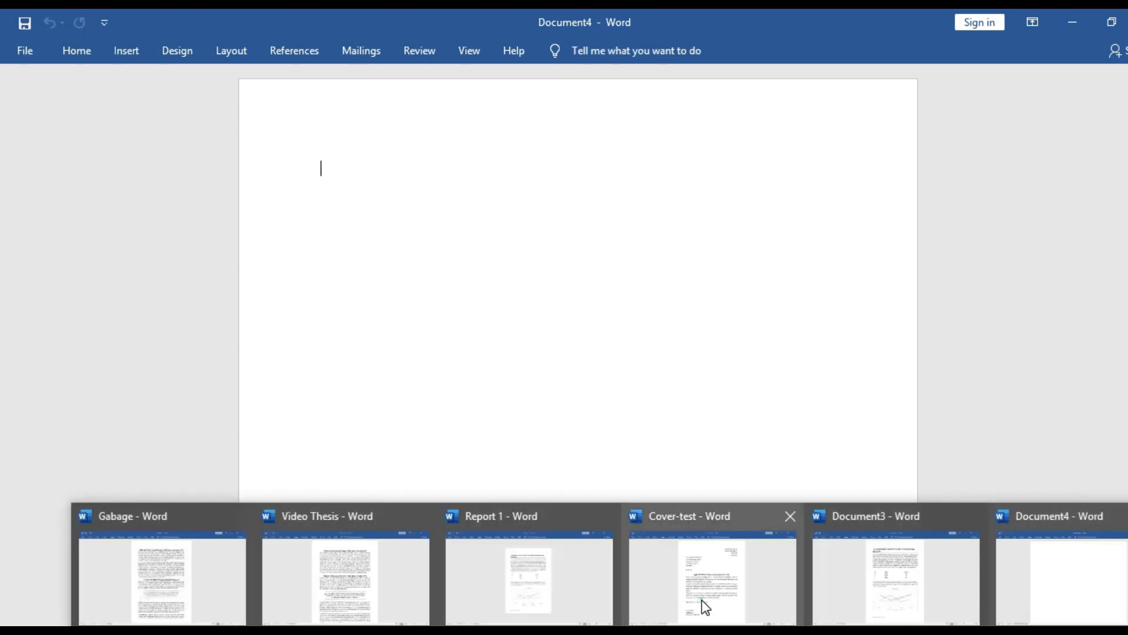
# - Copy the whole Cover-test application letter, from the sender's address through to the end of the document
pyautogui.click(702, 599)
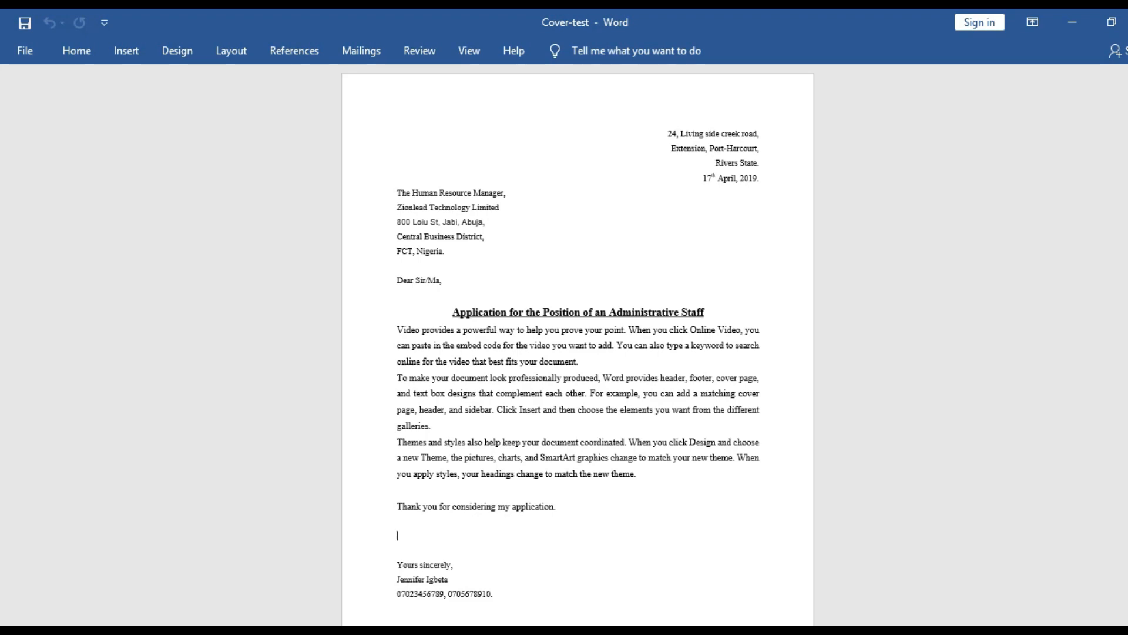
pyautogui.scroll(5, 578, 345)
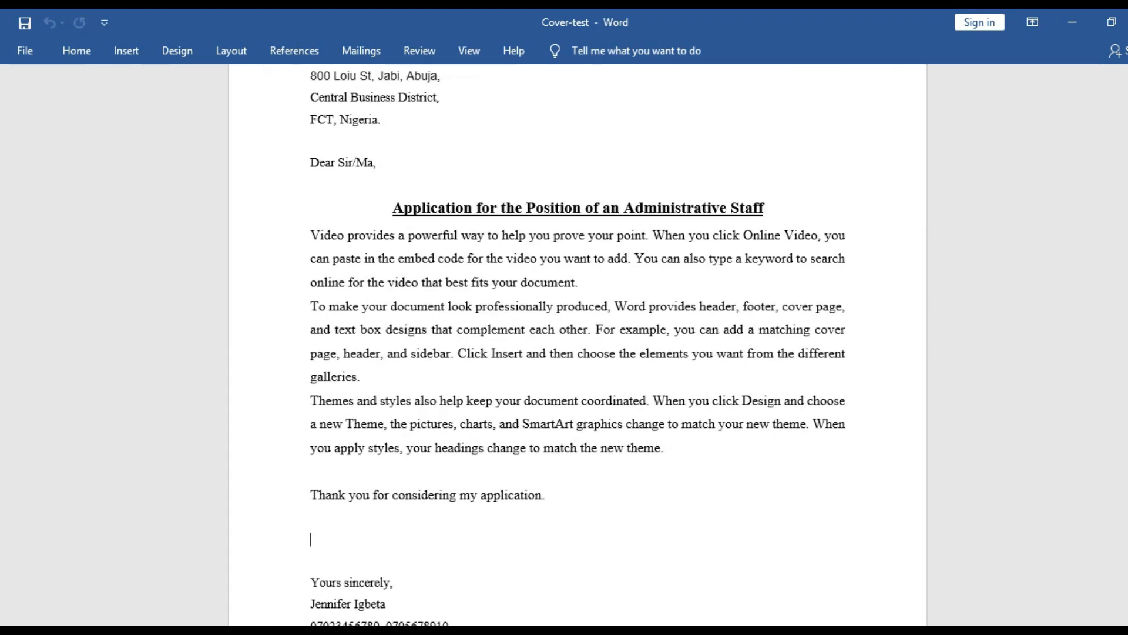
pyautogui.scroll(4, 1022, 338)
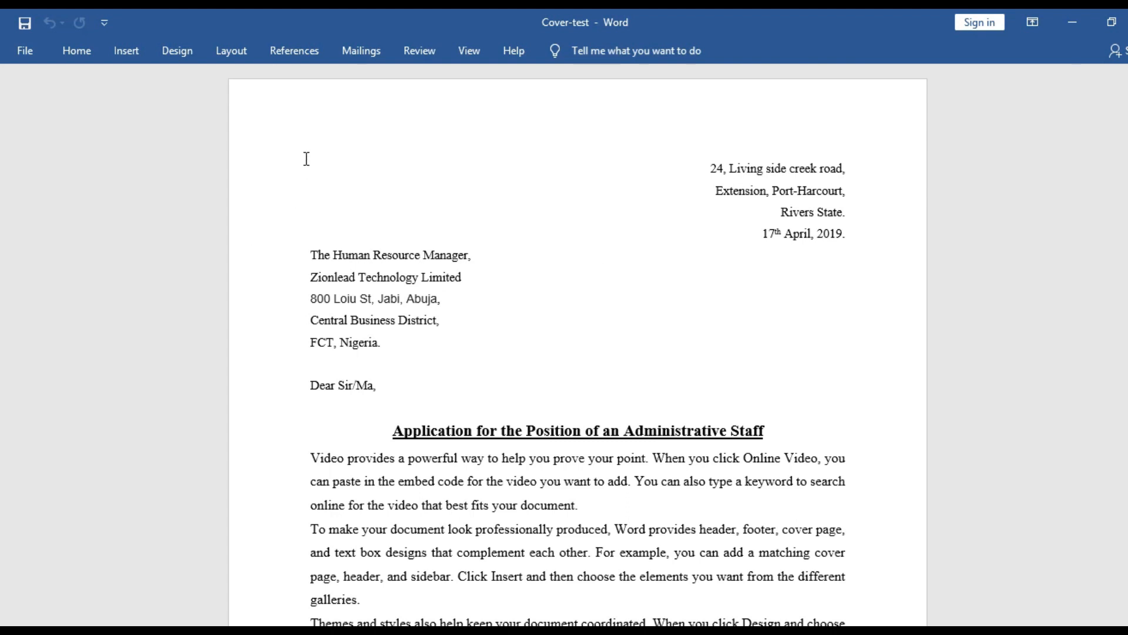
pyautogui.moveTo(337, 94); pyautogui.dragTo(676, 414)
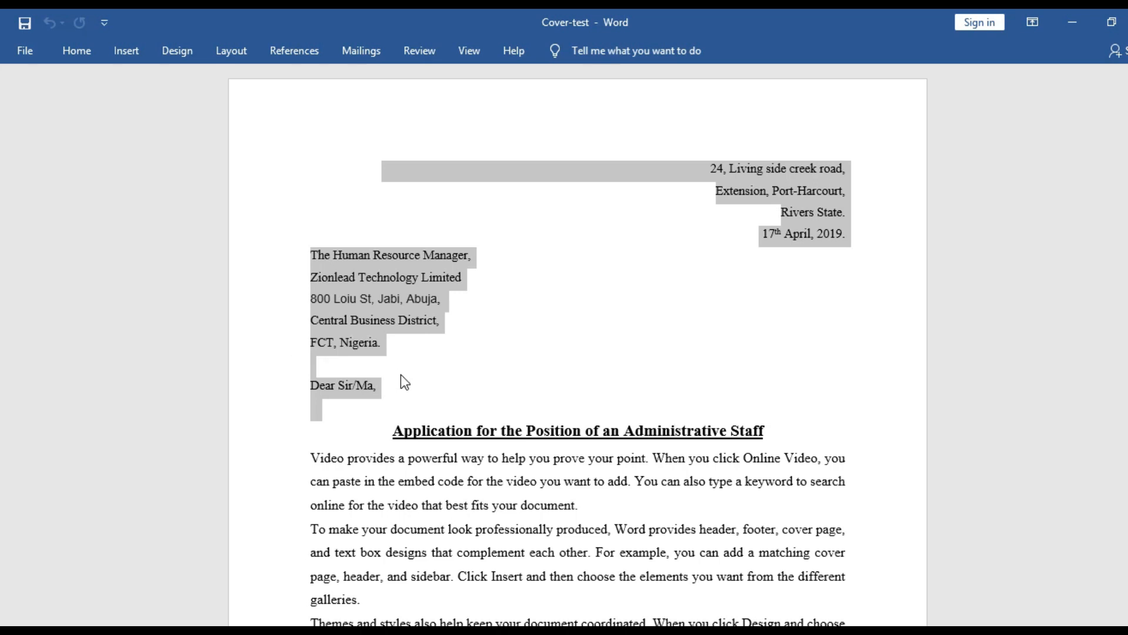
pyautogui.hotkey('shift', 'Right')
pyautogui.hotkey('shift', 'Right')
pyautogui.hotkey('shift', 'Right')
pyautogui.hotkey('shift', 'Right')
pyautogui.hotkey('shift', 'Right')
pyautogui.hotkey('shift', 'Right')
pyautogui.hotkey('shift', 'Right')
pyautogui.hotkey('shift', 'Right')
pyautogui.hotkey('shift', 'Right')
pyautogui.hotkey('shift', 'Right')
pyautogui.hotkey('shift', 'Right')
pyautogui.hotkey('shift', 'Right')
pyautogui.hotkey('shift', 'Right')
pyautogui.hotkey('shift', 'Right')
pyautogui.hotkey('shift', 'Right')
pyautogui.hotkey('shift', 'Right')
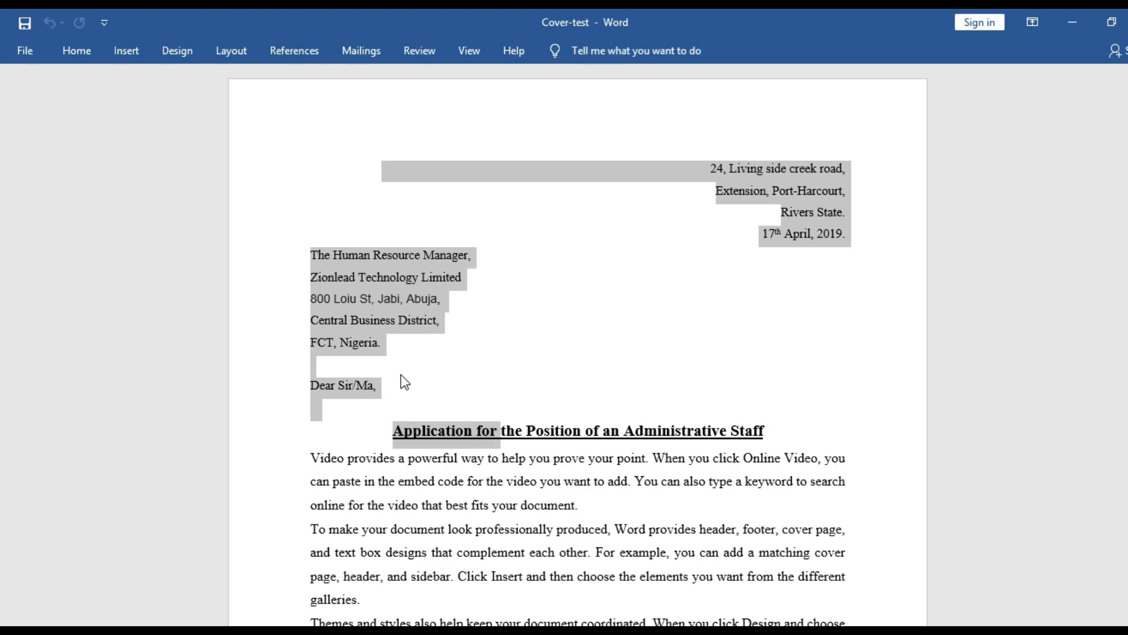
pyautogui.hotkey('ctrl', 'shift', 'End')
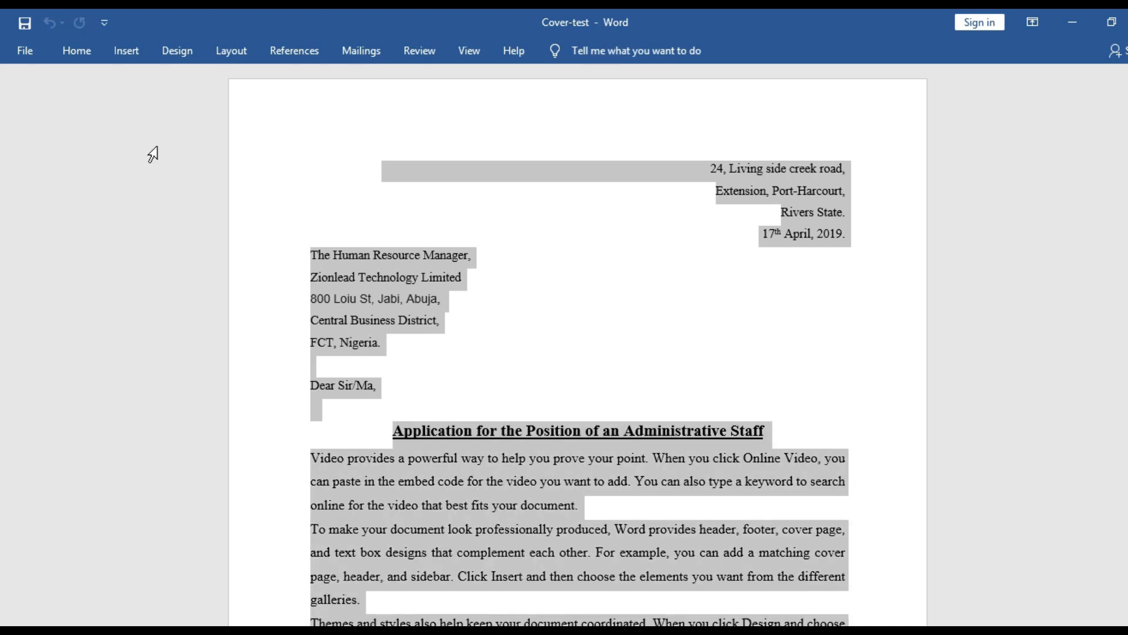
pyautogui.click(87, 58)
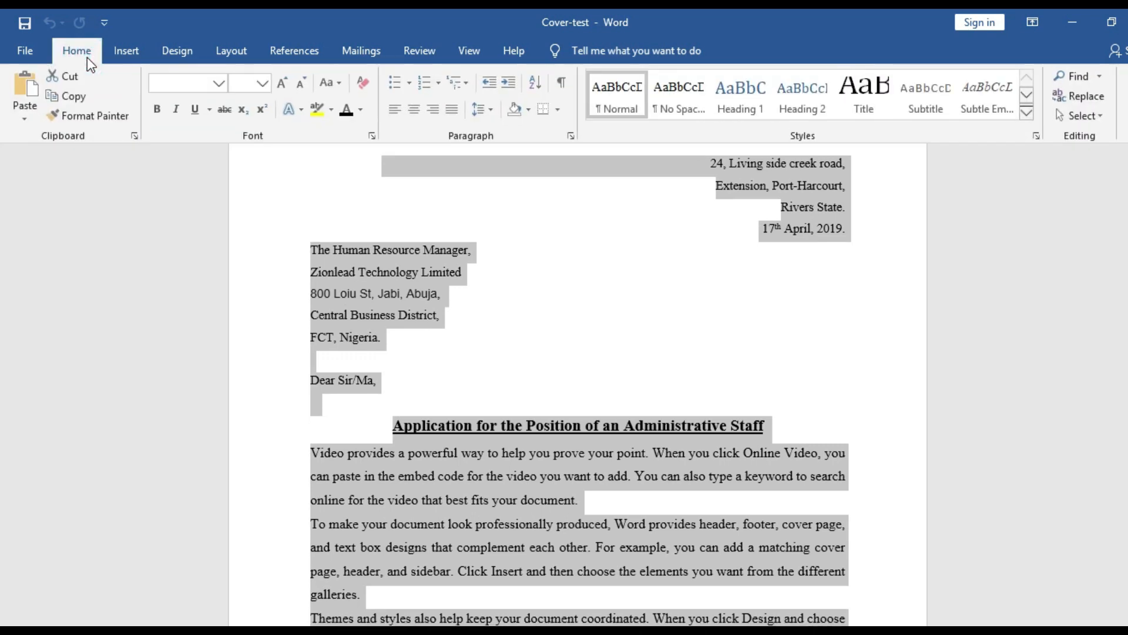
pyautogui.click(73, 97)
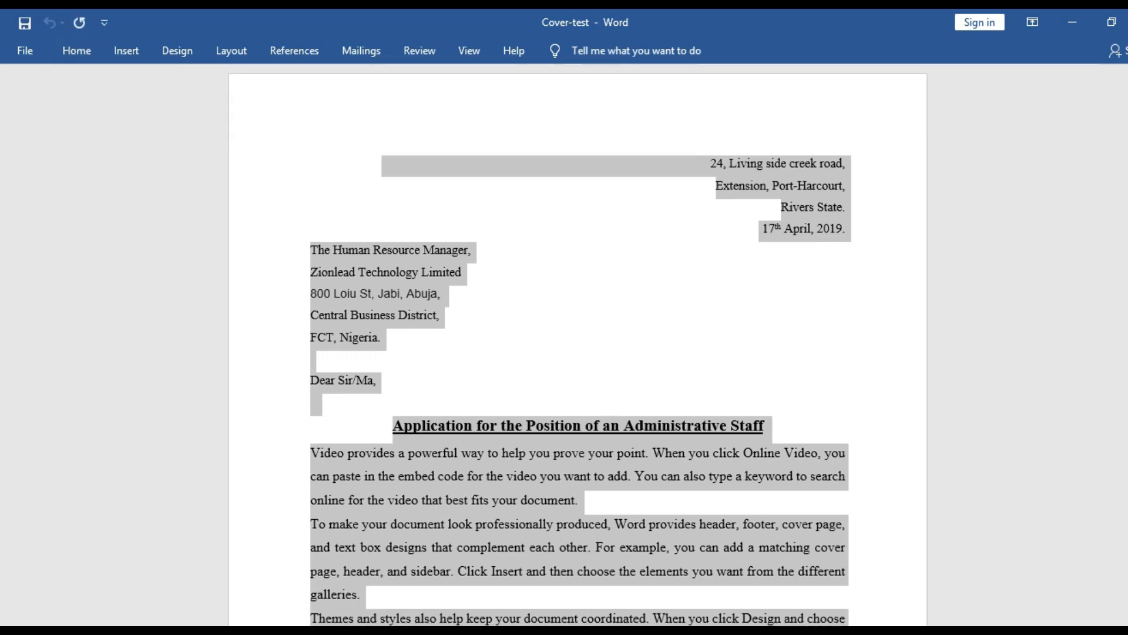
# - Paste the copied application letter into the blank Document4
pyautogui.moveTo(623, 632)
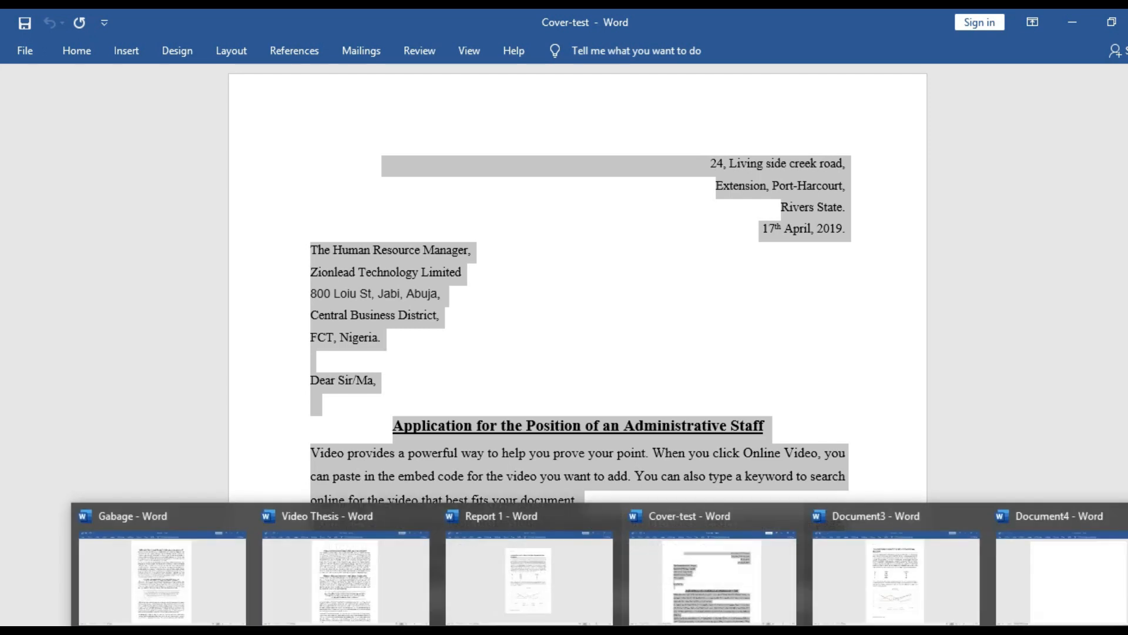
pyautogui.click(1040, 587)
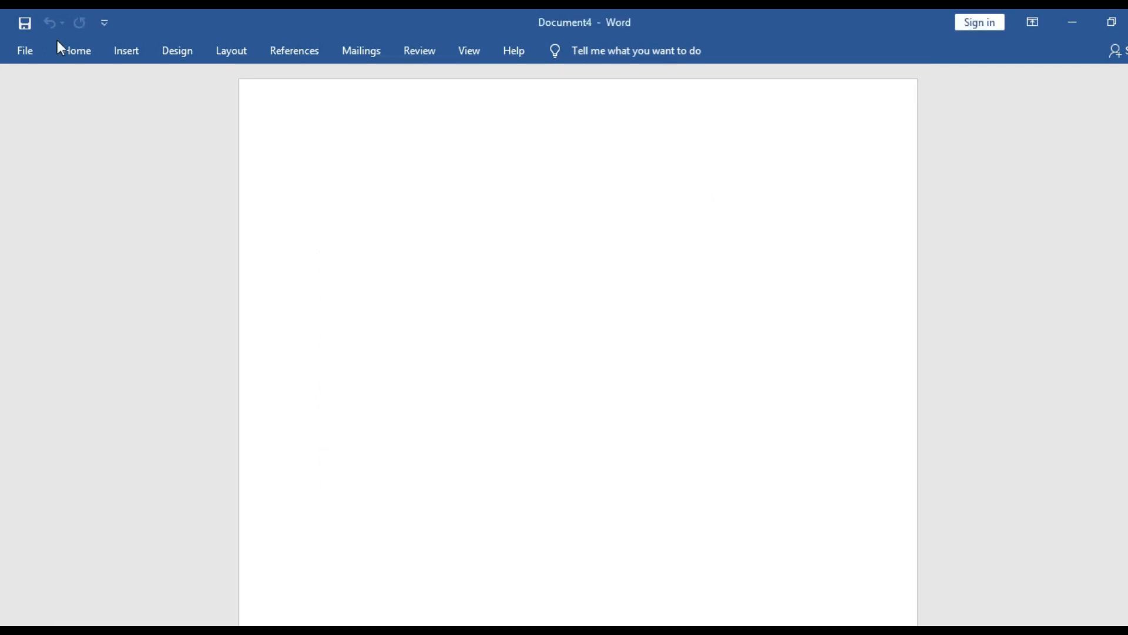
pyautogui.click(76, 53)
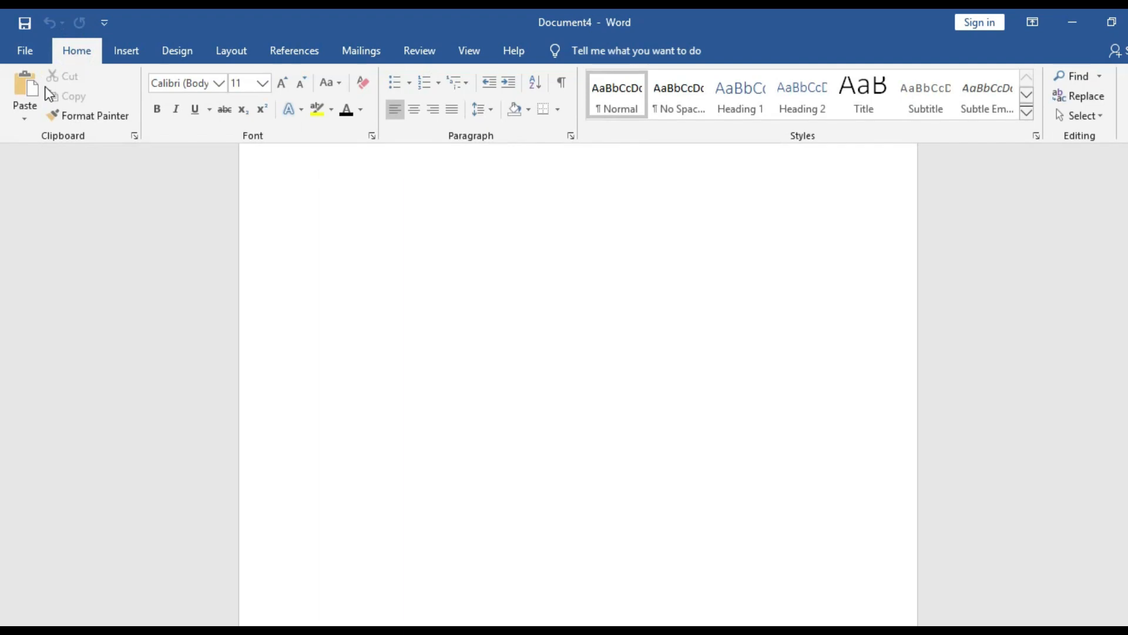
pyautogui.click(27, 92)
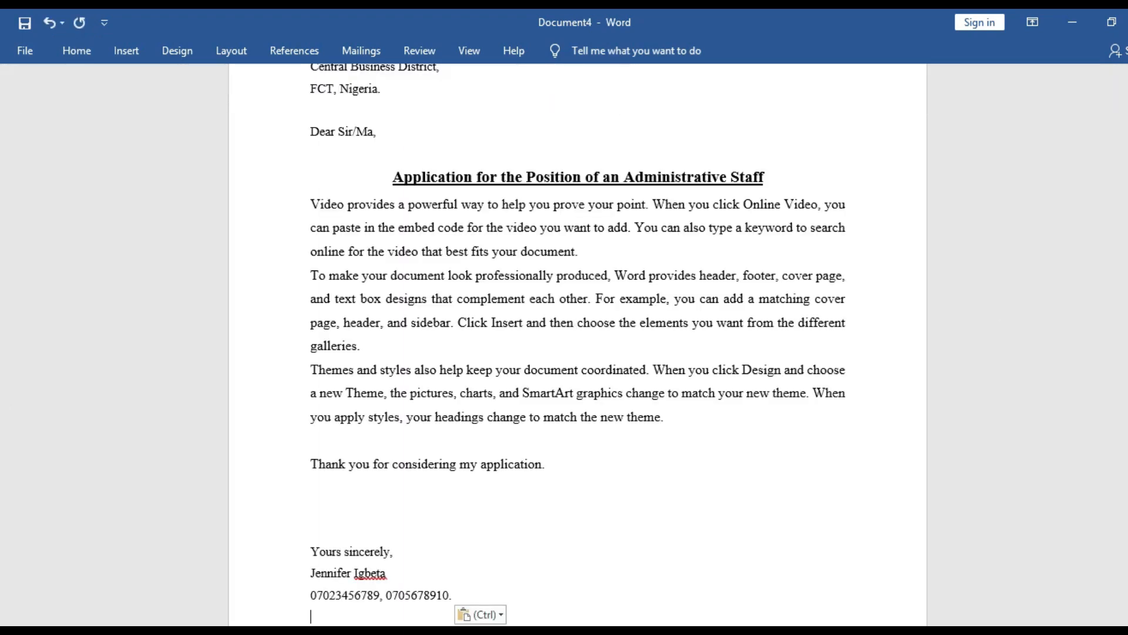
pyautogui.scroll(5, 713, 159)
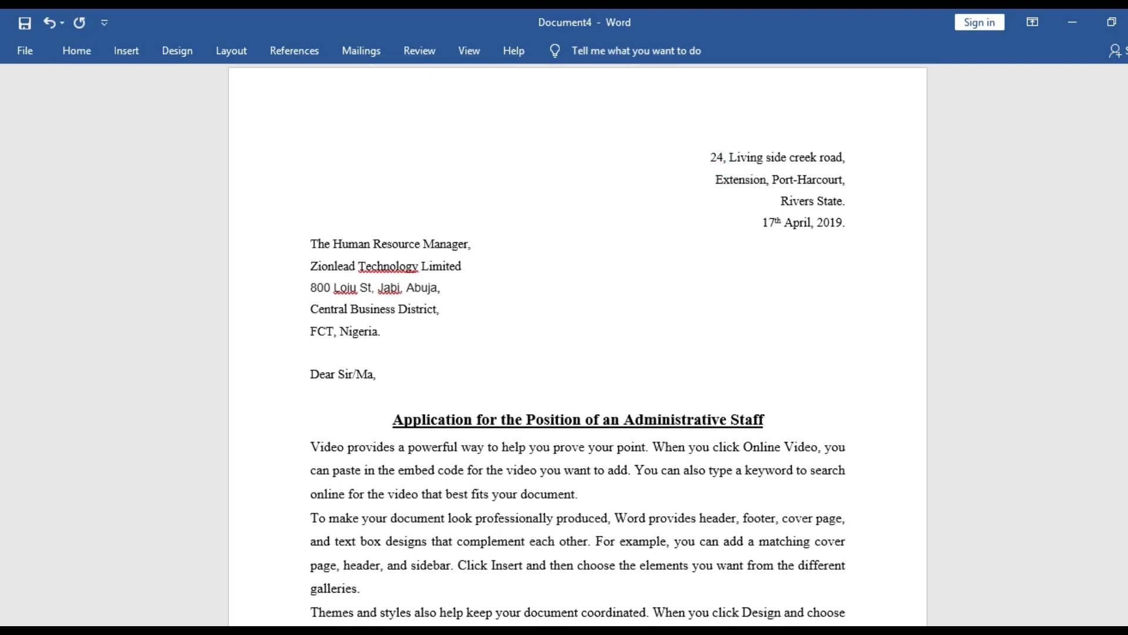
# - Compare the sender's address block in the pasted letter with the one in the Cover-test document
pyautogui.click(710, 157)
pyautogui.click(715, 178)
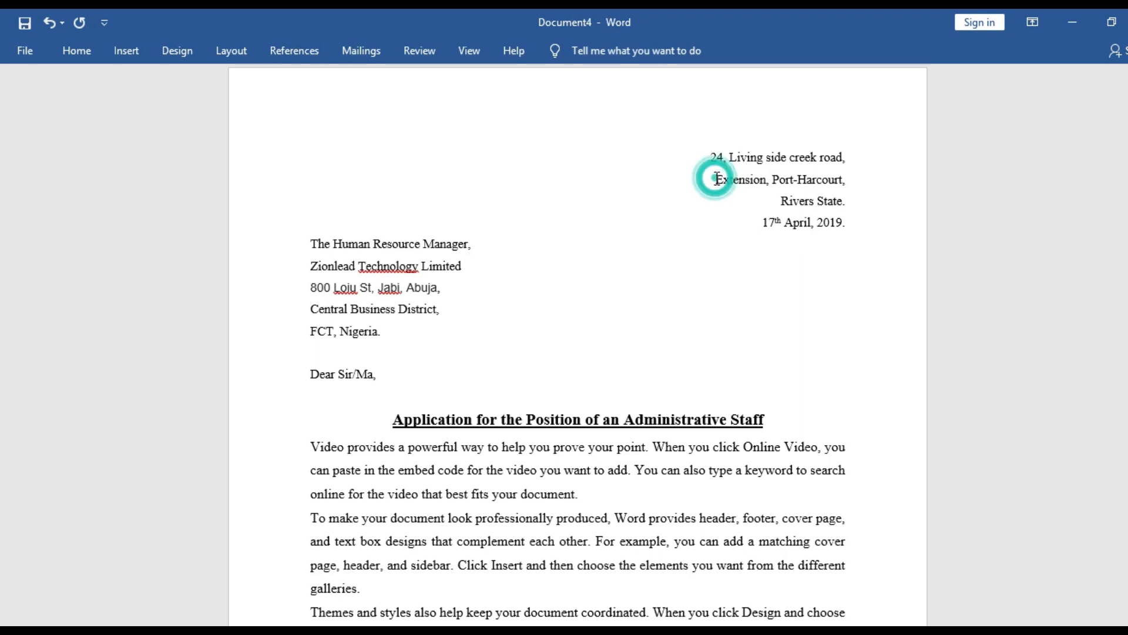
pyautogui.click(1073, 21)
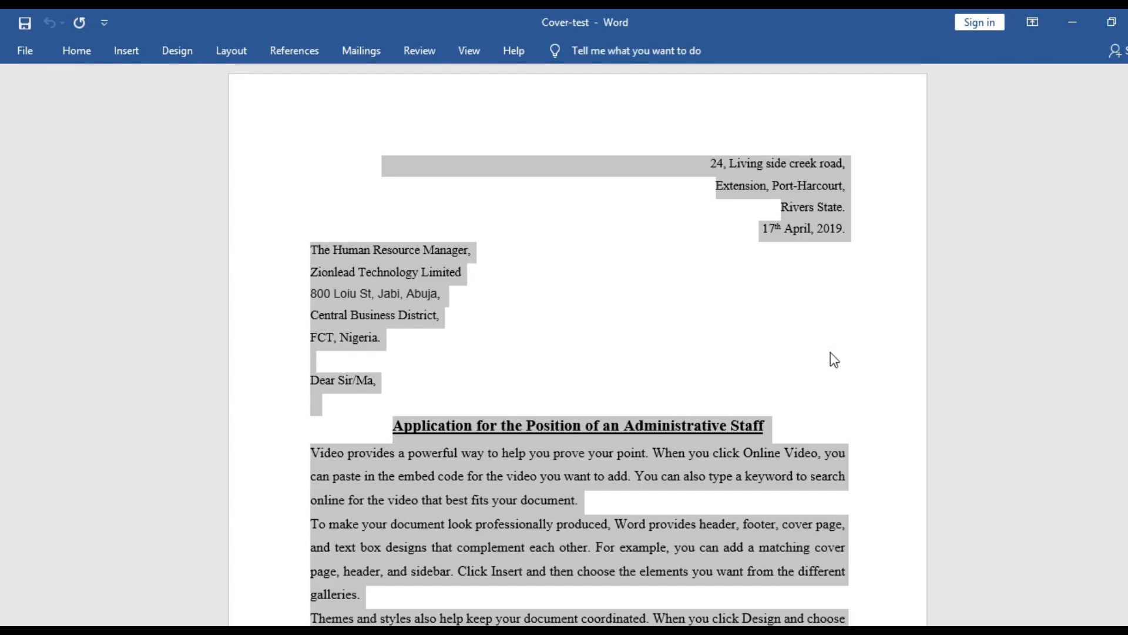
pyautogui.click(831, 352)
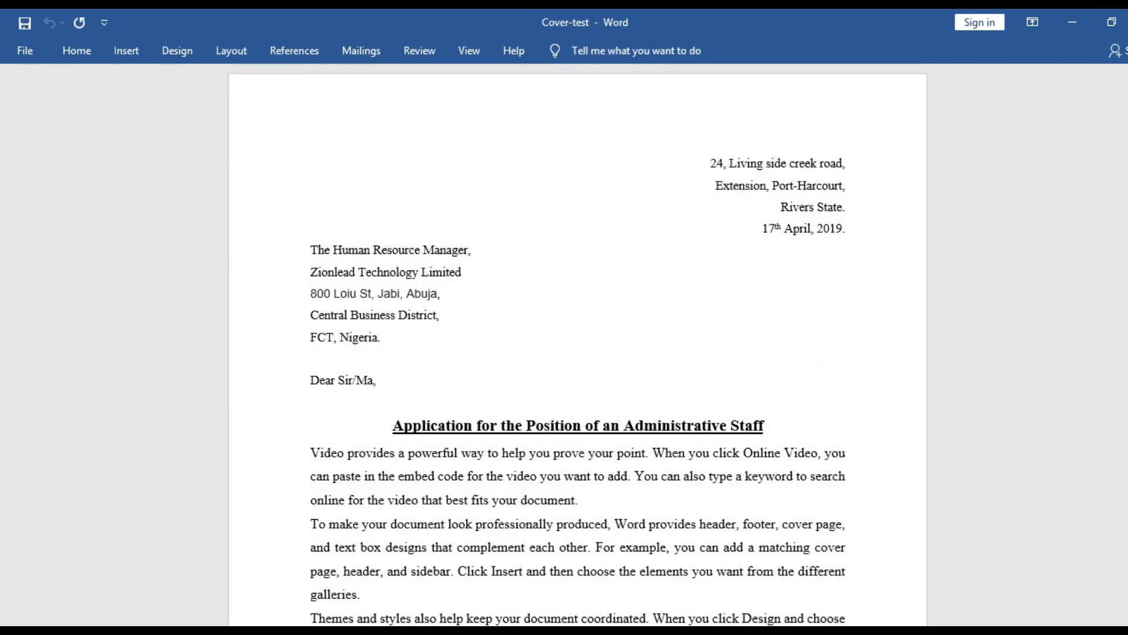
pyautogui.click(1079, 589)
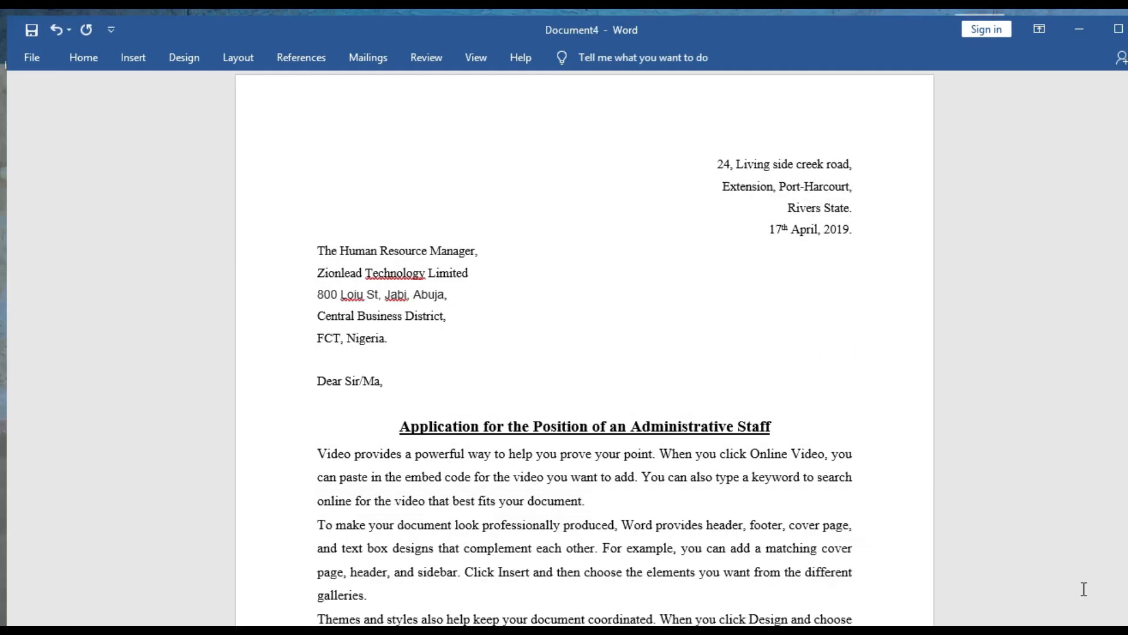
pyautogui.click(712, 158)
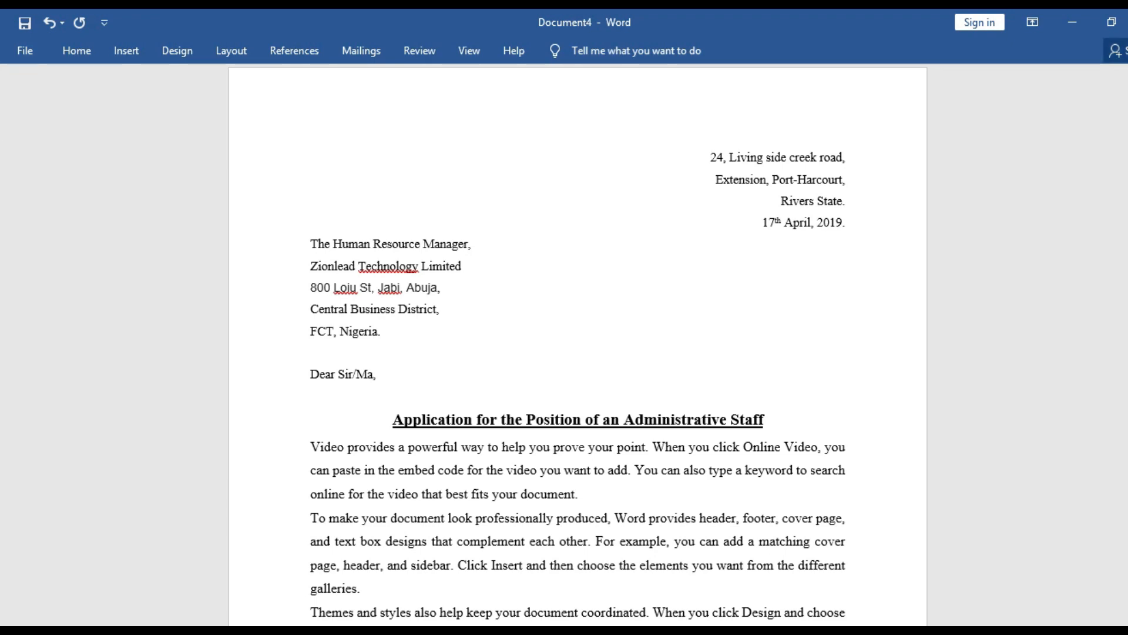
pyautogui.click(1072, 23)
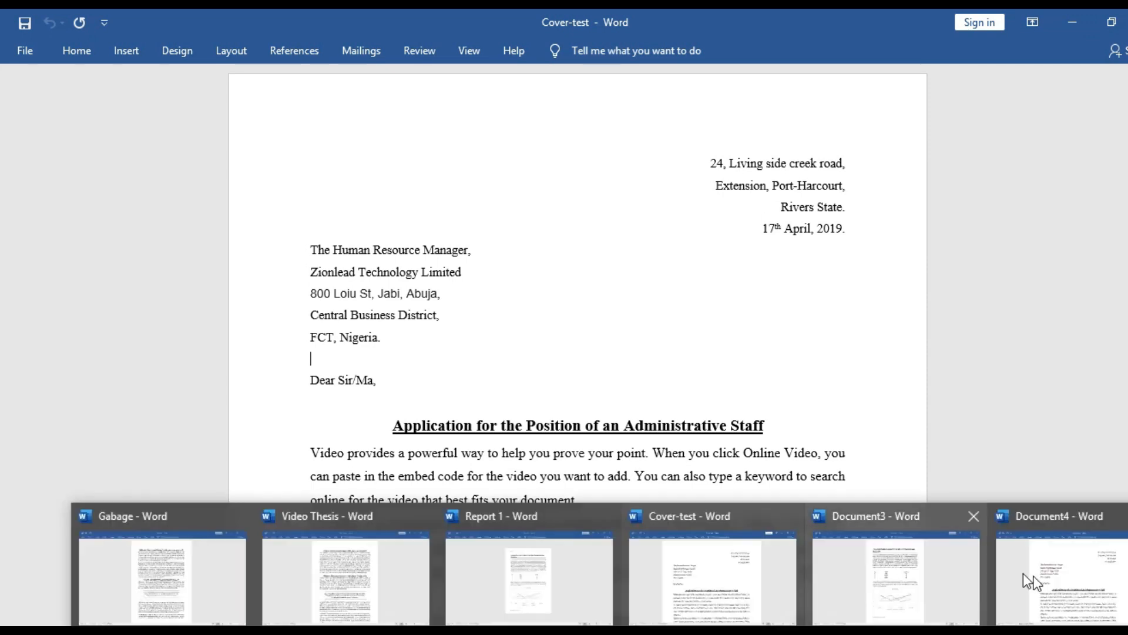
pyautogui.click(1033, 577)
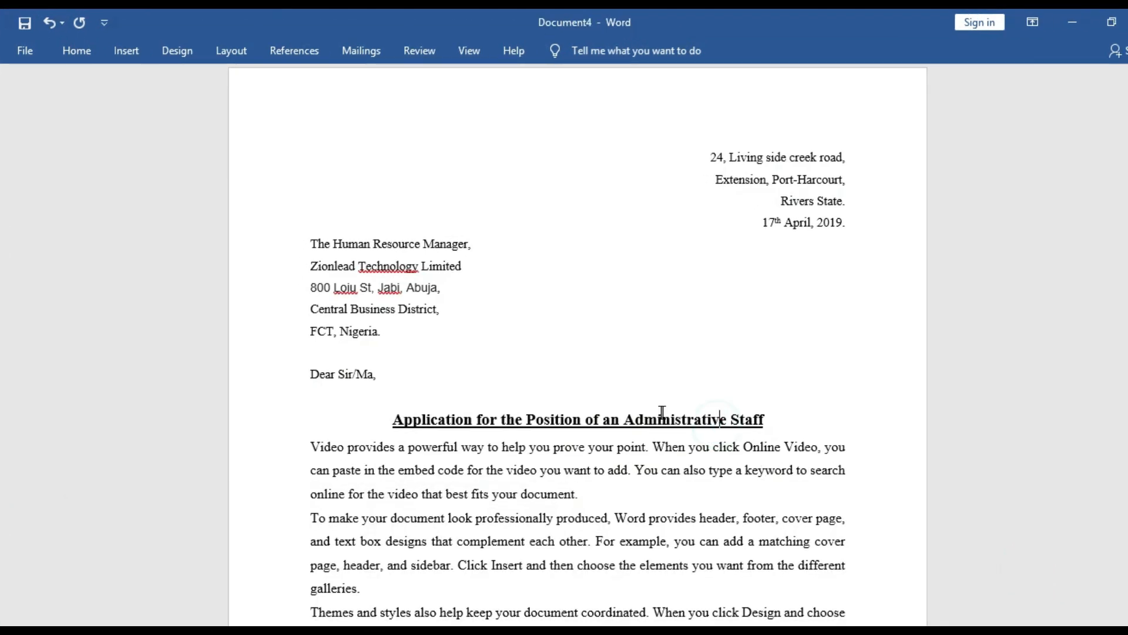
pyautogui.doubleClick(769, 411)
# - Left-align the first two lines of the sender's address in Document4
pyautogui.click(713, 158)
pyautogui.hotkey('ctrl', 'e')
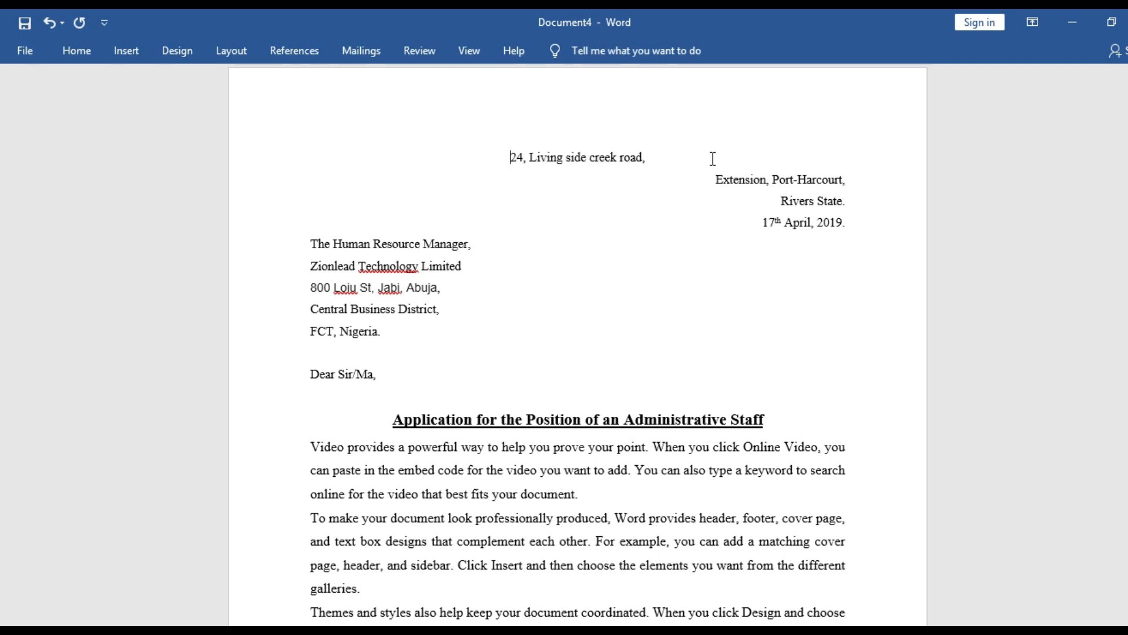
pyautogui.hotkey('ctrl', 'l')
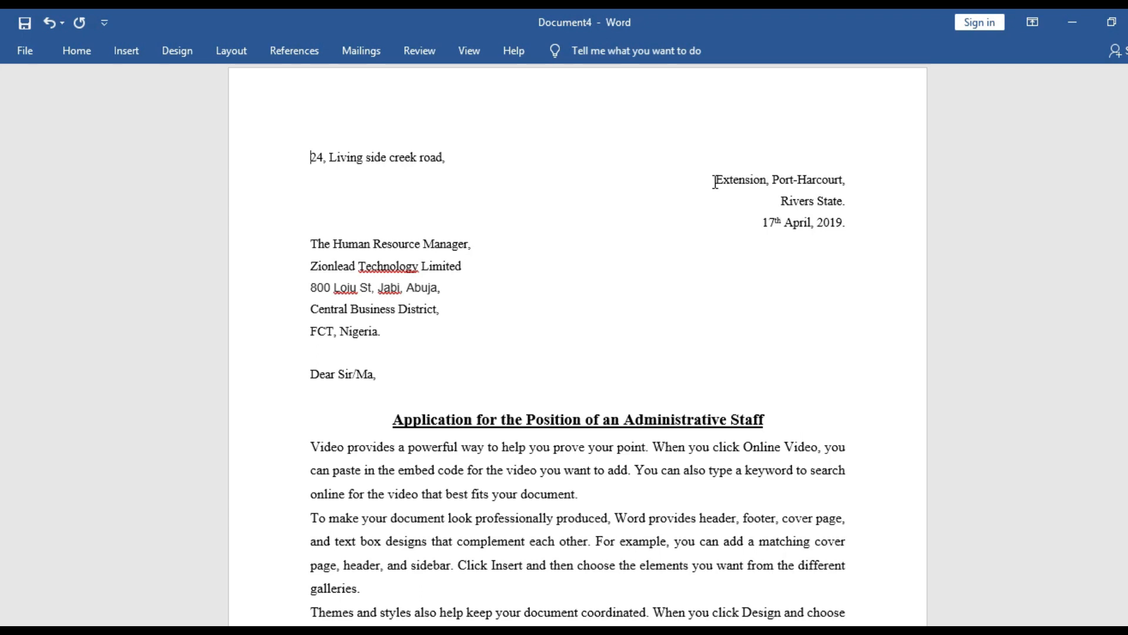
pyautogui.doubleClick(716, 181)
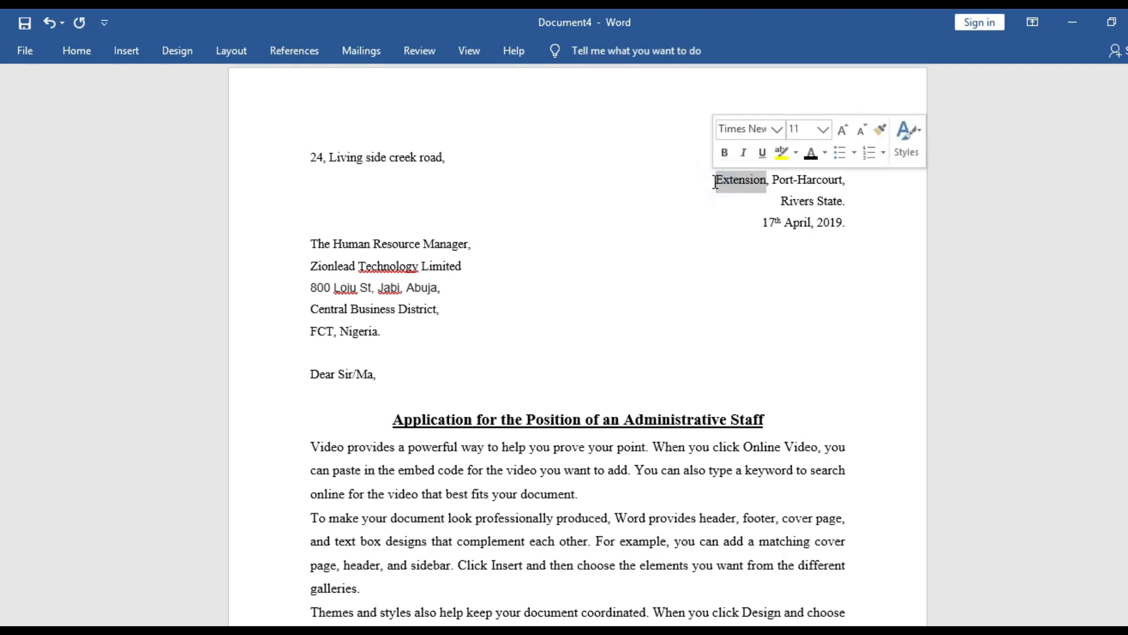
pyautogui.click(715, 181)
pyautogui.hotkey('ctrl', 'e')
pyautogui.hotkey('ctrl', 'l')
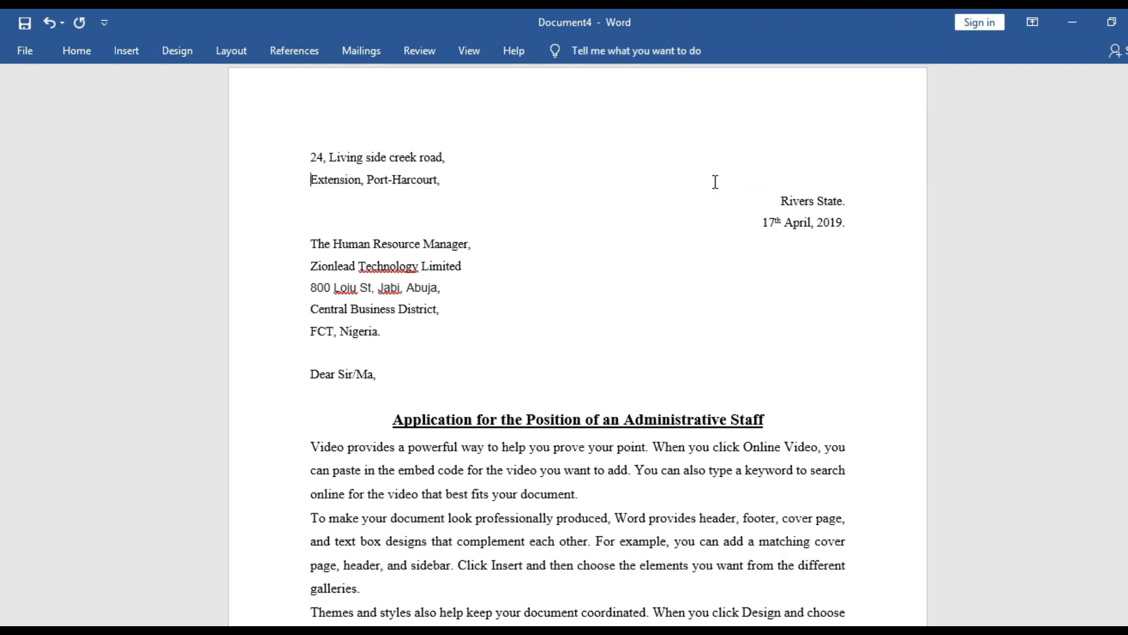
# - Left-align the state line of the sender's address and the letter's date line
pyautogui.click(781, 202)
pyautogui.hotkey('ctrl', 'e')
pyautogui.hotkey('ctrl', 'l')
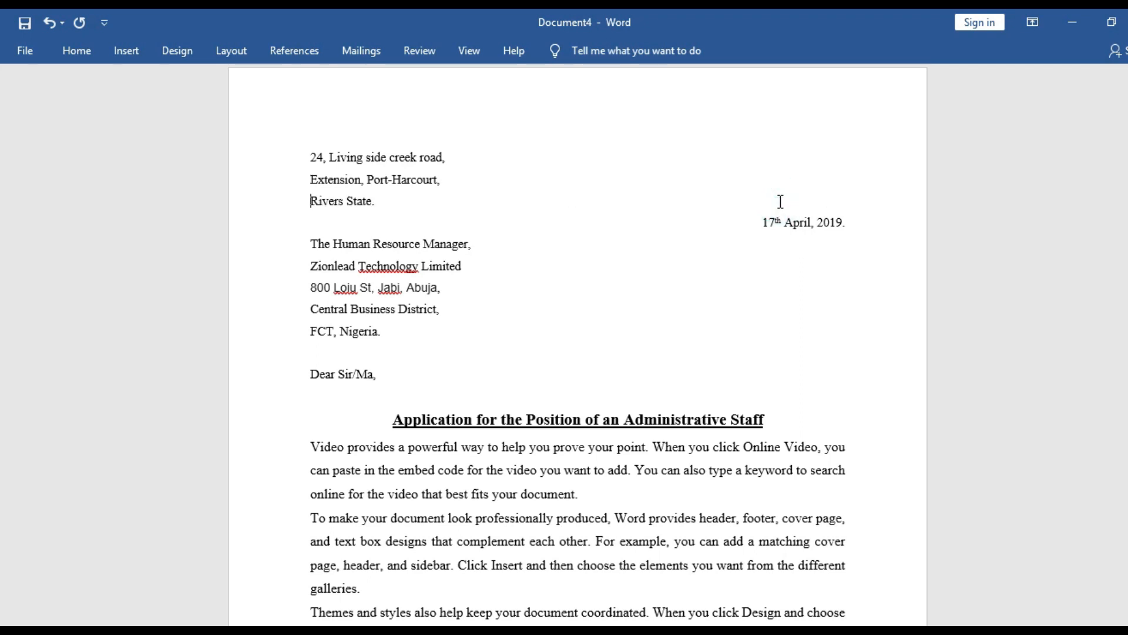
pyautogui.click(762, 223)
pyautogui.hotkey('ctrl', 'e')
pyautogui.hotkey('ctrl', 'l')
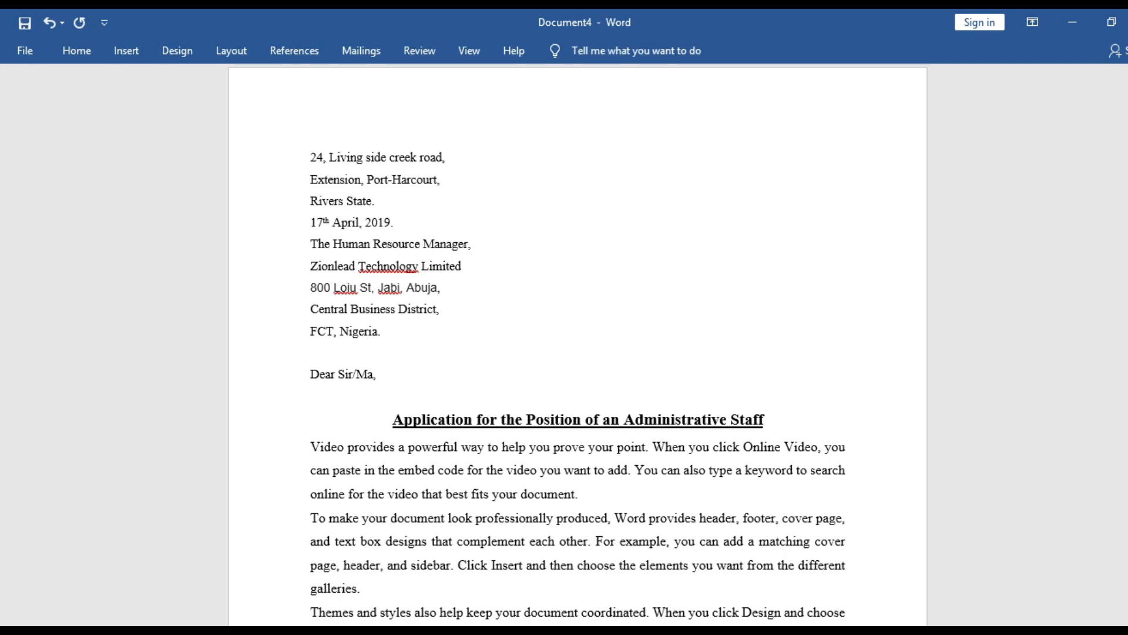
# - Insert a blank line between the date and the recipient line "The Human Resource Manager,"
pyautogui.click(309, 245)
pyautogui.click(310, 244)
pyautogui.press('Return')
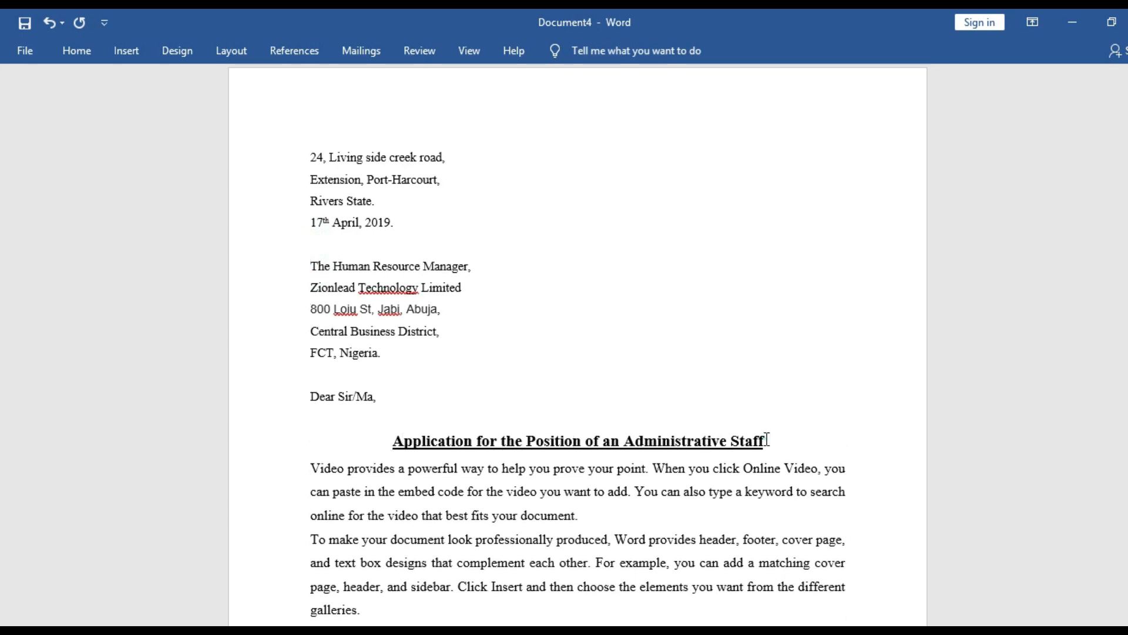
# - Remove the bold and underline from the heading "Application for the Position of an Administrative Staff" and left-align it
pyautogui.moveTo(766, 440); pyautogui.dragTo(392, 447)
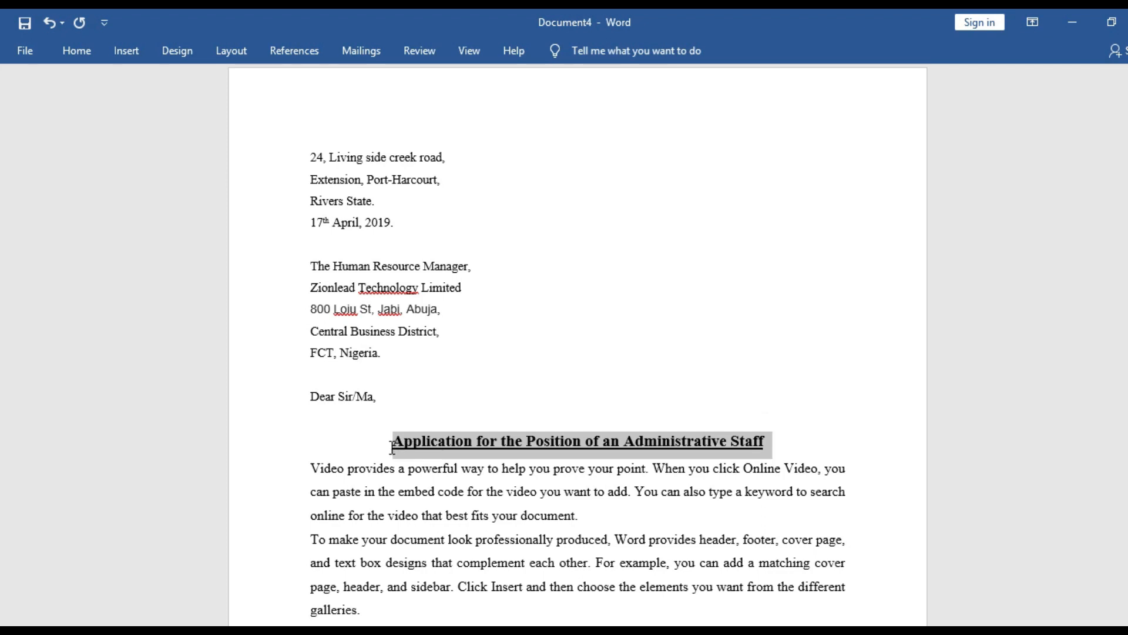
pyautogui.click(78, 52)
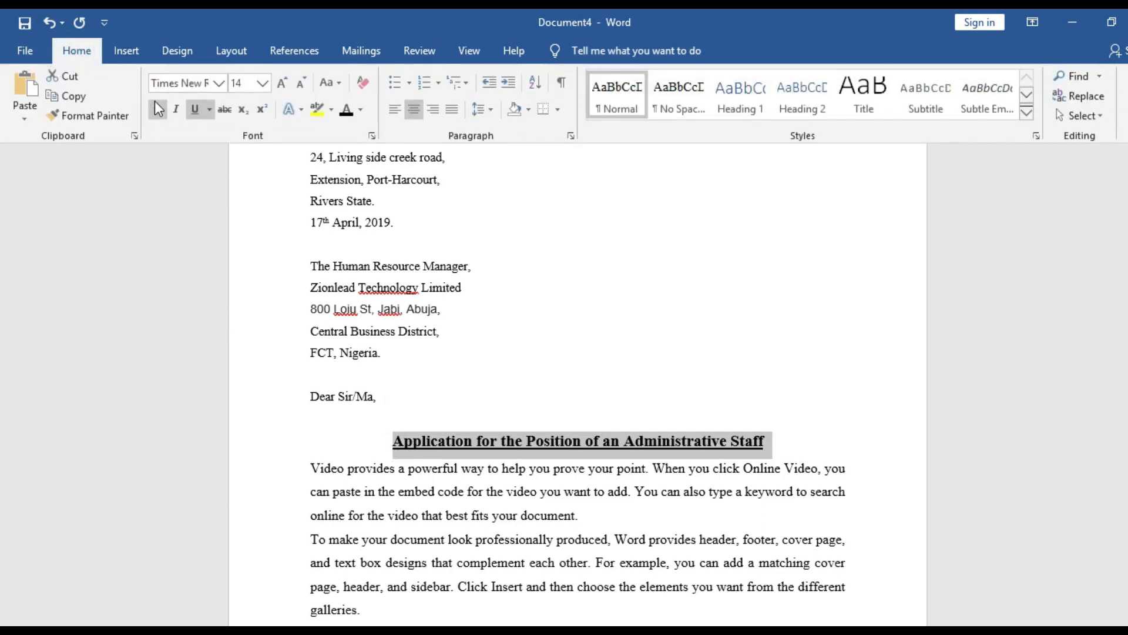
pyautogui.click(157, 109)
pyautogui.click(193, 112)
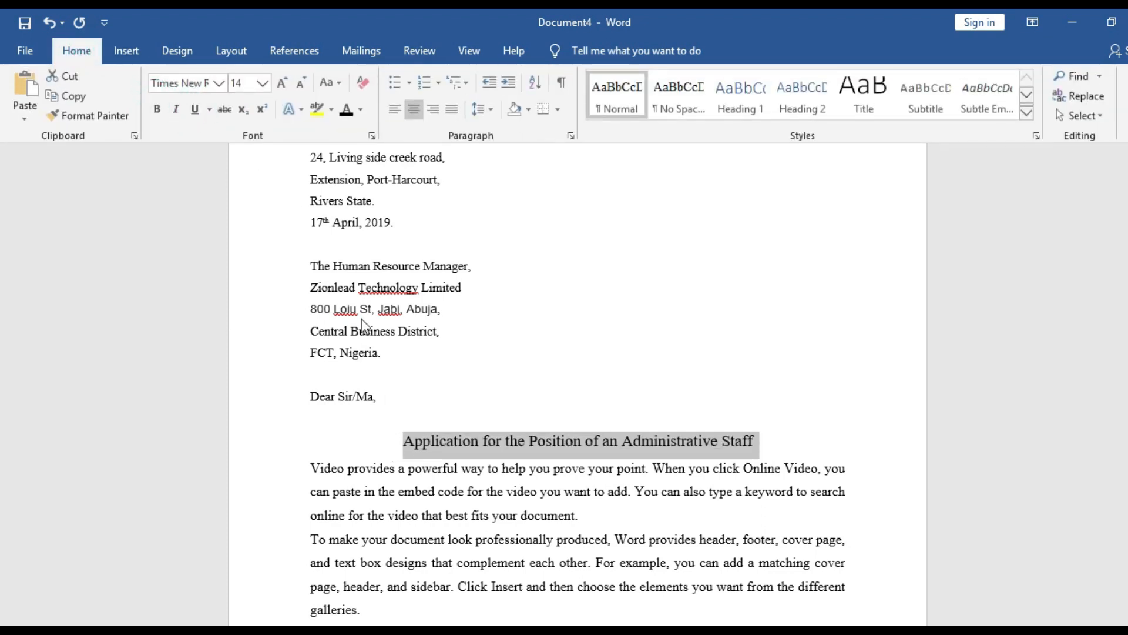
pyautogui.click(392, 112)
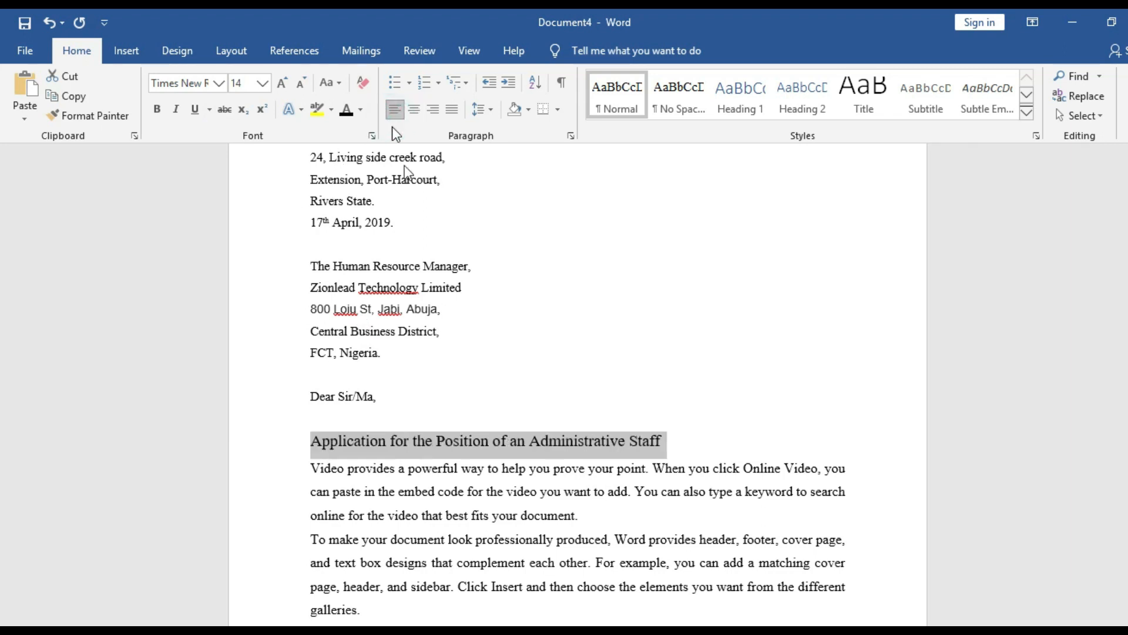
pyautogui.click(743, 415)
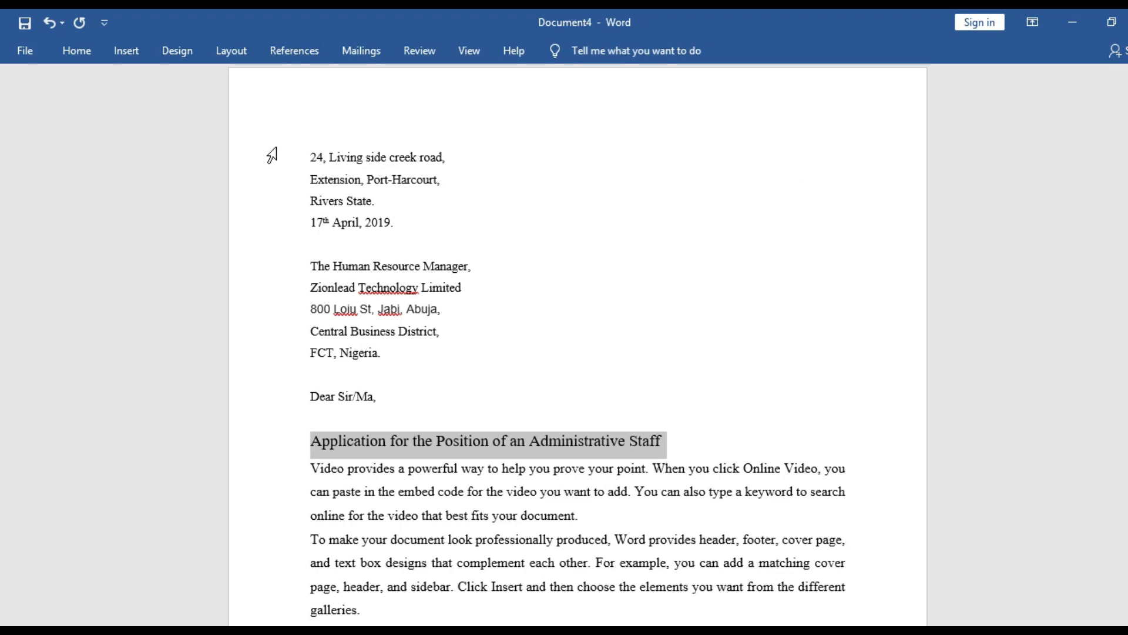
# - Indent the first line of the sender's address by nine tab stops, keeping it on one line
pyautogui.click(312, 157)
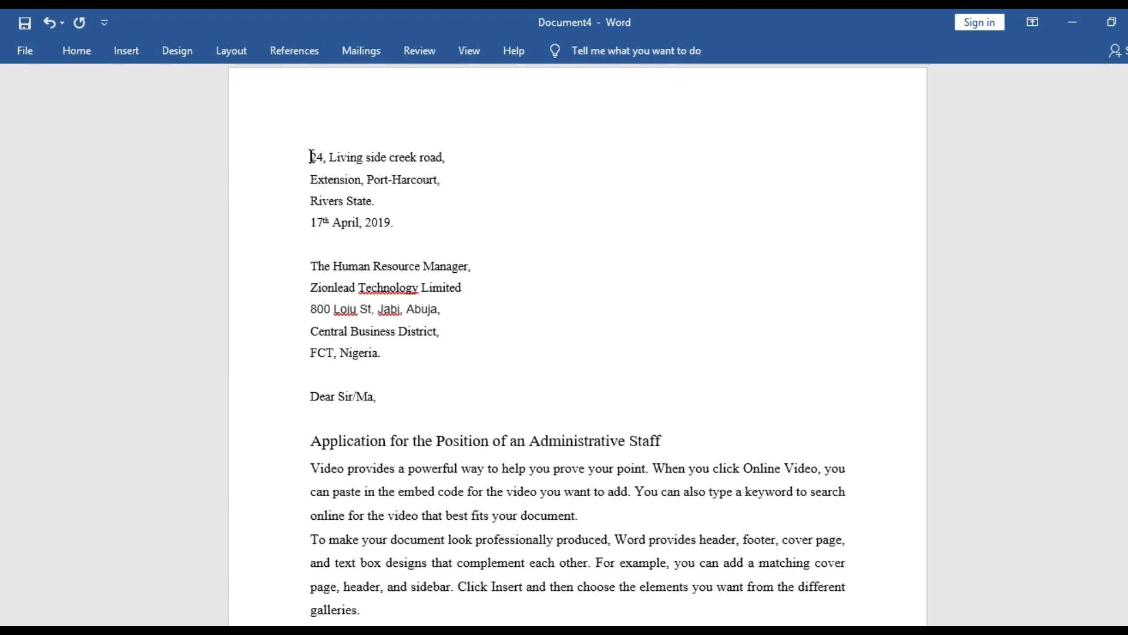
pyautogui.press('Tab')
pyautogui.press('Tab')
pyautogui.press('Tab')
pyautogui.press('Tab')
pyautogui.press('Tab')
pyautogui.press('Tab')
pyautogui.press('Tab')
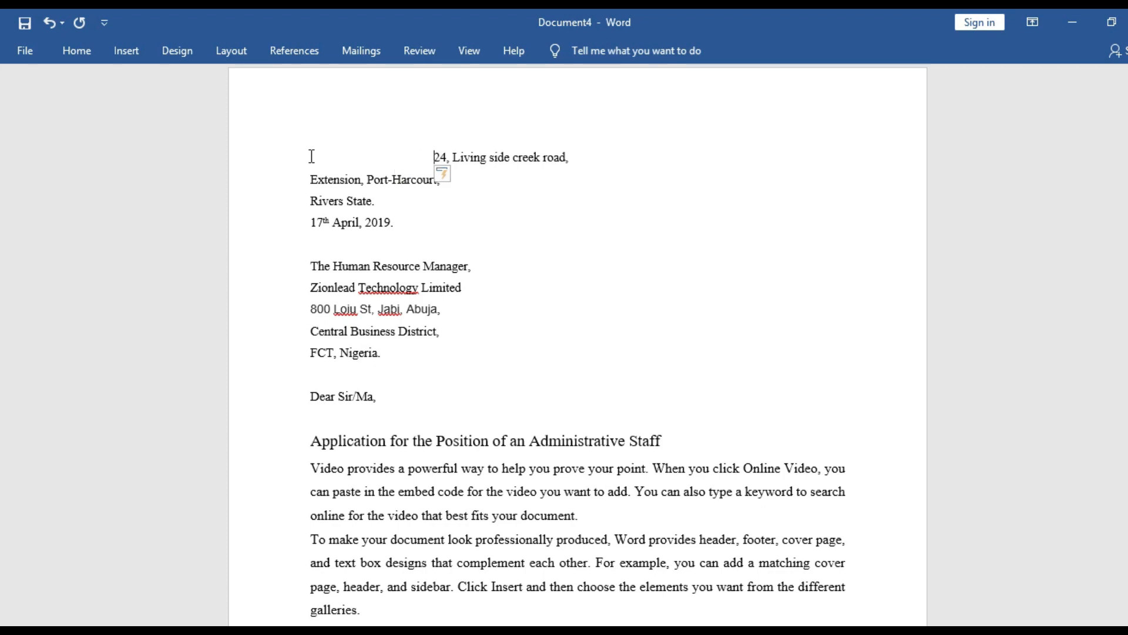
pyautogui.press('Tab')
pyautogui.press('Tab')
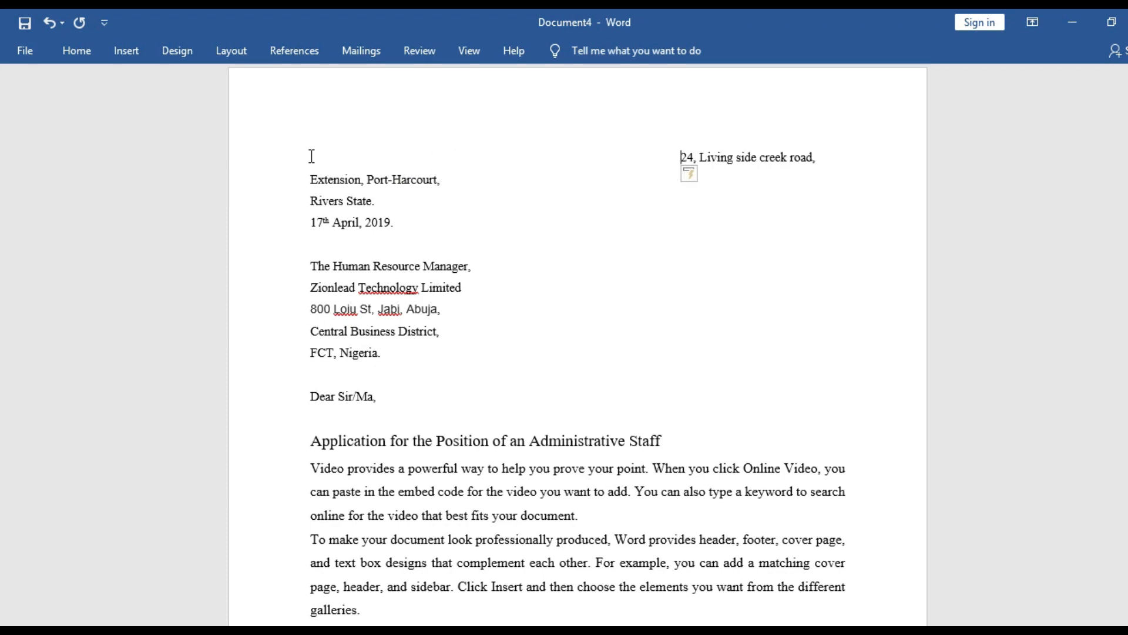
pyautogui.press('Tab')
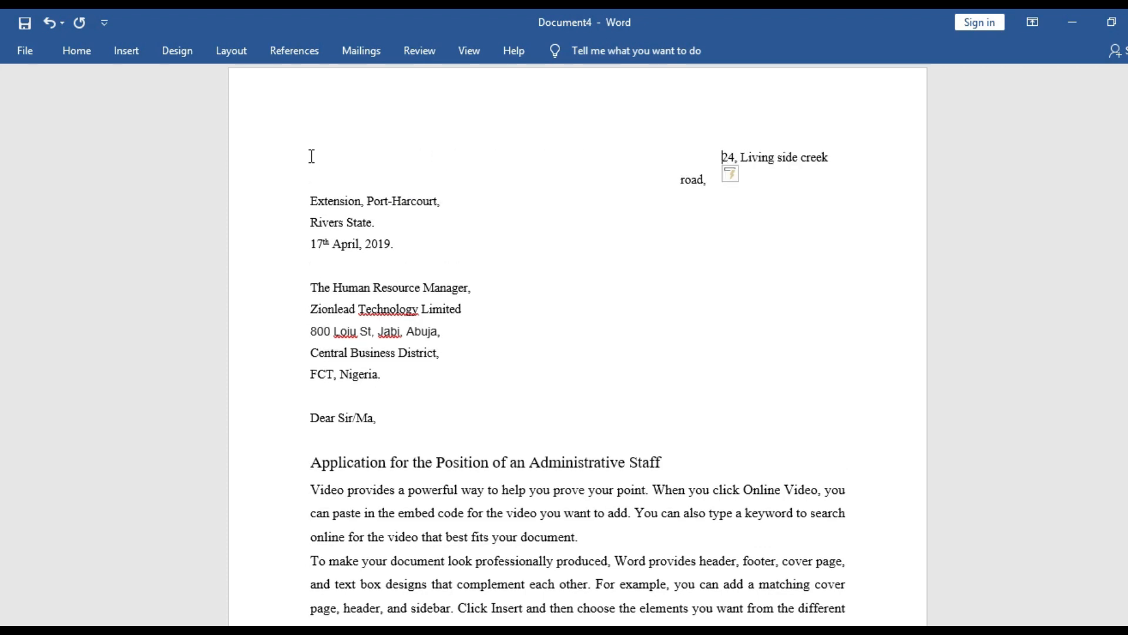
pyautogui.press('BackSpace')
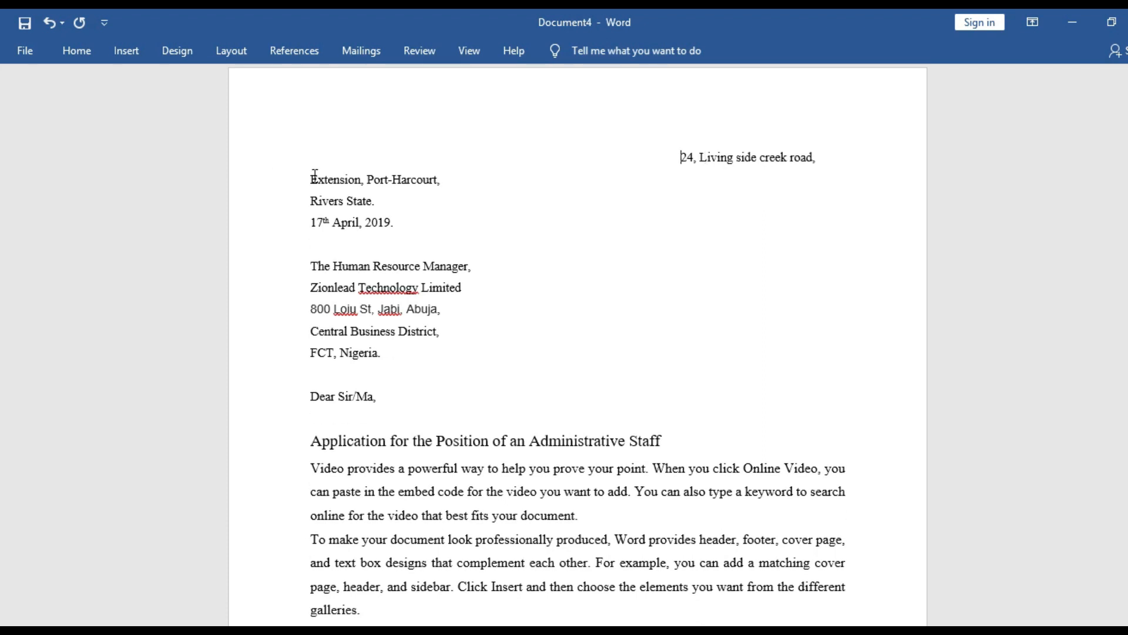
pyautogui.press('Tab')
pyautogui.press('Tab')
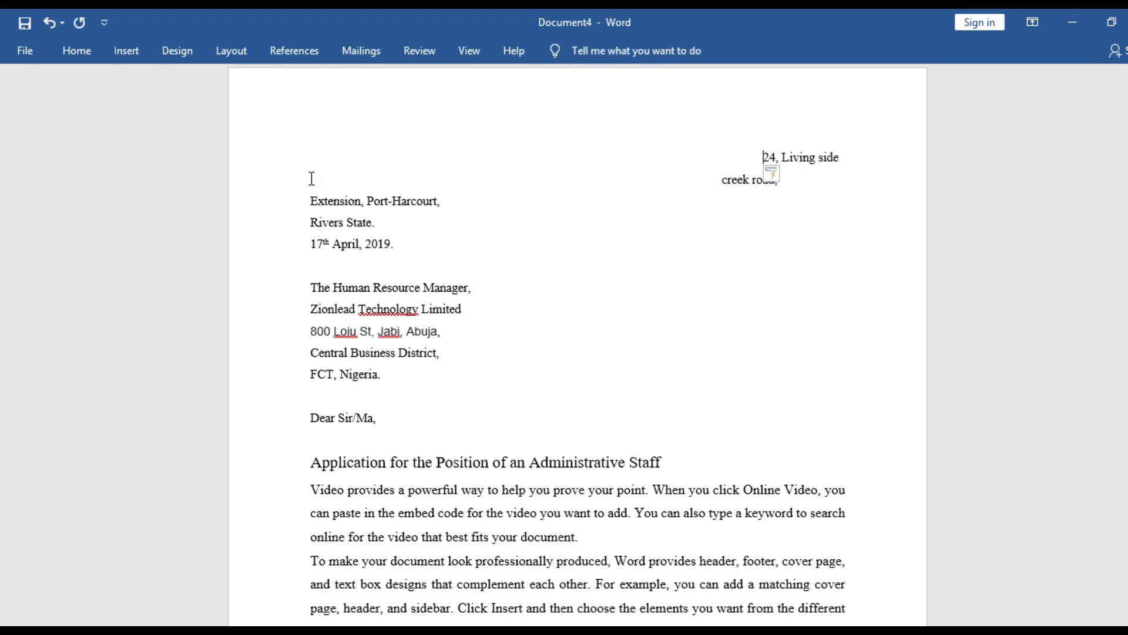
pyautogui.press('BackSpace')
pyautogui.press('BackSpace')
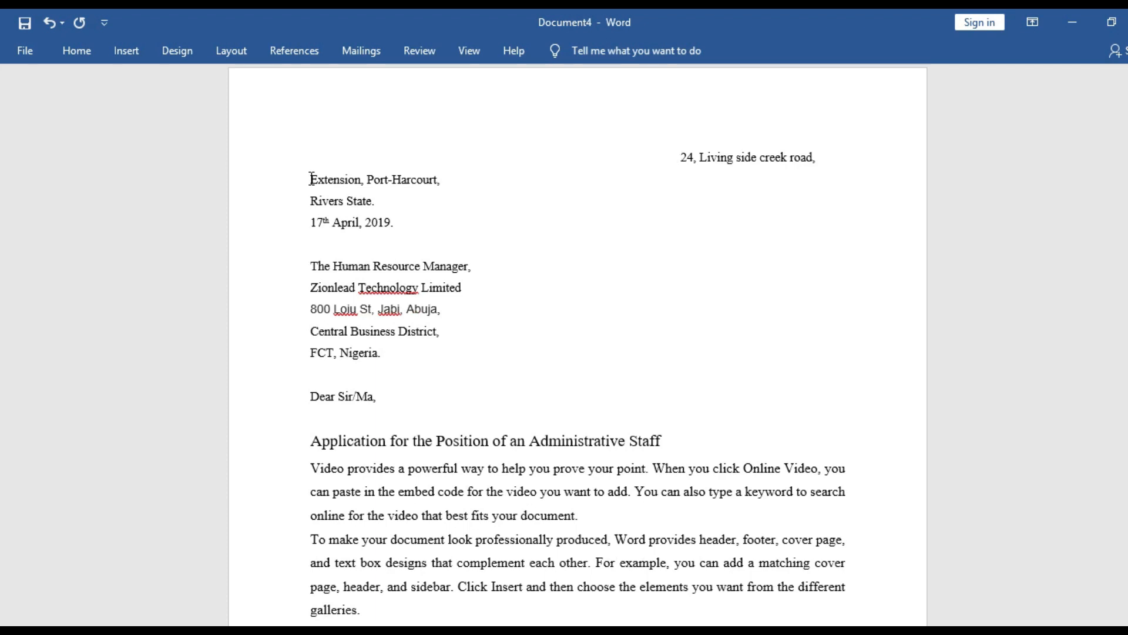
# - Indent the second line of the sender's address by nine tab stops, in line with the first
pyautogui.click(313, 180)
pyautogui.press('Tab')
pyautogui.press('Tab')
pyautogui.press('Tab')
pyautogui.press('Tab')
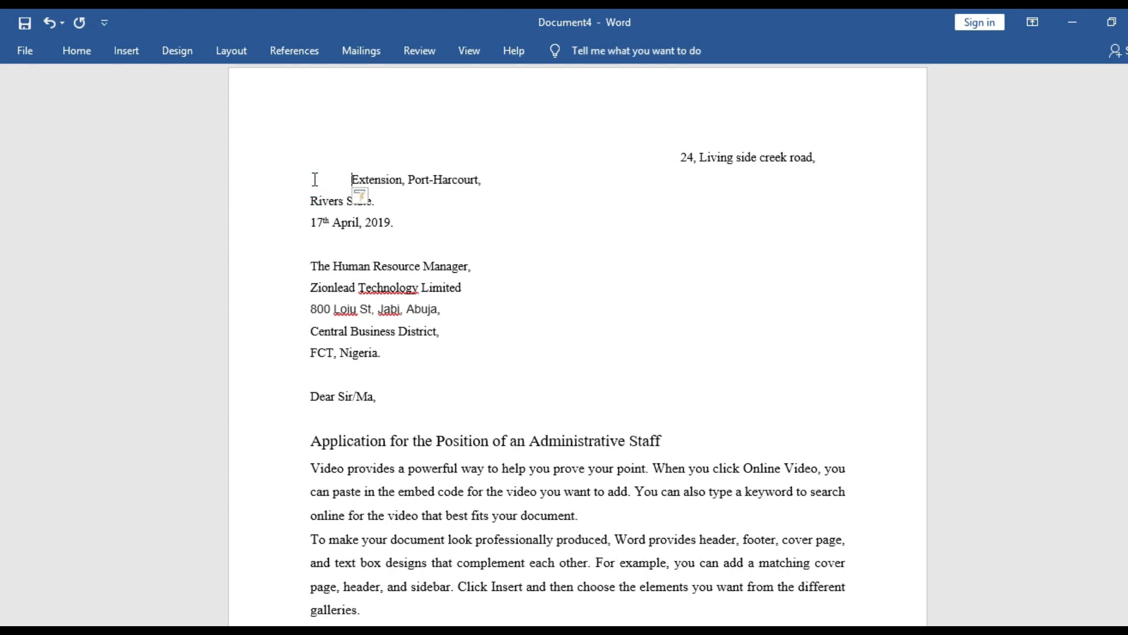
pyautogui.press('Tab')
pyautogui.press('Tab')
pyautogui.press('Tab')
pyautogui.press('Tab')
pyautogui.press('Tab')
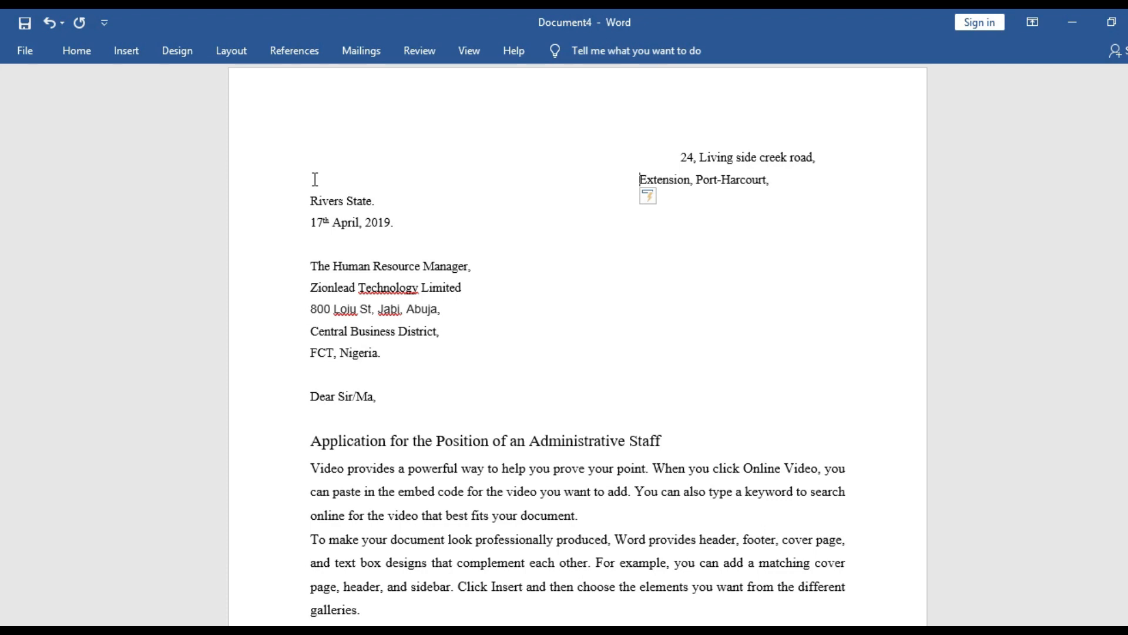
# - Indent the state line of the sender's address and the letter's date line to align with the address lines above
pyautogui.click(310, 198)
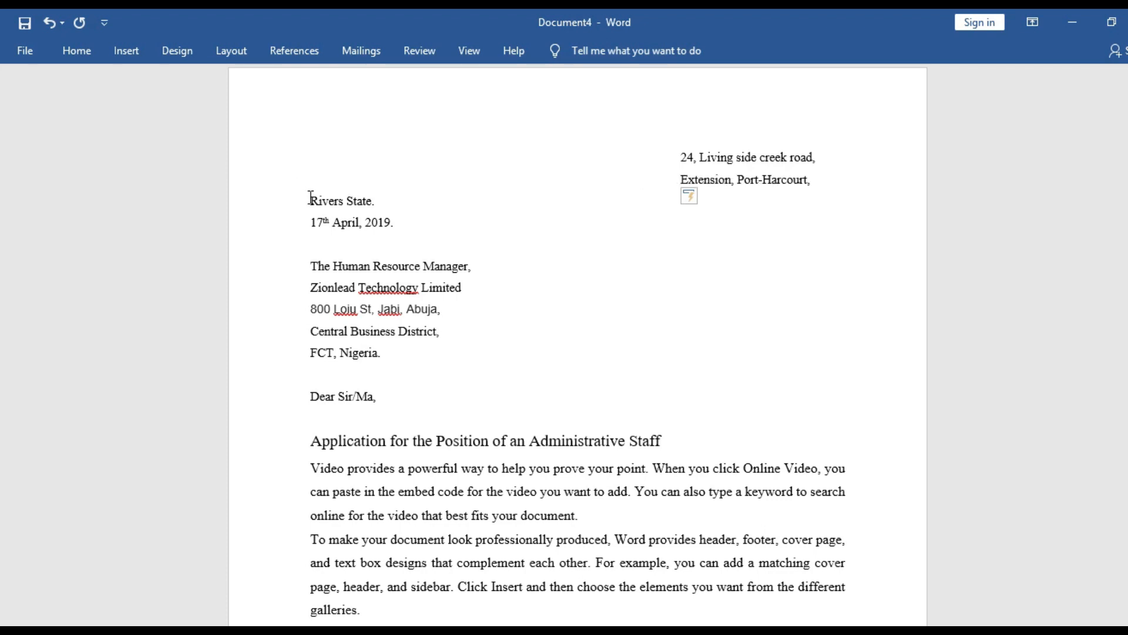
pyautogui.press('Tab')
pyautogui.press('Tab')
pyautogui.press('Tab')
pyautogui.press('Tab')
pyautogui.press('Tab')
pyautogui.press('Tab')
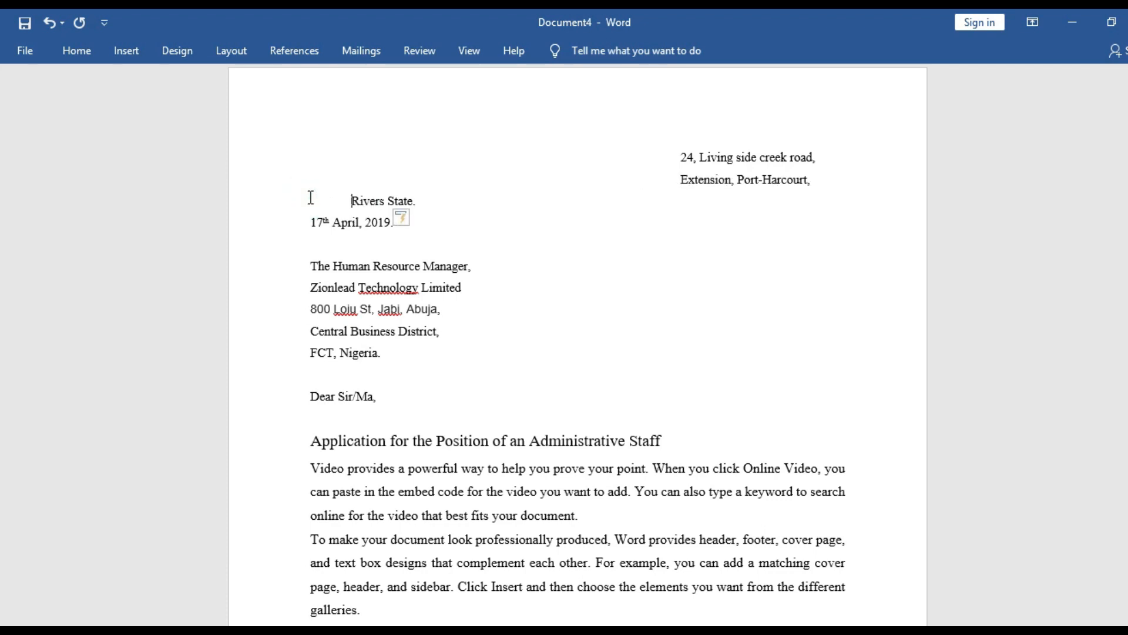
pyautogui.press('Tab')
pyautogui.press('Tab')
pyautogui.press('Tab')
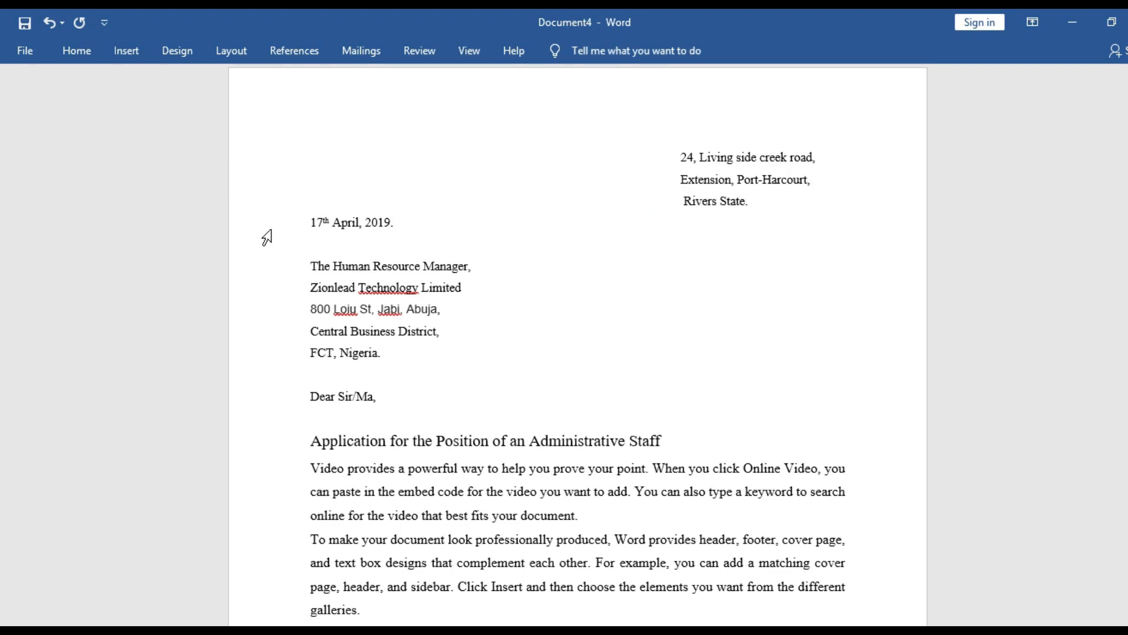
pyautogui.press('BackSpace')
pyautogui.click(311, 222)
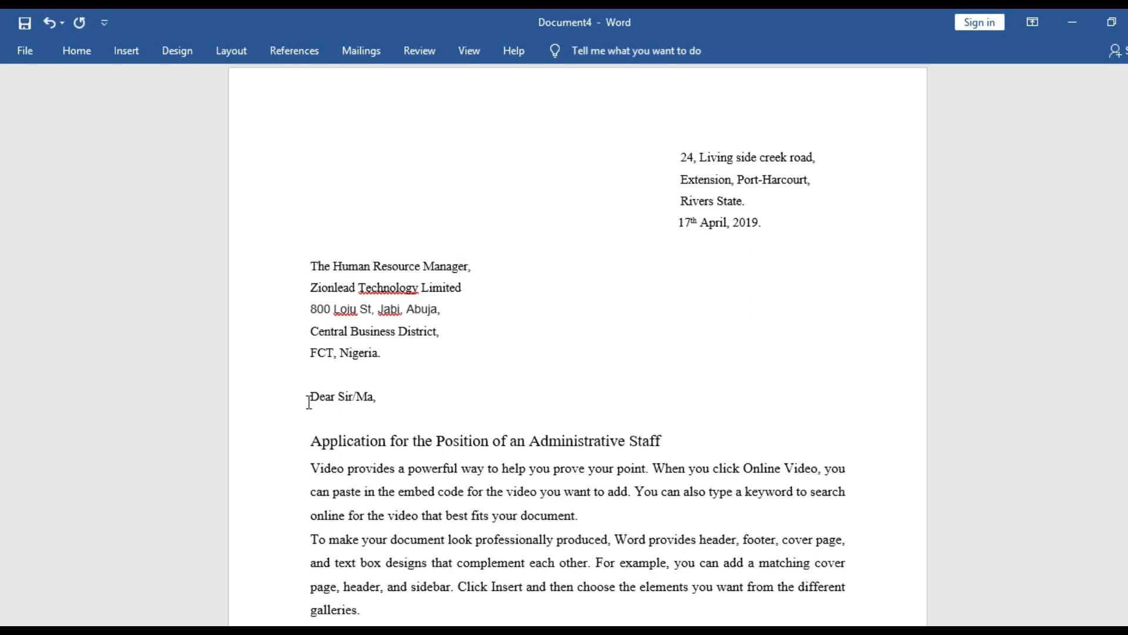
# - Make the heading "Application for the Position of an Administrative Staff" bold, centred and underlined
pyautogui.moveTo(309, 440); pyautogui.dragTo(674, 456)
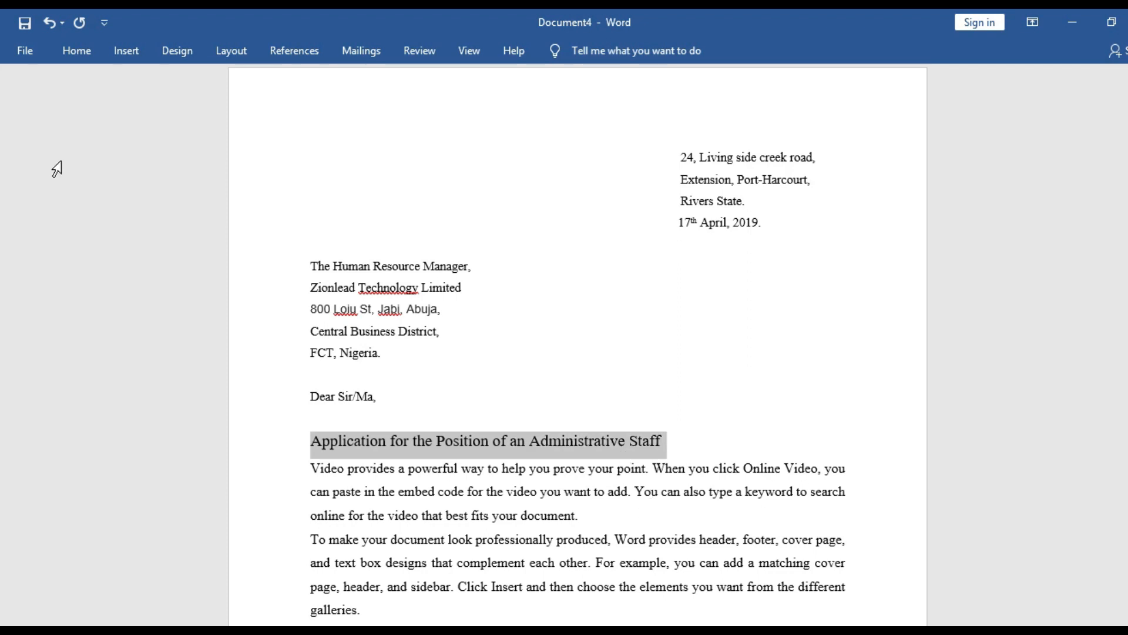
pyautogui.click(83, 56)
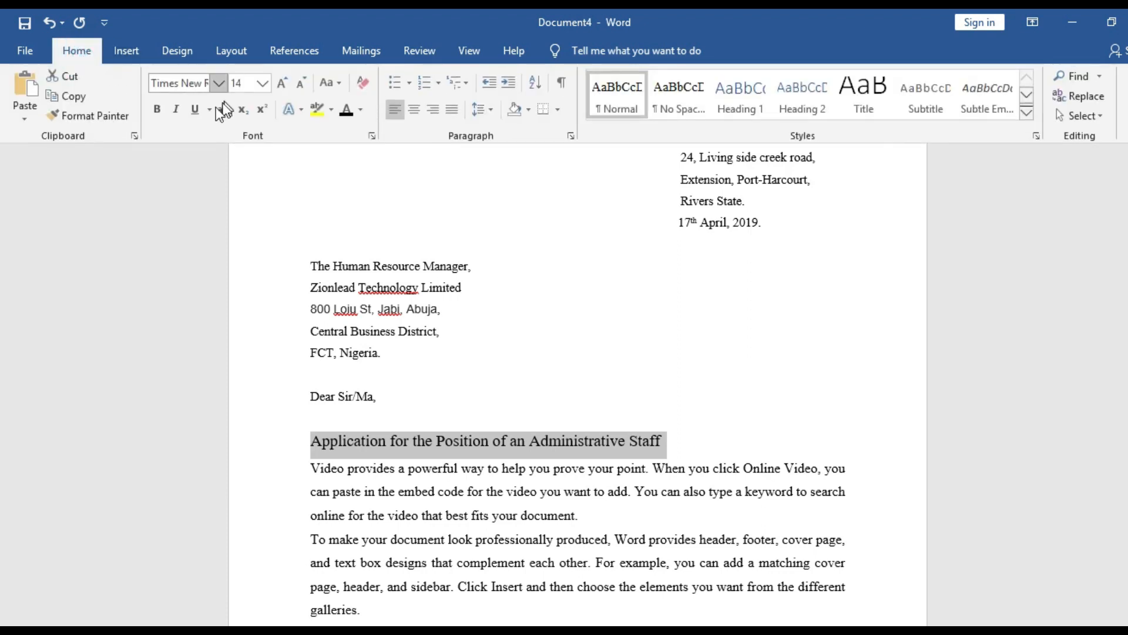
pyautogui.click(157, 110)
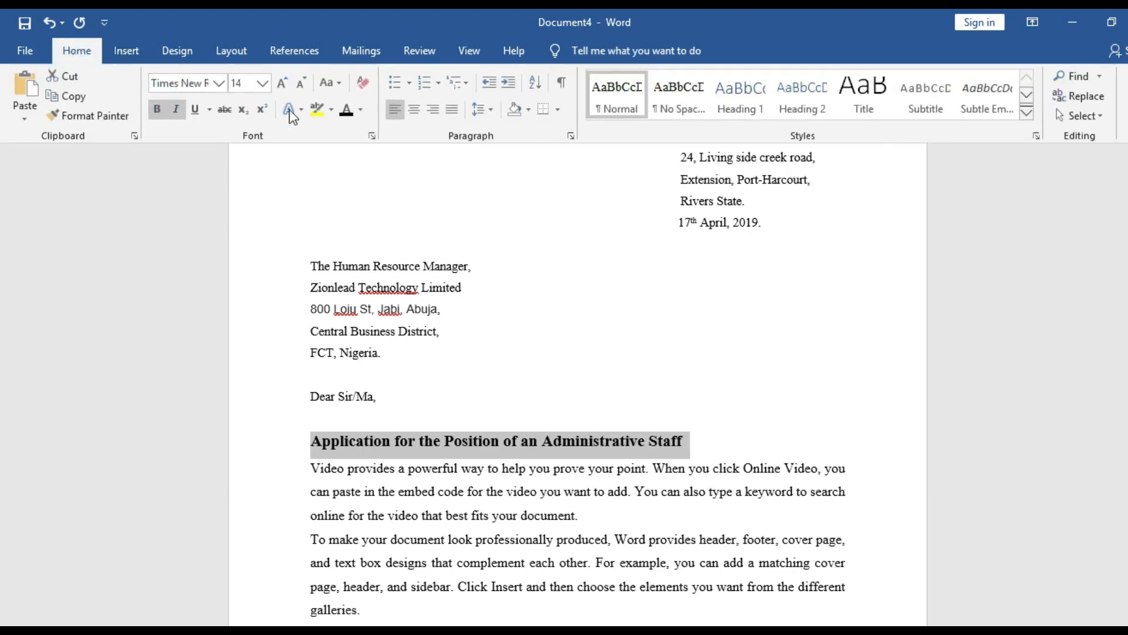
pyautogui.click(415, 110)
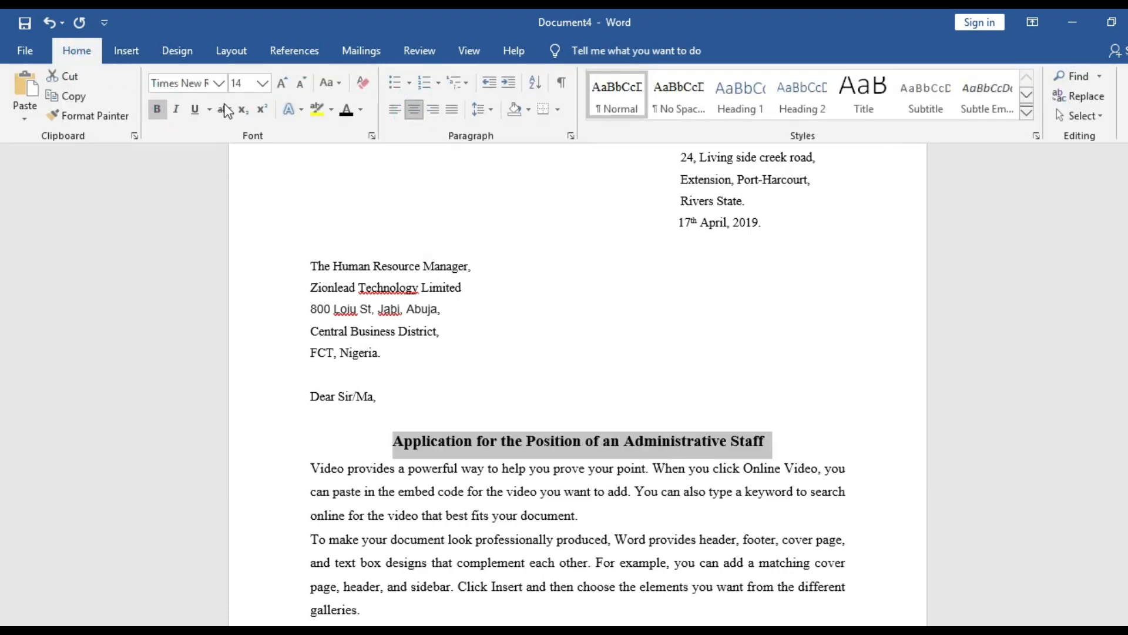
pyautogui.click(194, 110)
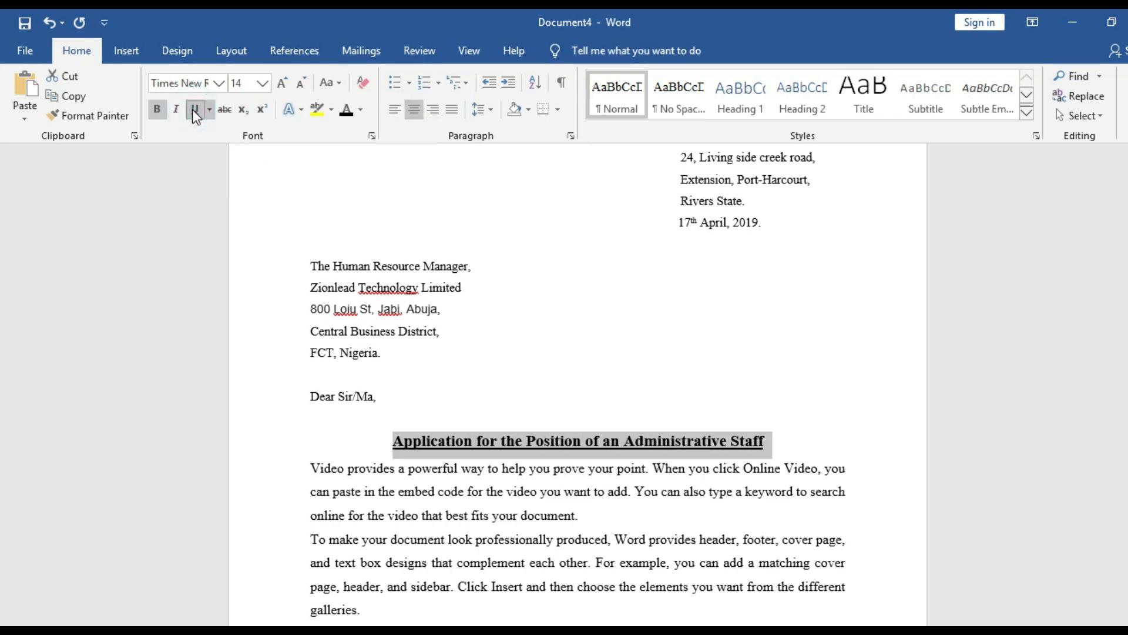
pyautogui.click(816, 416)
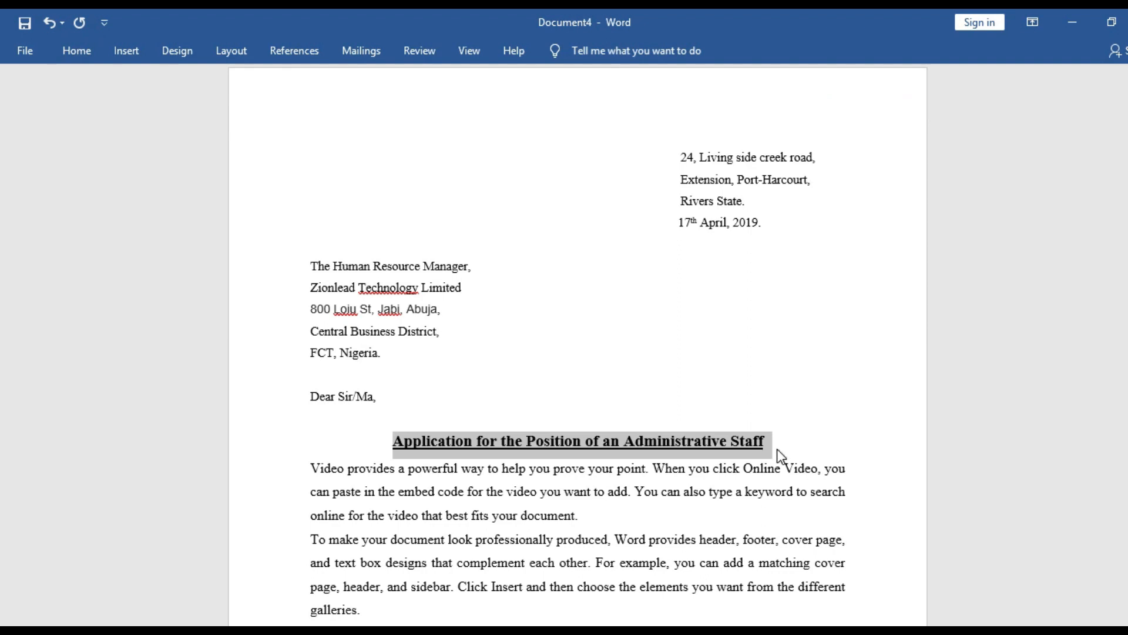
pyautogui.click(781, 452)
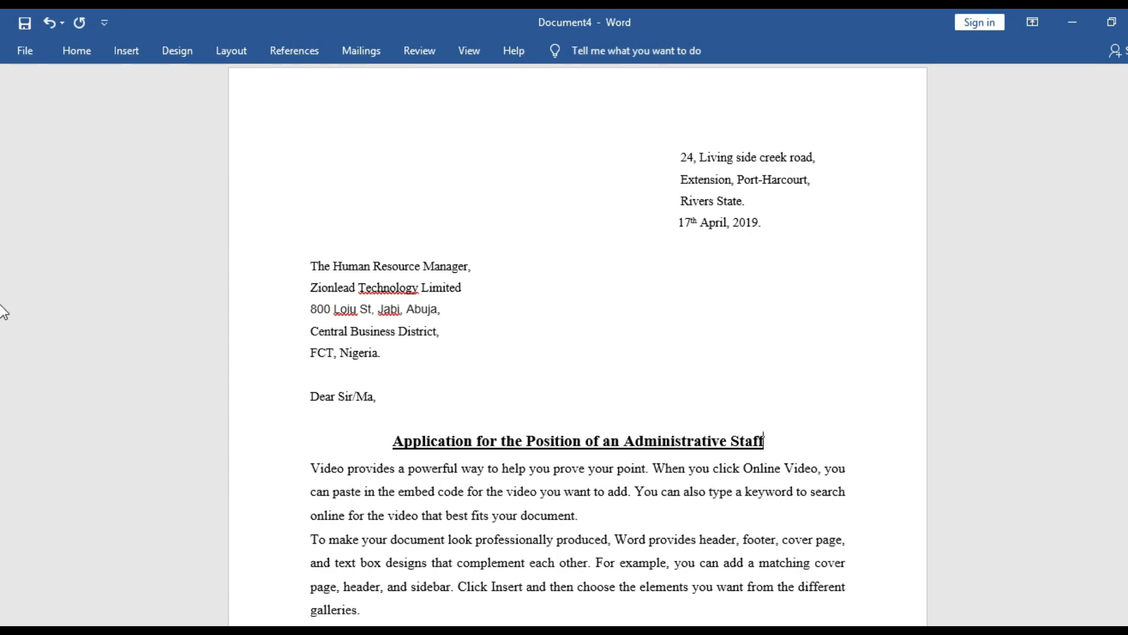
# - Left-align the three body paragraphs below the application heading
pyautogui.scroll(-3, 5, 441)
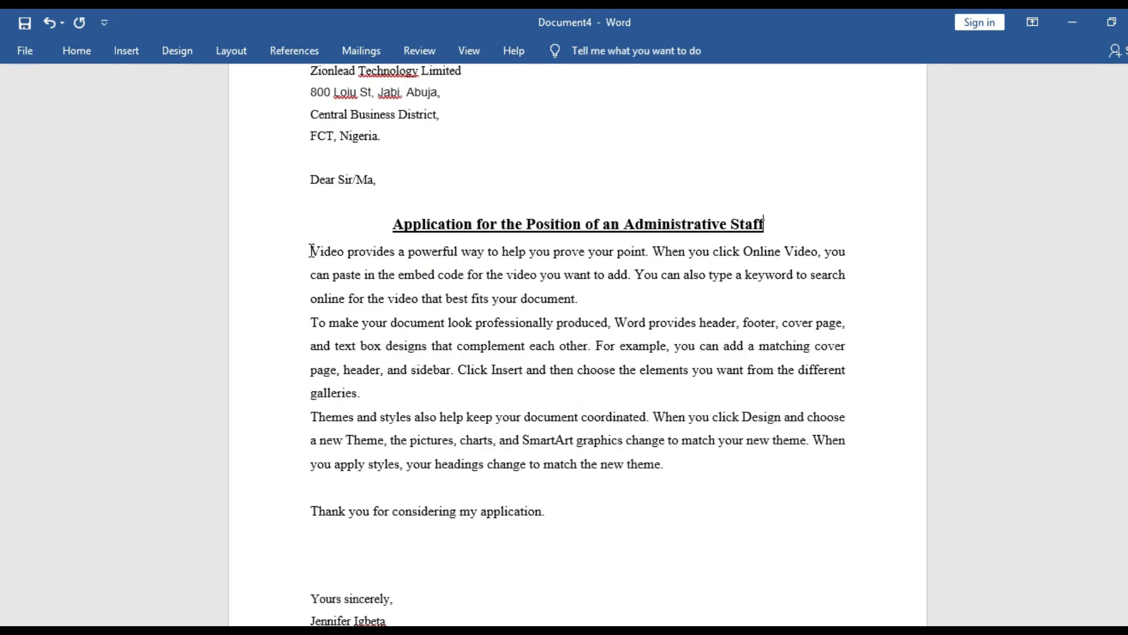
pyautogui.moveTo(311, 251); pyautogui.dragTo(662, 480)
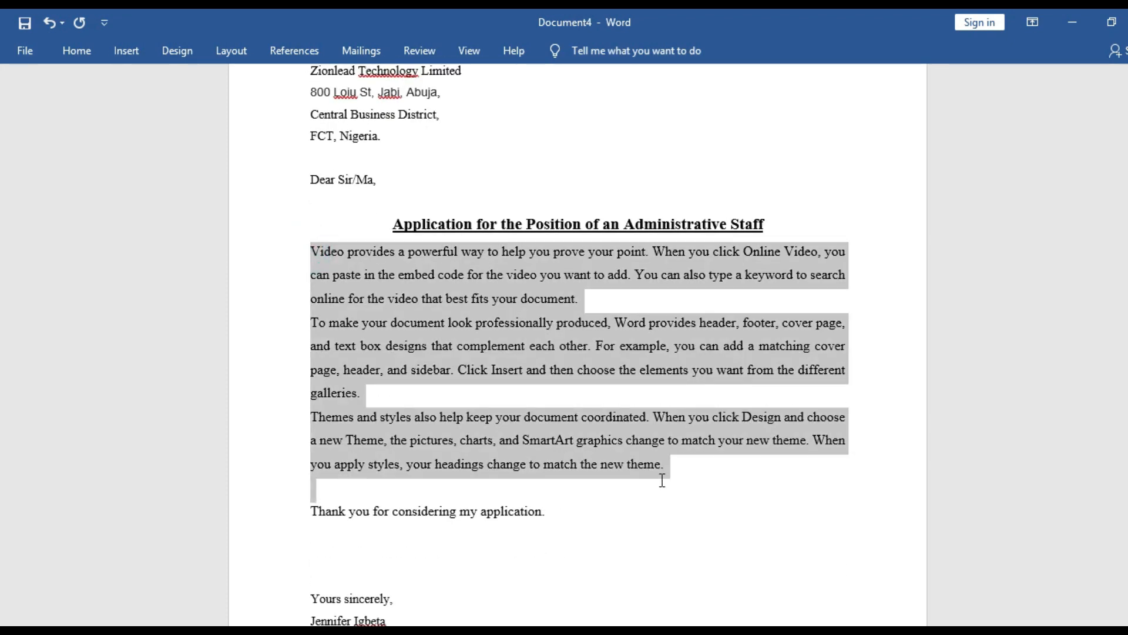
pyautogui.click(83, 50)
pyautogui.click(395, 109)
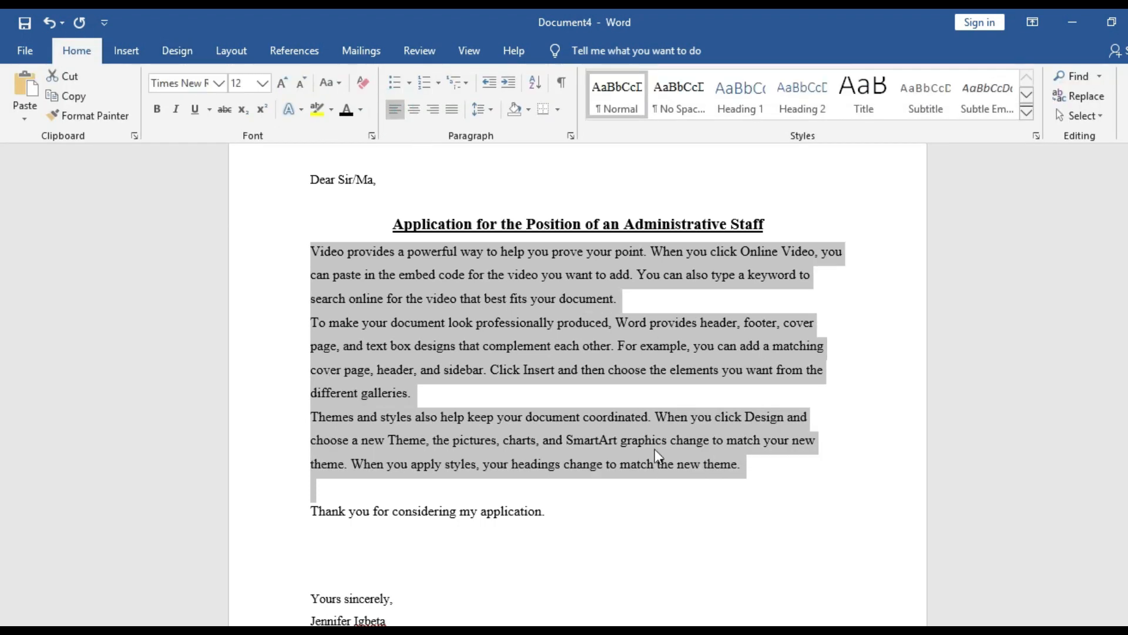
pyautogui.click(671, 513)
pyautogui.click(672, 513)
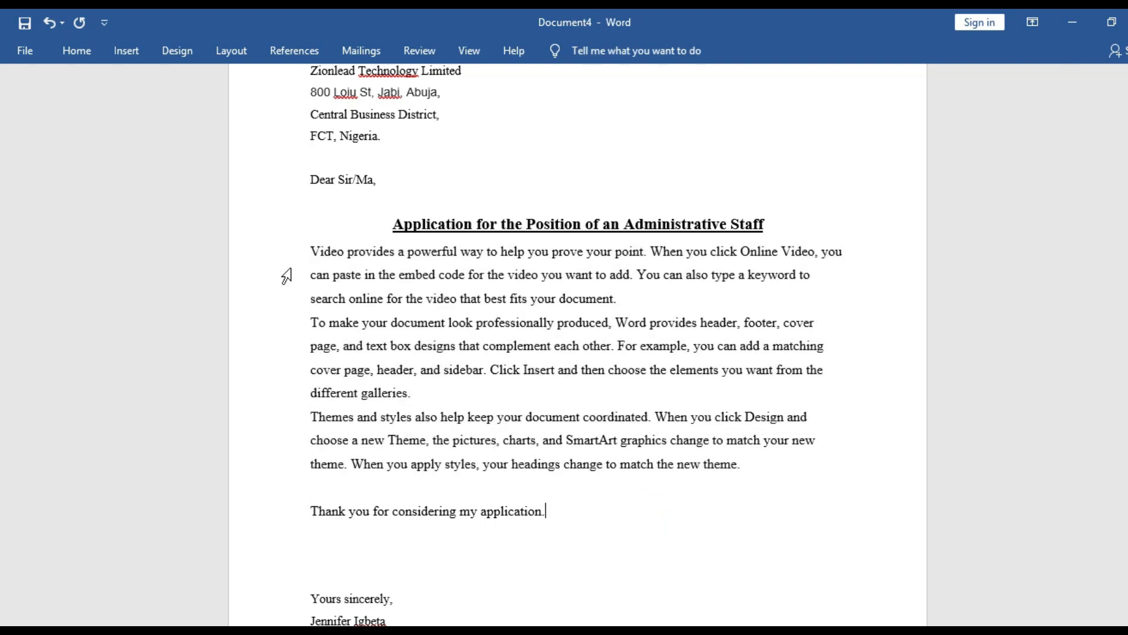
# - Justify the three body paragraphs of the letter, from "Video provides" to "match the new theme."
pyautogui.moveTo(313, 247); pyautogui.dragTo(781, 466)
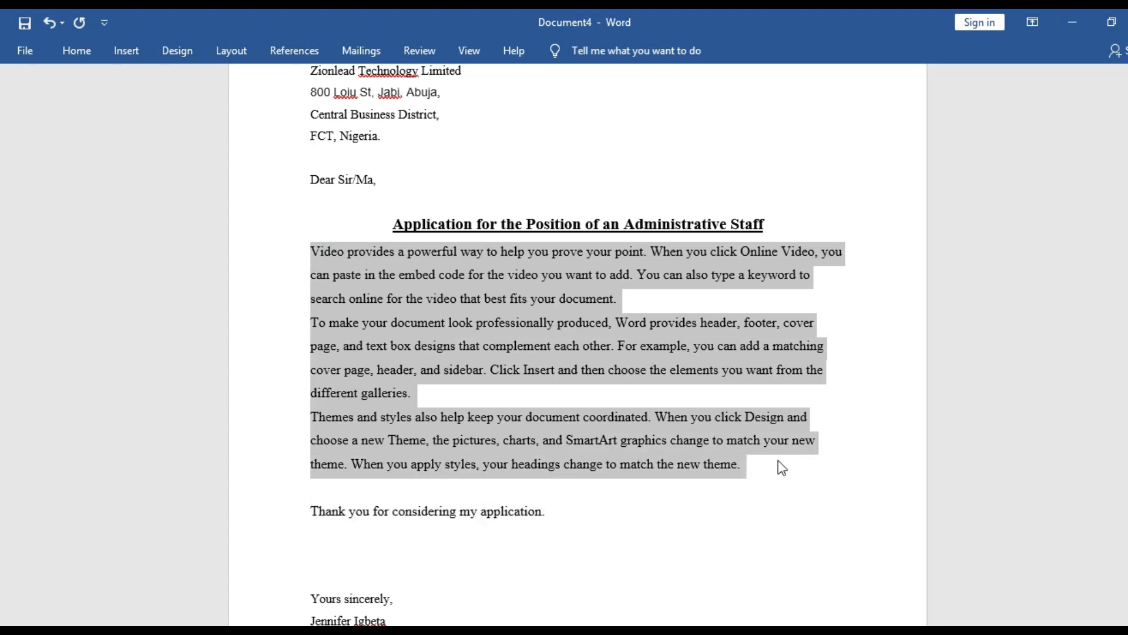
pyautogui.click(87, 55)
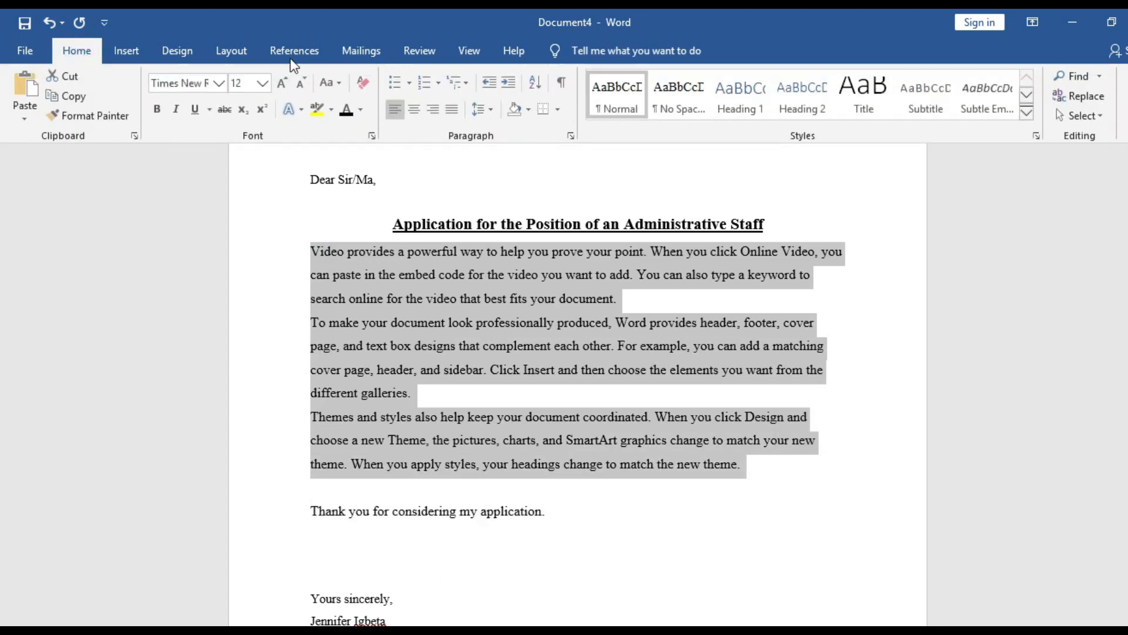
pyautogui.click(452, 109)
pyautogui.click(685, 519)
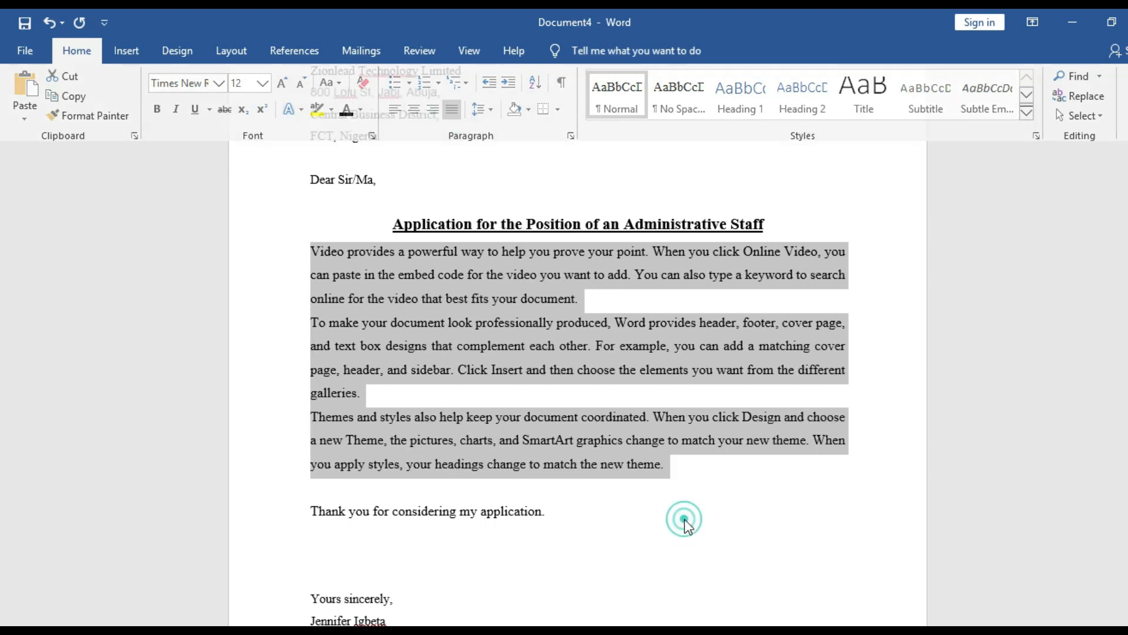
pyautogui.click(643, 541)
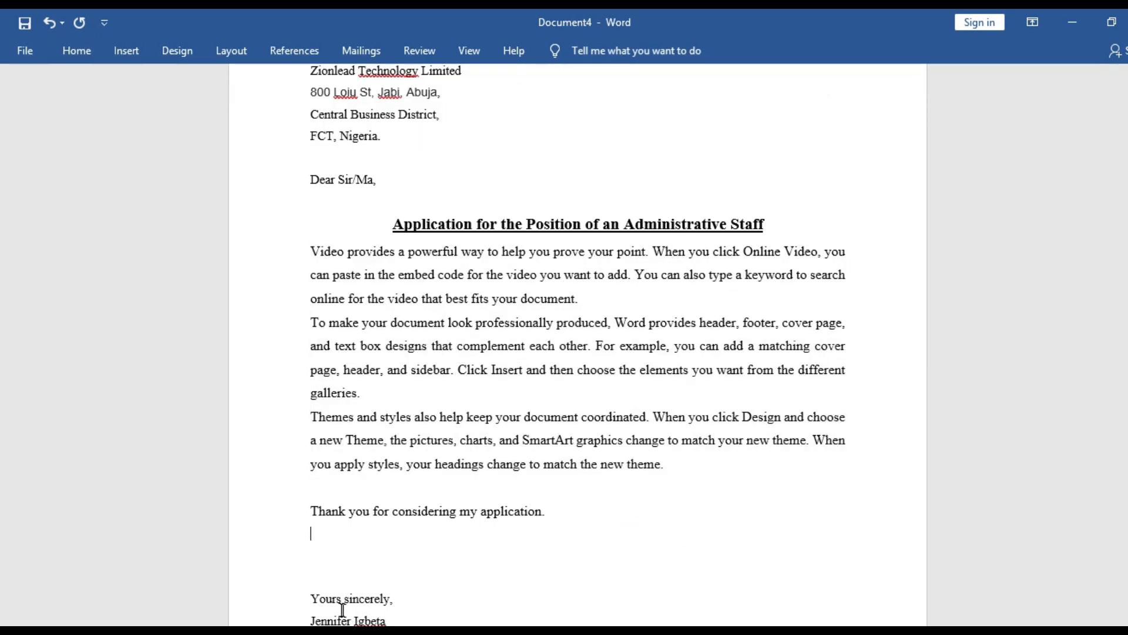
# - Remove the blank lines between "Thank you for considering my application." and "Yours sincerely,", keeping the closing on its own line directly below
pyautogui.click(313, 597)
pyautogui.press('BackSpace')
pyautogui.press('BackSpace')
pyautogui.press('BackSpace')
pyautogui.press('BackSpace')
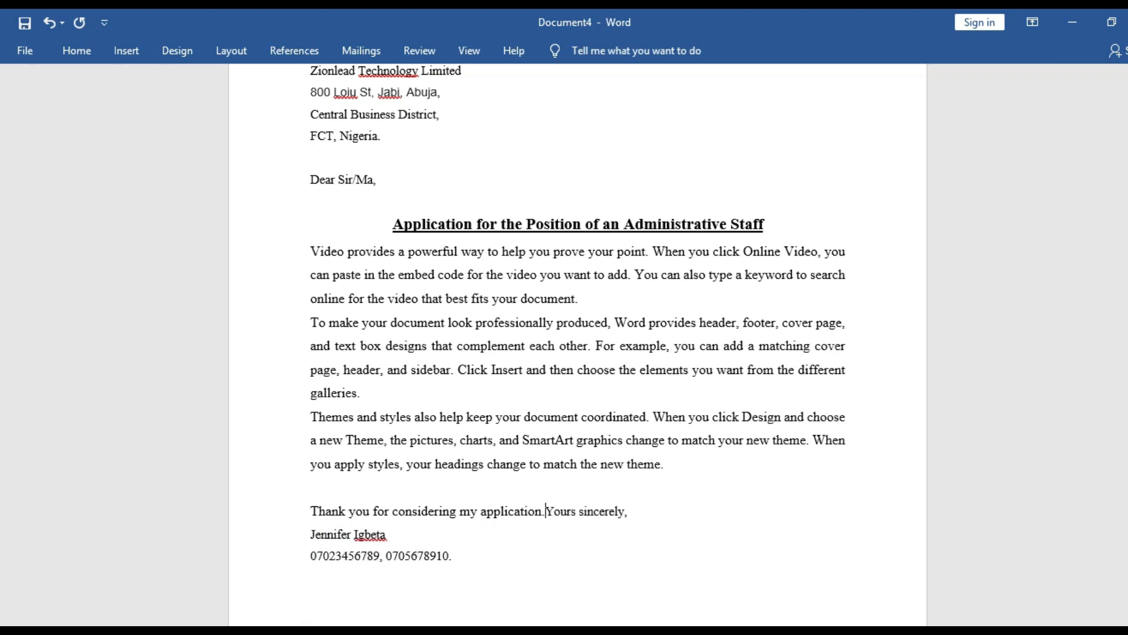
pyautogui.press('Return')
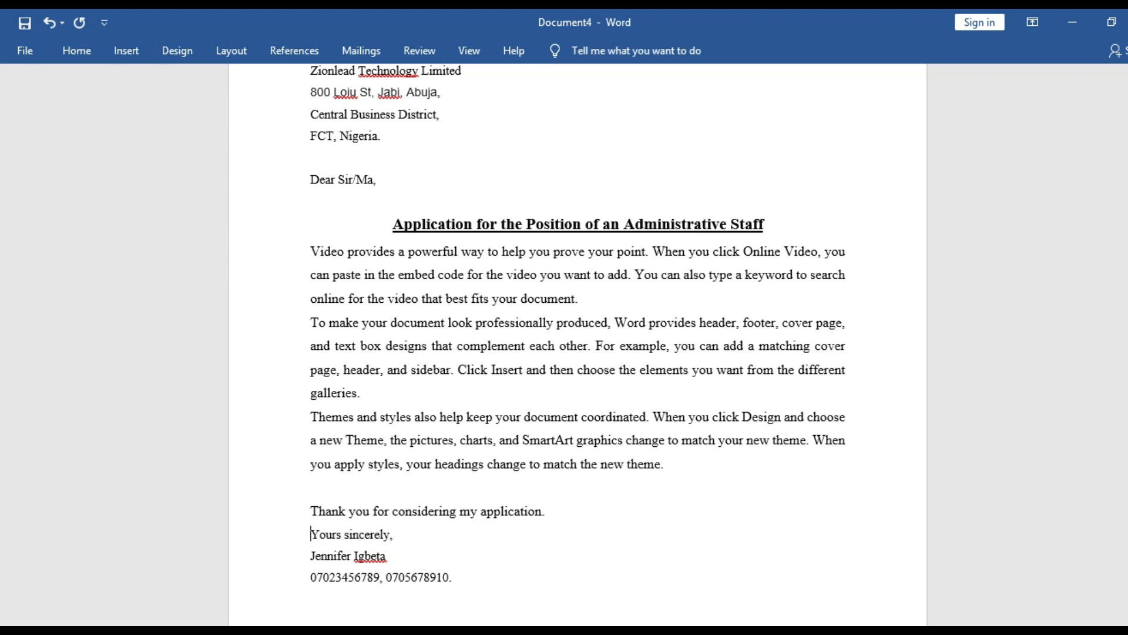
# - Insert two blank lines between "Thank you for considering my application." and "Yours sincerely,"
pyautogui.press('Return')
pyautogui.press('Return')
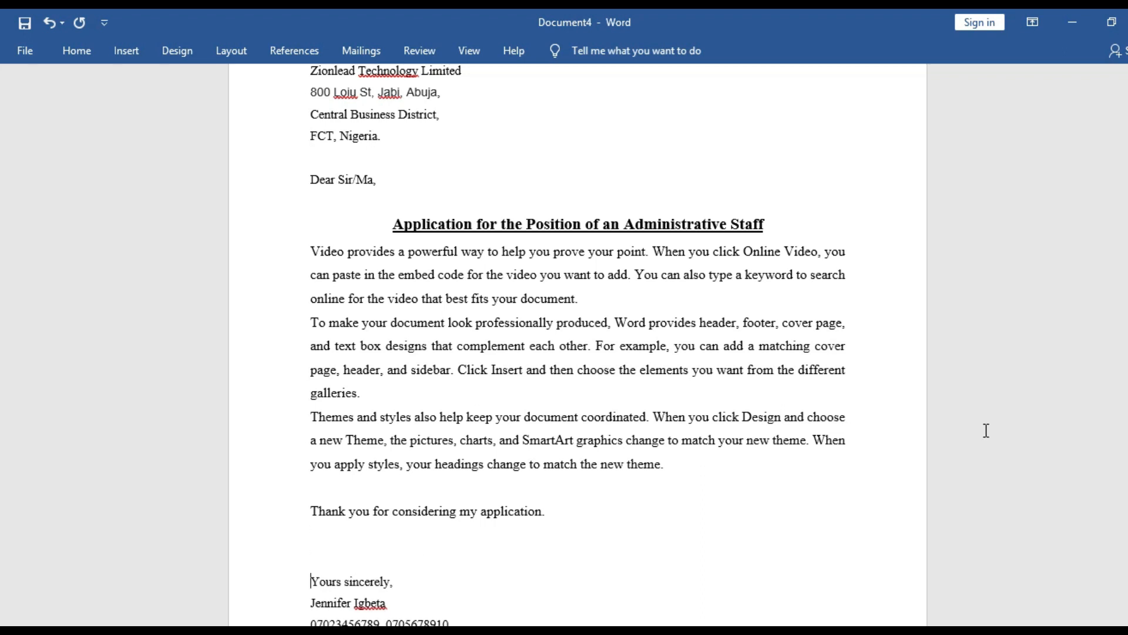
# - Indent the sender's address lines and the date slightly further towards the page's right margin, lining up their starts
pyautogui.scroll(4, 1, 200)
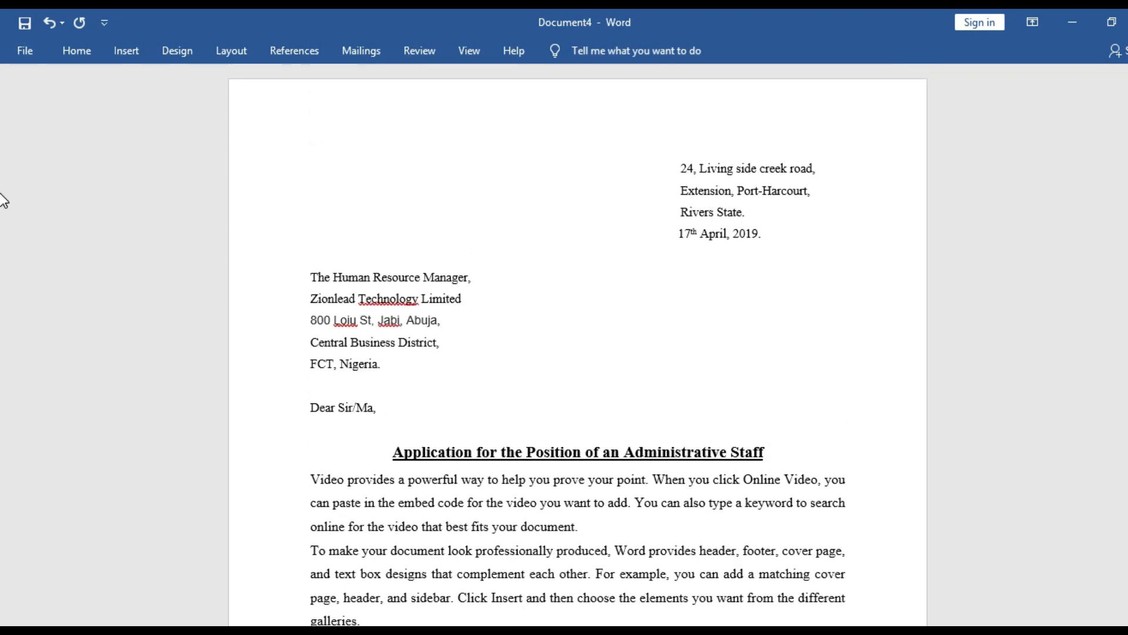
pyautogui.click(681, 170)
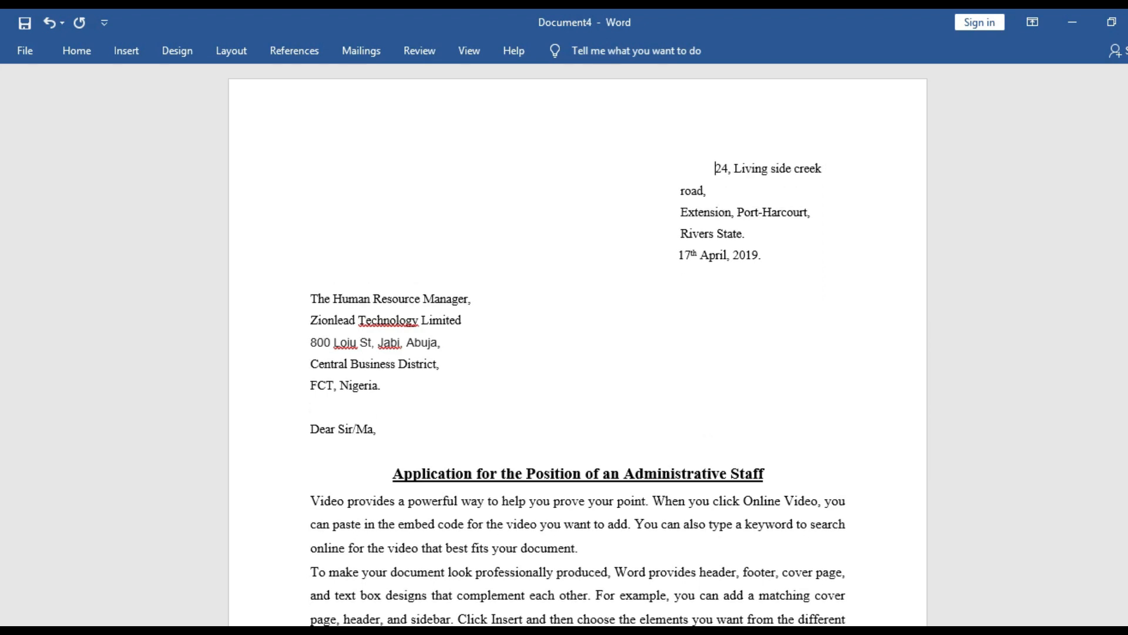
pyautogui.press('BackSpace')
pyautogui.press('BackSpace')
pyautogui.press('BackSpace')
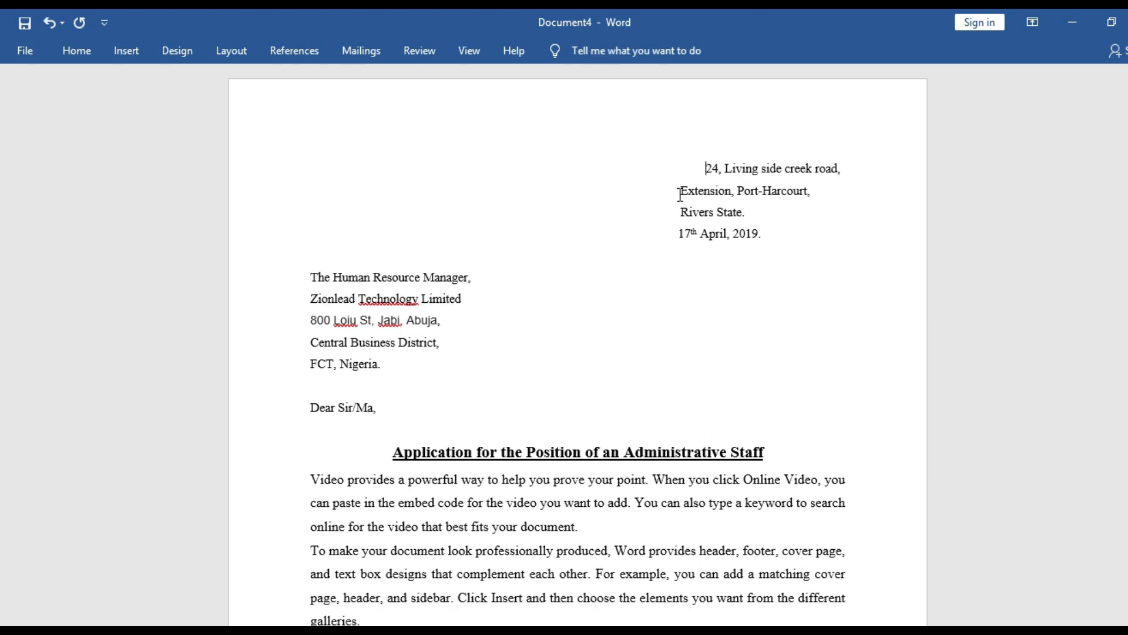
pyautogui.click(679, 193)
pyautogui.click(681, 214)
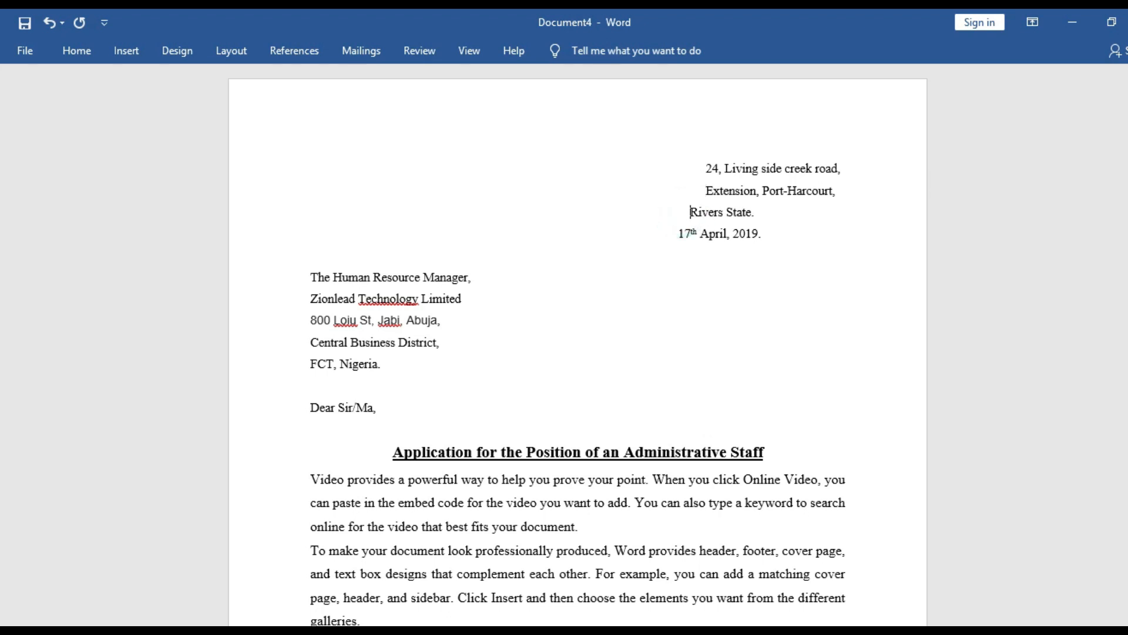
pyautogui.click(677, 233)
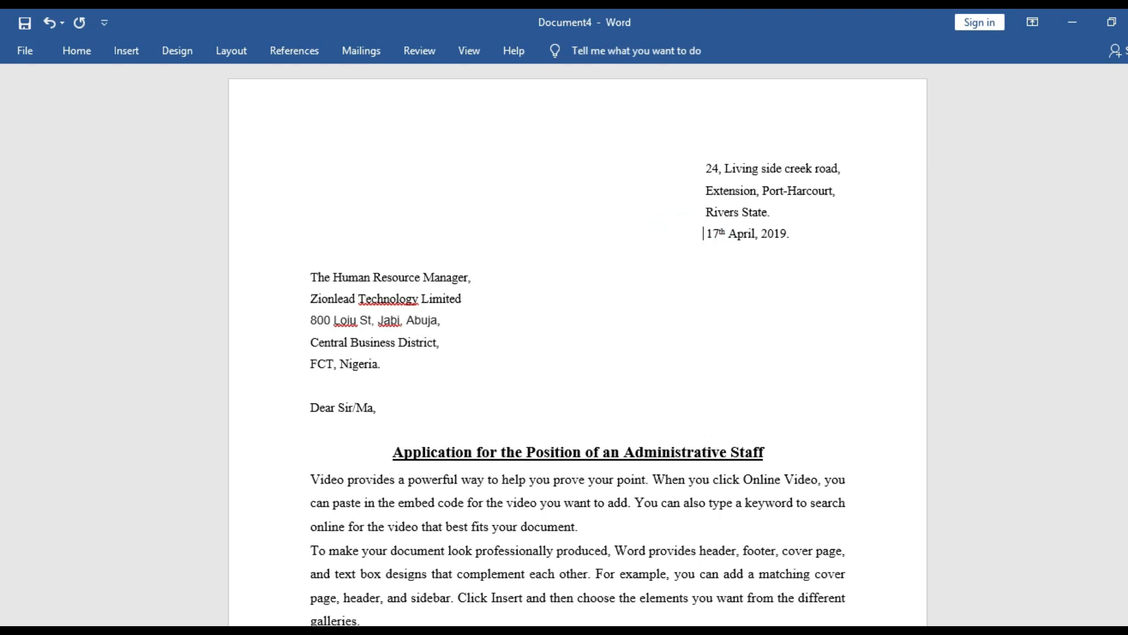
pyautogui.press('BackSpace')
pyautogui.click(766, 288)
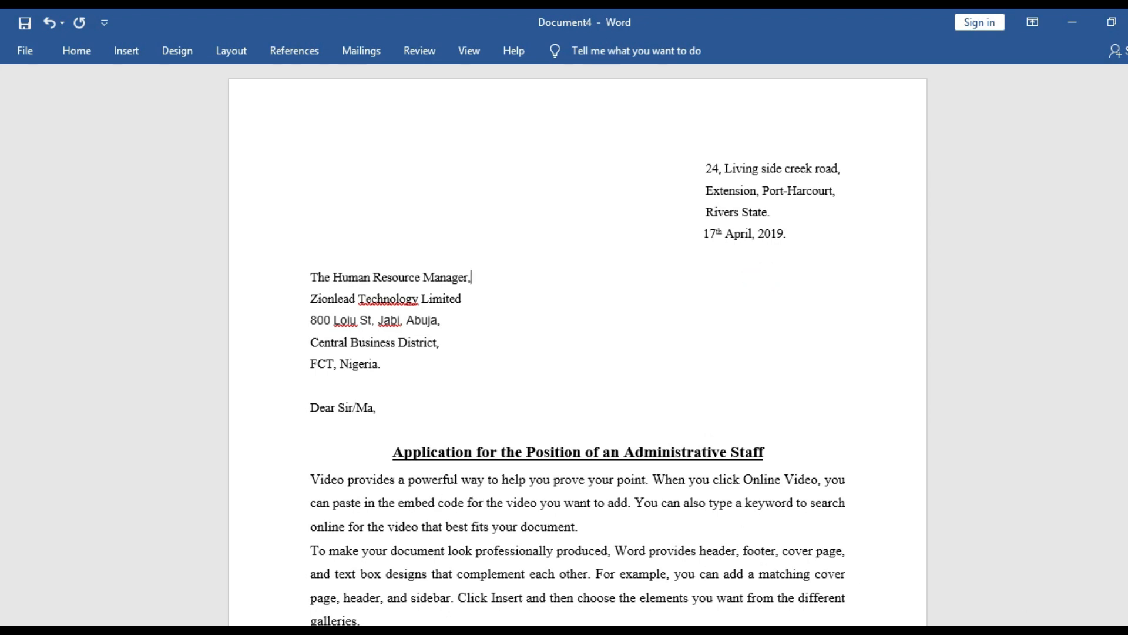
# - Compare the full-page layout of the reformatted letter with the Cover-test document, and return to Document4
pyautogui.scroll(-5, 578, 353)
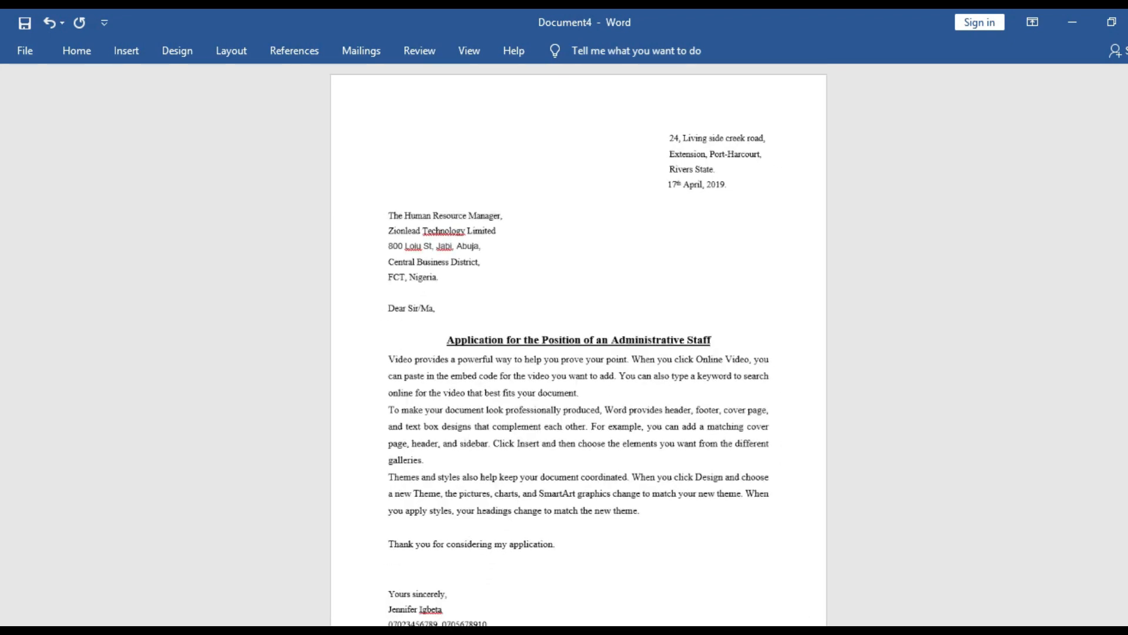
pyautogui.scroll(-2, 766, 577)
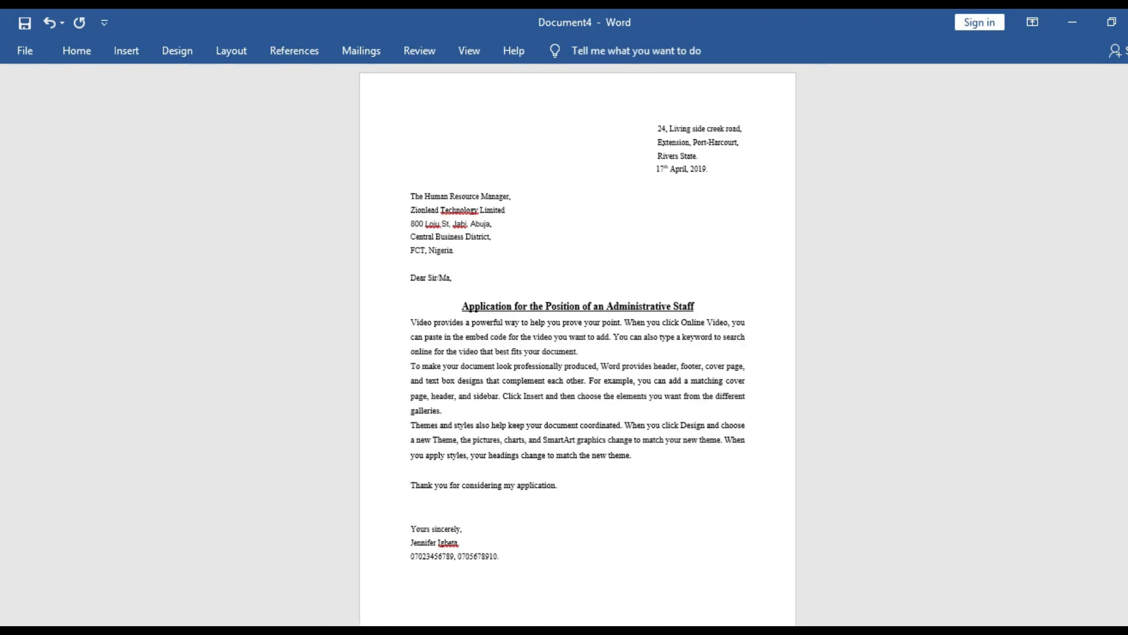
pyautogui.moveTo(764, 633)
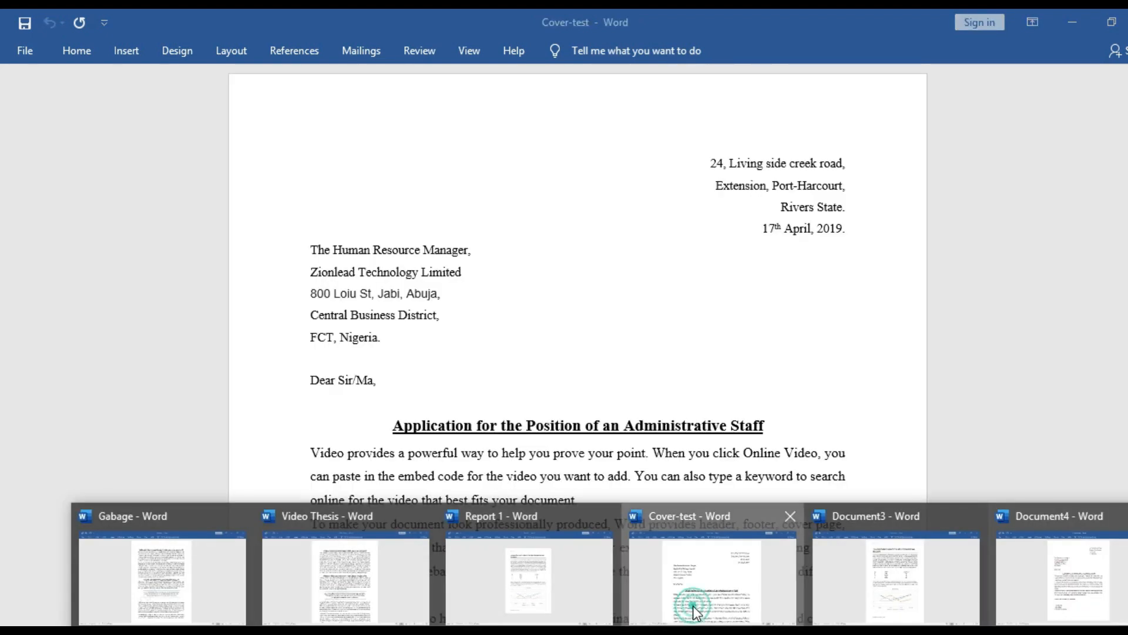
pyautogui.click(693, 605)
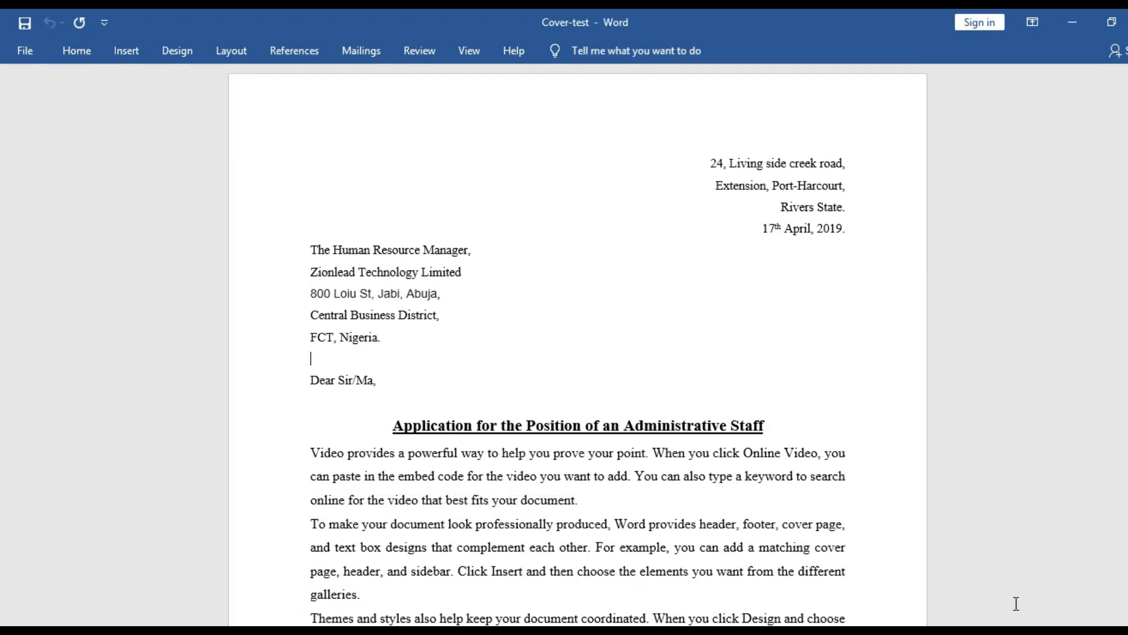
pyautogui.scroll(-4, 578, 349)
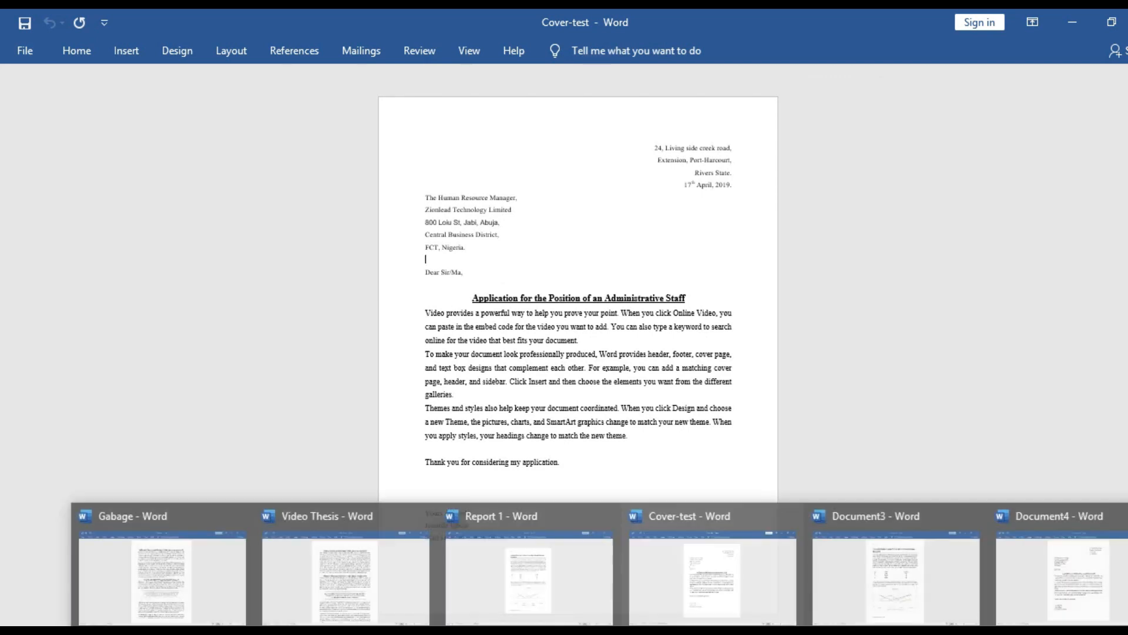
pyautogui.click(1117, 585)
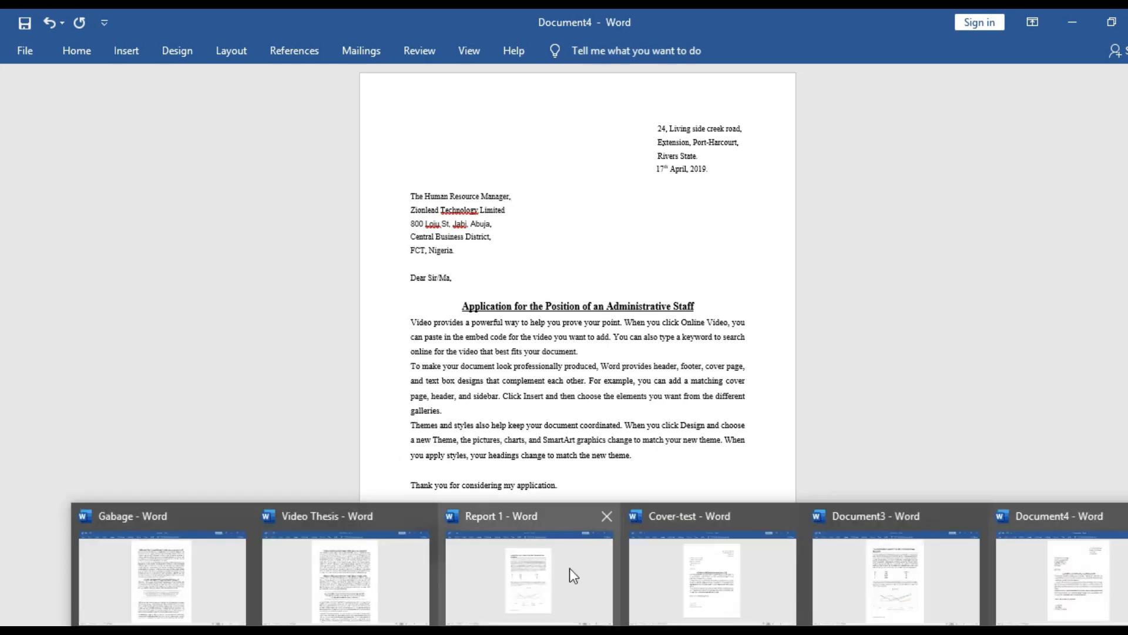
# - Look over the Report 1 document, and switch to the Gabage document to examine its headings, paragraphs and pull quote
pyautogui.click(570, 567)
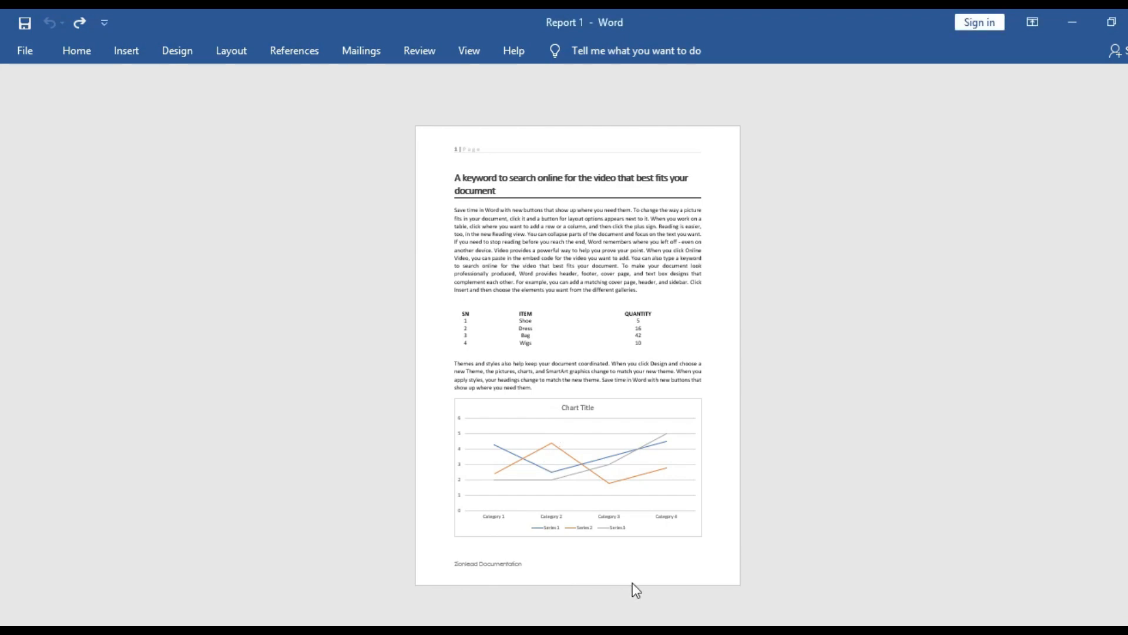
pyautogui.moveTo(657, 605)
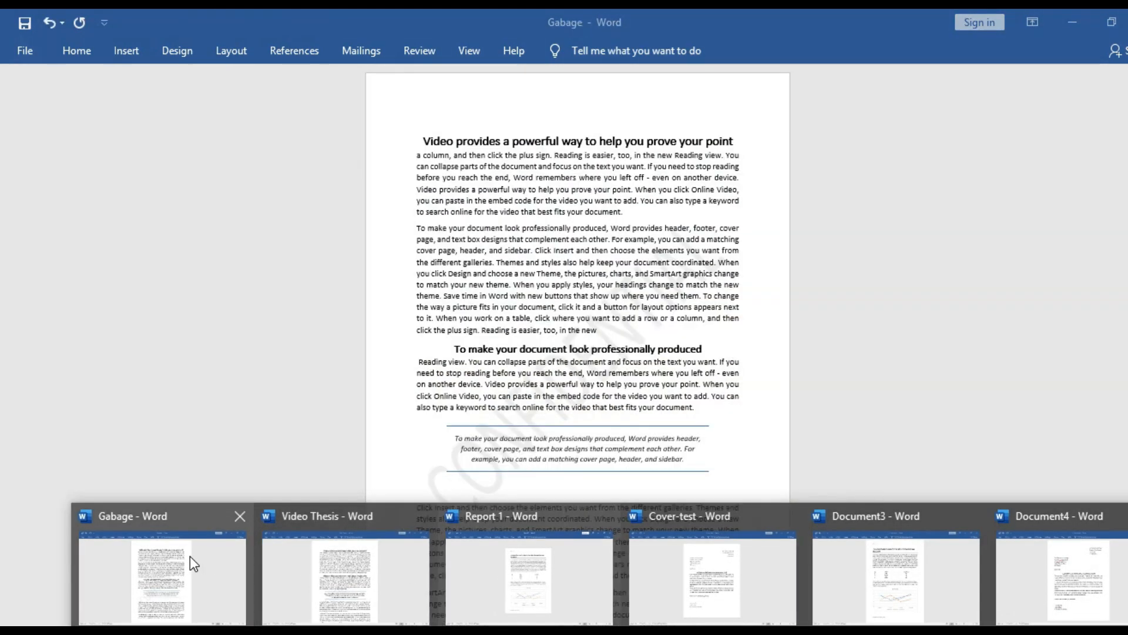
pyautogui.click(189, 556)
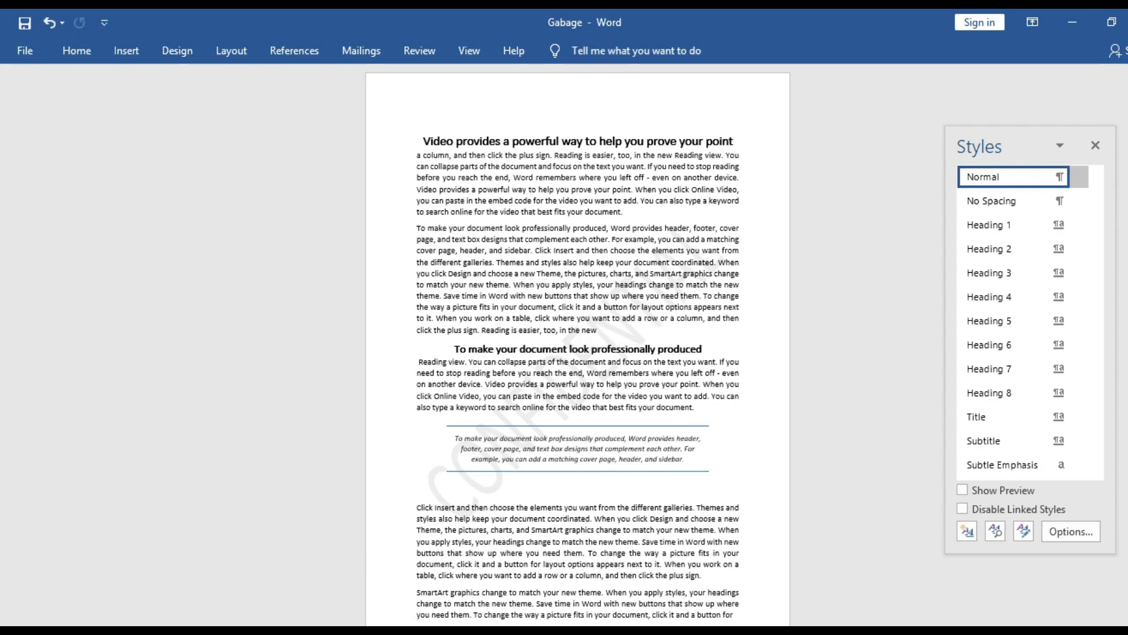
pyautogui.scroll(3, 578, 344)
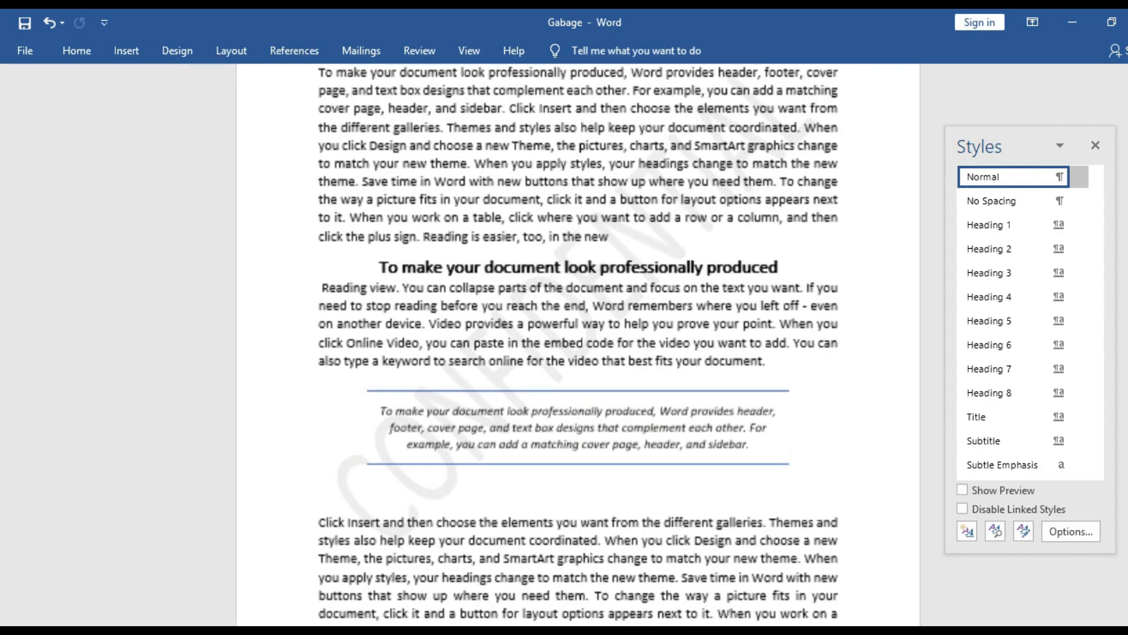
pyautogui.scroll(5, 4, 353)
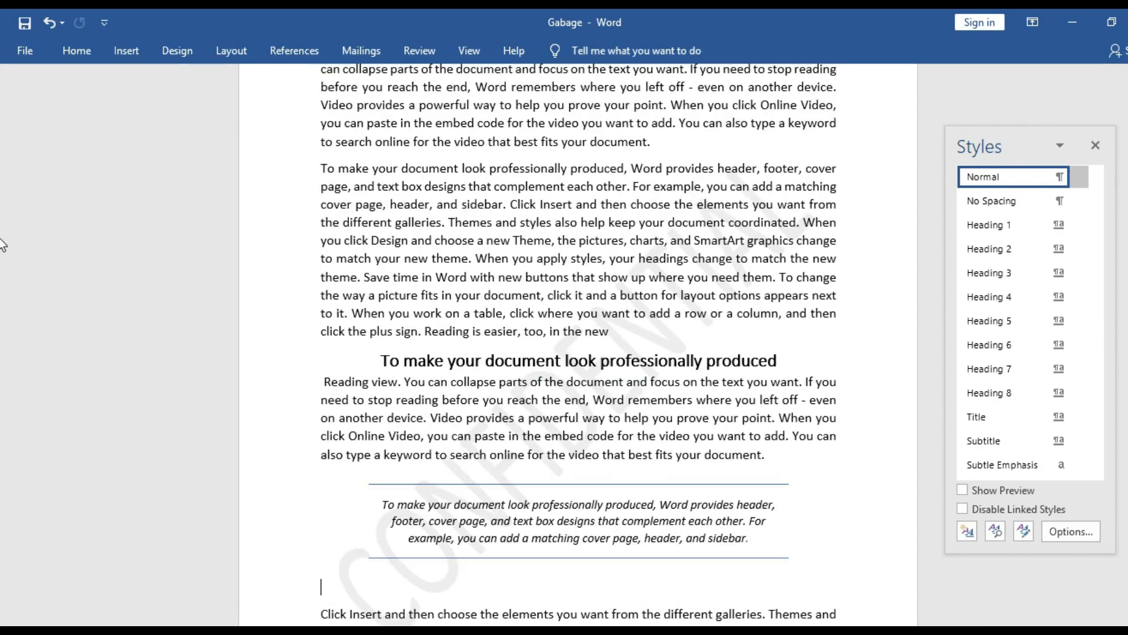